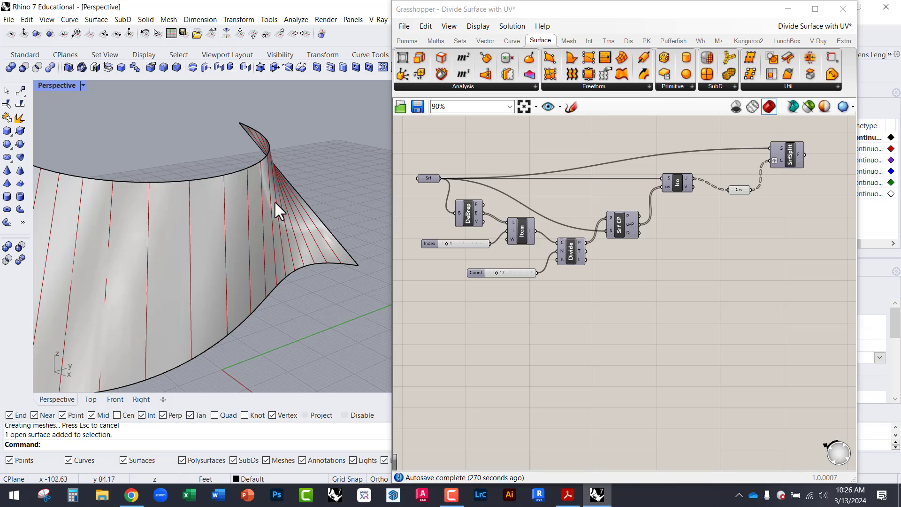
Examine the spacing and direction of the dividing lines across the curved surface from several angles.
{"action": "scroll", "coordinate": [287, 201], "scroll_direction": "down", "scroll_amount": 3}
{"action": "scroll", "coordinate": [235, 232], "scroll_direction": "up", "scroll_amount": 4}
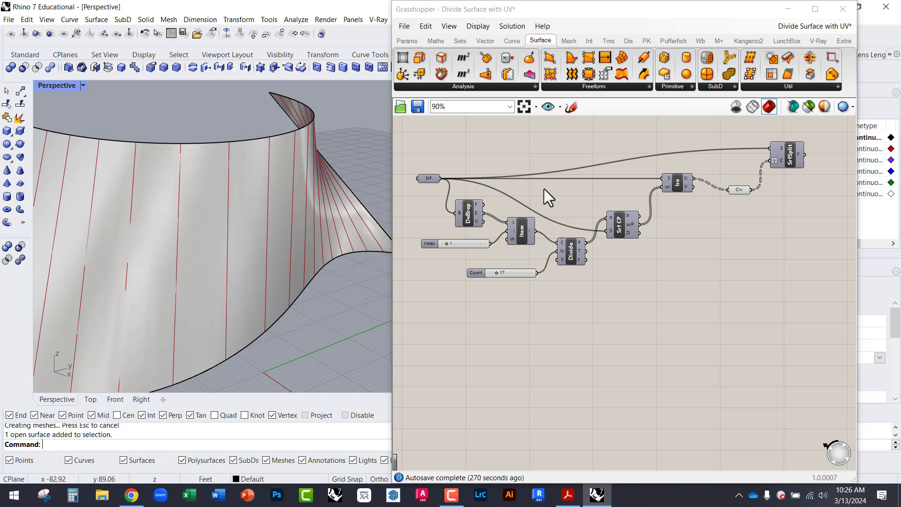
{"action": "mouse_move", "coordinate": [545, 189]}
{"action": "right_mouse_down"}
{"action": "mouse_move", "coordinate": [614, 181]}
{"action": "mouse_move", "coordinate": [554, 199]}
{"action": "right_mouse_up"}
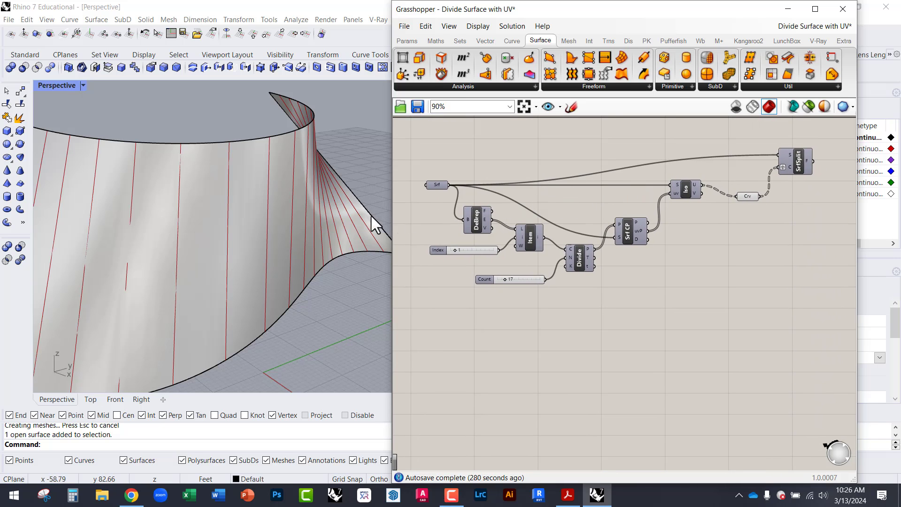
{"action": "scroll", "coordinate": [288, 215], "scroll_direction": "down", "scroll_amount": 3}
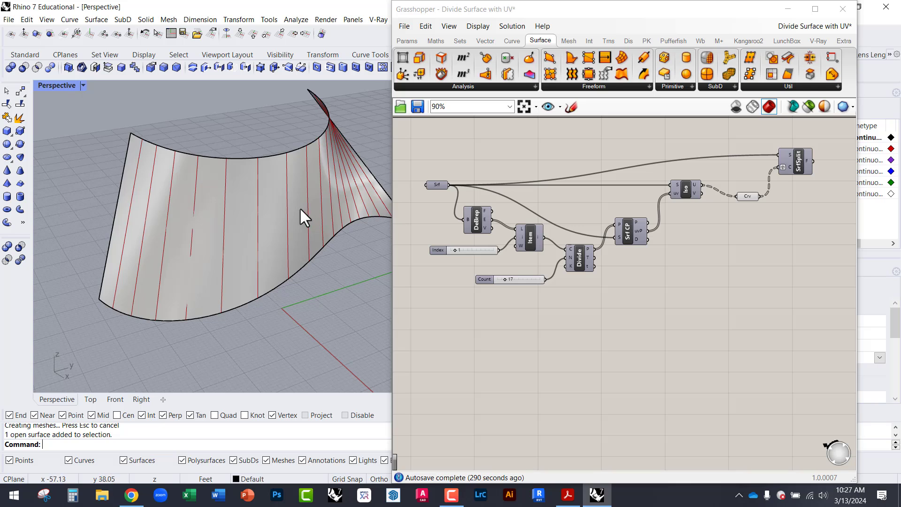
{"action": "right_click_drag", "start_coordinate": [300, 207], "coordinate": [213, 197]}
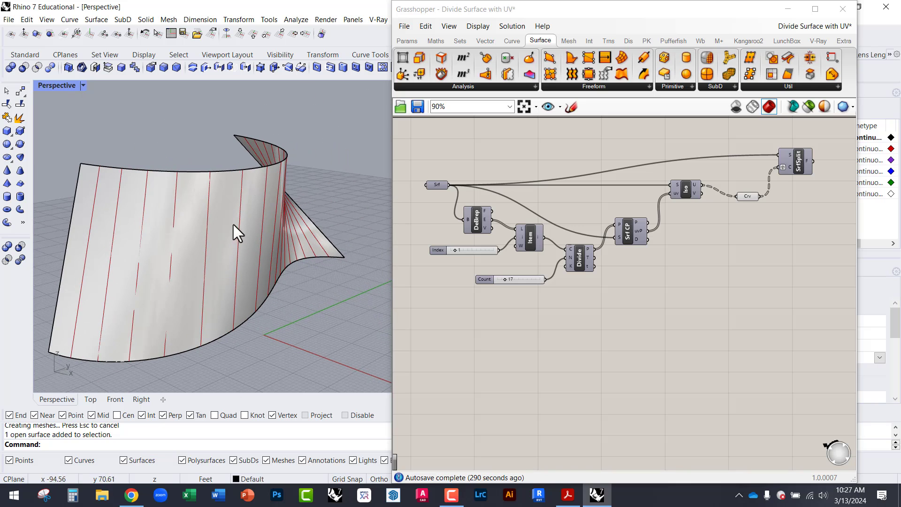
{"action": "scroll", "coordinate": [233, 224], "scroll_direction": "up", "scroll_amount": 2}
{"action": "scroll", "coordinate": [276, 228], "scroll_direction": "down", "scroll_amount": 2}
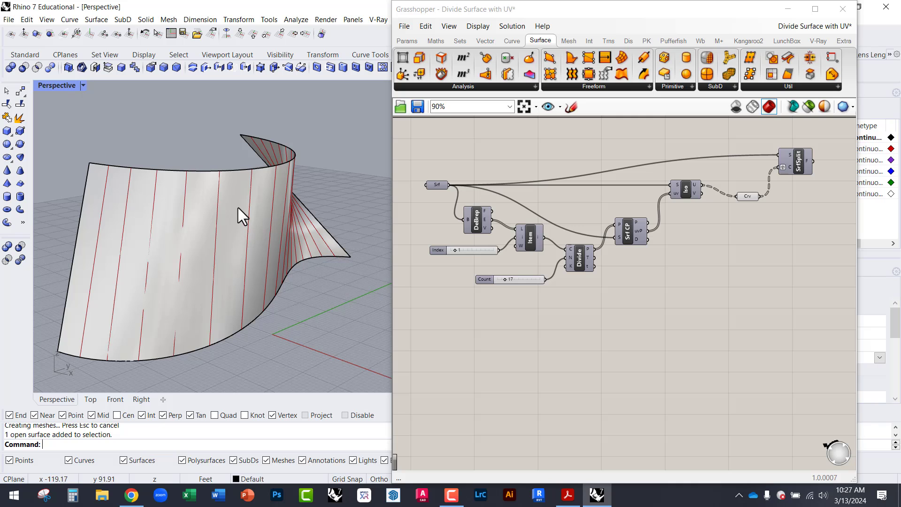
{"action": "mouse_move", "coordinate": [272, 240]}
{"action": "right_mouse_down"}
{"action": "mouse_move", "coordinate": [235, 225]}
{"action": "mouse_move", "coordinate": [266, 241]}
{"action": "right_mouse_up"}
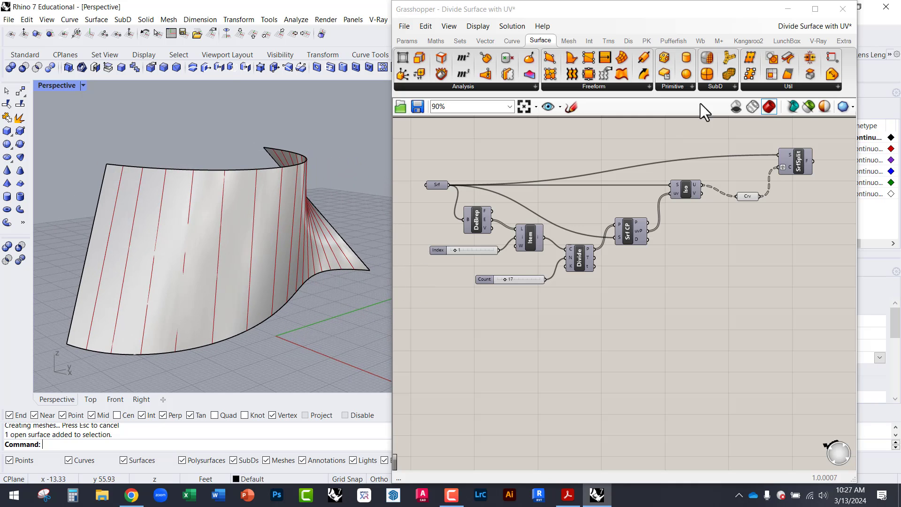
Show the Curve components and widen the Grasshopper window on both sides.
{"action": "left_click", "coordinate": [555, 199]}
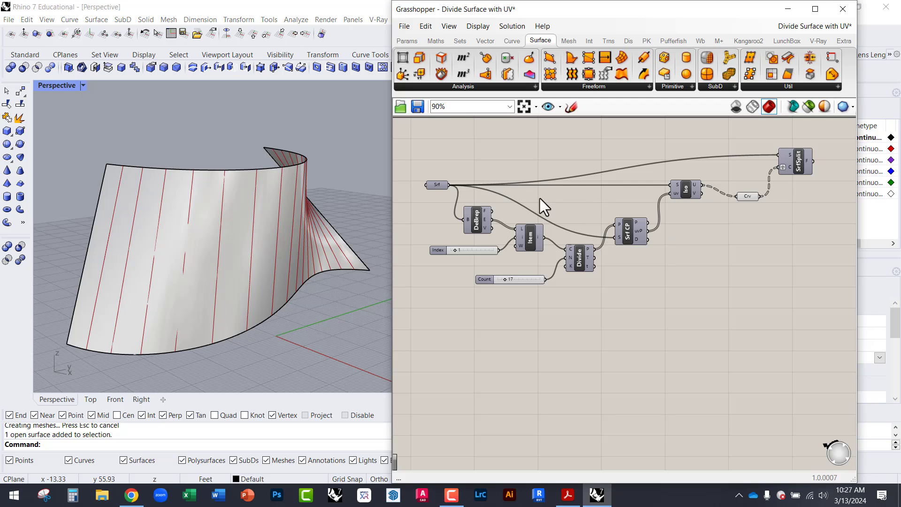
{"action": "left_click", "coordinate": [490, 42]}
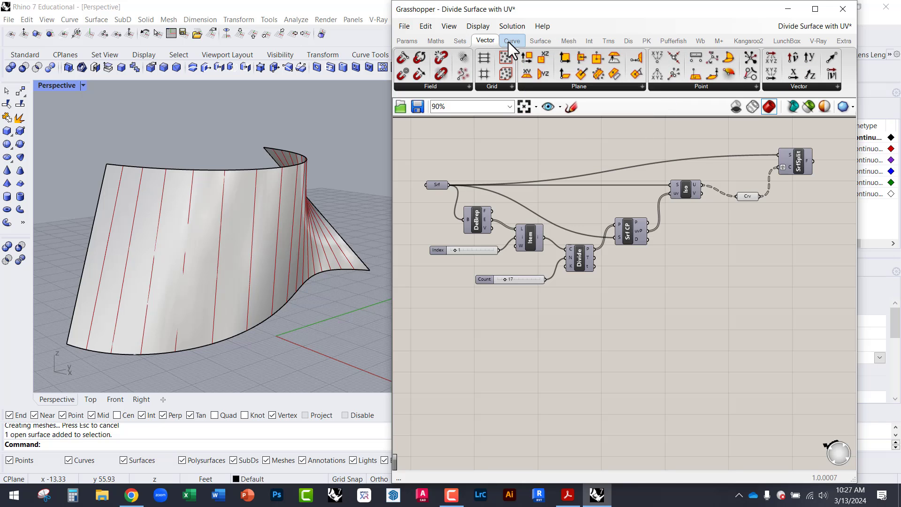
{"action": "left_click", "coordinate": [511, 41]}
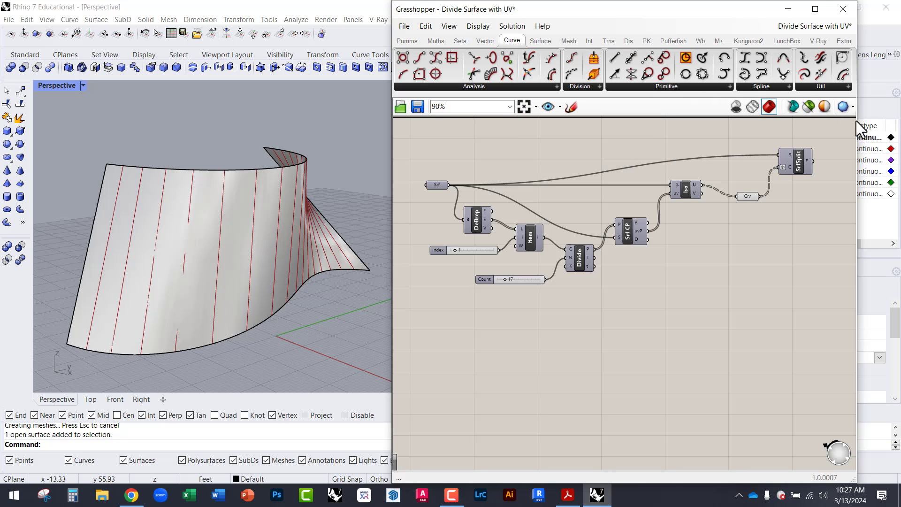
{"action": "left_click_drag", "start_coordinate": [856, 120], "coordinate": [887, 120]}
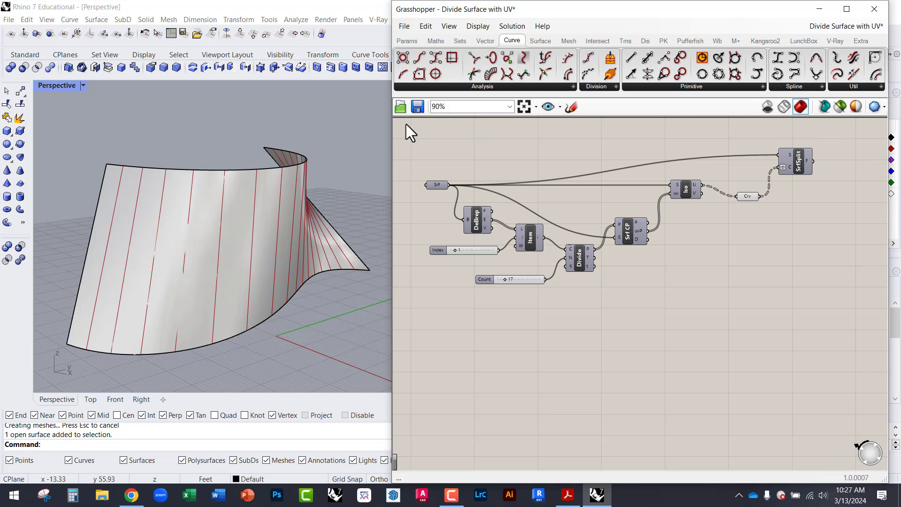
{"action": "left_click_drag", "start_coordinate": [393, 127], "coordinate": [317, 125]}
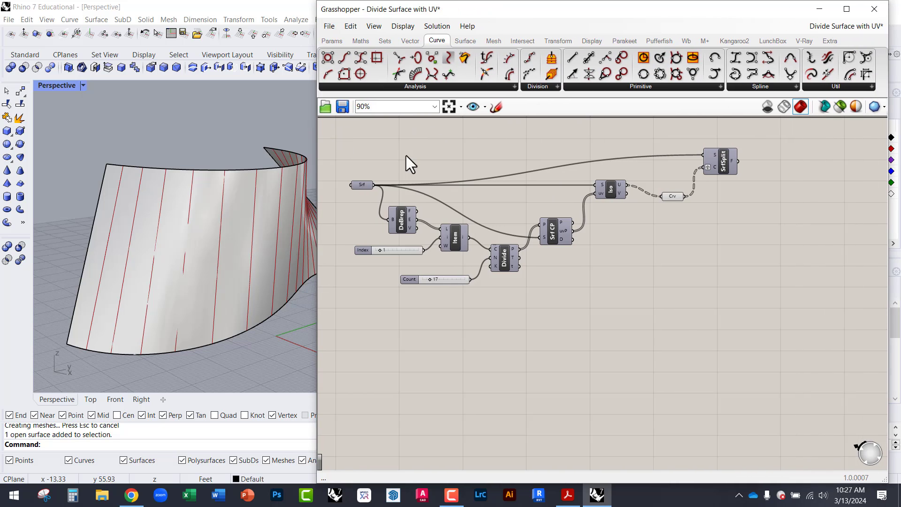
Shift the Surface Split and Iso Curve components slightly downward in the definition.
{"action": "left_click_drag", "start_coordinate": [719, 158], "coordinate": [713, 182]}
{"action": "left_click_drag", "start_coordinate": [613, 195], "coordinate": [611, 202]}
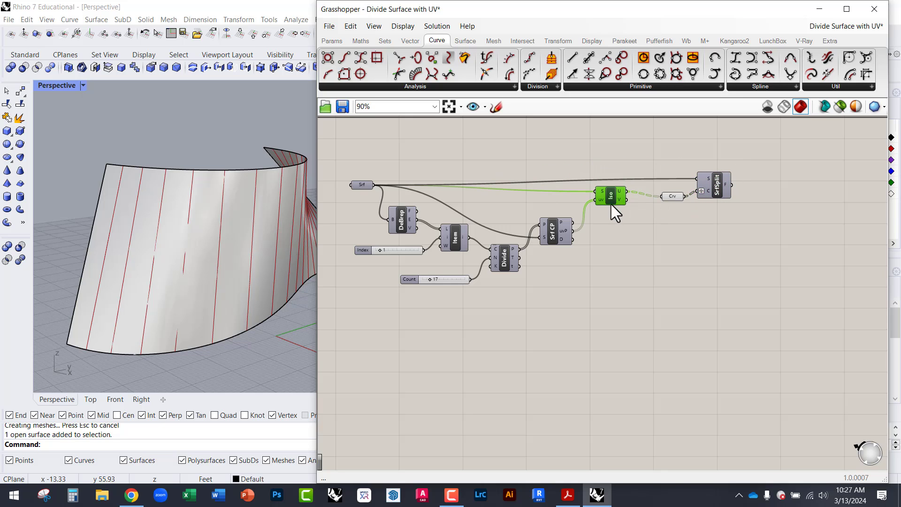
{"action": "left_click", "coordinate": [514, 171]}
Disable all components of the surface division definition.
{"action": "right_click_drag", "start_coordinate": [496, 231], "coordinate": [509, 216]}
{"action": "scroll", "coordinate": [561, 227], "scroll_direction": "down", "scroll_amount": 2}
{"action": "left_click_drag", "start_coordinate": [728, 273], "coordinate": [387, 162]}
{"action": "right_click", "coordinate": [412, 147]}
{"action": "left_click", "coordinate": [444, 189]}
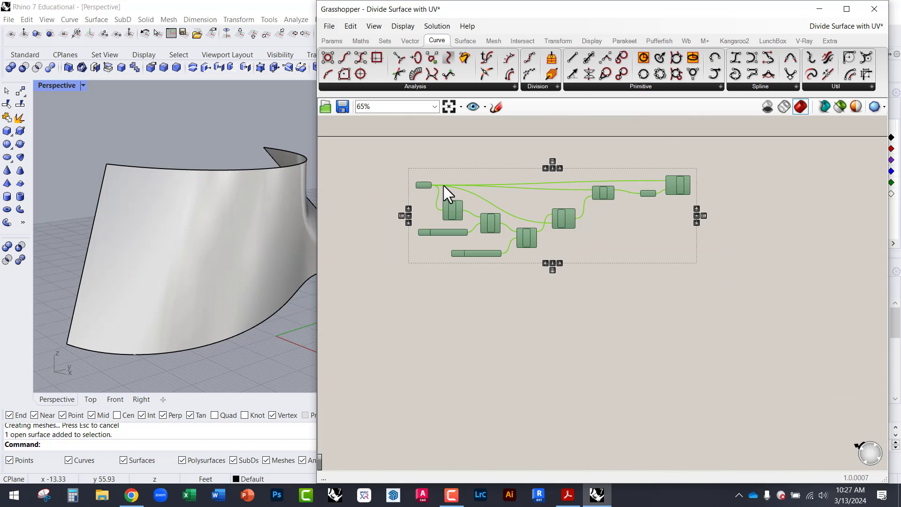
{"action": "left_click", "coordinate": [417, 154]}
Delete the surface and its two curves from the Rhino model.
{"action": "left_click", "coordinate": [235, 202]}
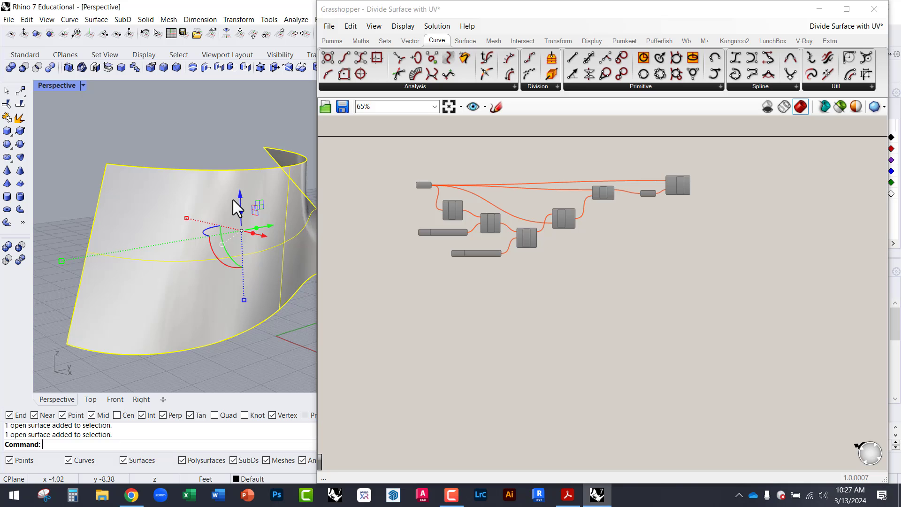
{"action": "key", "text": "Delete"}
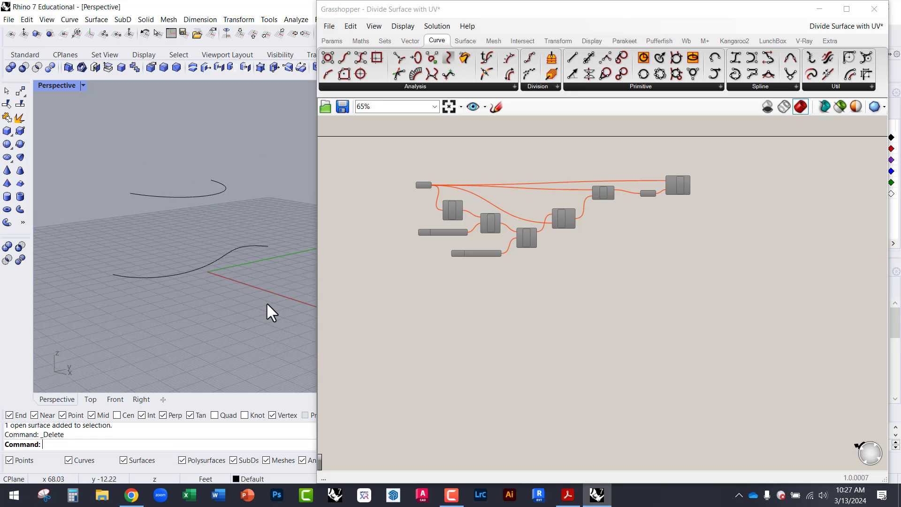
{"action": "left_click_drag", "start_coordinate": [271, 312], "coordinate": [201, 165]}
{"action": "key", "text": "Delete"}
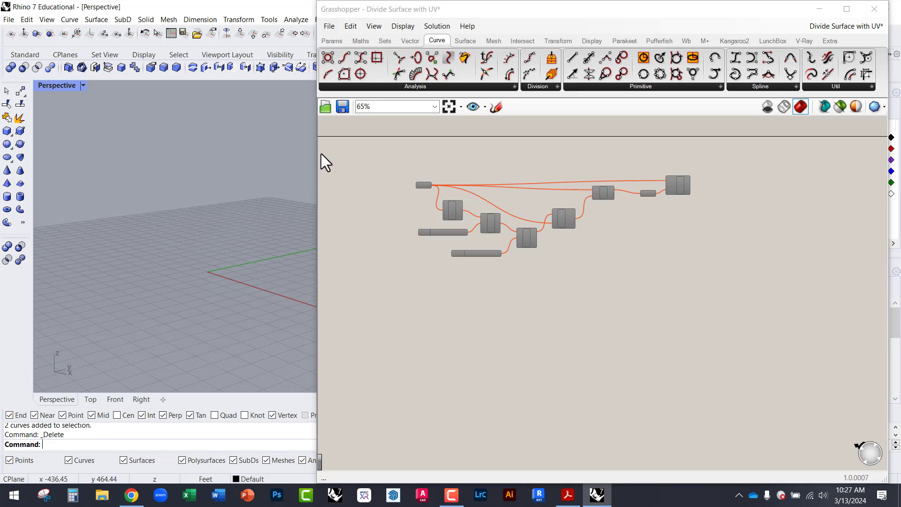
Narrow the Grasshopper window to uncover more of the Rhino viewport, and bring up the Mesh components.
{"action": "left_click_drag", "start_coordinate": [318, 155], "coordinate": [395, 155]}
{"action": "right_click_drag", "start_coordinate": [458, 244], "coordinate": [463, 212]}
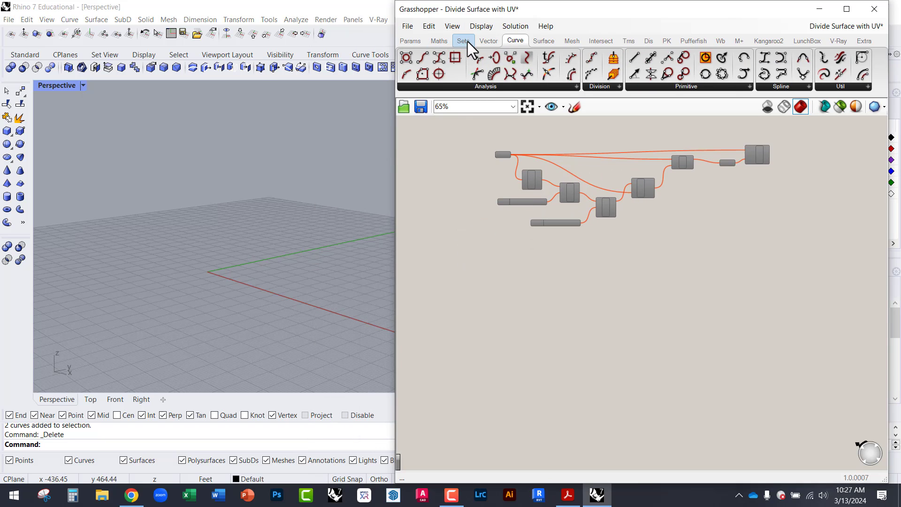
{"action": "left_click", "coordinate": [488, 41]}
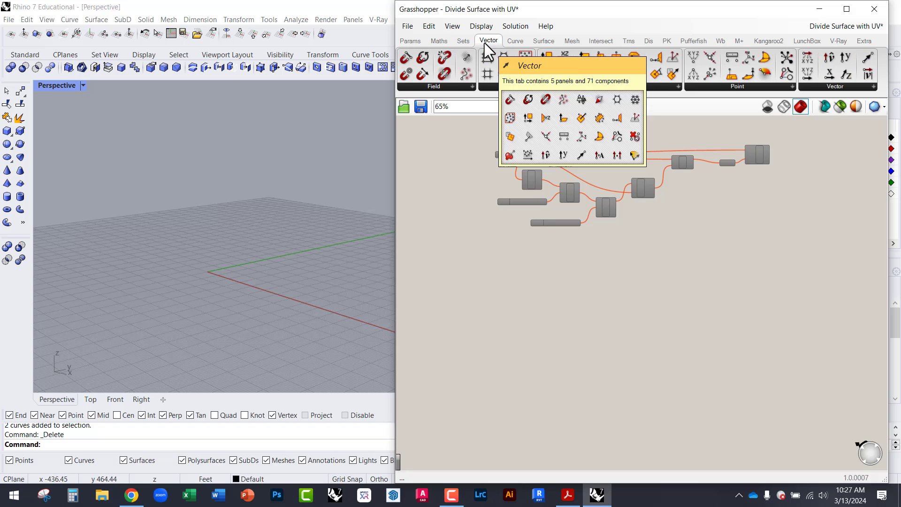
{"action": "left_click", "coordinate": [464, 41]}
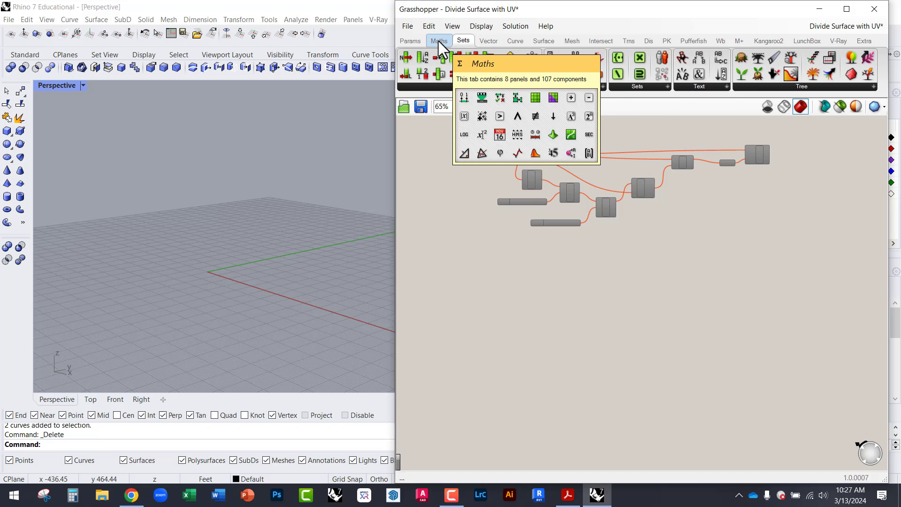
{"action": "left_click", "coordinate": [439, 43]}
{"action": "left_click", "coordinate": [514, 41]}
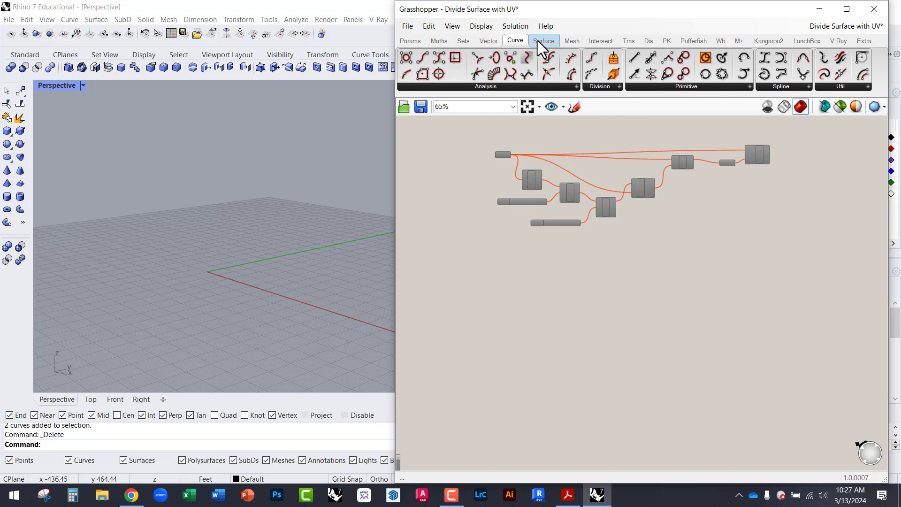
{"action": "left_click", "coordinate": [543, 41]}
{"action": "left_click", "coordinate": [571, 41]}
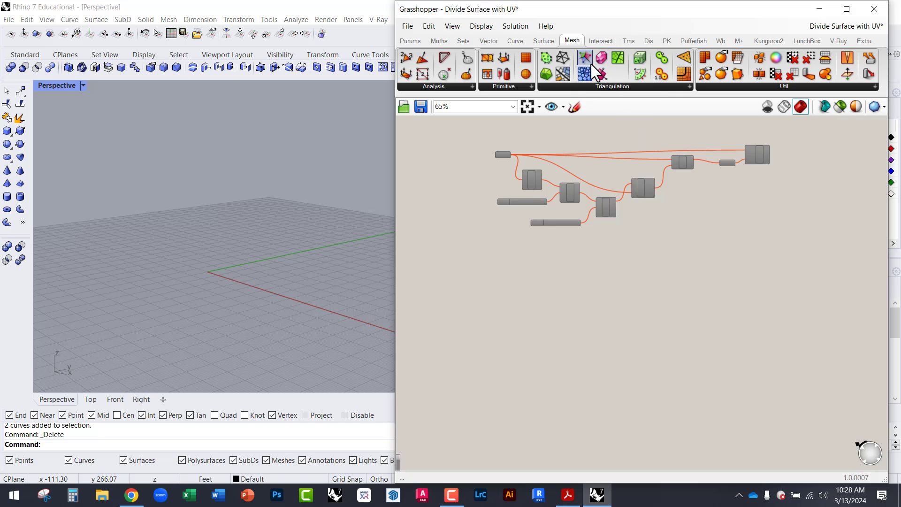
Place a planar Voronoi component on the empty canvas below the disabled definition.
{"action": "left_click_drag", "start_coordinate": [587, 63], "coordinate": [481, 274]}
{"action": "scroll", "coordinate": [465, 276], "scroll_direction": "up", "scroll_amount": 6}
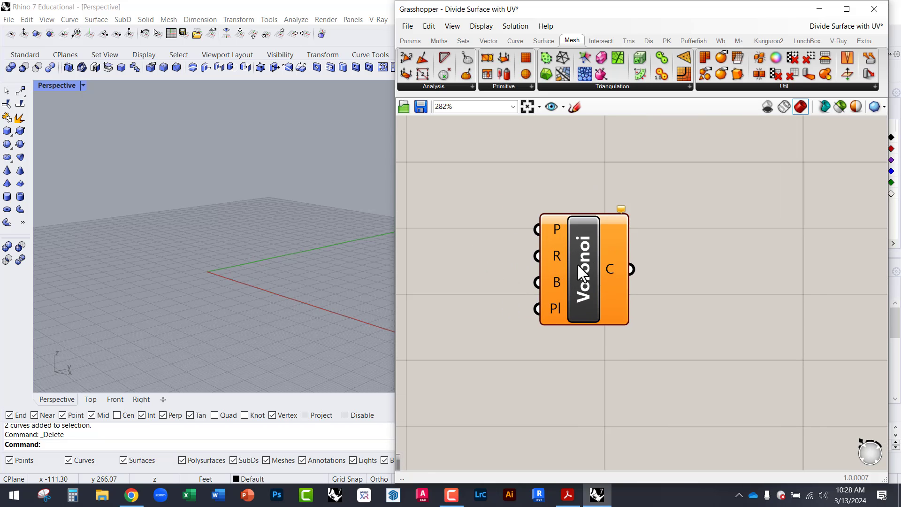
{"action": "left_click_drag", "start_coordinate": [582, 271], "coordinate": [602, 274]}
{"action": "scroll", "coordinate": [706, 290], "scroll_direction": "down", "scroll_amount": 3}
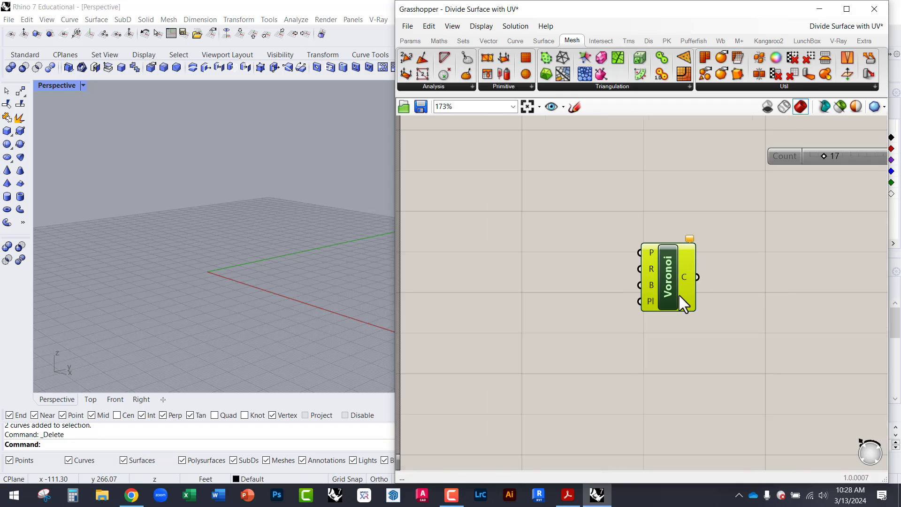
{"action": "right_click_drag", "start_coordinate": [678, 350], "coordinate": [610, 261]}
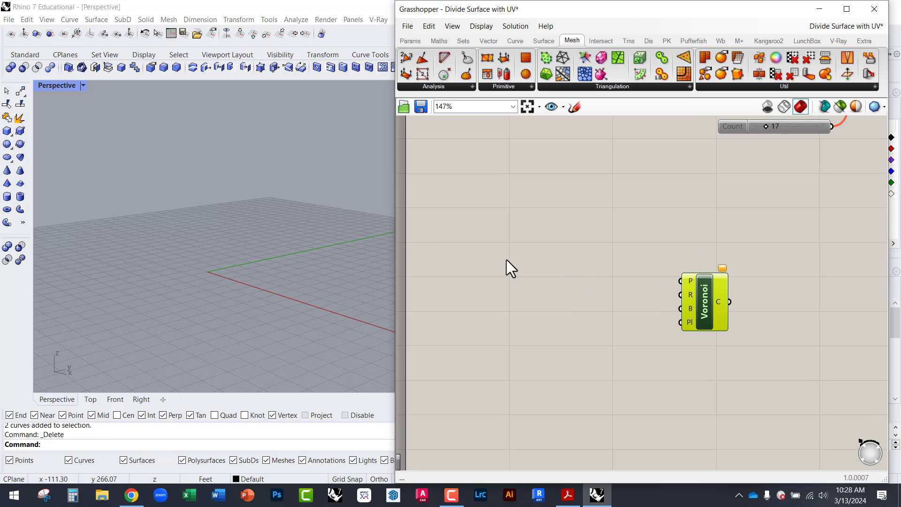
Narrow the Grasshopper window further and reposition the Voronoi component in the open canvas area.
{"action": "left_click_drag", "start_coordinate": [396, 235], "coordinate": [444, 243]}
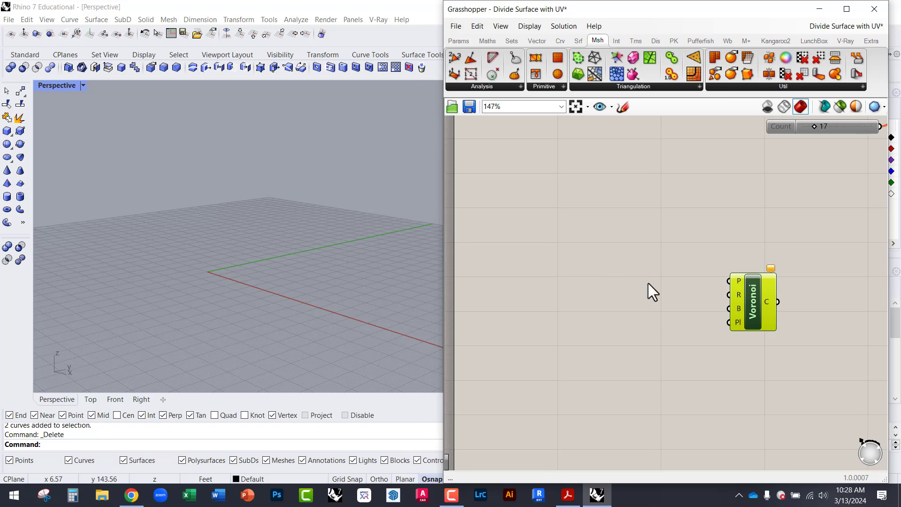
{"action": "left_click_drag", "start_coordinate": [753, 310], "coordinate": [724, 306]}
{"action": "left_click", "coordinate": [620, 276]}
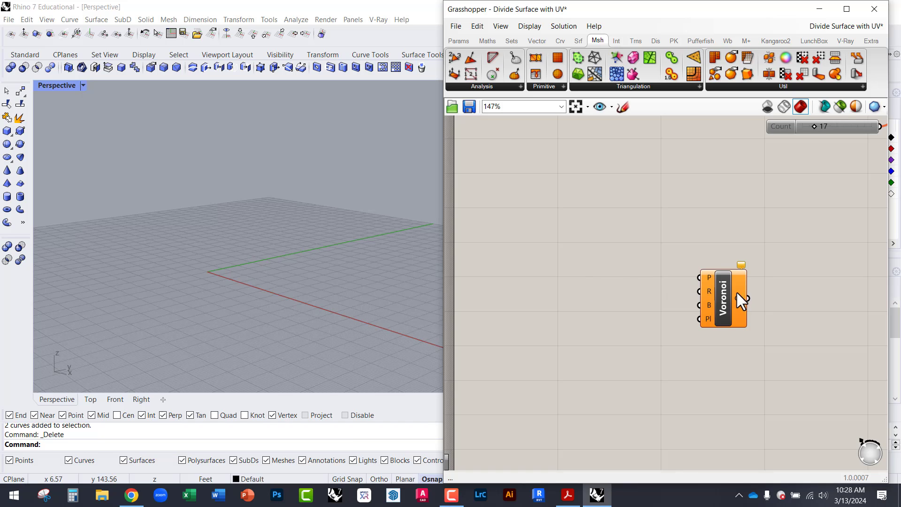
{"action": "left_click_drag", "start_coordinate": [736, 292], "coordinate": [688, 272]}
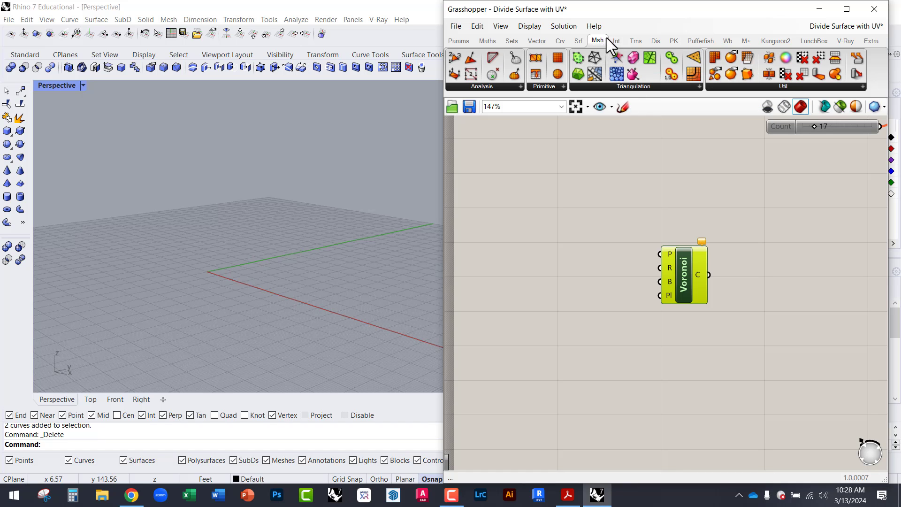
{"action": "right_click_drag", "start_coordinate": [641, 255], "coordinate": [595, 216]}
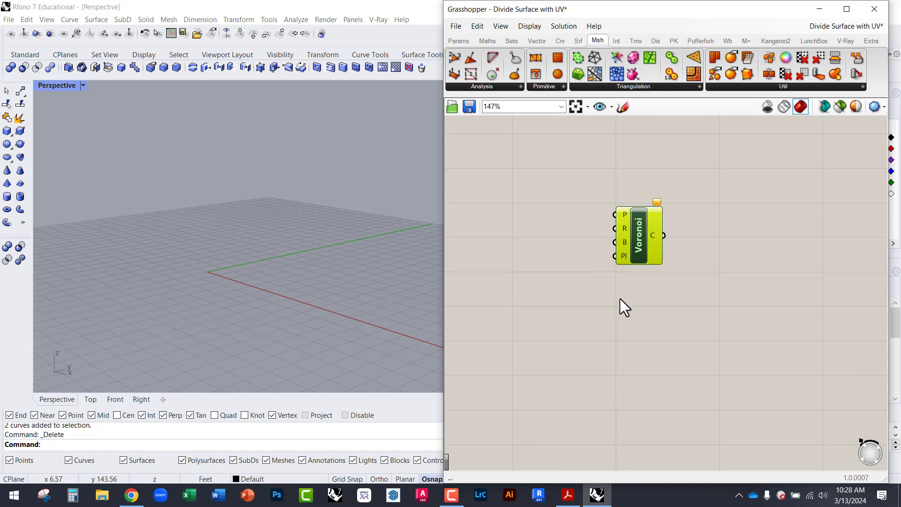
Search the components for "voro" and inspect the descriptions of the placed Voronoi component and its P input.
{"action": "double_click", "coordinate": [621, 317]}
{"action": "type", "text": "voro"}
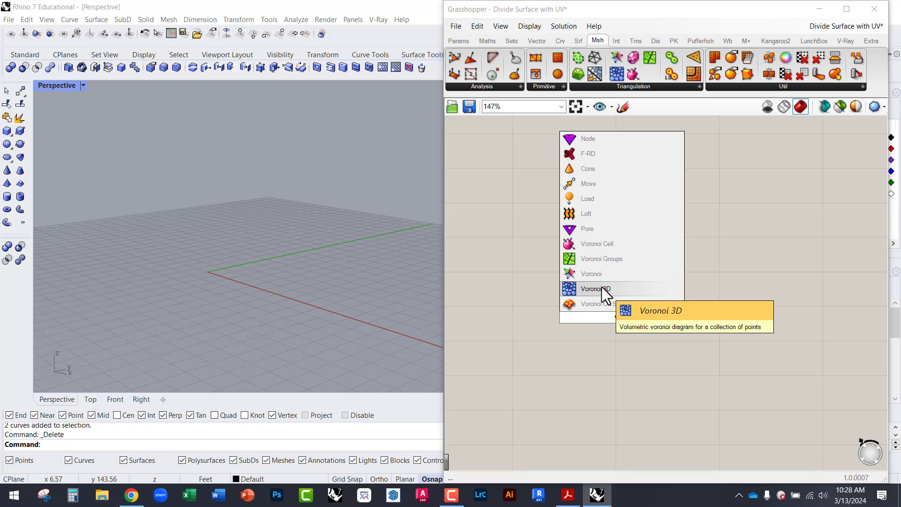
{"action": "left_click", "coordinate": [534, 269]}
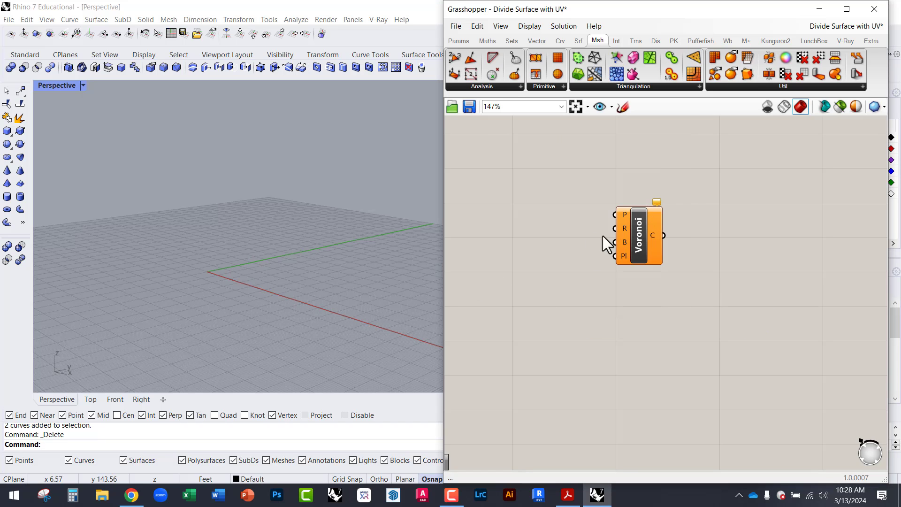
{"action": "scroll", "coordinate": [573, 217], "scroll_direction": "up", "scroll_amount": 2}
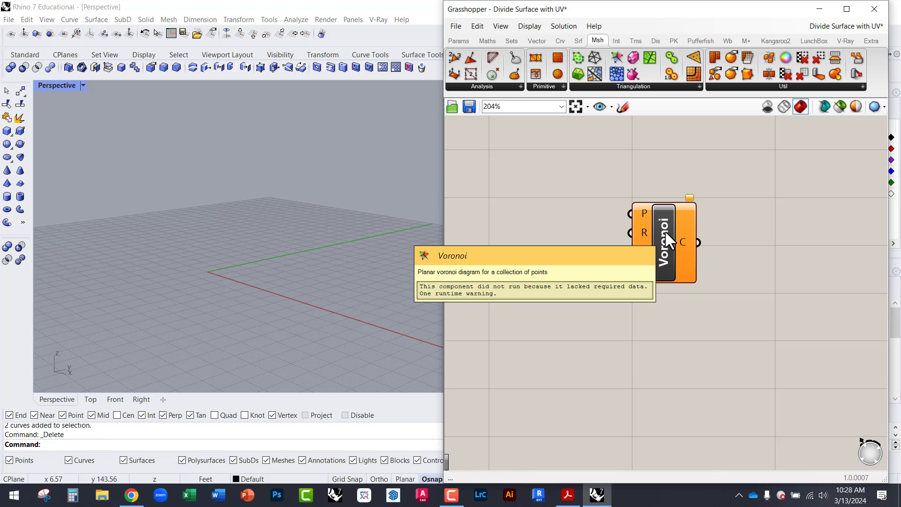
{"action": "mouse_move", "coordinate": [645, 211]}
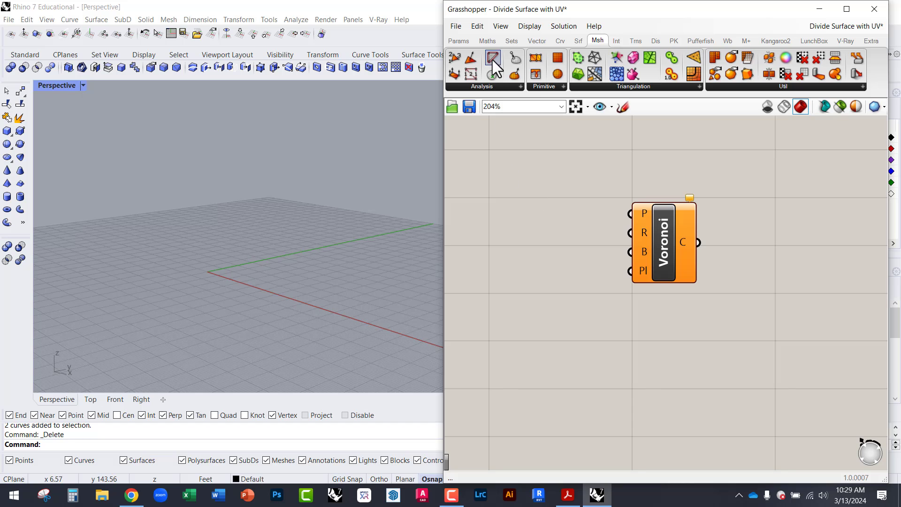
Place eight point objects scattered on the ground plane around the origin in the Perspective viewport.
{"action": "right_click_drag", "start_coordinate": [220, 254], "coordinate": [242, 283]}
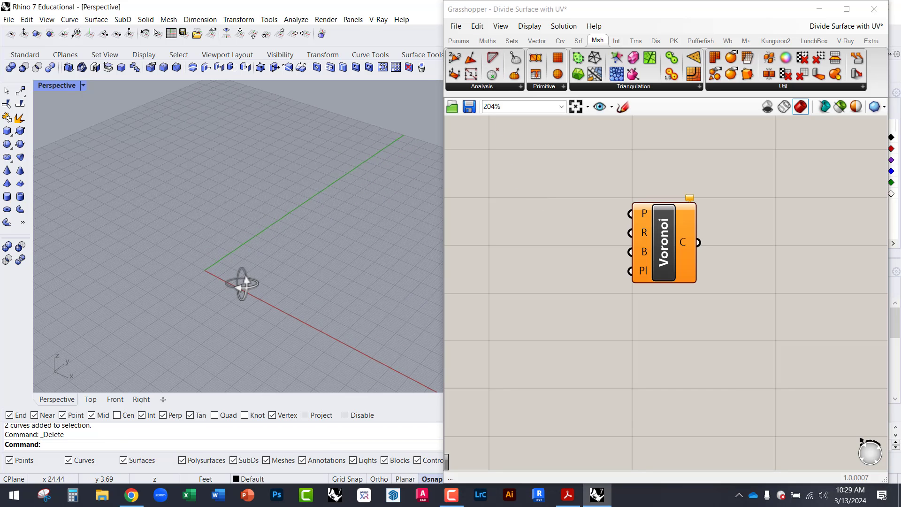
{"action": "type", "text": "Point"}
{"action": "key", "text": "Return"}
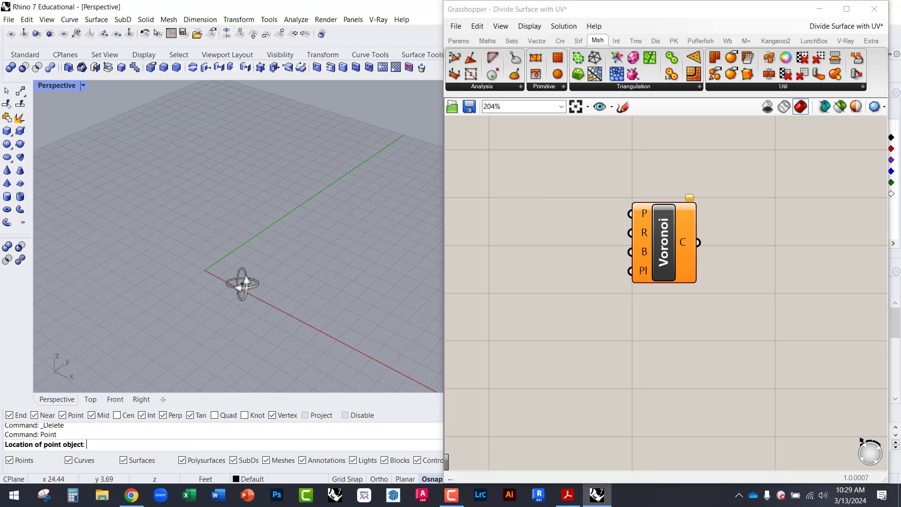
{"action": "left_click", "coordinate": [167, 223]}
{"action": "right_click", "coordinate": [220, 210]}
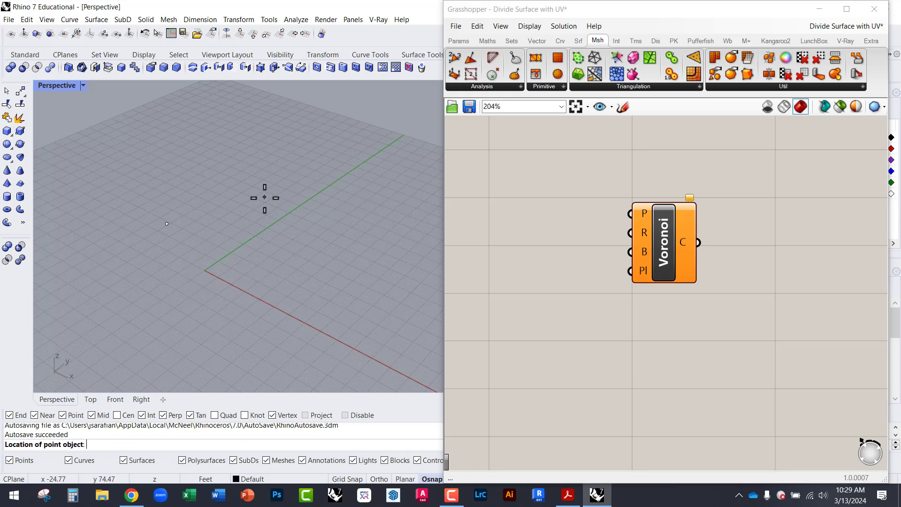
{"action": "left_click", "coordinate": [265, 198]}
{"action": "right_click", "coordinate": [258, 189]}
{"action": "left_click", "coordinate": [183, 138]}
{"action": "right_click", "coordinate": [225, 218]}
{"action": "left_click", "coordinate": [238, 268]}
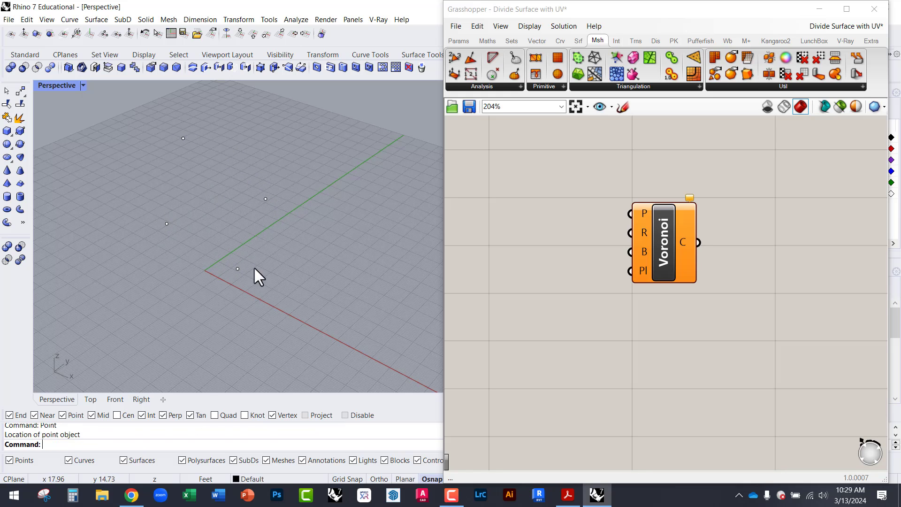
{"action": "right_click", "coordinate": [260, 277]}
{"action": "left_click", "coordinate": [348, 247]}
{"action": "right_click", "coordinate": [328, 282]}
{"action": "left_click", "coordinate": [304, 345]}
{"action": "right_click", "coordinate": [244, 338]}
{"action": "left_click", "coordinate": [190, 328]}
{"action": "right_click", "coordinate": [155, 301]}
{"action": "right_click", "coordinate": [134, 284]}
{"action": "right_click_drag", "start_coordinate": [117, 277], "coordinate": [203, 271]}
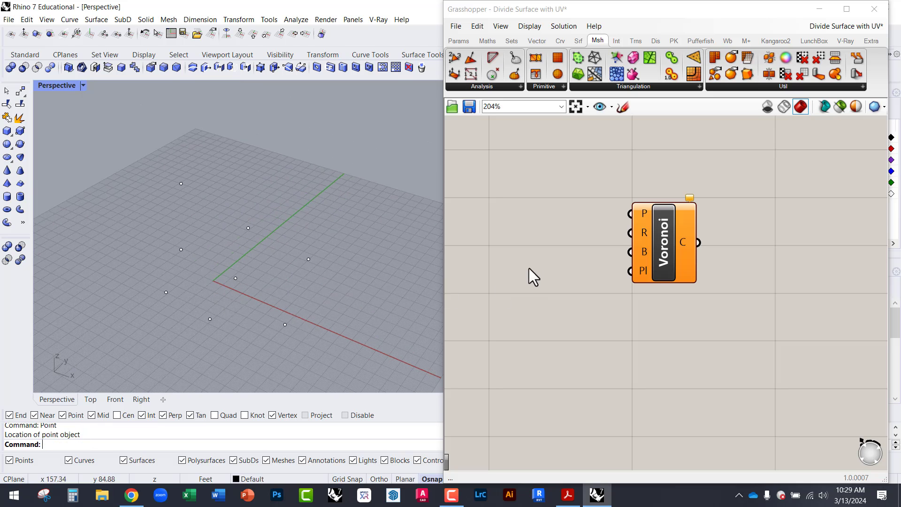
Add a Point parameter beside the Voronoi component and connect its output to the Voronoi P input.
{"action": "left_click_drag", "start_coordinate": [651, 222], "coordinate": [666, 250]}
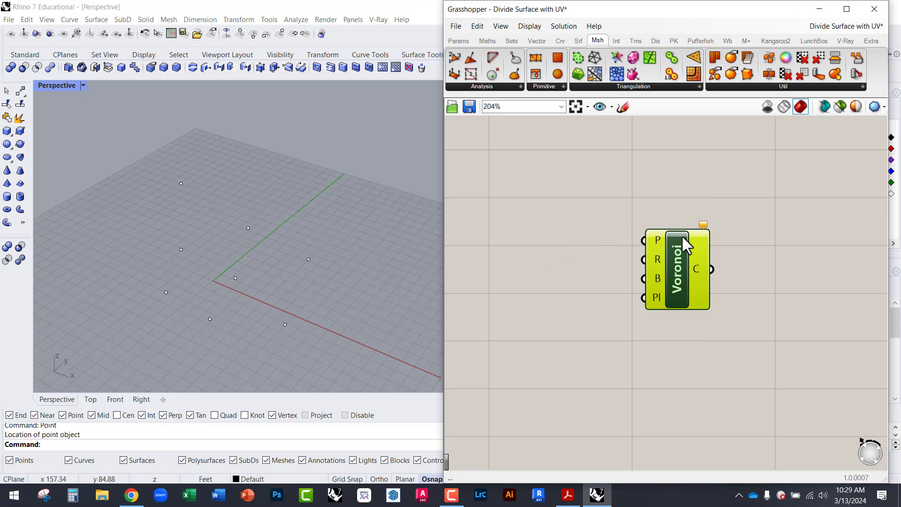
{"action": "double_click", "coordinate": [530, 255]}
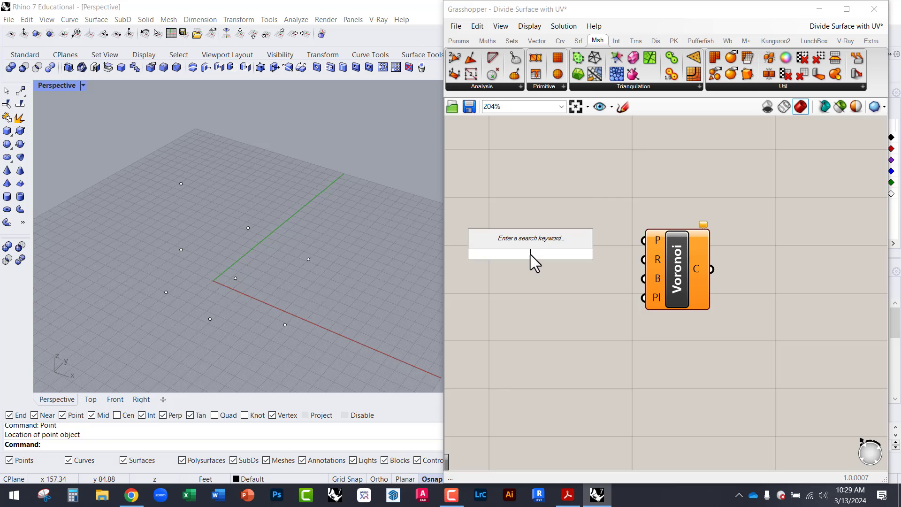
{"action": "type", "text": "point"}
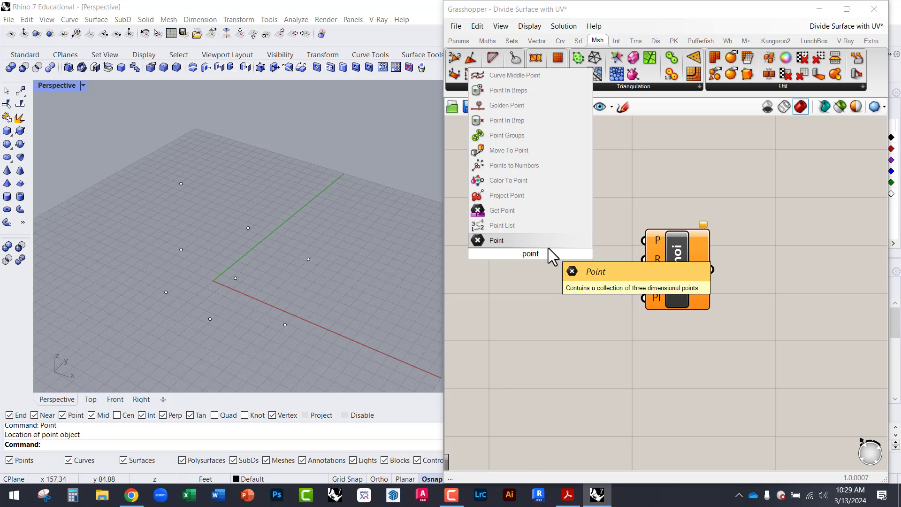
{"action": "key", "text": "Return"}
{"action": "left_click_drag", "start_coordinate": [556, 254], "coordinate": [644, 240]}
{"action": "left_click_drag", "start_coordinate": [531, 254], "coordinate": [534, 237]}
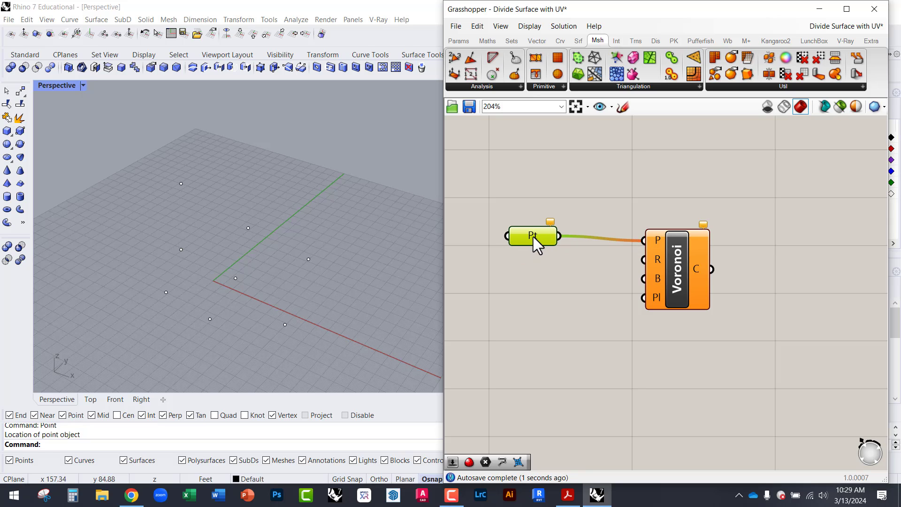
Set multiple points on the Point parameter by referencing all eight Rhino points.
{"action": "left_click", "coordinate": [537, 206]}
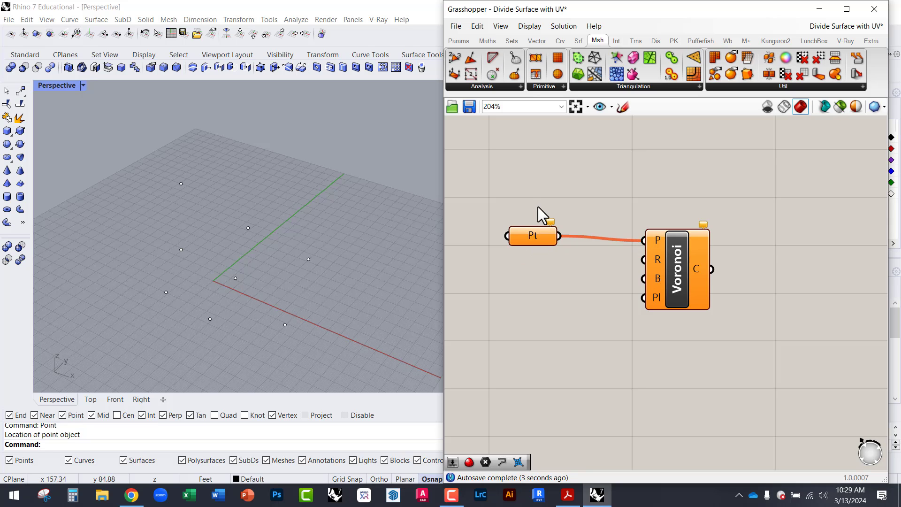
{"action": "left_click", "coordinate": [531, 237]}
{"action": "right_click", "coordinate": [531, 233]}
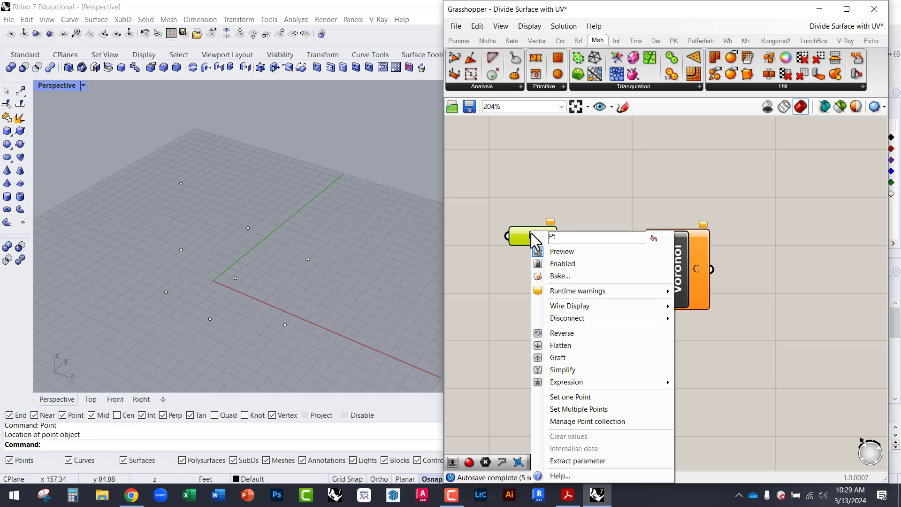
{"action": "left_click", "coordinate": [592, 411]}
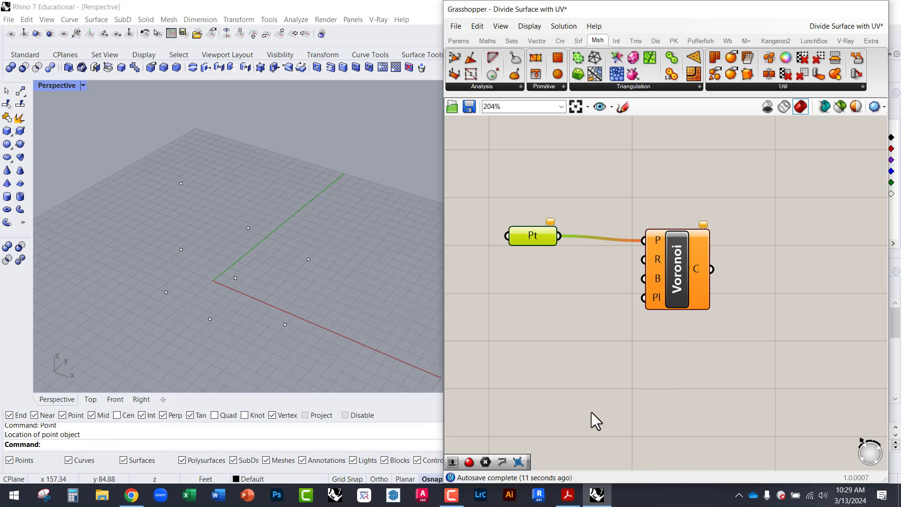
{"action": "left_click_drag", "start_coordinate": [107, 157], "coordinate": [328, 340]}
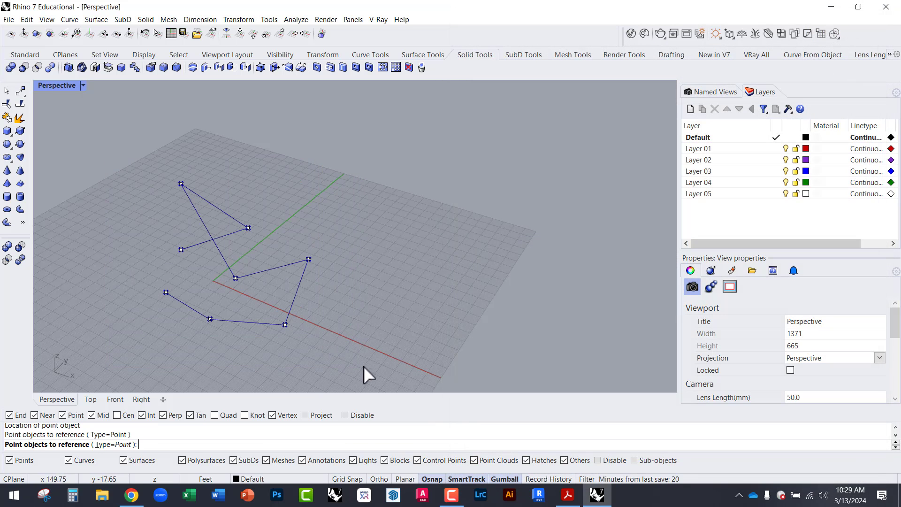
{"action": "key", "text": "Return"}
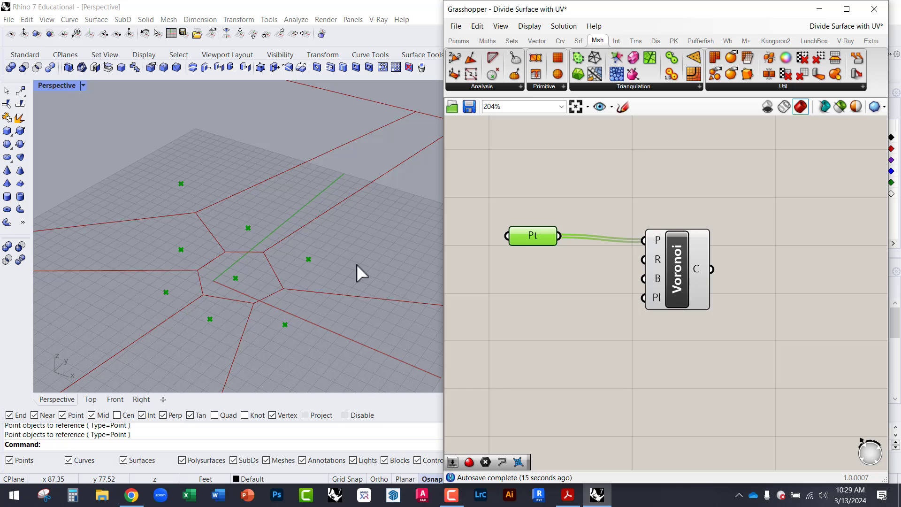
Check the Voronoi preview around the points, and shift the Voronoi component closer to the Point parameter so their wire runs straight.
{"action": "scroll", "coordinate": [182, 278], "scroll_direction": "down", "scroll_amount": 2}
{"action": "scroll", "coordinate": [281, 271], "scroll_direction": "down", "scroll_amount": 5}
{"action": "scroll", "coordinate": [248, 275], "scroll_direction": "up", "scroll_amount": 7}
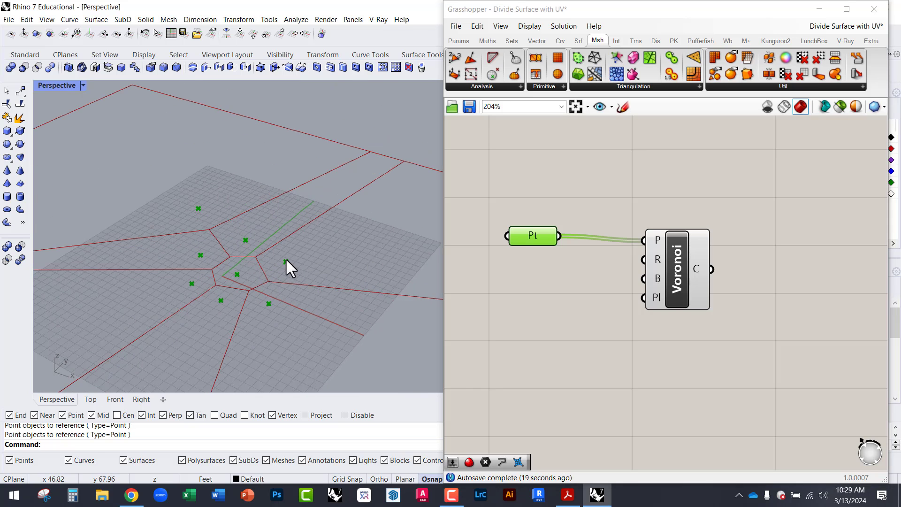
{"action": "left_click", "coordinate": [286, 262]}
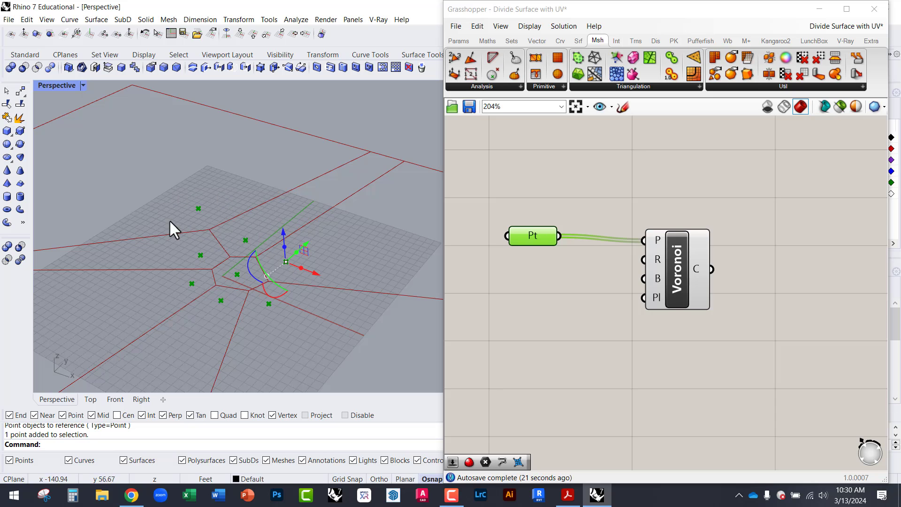
{"action": "left_click", "coordinate": [353, 202]}
{"action": "left_click_drag", "start_coordinate": [704, 285], "coordinate": [685, 283]}
{"action": "scroll", "coordinate": [251, 257], "scroll_direction": "up", "scroll_amount": 4}
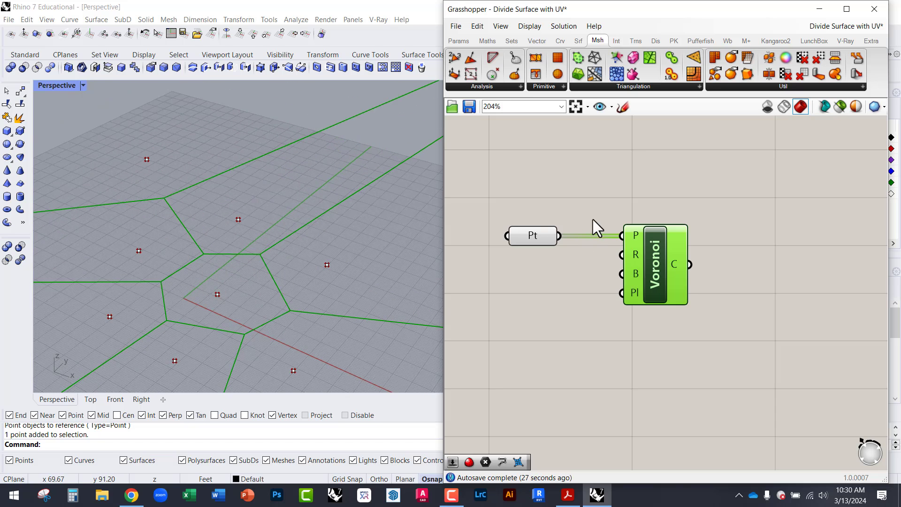
Close the Grasshopper window to view the bare Rhino points without the preview, and reopen Grasshopper.
{"action": "left_click", "coordinate": [874, 9]}
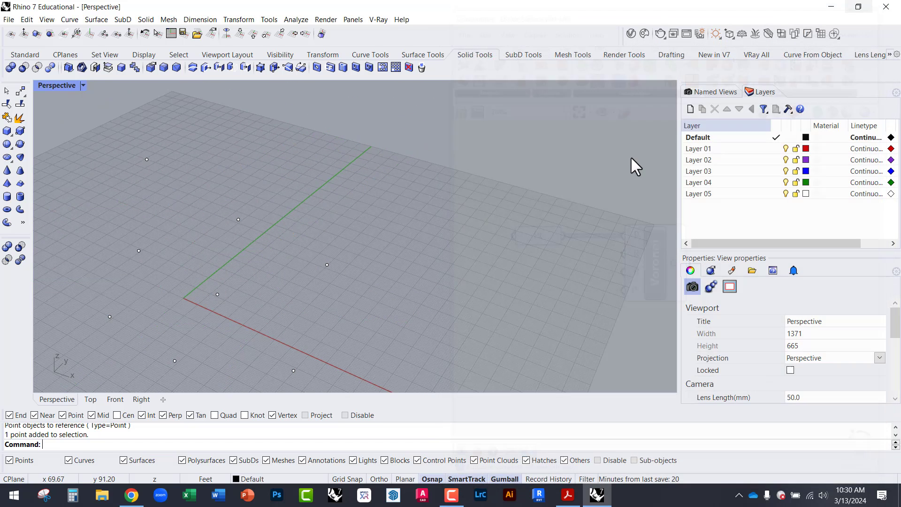
{"action": "scroll", "coordinate": [401, 278], "scroll_direction": "down", "scroll_amount": 6}
{"action": "scroll", "coordinate": [316, 274], "scroll_direction": "up", "scroll_amount": 7}
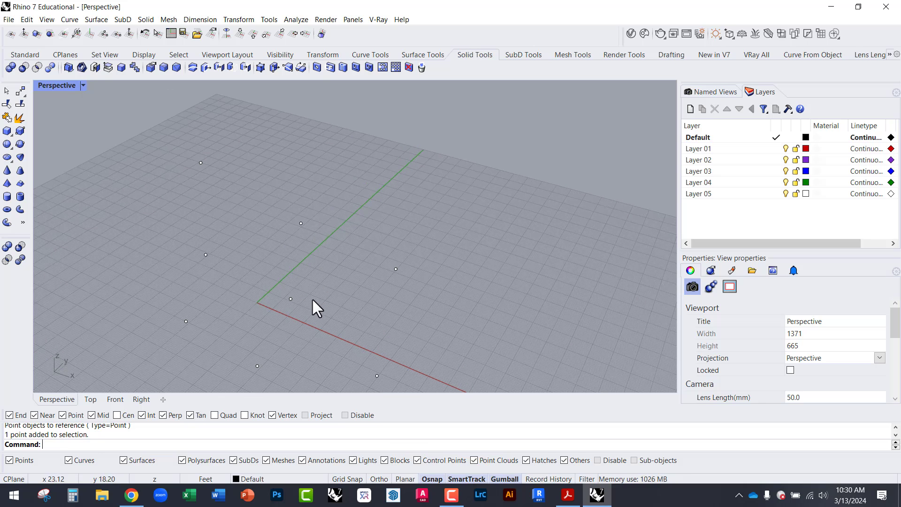
{"action": "type", "text": "Grasshopper"}
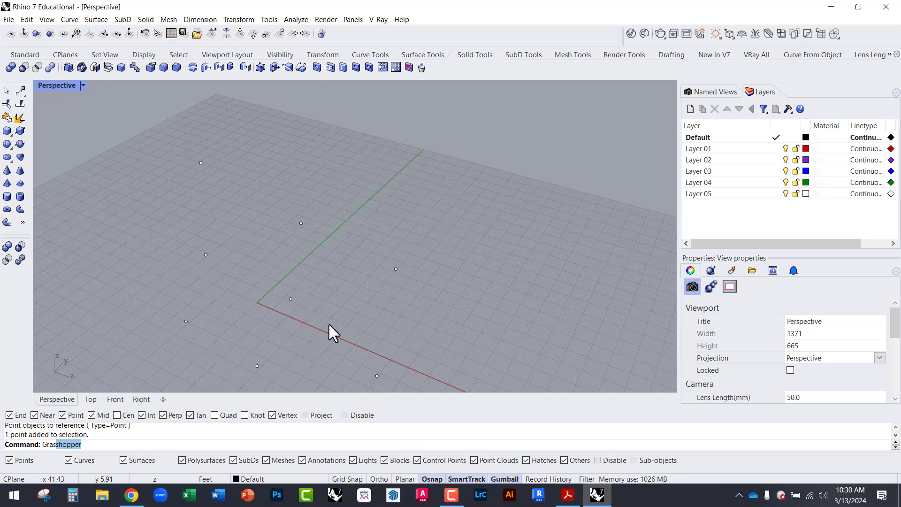
{"action": "key", "text": "Return"}
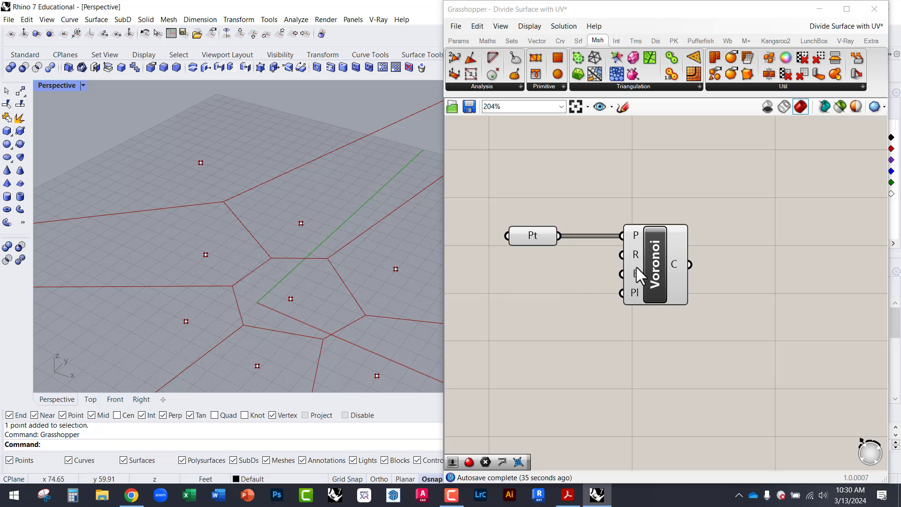
Nudge the Voronoi component away from the Point parameter, and select the Point parameter to highlight its points.
{"action": "left_click_drag", "start_coordinate": [637, 268], "coordinate": [655, 268]}
{"action": "right_click_drag", "start_coordinate": [286, 280], "coordinate": [294, 278]}
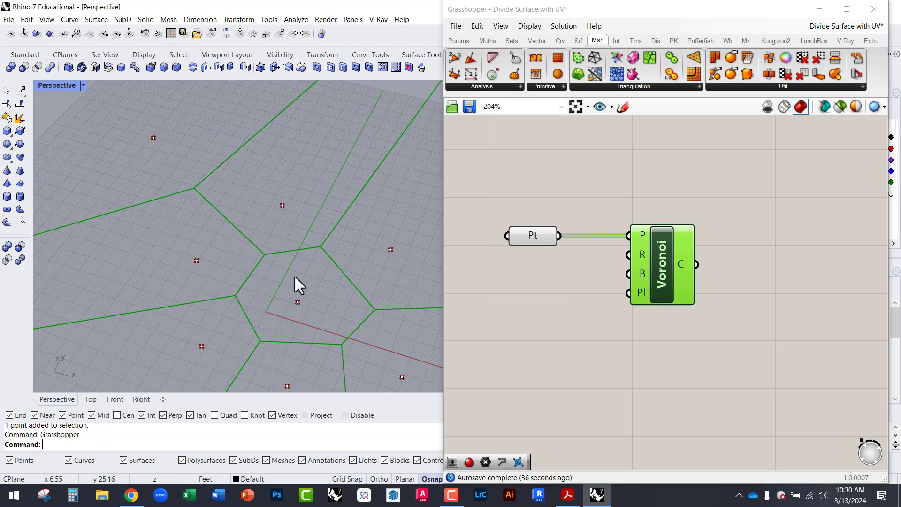
{"action": "left_click", "coordinate": [546, 243]}
{"action": "scroll", "coordinate": [291, 205], "scroll_direction": "down", "scroll_amount": 3}
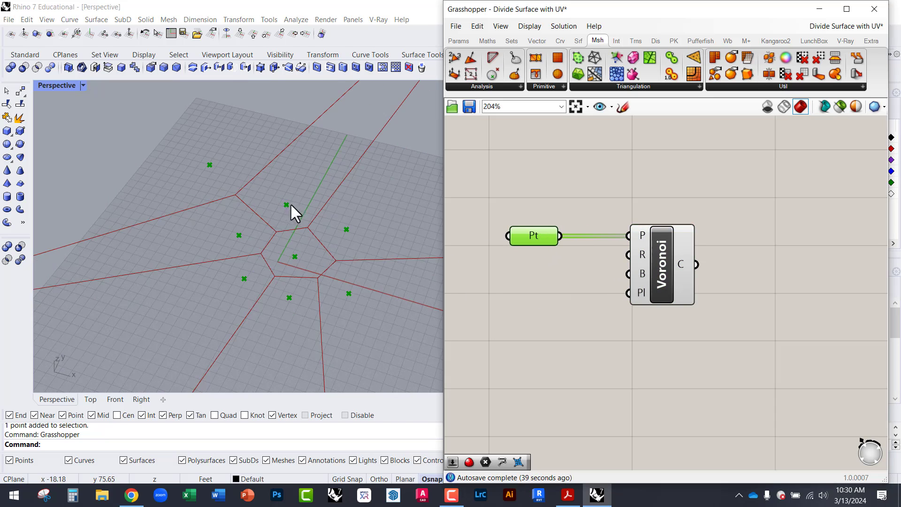
Move the point on the positive X, negative Y side within the ground plane toward the X axis.
{"action": "left_click", "coordinate": [349, 293]}
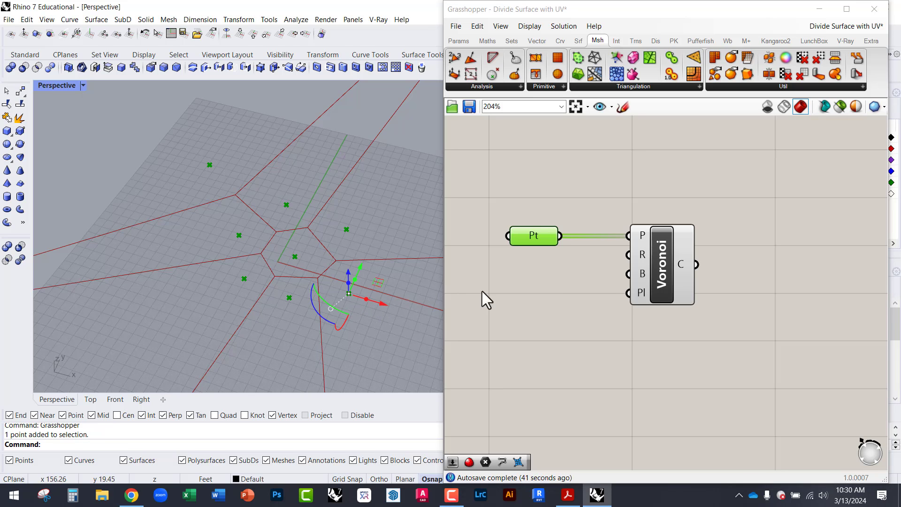
{"action": "right_click_drag", "start_coordinate": [333, 309], "coordinate": [334, 350]}
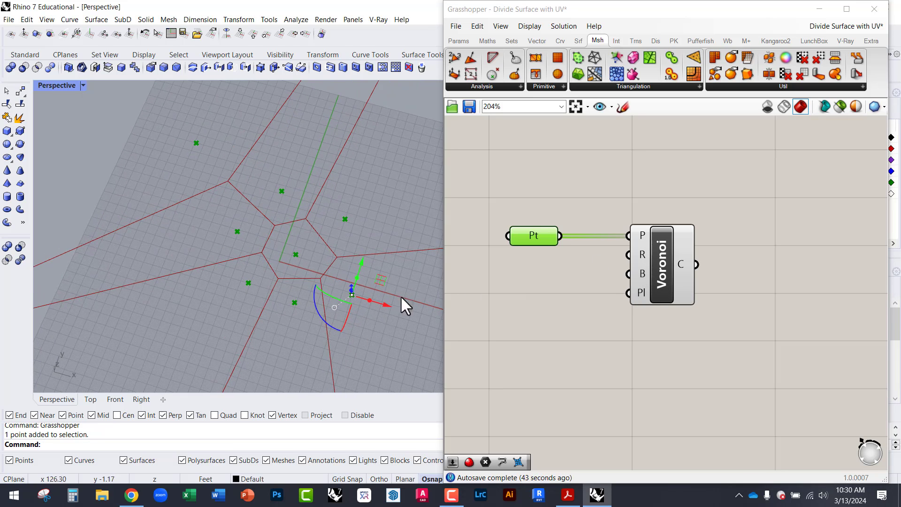
{"action": "left_click_drag", "start_coordinate": [381, 280], "coordinate": [381, 255]}
{"action": "scroll", "coordinate": [381, 269], "scroll_direction": "up", "scroll_amount": 2}
{"action": "left_click", "coordinate": [291, 317]}
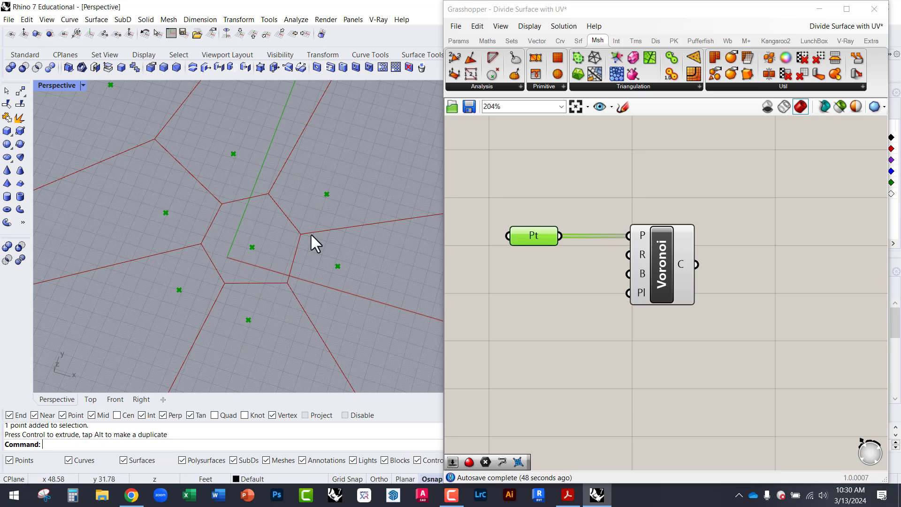
Move the point between the positive X and Y axes within the ground plane, closer to the central cell.
{"action": "mouse_move", "coordinate": [310, 233]}
{"action": "right_mouse_down"}
{"action": "mouse_move", "coordinate": [278, 235]}
{"action": "mouse_move", "coordinate": [270, 205]}
{"action": "mouse_move", "coordinate": [322, 221]}
{"action": "right_mouse_up"}
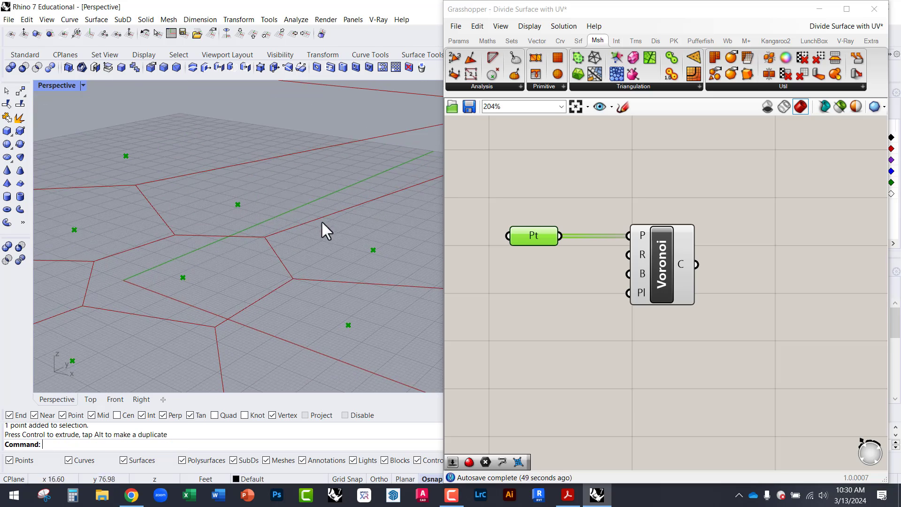
{"action": "left_click", "coordinate": [374, 251]}
{"action": "right_click_drag", "start_coordinate": [393, 276], "coordinate": [366, 214]}
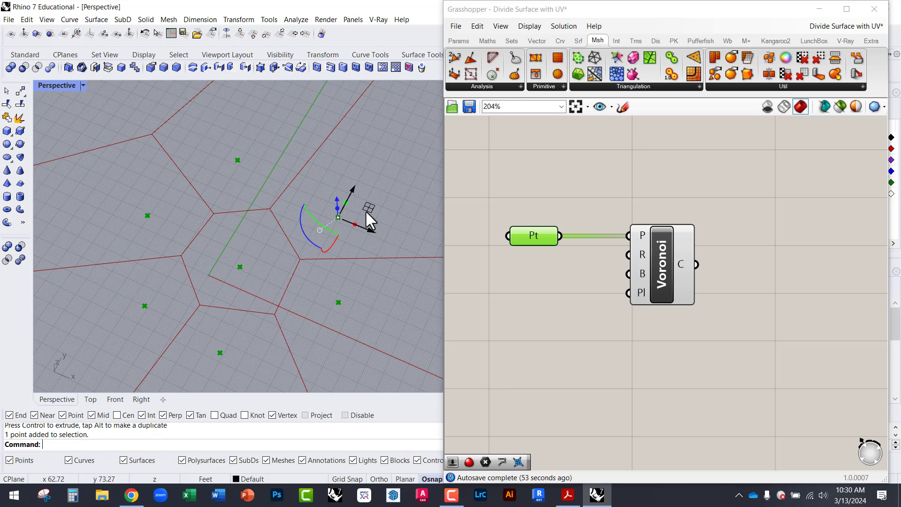
{"action": "left_click_drag", "start_coordinate": [367, 208], "coordinate": [344, 229]}
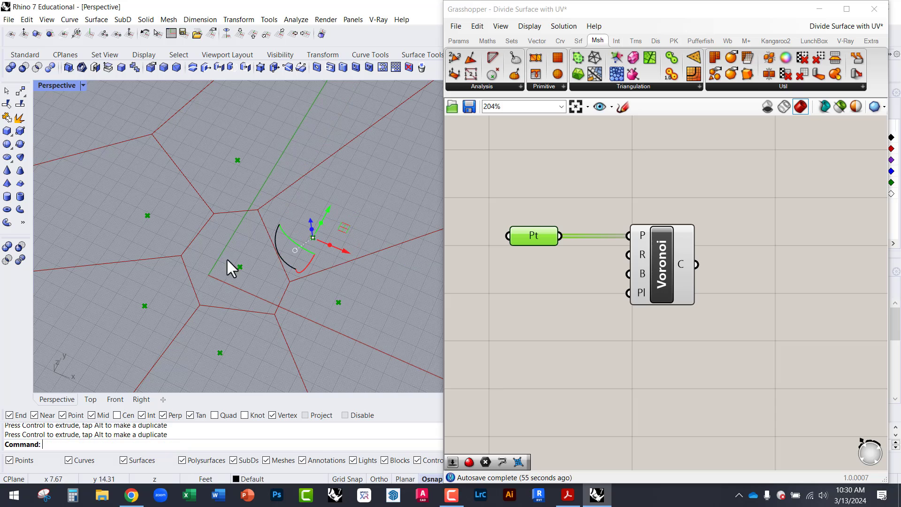
Shift the central point slightly away from the X axis, and move the point on the negative Y side toward the central cell.
{"action": "left_click", "coordinate": [240, 267]}
{"action": "mouse_move", "coordinate": [268, 254]}
{"action": "left_mouse_down"}
{"action": "mouse_move", "coordinate": [281, 207]}
{"action": "mouse_move", "coordinate": [313, 194]}
{"action": "mouse_move", "coordinate": [262, 243]}
{"action": "left_mouse_up"}
{"action": "left_click", "coordinate": [271, 307]}
{"action": "left_click", "coordinate": [220, 353]}
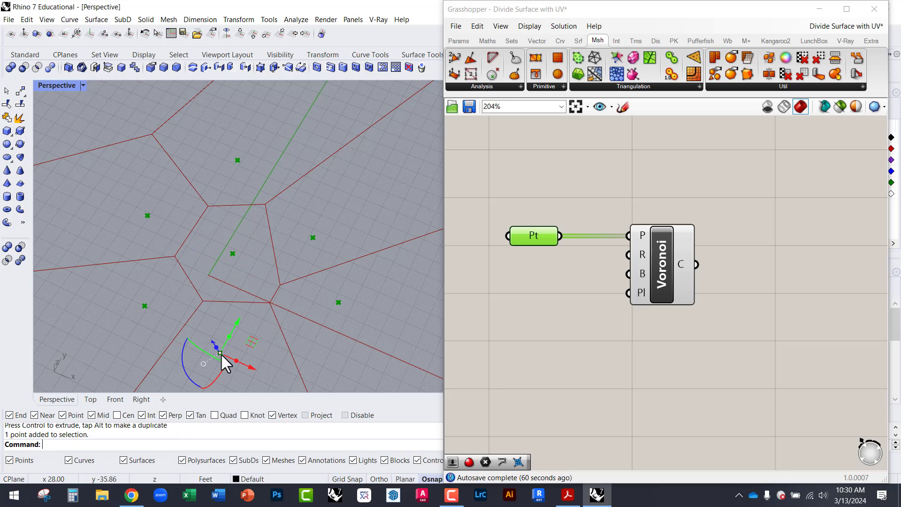
{"action": "left_click_drag", "start_coordinate": [258, 339], "coordinate": [291, 314]}
{"action": "scroll", "coordinate": [259, 313], "scroll_direction": "up", "scroll_amount": 2}
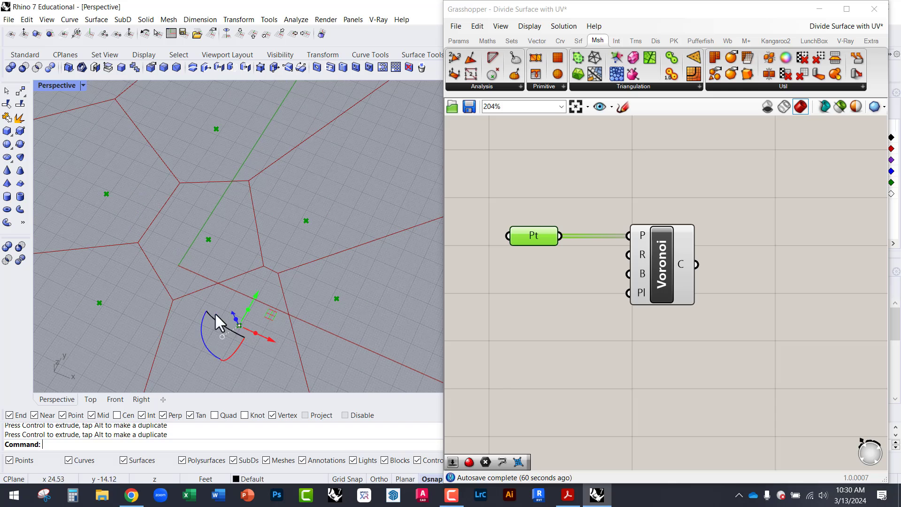
{"action": "left_click", "coordinate": [161, 311]}
Examine the whole Voronoi diagram, including its rectangular outer boundary and the cells clustered around the points.
{"action": "scroll", "coordinate": [225, 220], "scroll_direction": "down", "scroll_amount": 5}
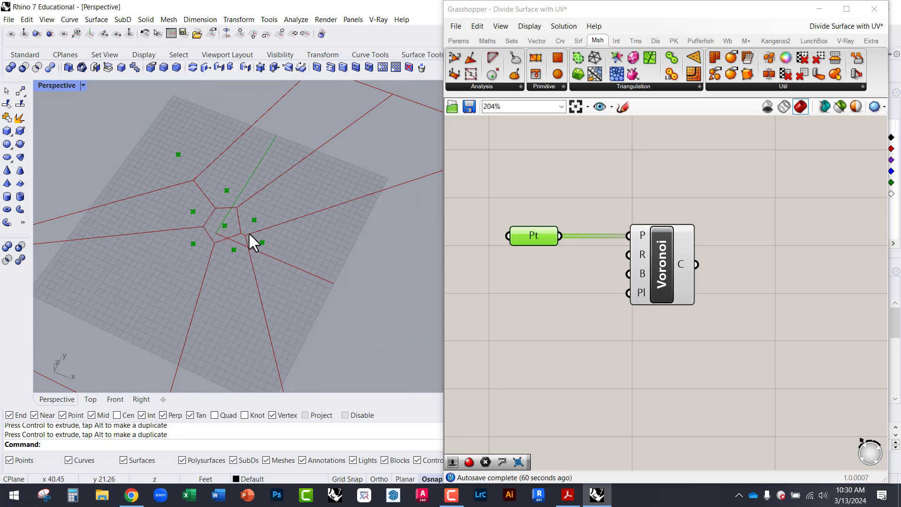
{"action": "scroll", "coordinate": [212, 288], "scroll_direction": "down", "scroll_amount": 3}
{"action": "scroll", "coordinate": [331, 262], "scroll_direction": "down", "scroll_amount": 4}
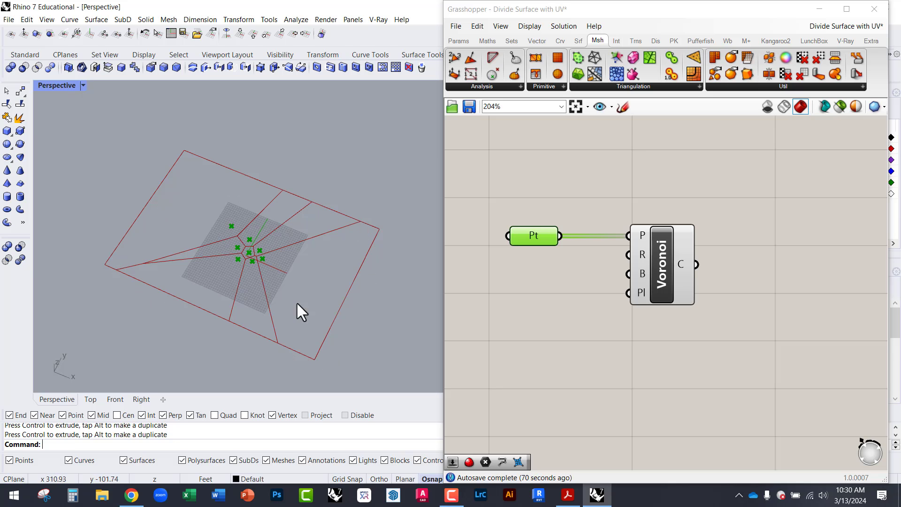
{"action": "scroll", "coordinate": [247, 246], "scroll_direction": "up", "scroll_amount": 5}
{"action": "scroll", "coordinate": [213, 297], "scroll_direction": "down", "scroll_amount": 2}
{"action": "scroll", "coordinate": [244, 243], "scroll_direction": "up", "scroll_amount": 3}
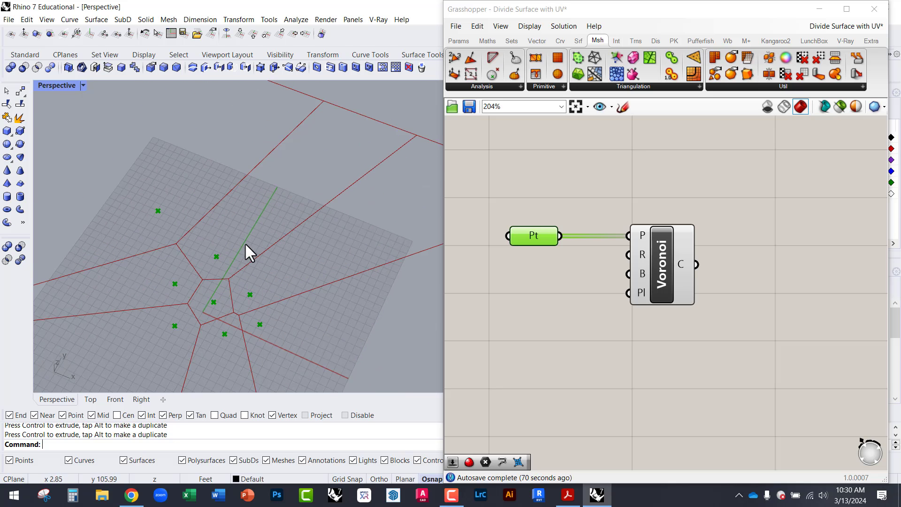
{"action": "scroll", "coordinate": [216, 341], "scroll_direction": "up", "scroll_amount": 4}
{"action": "scroll", "coordinate": [197, 287], "scroll_direction": "down", "scroll_amount": 6}
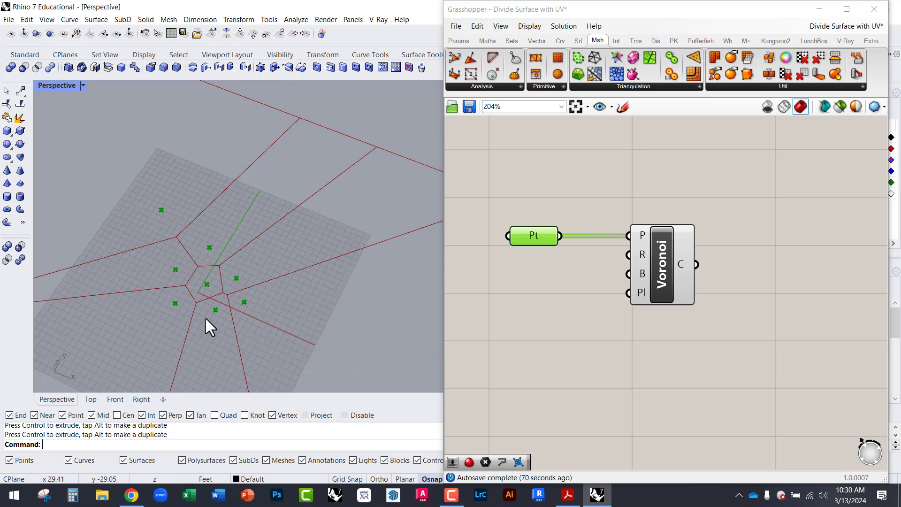
Examine the small central Voronoi cells and how their boundaries lie between neighbouring points.
{"action": "scroll", "coordinate": [206, 282], "scroll_direction": "up", "scroll_amount": 5}
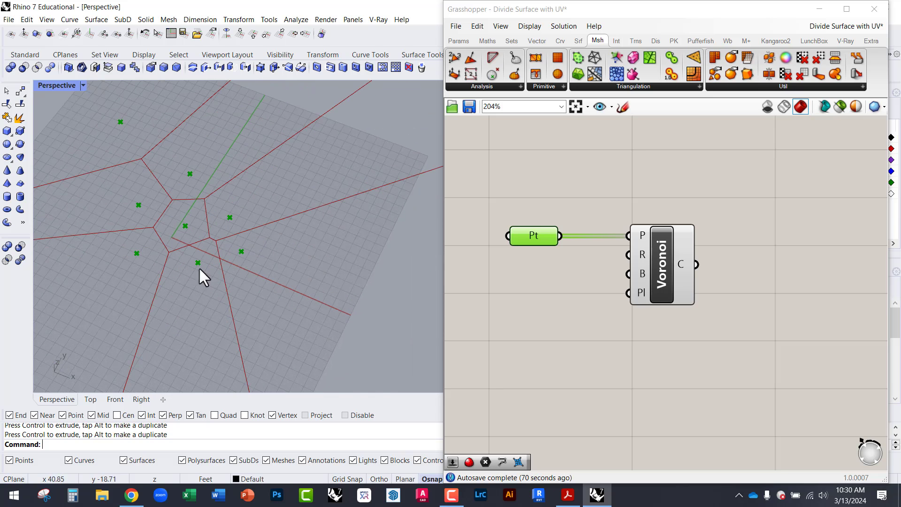
{"action": "scroll", "coordinate": [237, 262], "scroll_direction": "up", "scroll_amount": 3}
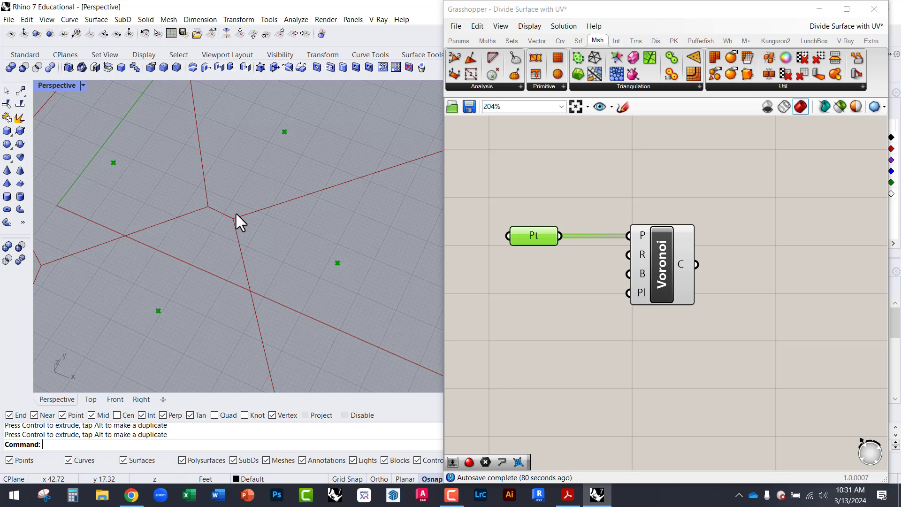
{"action": "scroll", "coordinate": [237, 229], "scroll_direction": "down", "scroll_amount": 2}
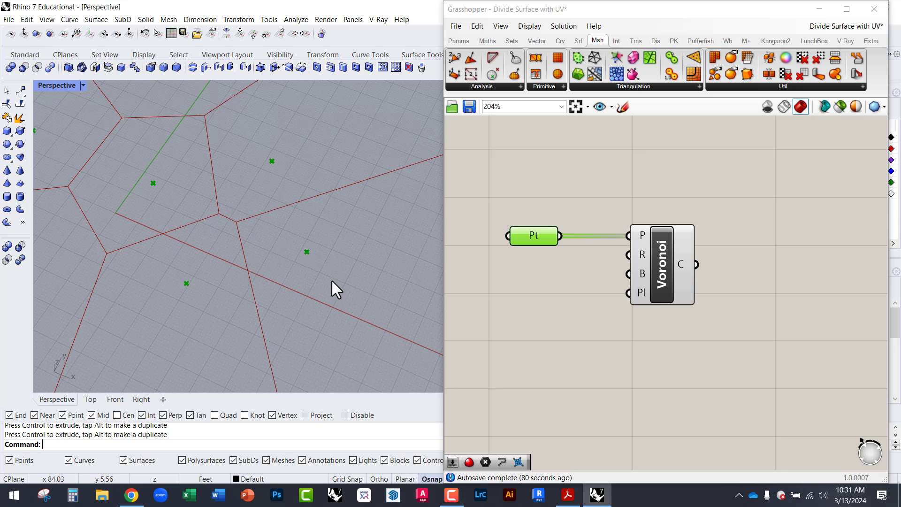
{"action": "scroll", "coordinate": [289, 284], "scroll_direction": "down", "scroll_amount": 4}
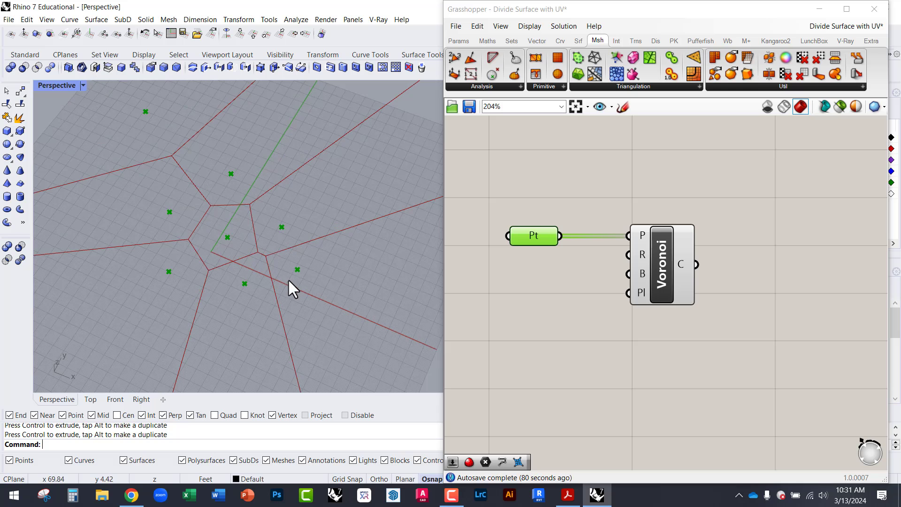
{"action": "scroll", "coordinate": [227, 227], "scroll_direction": "up", "scroll_amount": 2}
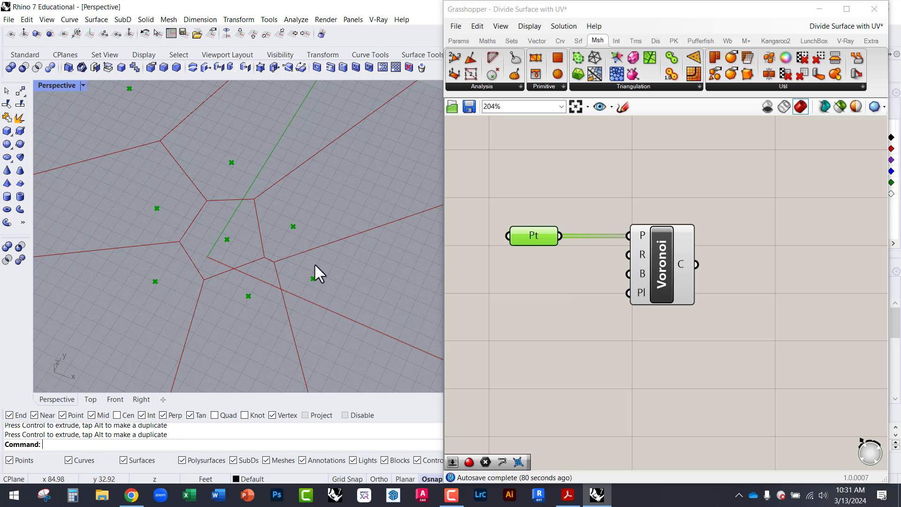
{"action": "scroll", "coordinate": [329, 287], "scroll_direction": "down", "scroll_amount": 2}
{"action": "right_click_drag", "start_coordinate": [272, 313], "coordinate": [253, 276]}
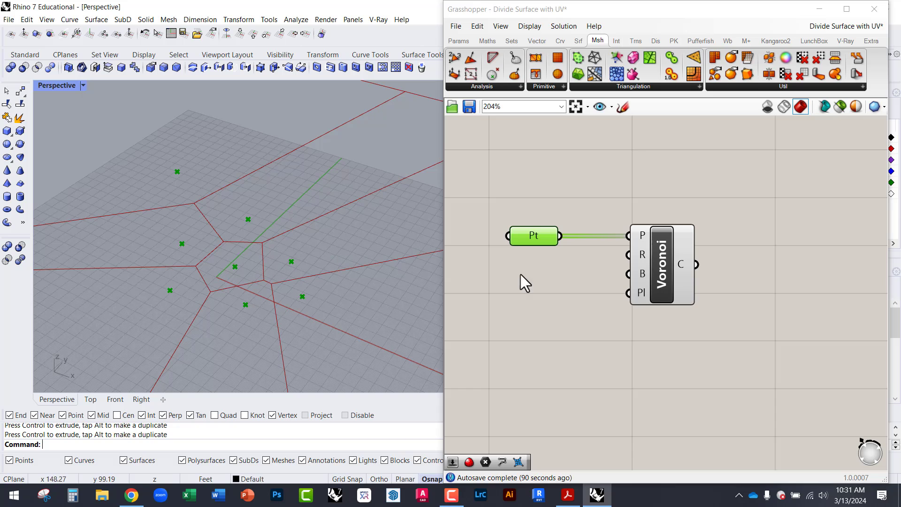
Shift the Voronoi component and the Point parameter sideways on the canvas, keeping them in line.
{"action": "left_click_drag", "start_coordinate": [659, 275], "coordinate": [674, 275]}
{"action": "left_click_drag", "start_coordinate": [542, 241], "coordinate": [559, 241]}
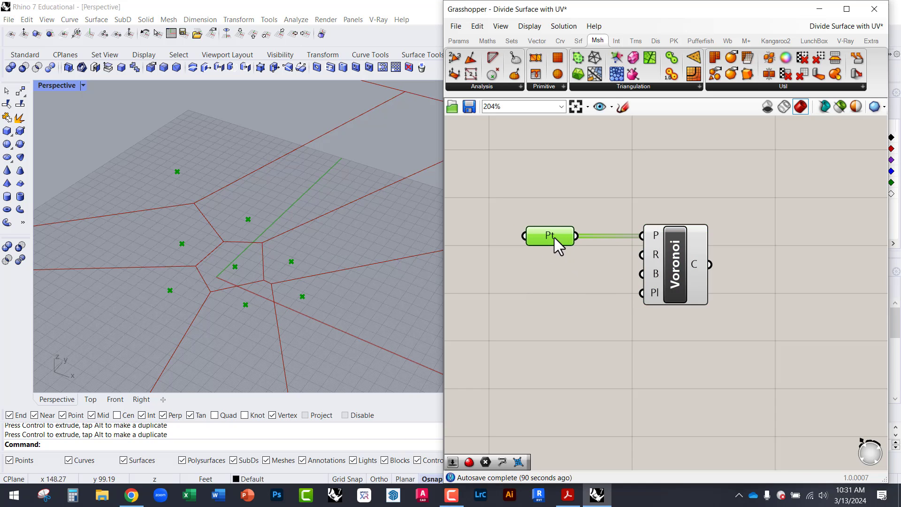
{"action": "left_click", "coordinate": [535, 210]}
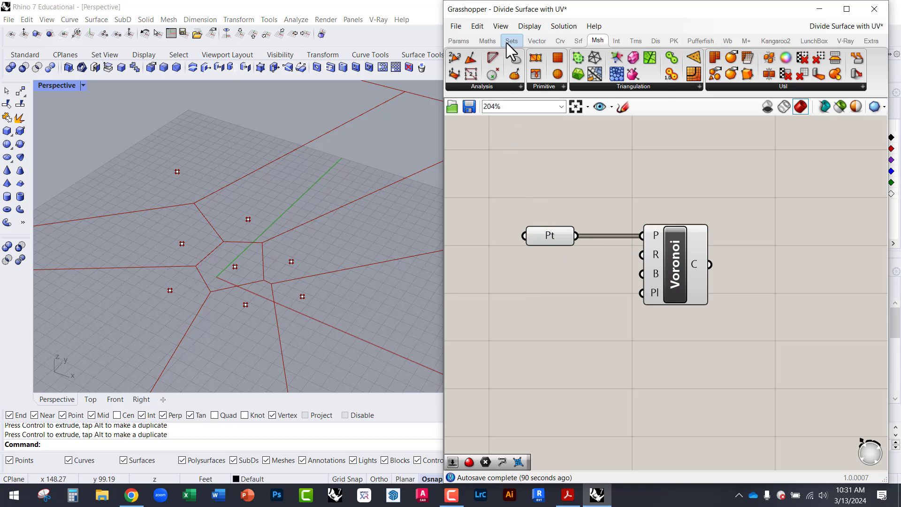
{"action": "mouse_move", "coordinate": [494, 46]}
Highlight the Point parameter's referenced points and delete all of them from the Rhino viewport.
{"action": "left_click_drag", "start_coordinate": [553, 236], "coordinate": [542, 230]}
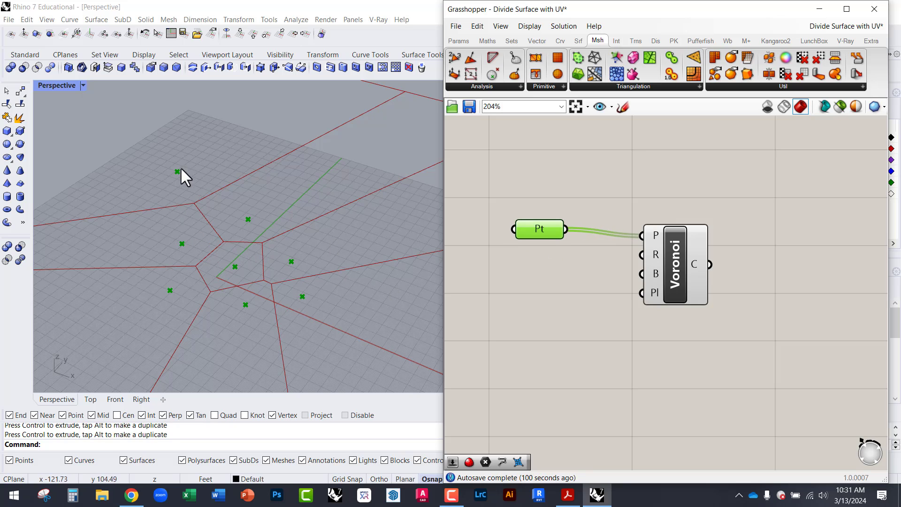
{"action": "left_click_drag", "start_coordinate": [130, 147], "coordinate": [343, 335]}
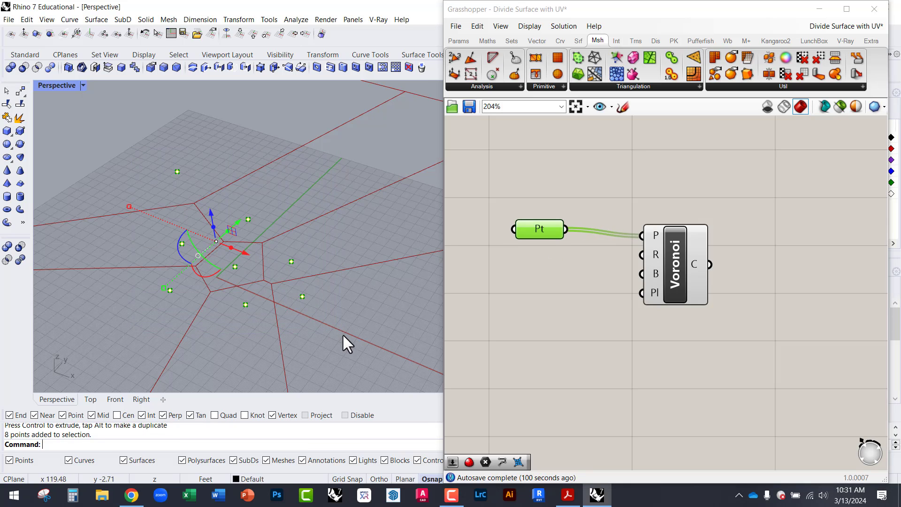
{"action": "key", "text": "Delete"}
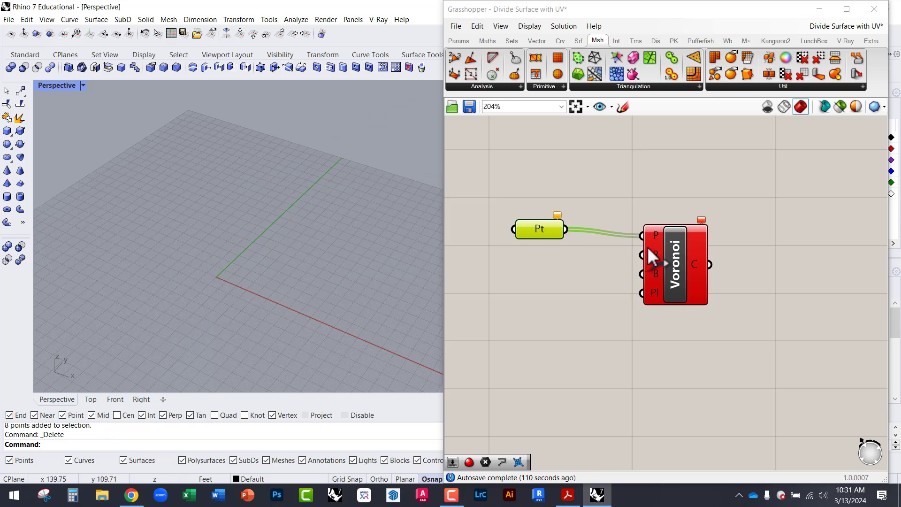
Align the Voronoi component's P input with the Point parameter and widen the gap between the two.
{"action": "left_click_drag", "start_coordinate": [652, 256], "coordinate": [659, 250]}
{"action": "right_click_drag", "start_coordinate": [536, 187], "coordinate": [633, 187]}
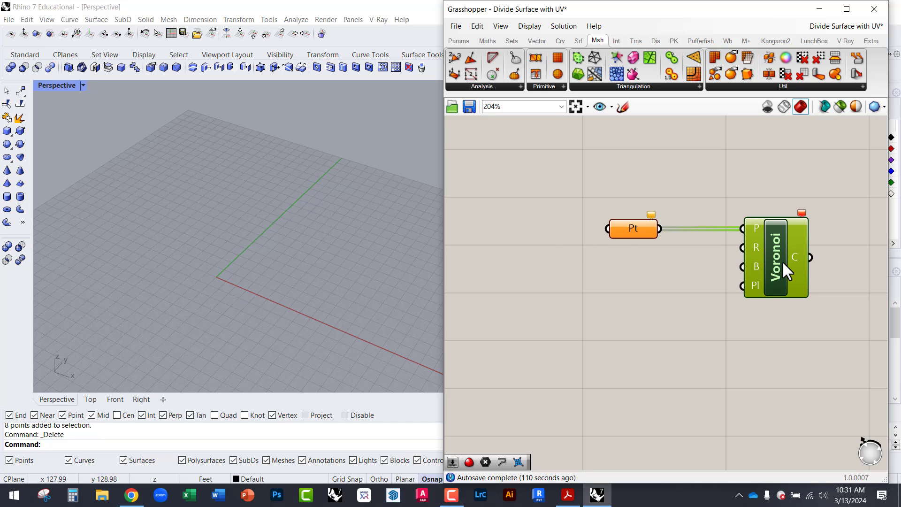
{"action": "left_click_drag", "start_coordinate": [783, 264], "coordinate": [788, 266]}
{"action": "scroll", "coordinate": [669, 268], "scroll_direction": "up", "scroll_amount": 2}
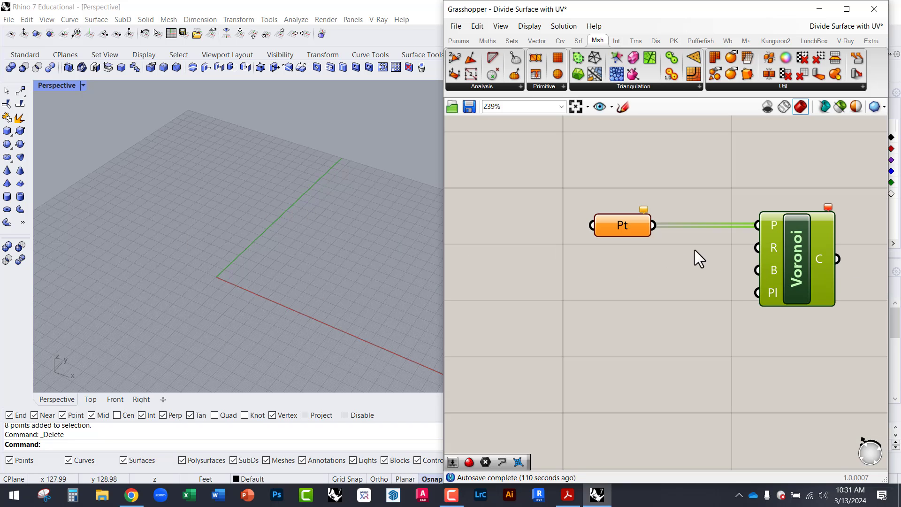
{"action": "right_click_drag", "start_coordinate": [584, 143], "coordinate": [592, 146]}
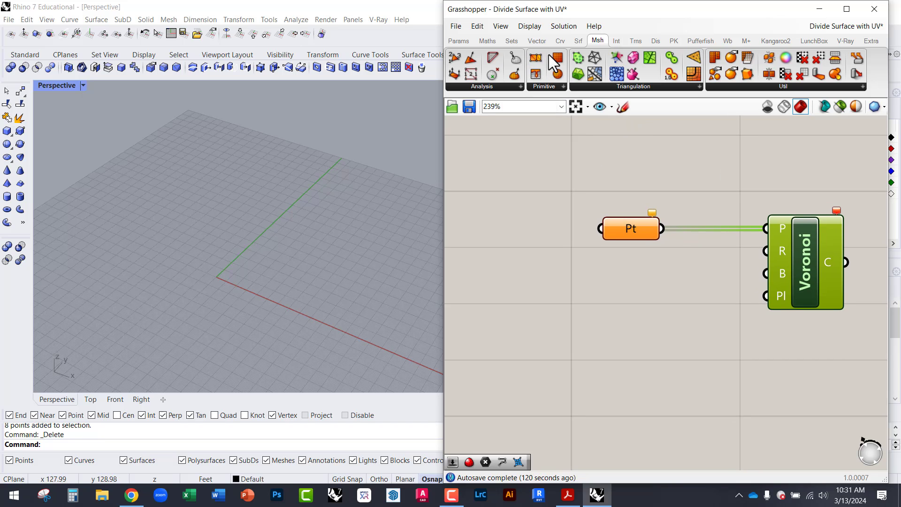
Add a Populate 2D component to the canvas below the Point parameter.
{"action": "left_click", "coordinate": [540, 41]}
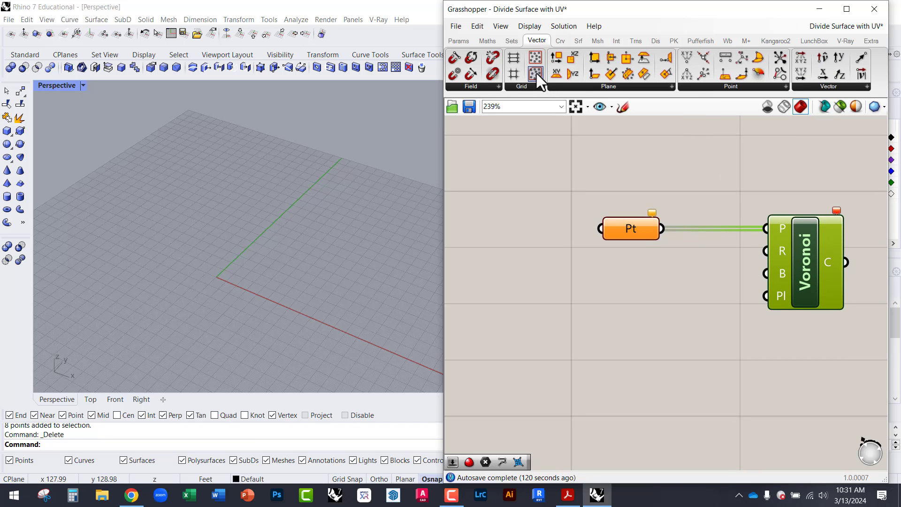
{"action": "left_click", "coordinate": [528, 86]}
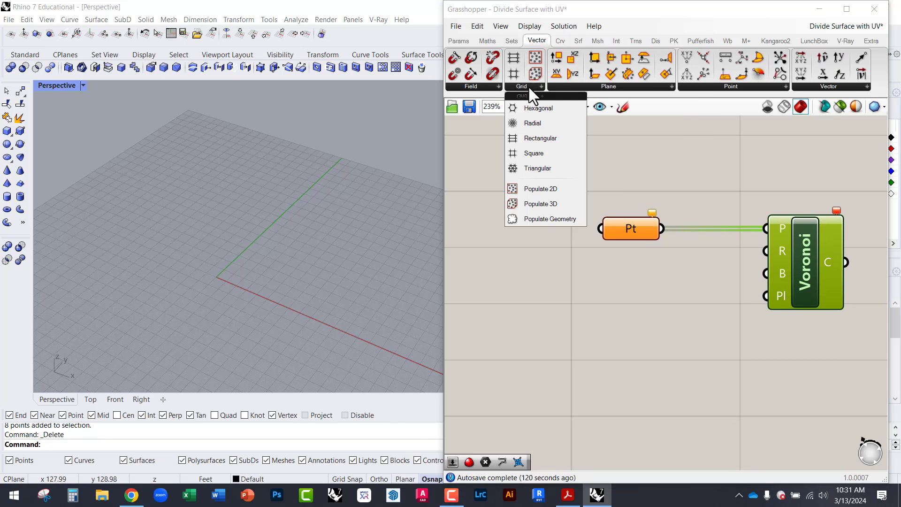
{"action": "left_click", "coordinate": [546, 190]}
{"action": "left_click", "coordinate": [531, 294]}
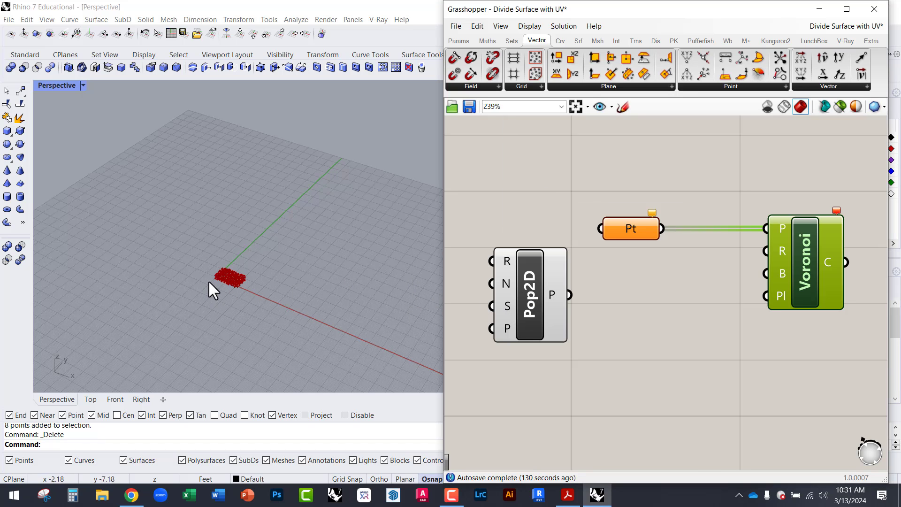
Examine the points that Populate 2D scatters inside its default rectangle at the origin.
{"action": "scroll", "coordinate": [224, 287], "scroll_direction": "up", "scroll_amount": 3}
{"action": "scroll", "coordinate": [223, 286], "scroll_direction": "up", "scroll_amount": 5}
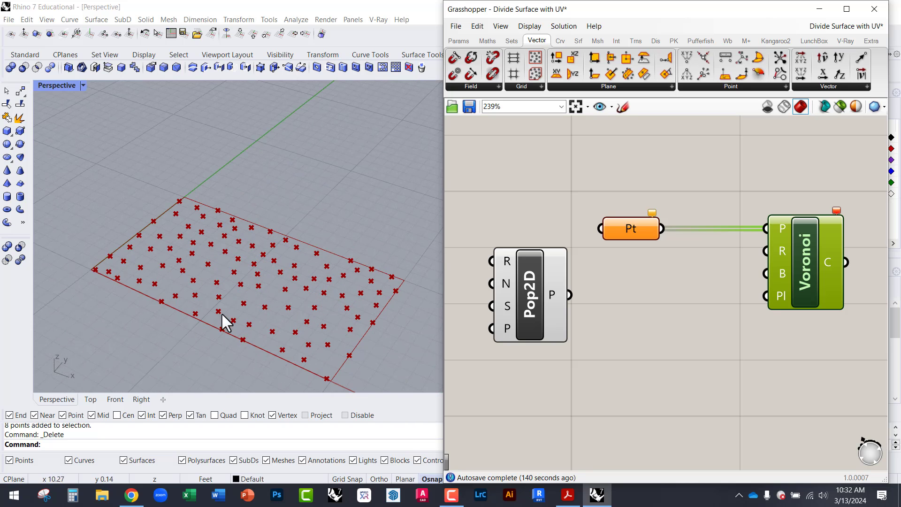
{"action": "scroll", "coordinate": [254, 340], "scroll_direction": "up", "scroll_amount": 3}
{"action": "right_click_drag", "start_coordinate": [267, 336], "coordinate": [257, 247]}
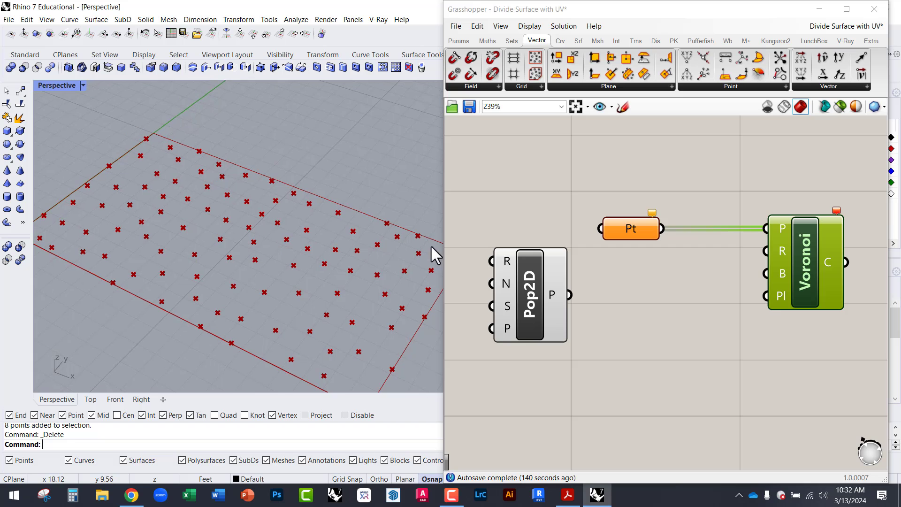
{"action": "right_click_drag", "start_coordinate": [530, 298], "coordinate": [543, 295]}
{"action": "scroll", "coordinate": [695, 258], "scroll_direction": "down", "scroll_amount": 3}
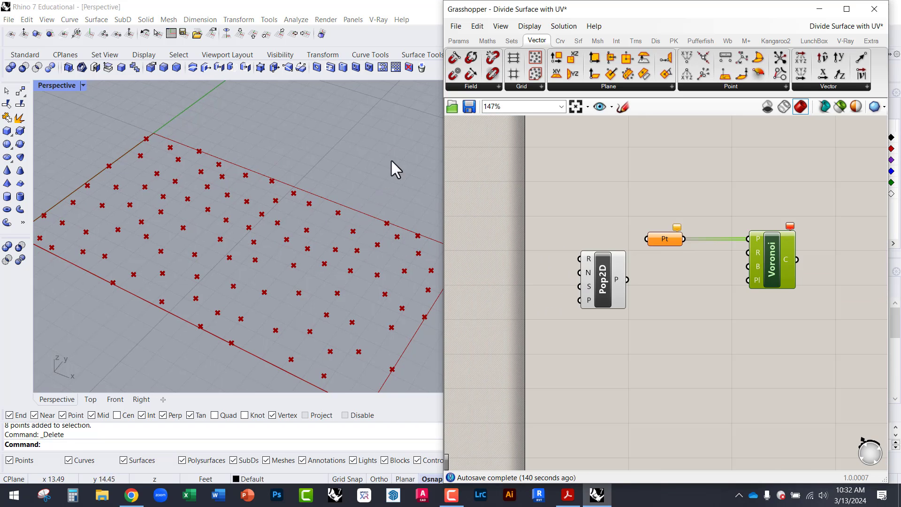
{"action": "scroll", "coordinate": [254, 244], "scroll_direction": "down", "scroll_amount": 3}
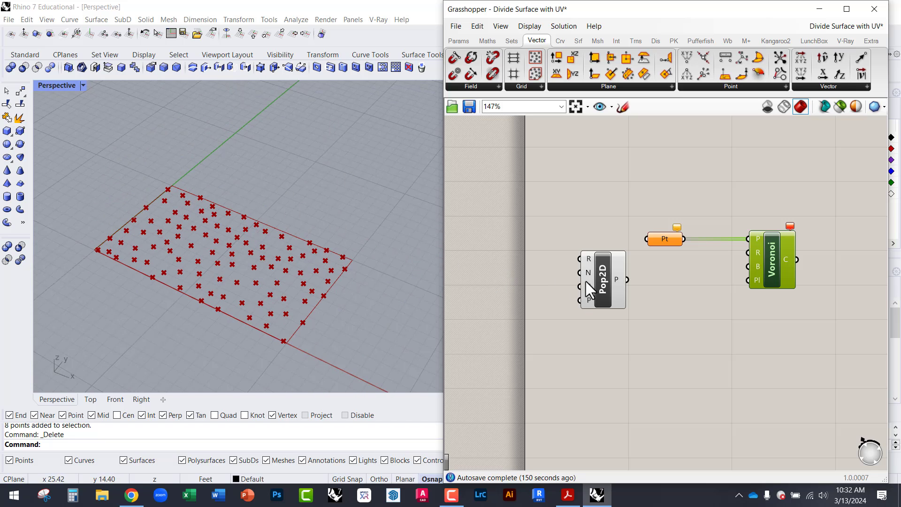
Move the Point parameter and Voronoi component together away from Populate 2D, and reposition Populate 2D in the cleared canvas area.
{"action": "right_click_drag", "start_coordinate": [596, 276], "coordinate": [579, 263]}
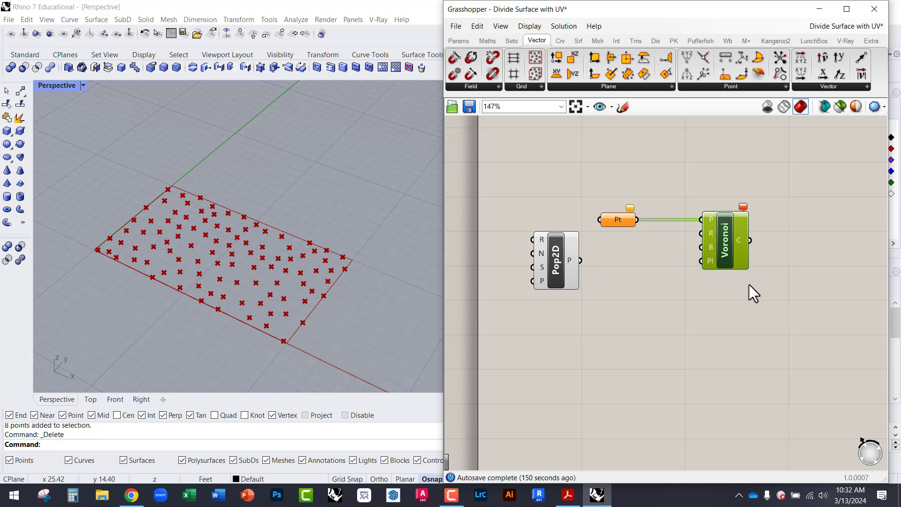
{"action": "left_click_drag", "start_coordinate": [766, 296], "coordinate": [593, 190]}
{"action": "left_click_drag", "start_coordinate": [629, 227], "coordinate": [730, 228]}
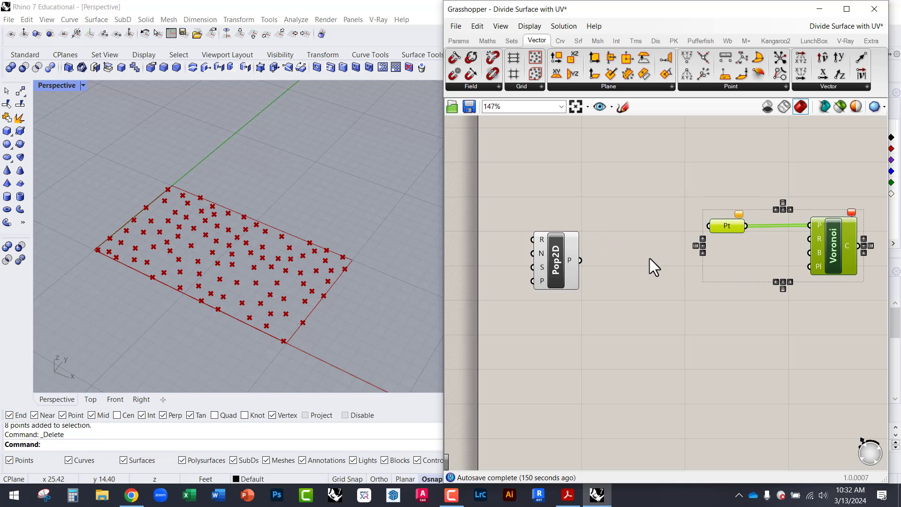
{"action": "left_click", "coordinate": [650, 258]}
{"action": "scroll", "coordinate": [561, 269], "scroll_direction": "up", "scroll_amount": 3}
{"action": "left_click_drag", "start_coordinate": [552, 250], "coordinate": [620, 267]}
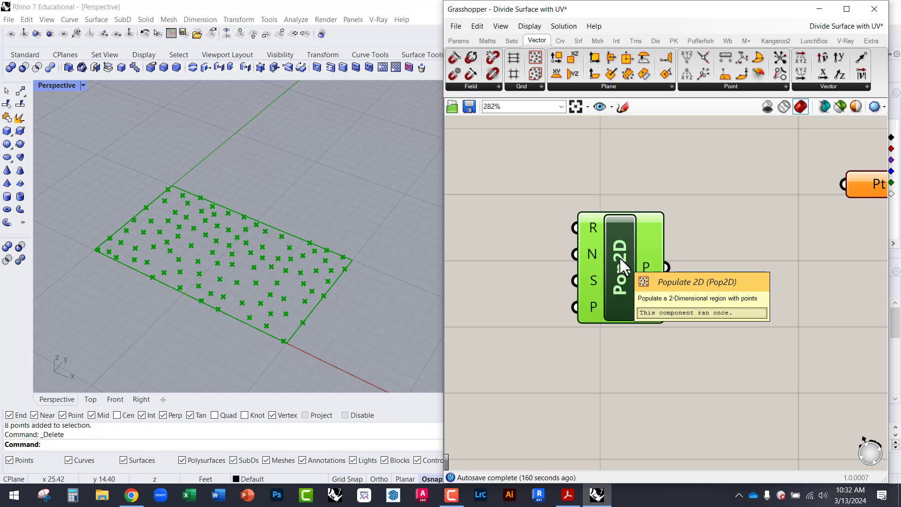
Read the descriptions of the Populate 2D component's R, N, S and P inputs.
{"action": "mouse_move", "coordinate": [593, 229]}
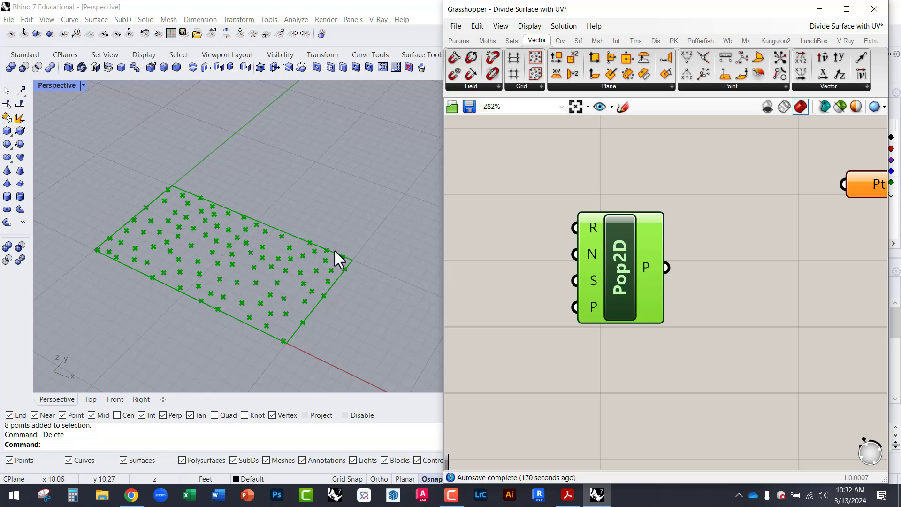
{"action": "mouse_move", "coordinate": [595, 255]}
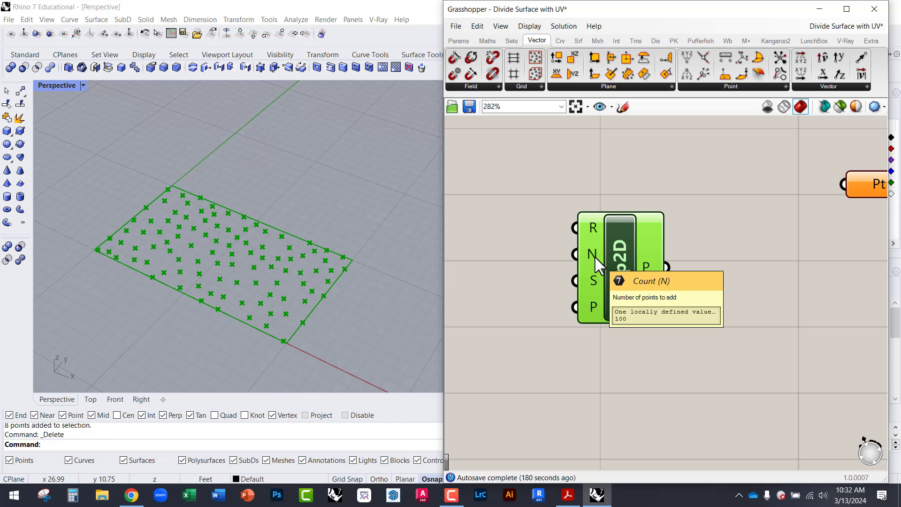
{"action": "mouse_move", "coordinate": [594, 278]}
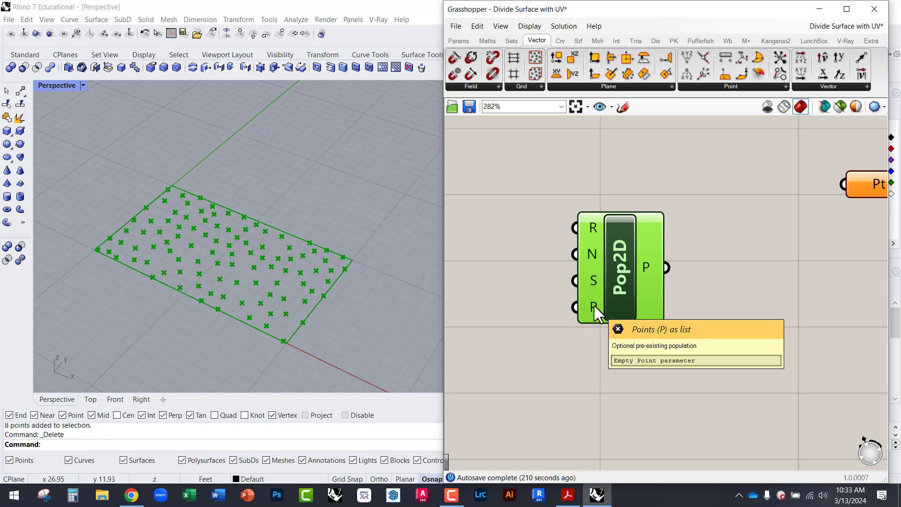
Shift the Populate 2D component on the canvas to leave more room before its inputs.
{"action": "left_click", "coordinate": [536, 301]}
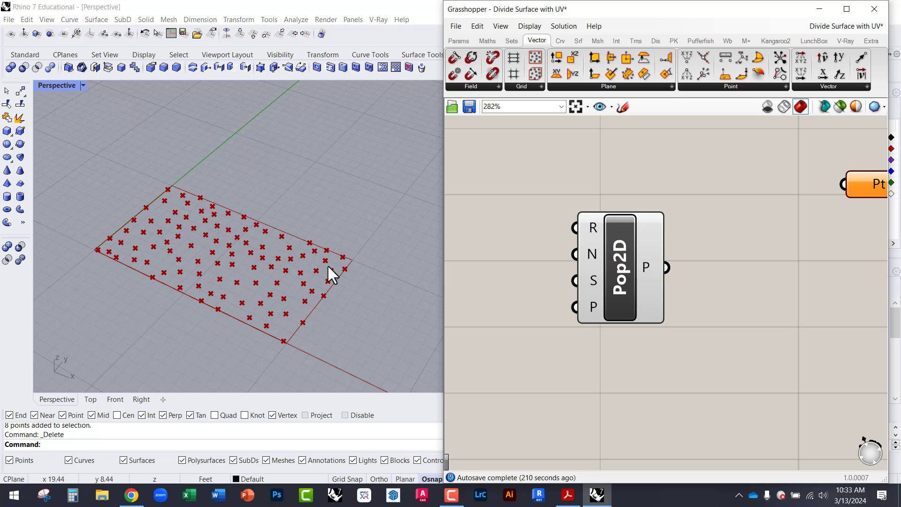
{"action": "right_click_drag", "start_coordinate": [328, 271], "coordinate": [272, 261]}
{"action": "left_click_drag", "start_coordinate": [602, 270], "coordinate": [645, 276]}
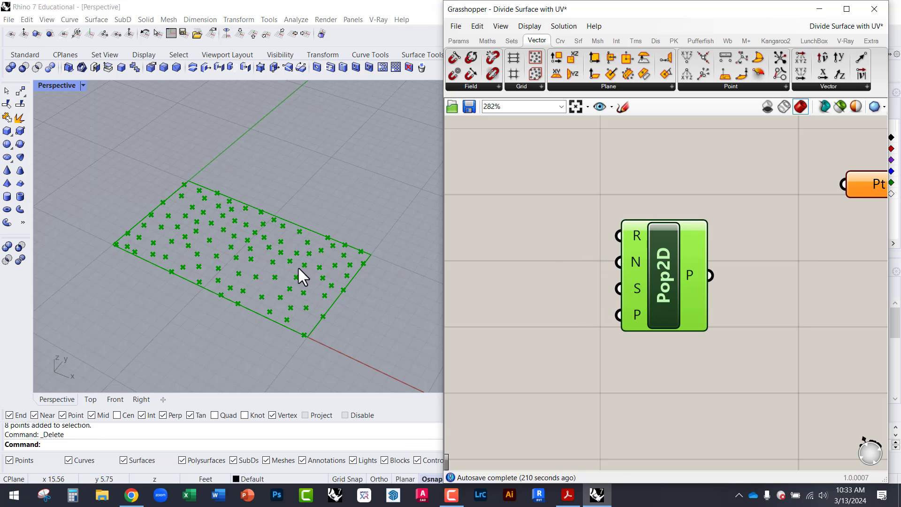
Draw a rectangle in Rhino from the origin 0 into the positive X and Y quadrant, much larger than the default populated region.
{"action": "scroll", "coordinate": [139, 287], "scroll_direction": "down", "scroll_amount": 5}
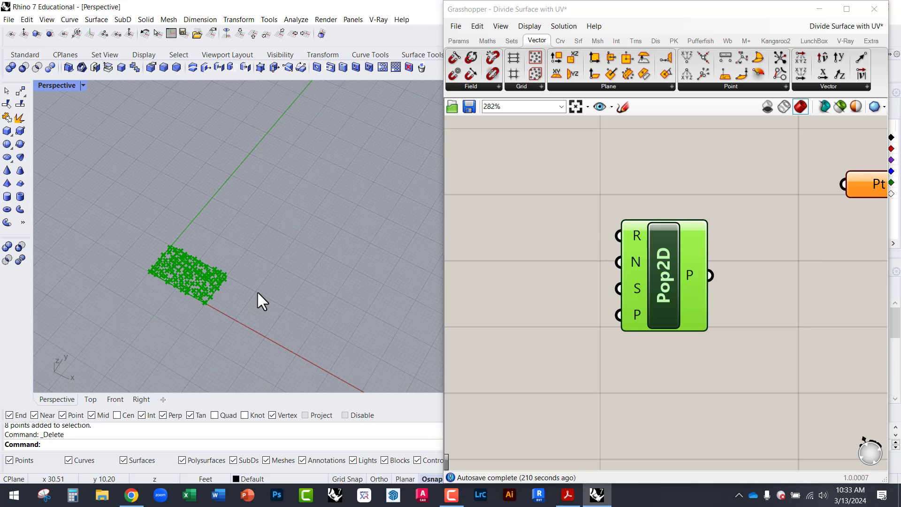
{"action": "type", "text": "rectangle"}
{"action": "key", "text": "Return"}
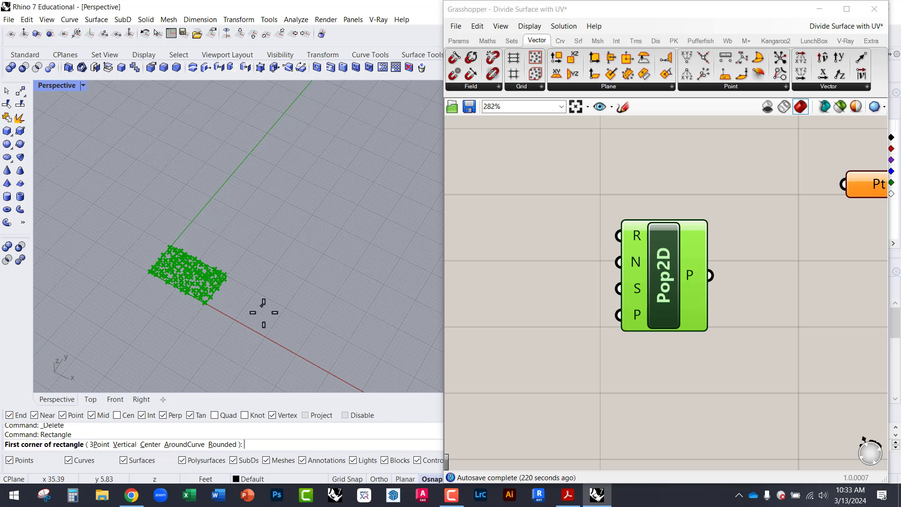
{"action": "scroll", "coordinate": [133, 323], "scroll_direction": "down", "scroll_amount": 3}
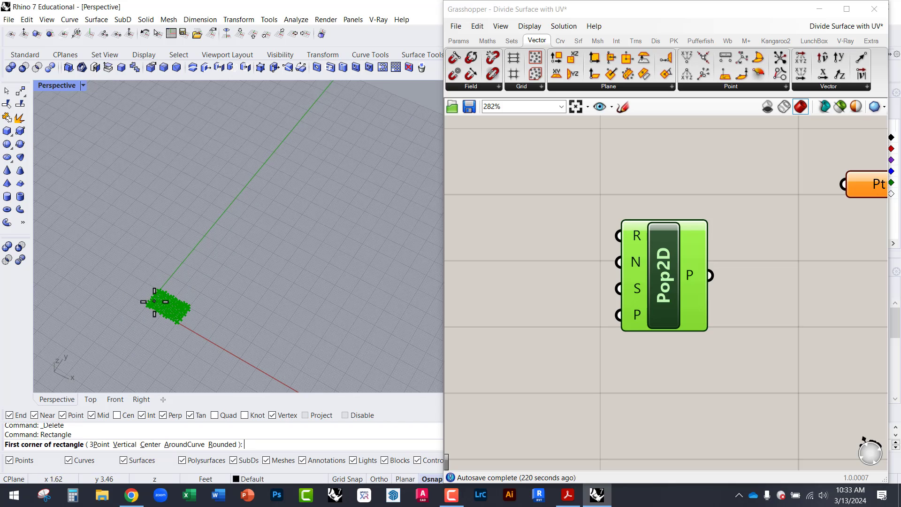
{"action": "type", "text": "0"}
{"action": "key", "text": "Return"}
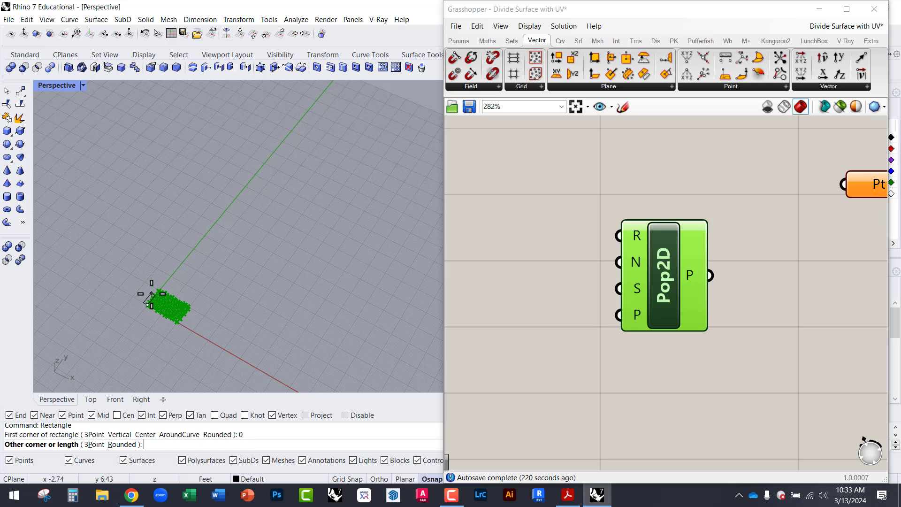
{"action": "scroll", "coordinate": [309, 232], "scroll_direction": "down", "scroll_amount": 1}
{"action": "scroll", "coordinate": [357, 244], "scroll_direction": "down", "scroll_amount": 1}
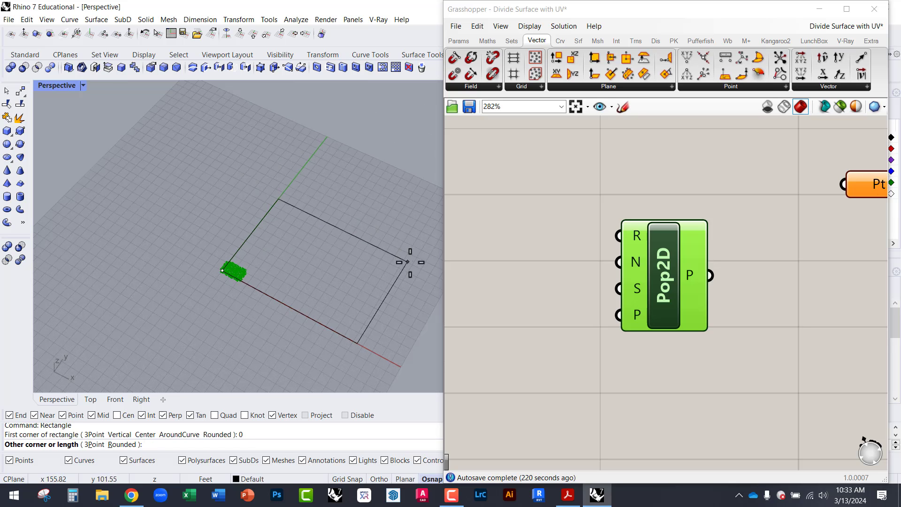
{"action": "left_click", "coordinate": [402, 253]}
{"action": "scroll", "coordinate": [402, 287], "scroll_direction": "up", "scroll_amount": 3}
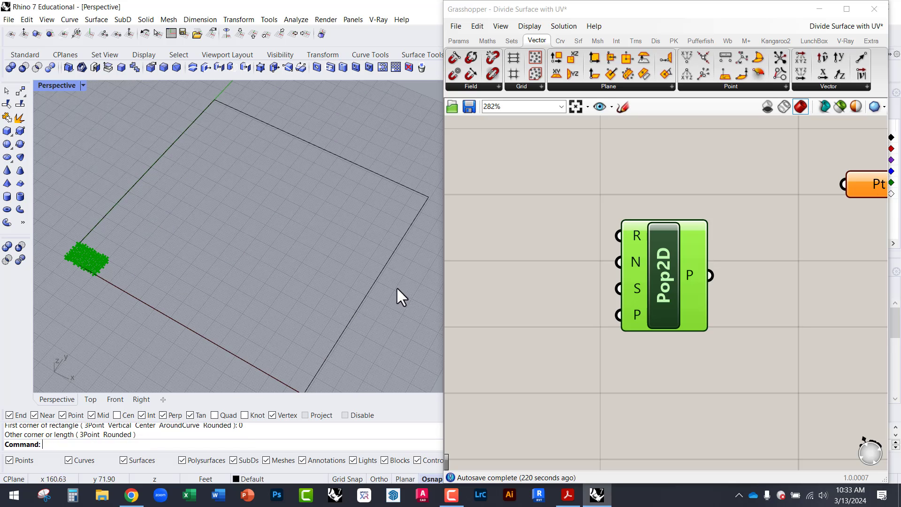
Place a Curve parameter on the canvas before Populate 2D and connect it to the R (region) input.
{"action": "left_click", "coordinate": [379, 274]}
{"action": "scroll", "coordinate": [288, 265], "scroll_direction": "down", "scroll_amount": 2}
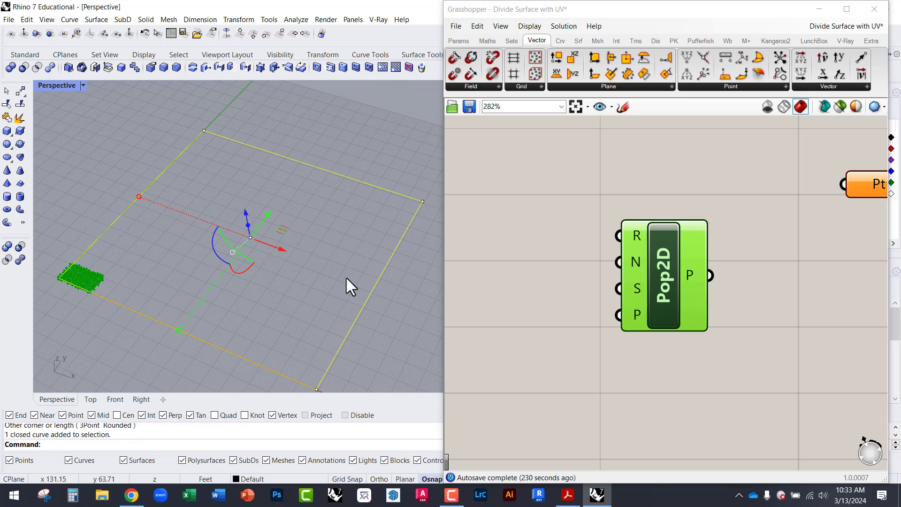
{"action": "double_click", "coordinate": [508, 205]}
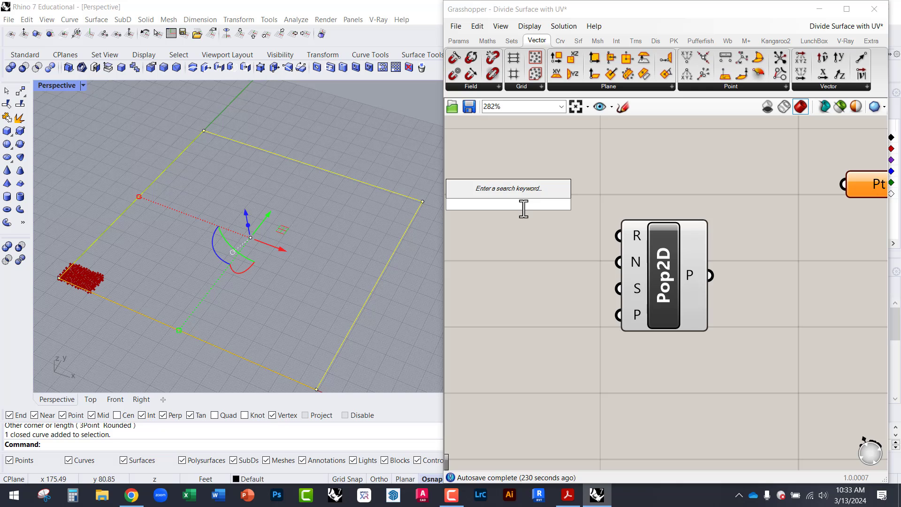
{"action": "type", "text": "rec"}
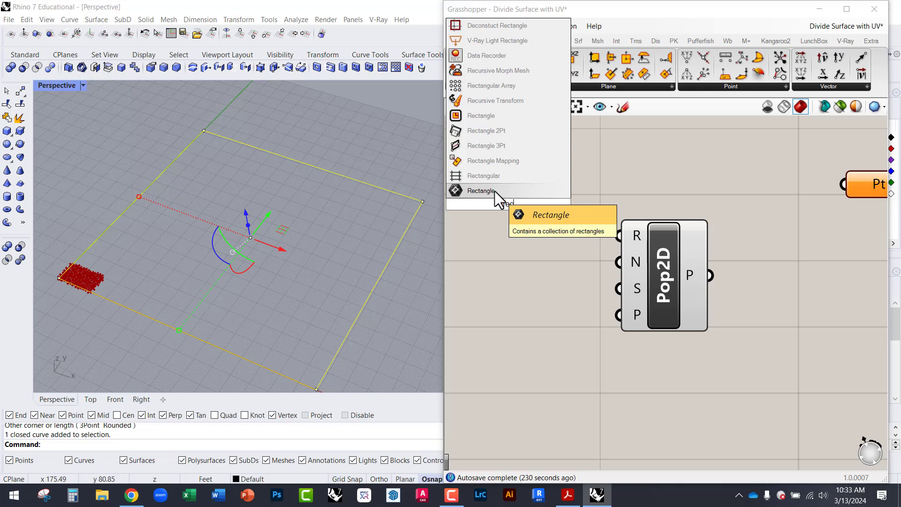
{"action": "left_click_drag", "start_coordinate": [521, 207], "coordinate": [493, 203]}
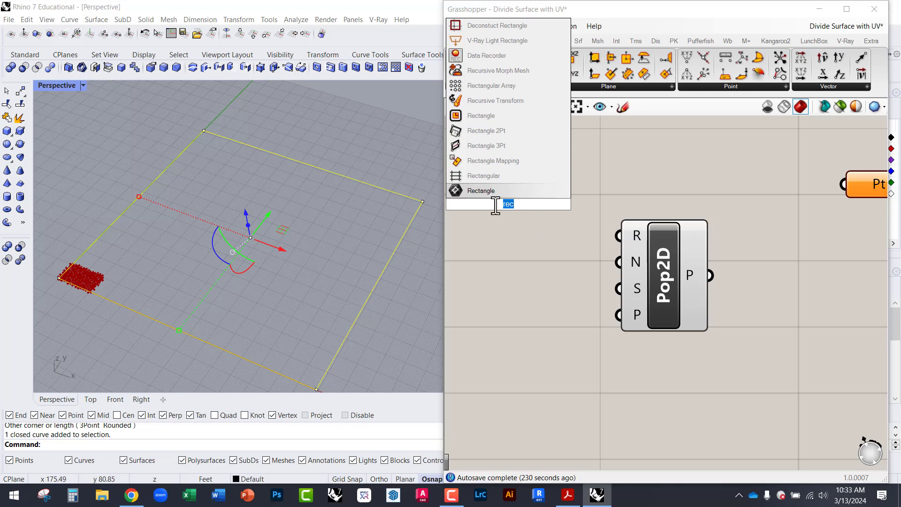
{"action": "type", "text": "curv"}
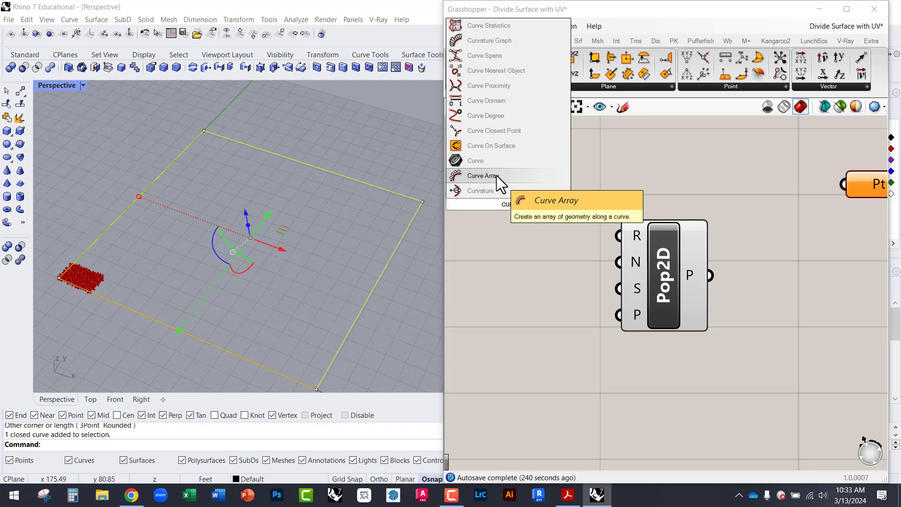
{"action": "left_click", "coordinate": [476, 161]}
{"action": "left_click_drag", "start_coordinate": [544, 213], "coordinate": [619, 236]}
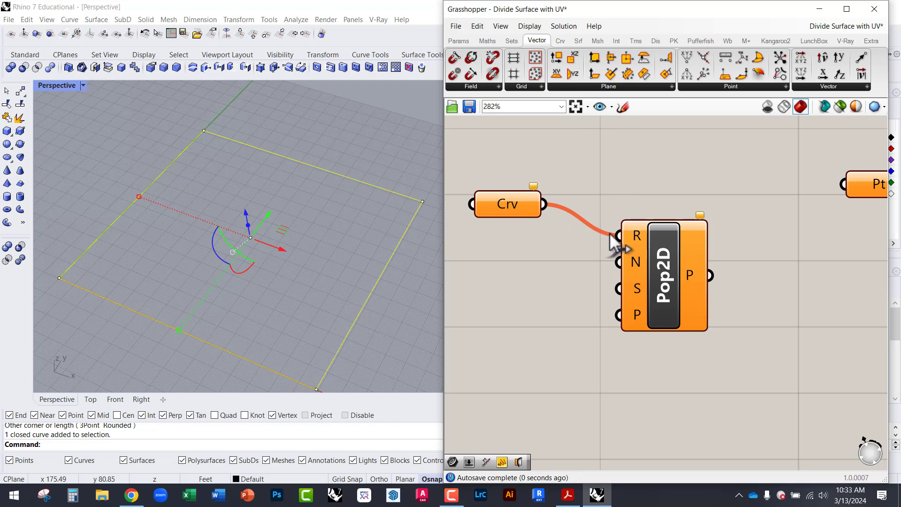
Reference the rectangle drawn in Rhino in the Curve parameter with Set Multiple Curves.
{"action": "left_click", "coordinate": [508, 209]}
{"action": "left_click", "coordinate": [394, 204]}
{"action": "left_click", "coordinate": [376, 186]}
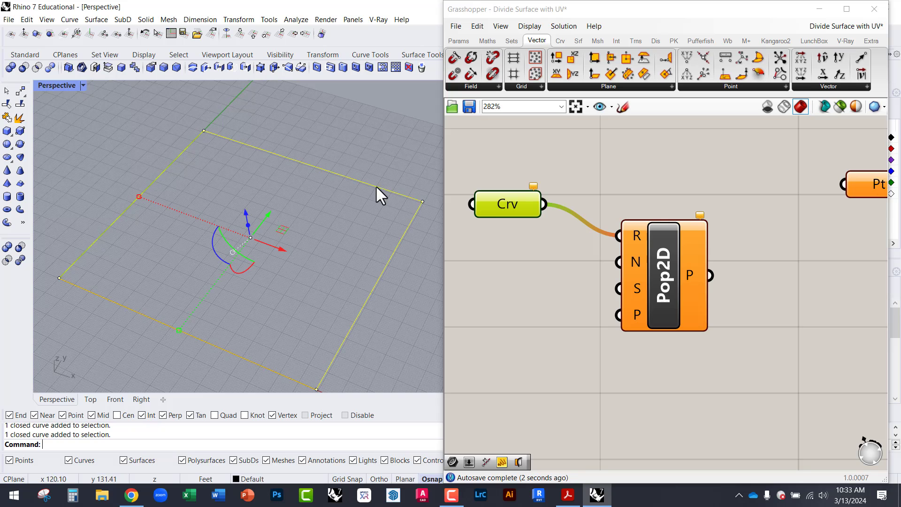
{"action": "right_click", "coordinate": [493, 204]}
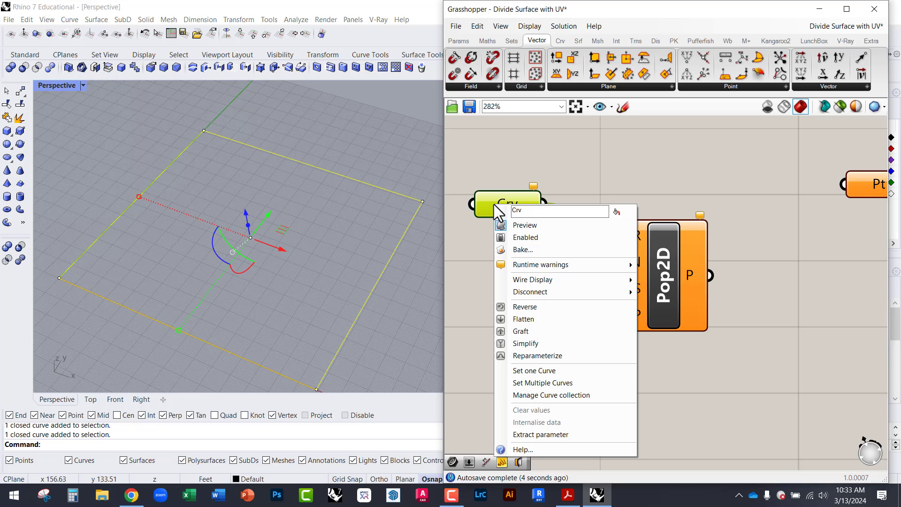
{"action": "left_click", "coordinate": [536, 382]}
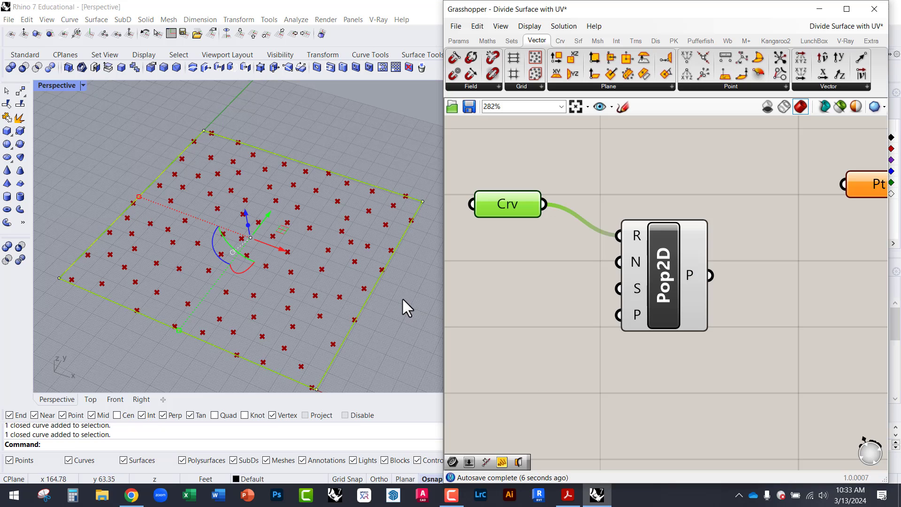
Move Populate 2D slightly farther from the Curve parameter and inspect the points scattered inside the rectangle.
{"action": "scroll", "coordinate": [192, 243], "scroll_direction": "down", "scroll_amount": 3}
{"action": "scroll", "coordinate": [235, 240], "scroll_direction": "up", "scroll_amount": 3}
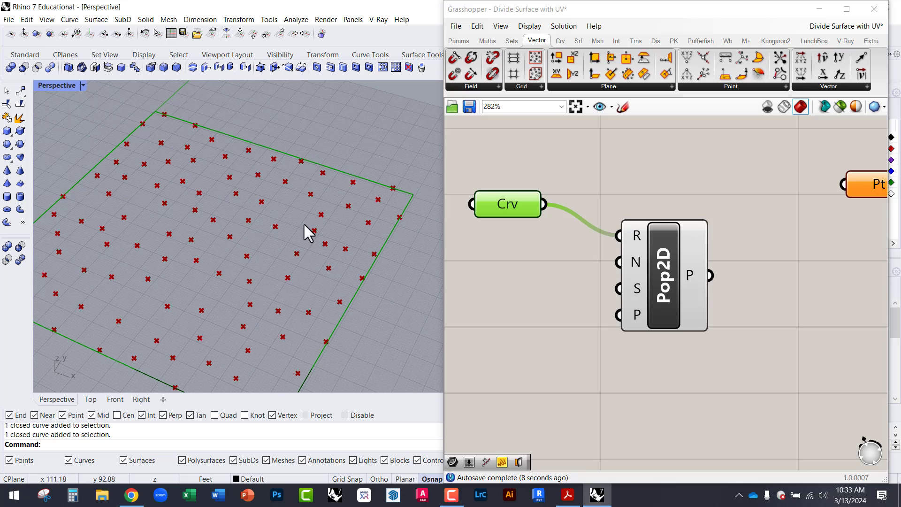
{"action": "left_click_drag", "start_coordinate": [645, 288], "coordinate": [678, 274]}
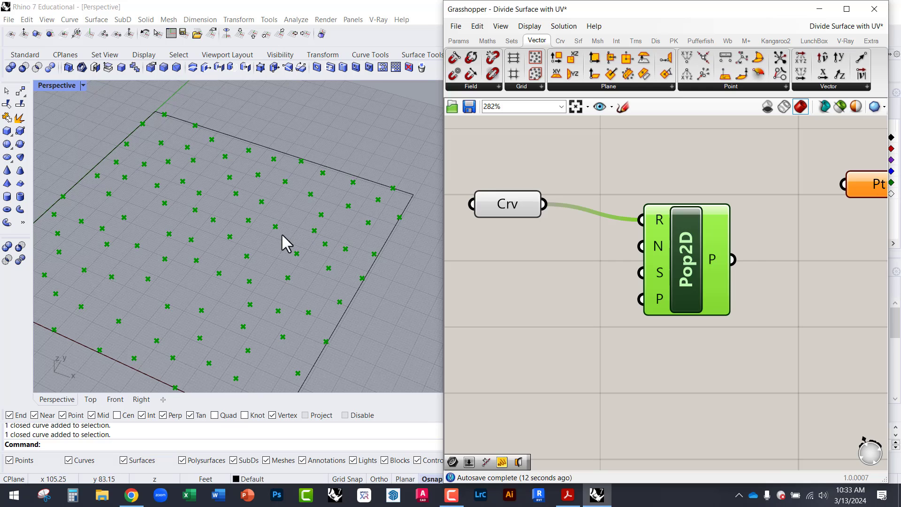
{"action": "right_click_drag", "start_coordinate": [280, 235], "coordinate": [388, 284]}
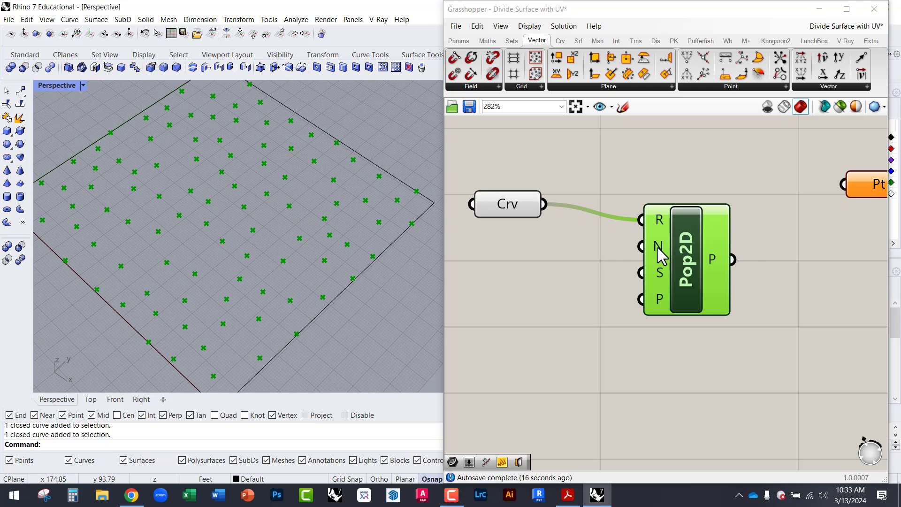
Widen the Grasshopper window and place a default Number Slider below the Curve parameter.
{"action": "right_click_drag", "start_coordinate": [630, 282], "coordinate": [701, 280]}
{"action": "scroll", "coordinate": [747, 266], "scroll_direction": "down", "scroll_amount": 2}
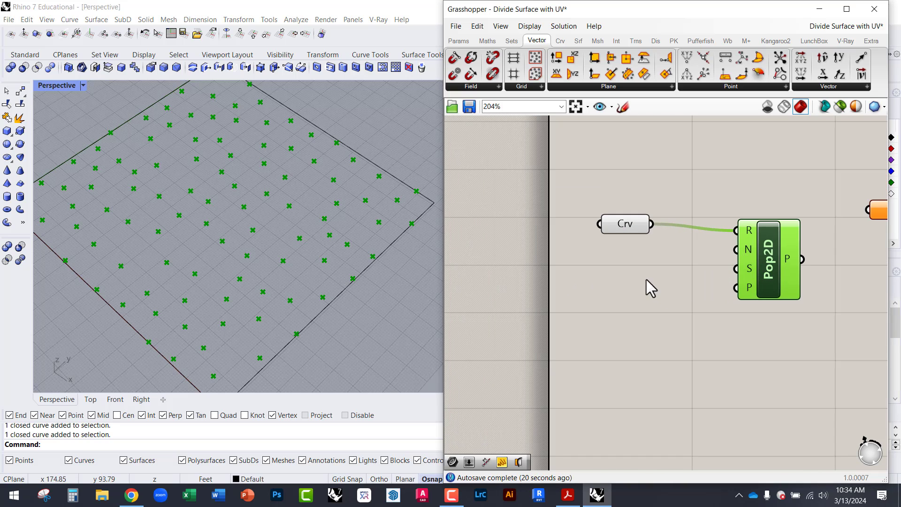
{"action": "left_click", "coordinate": [458, 41]}
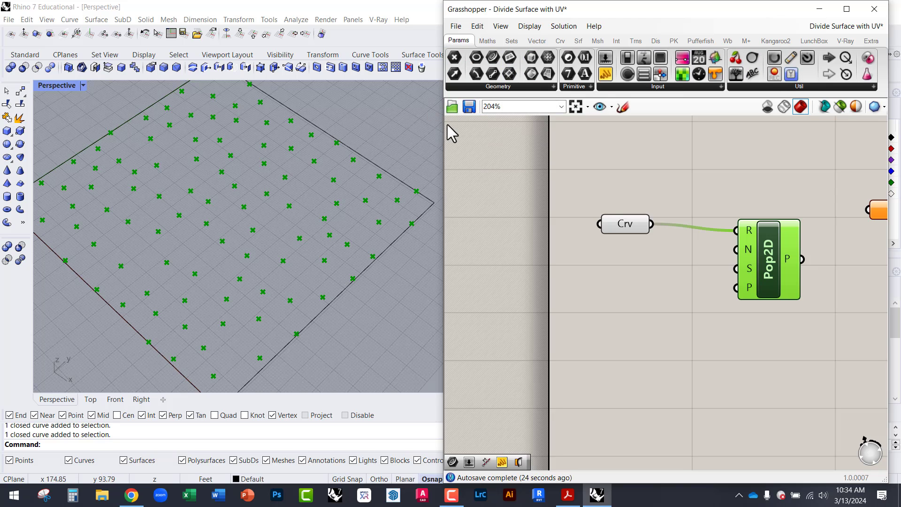
{"action": "left_click_drag", "start_coordinate": [443, 123], "coordinate": [291, 123]}
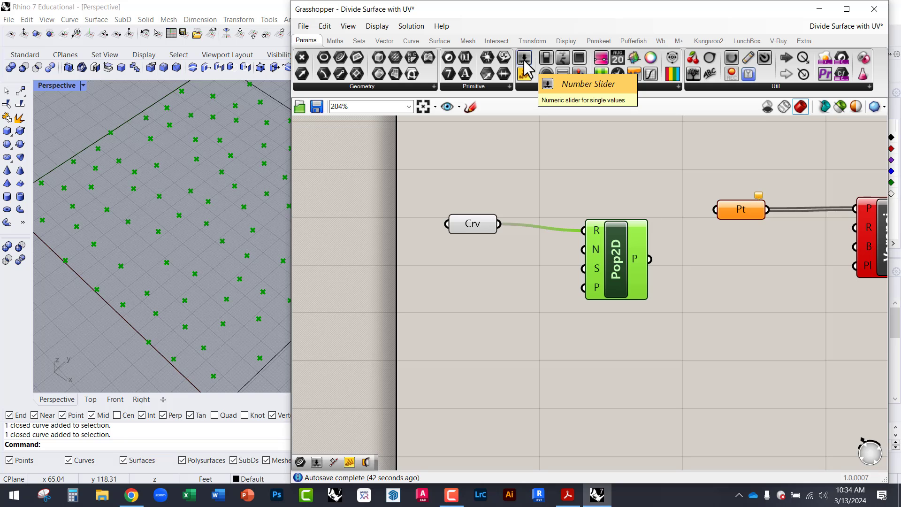
{"action": "left_click_drag", "start_coordinate": [525, 61], "coordinate": [443, 297]}
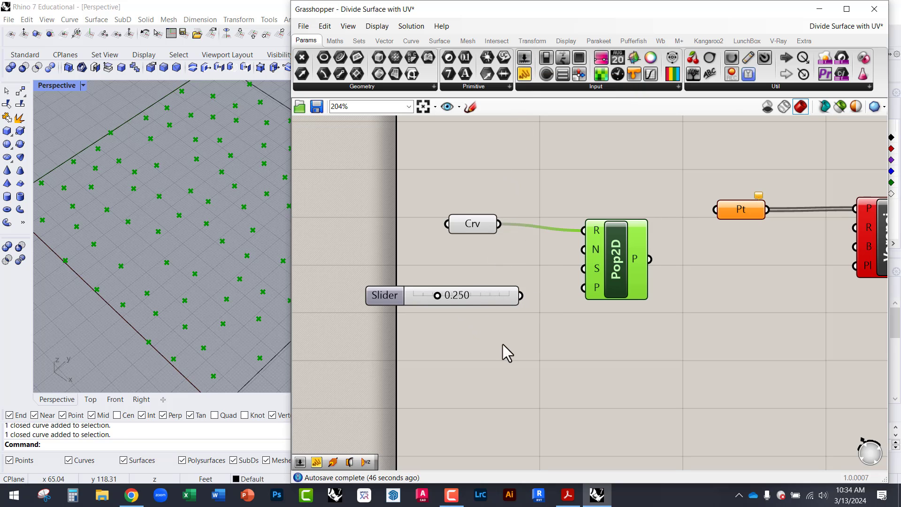
Create a second Number Slider from the canvas search with the value 4.5, and raise it to 10.0.
{"action": "right_click_drag", "start_coordinate": [502, 402], "coordinate": [489, 332]}
{"action": "double_click", "coordinate": [489, 332]}
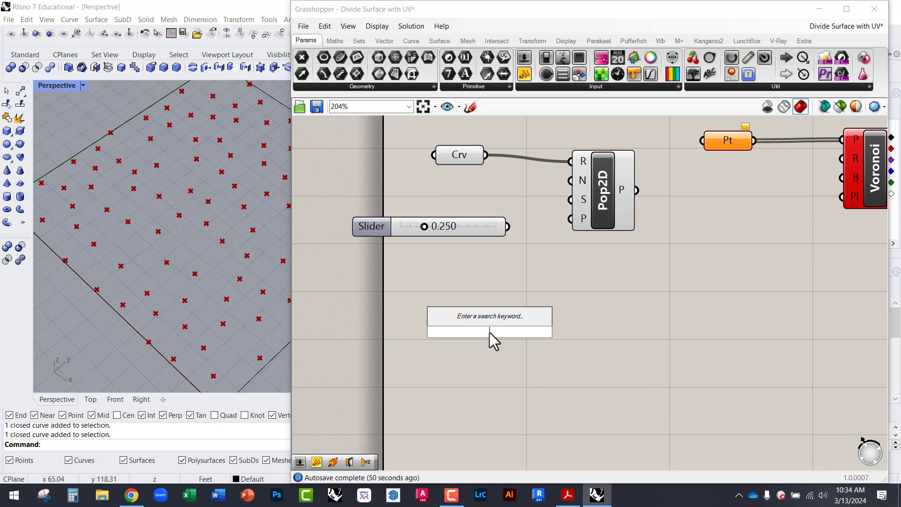
{"action": "type", "text": "4.5"}
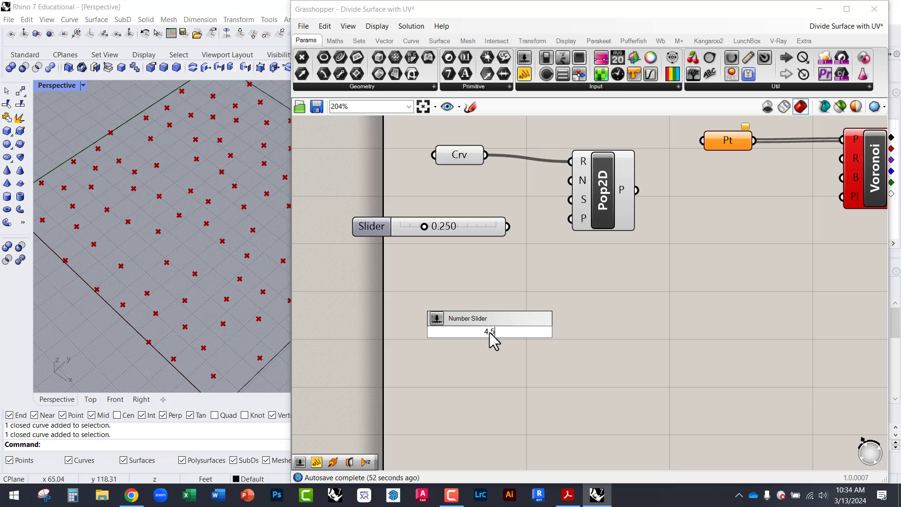
{"action": "key", "text": "Return"}
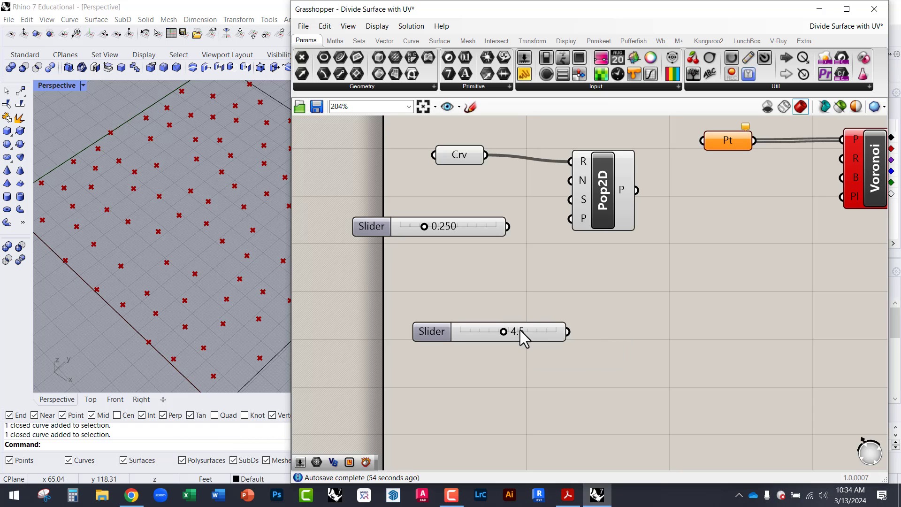
{"action": "left_click_drag", "start_coordinate": [521, 331], "coordinate": [530, 308]}
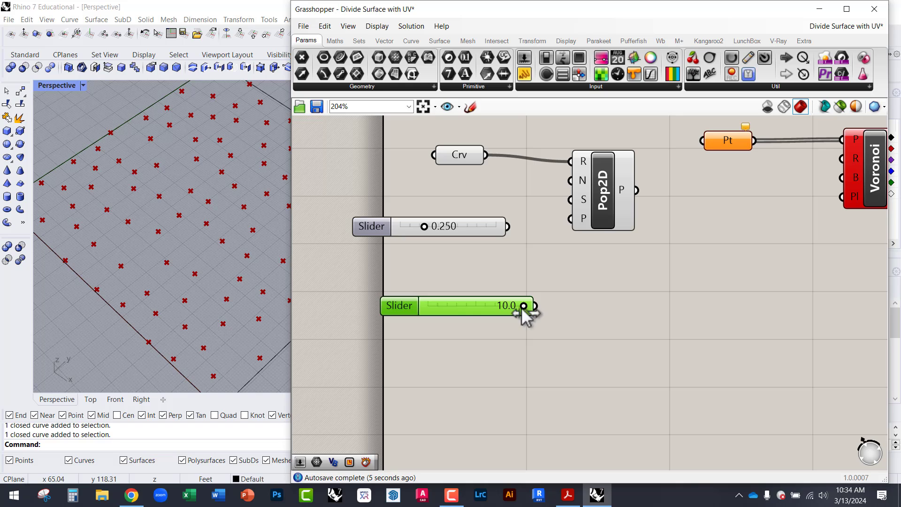
Edit the second slider to have a maximum of 500 and whole-number (N) rounding.
{"action": "right_click", "coordinate": [398, 306]}
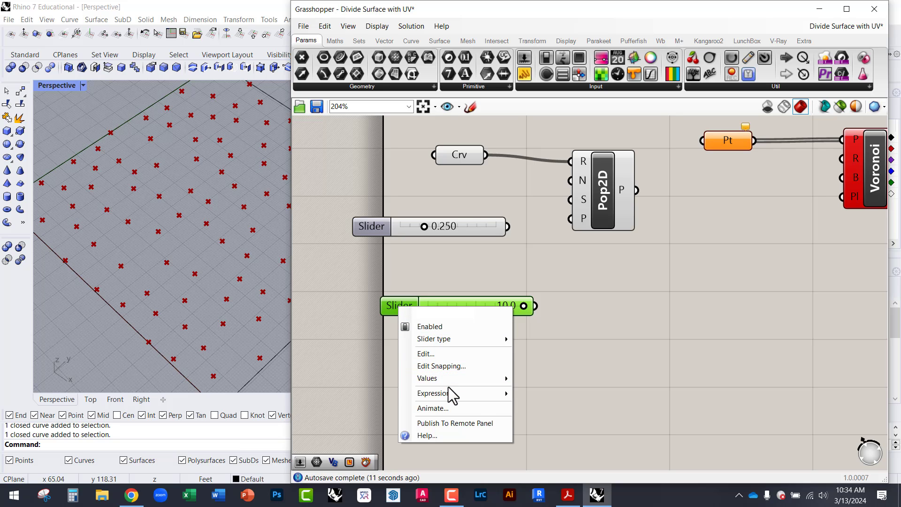
{"action": "left_click", "coordinate": [418, 354]}
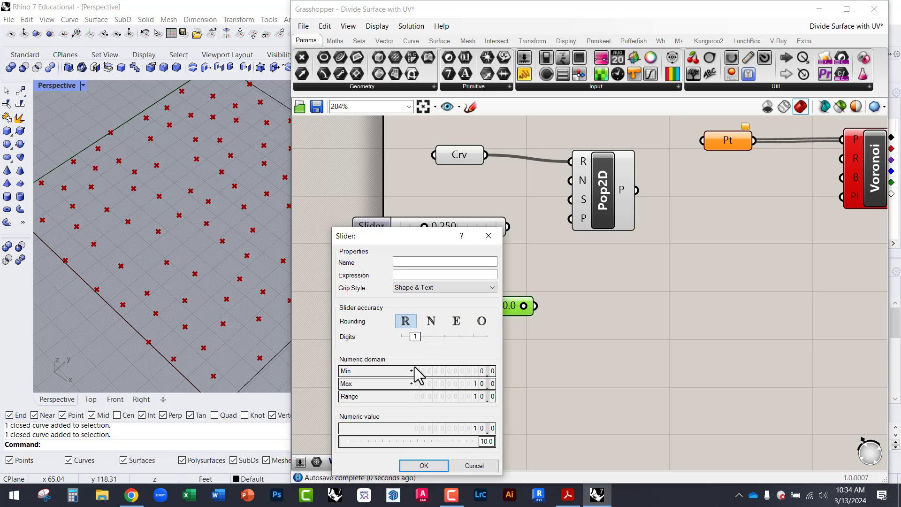
{"action": "left_click_drag", "start_coordinate": [386, 242], "coordinate": [366, 199]}
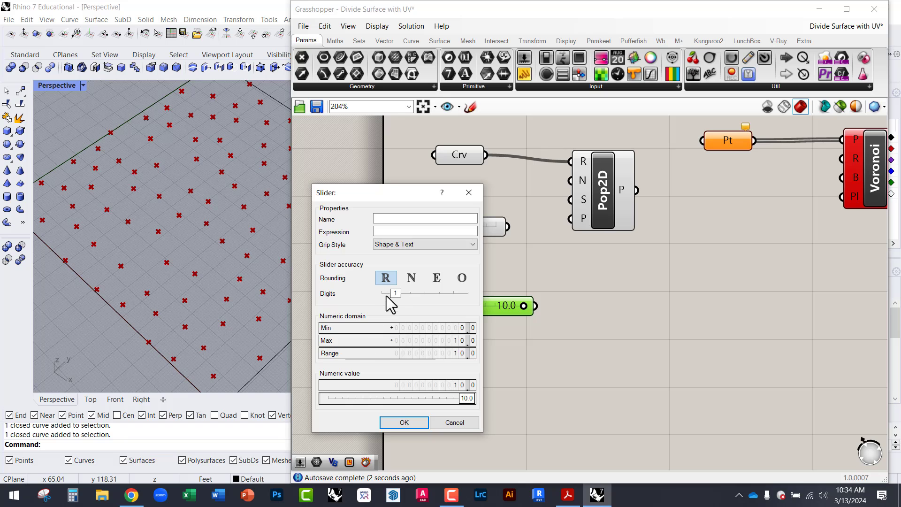
{"action": "double_click", "coordinate": [369, 341]}
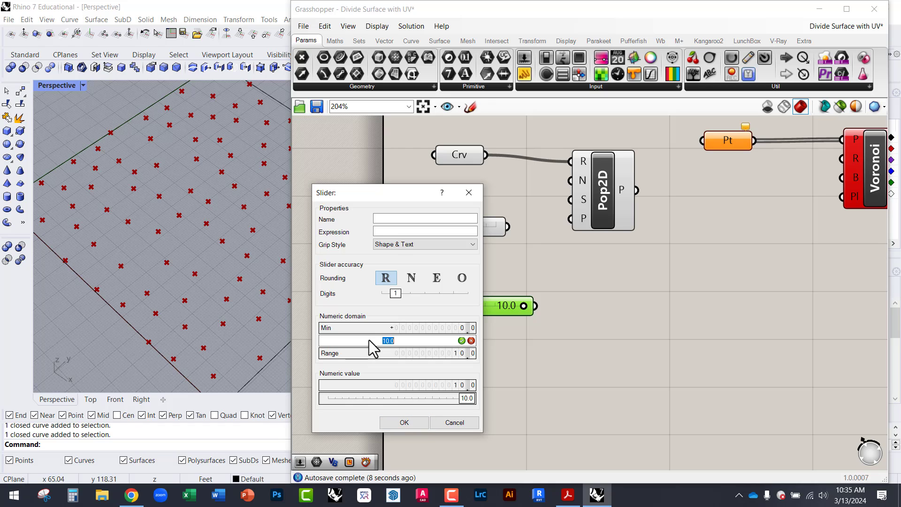
{"action": "type", "text": "500"}
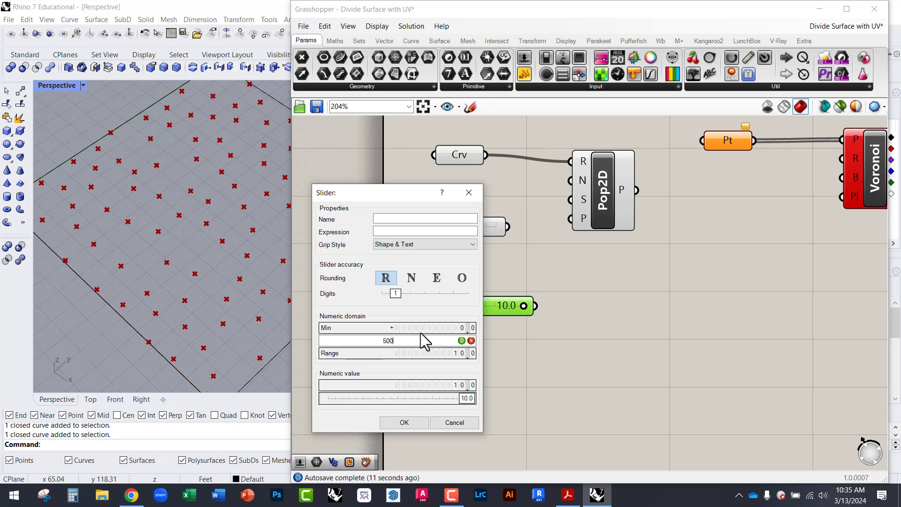
{"action": "left_click", "coordinate": [460, 341]}
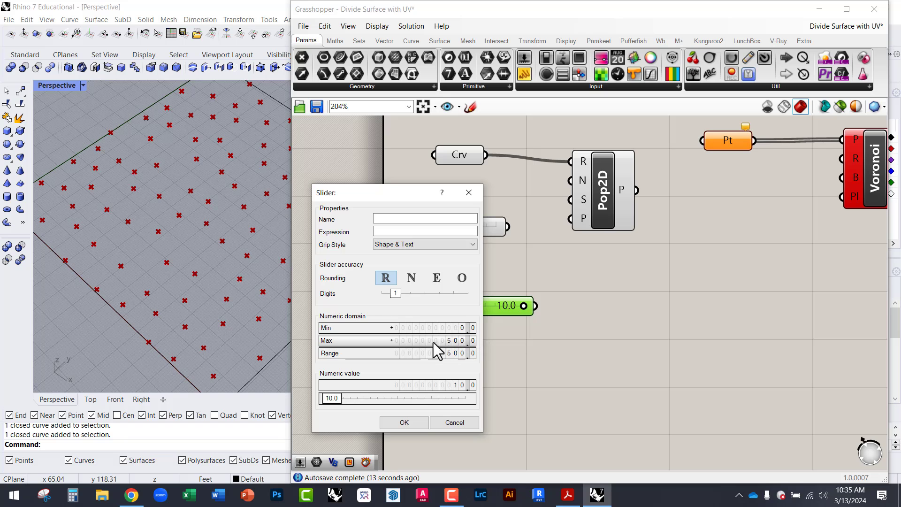
{"action": "left_click", "coordinate": [412, 278]}
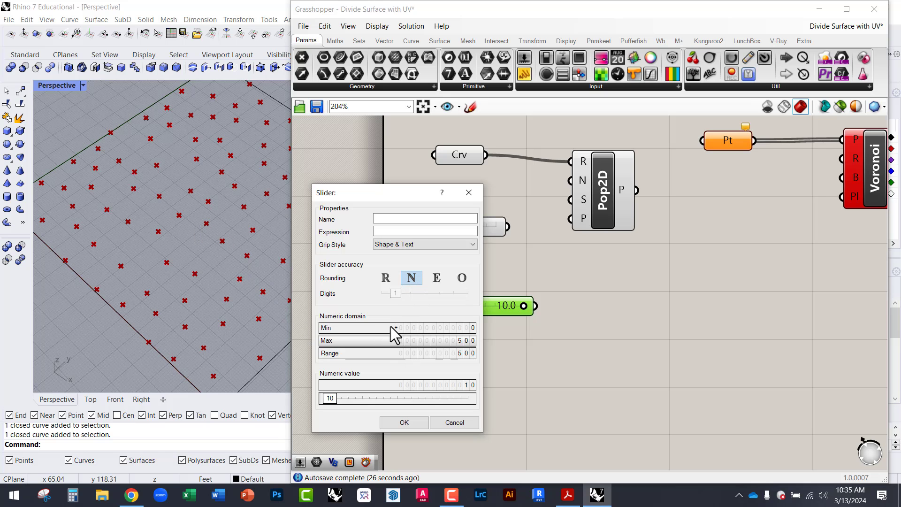
{"action": "left_click", "coordinate": [405, 423]}
Set the integer slider to 263 and connect it to Populate 2D's N (count) input.
{"action": "left_click_drag", "start_coordinate": [431, 308], "coordinate": [468, 311]}
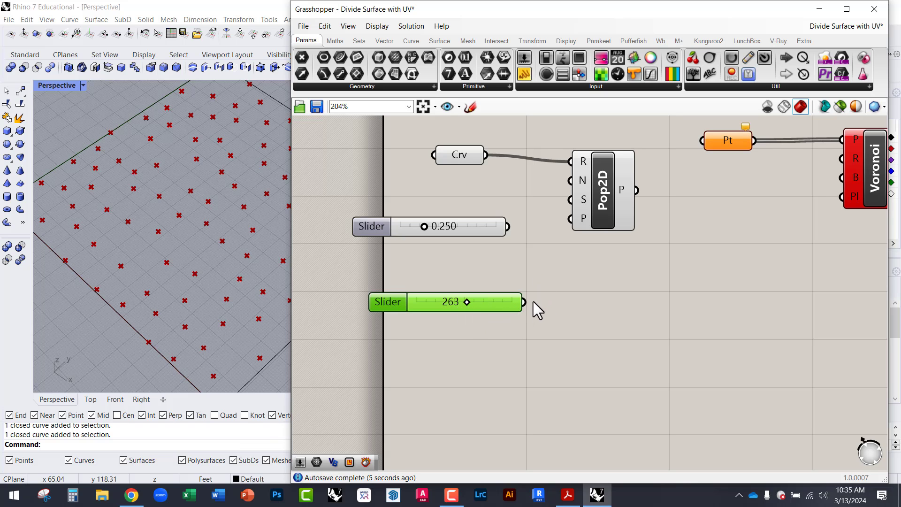
{"action": "left_click_drag", "start_coordinate": [524, 302], "coordinate": [571, 182]}
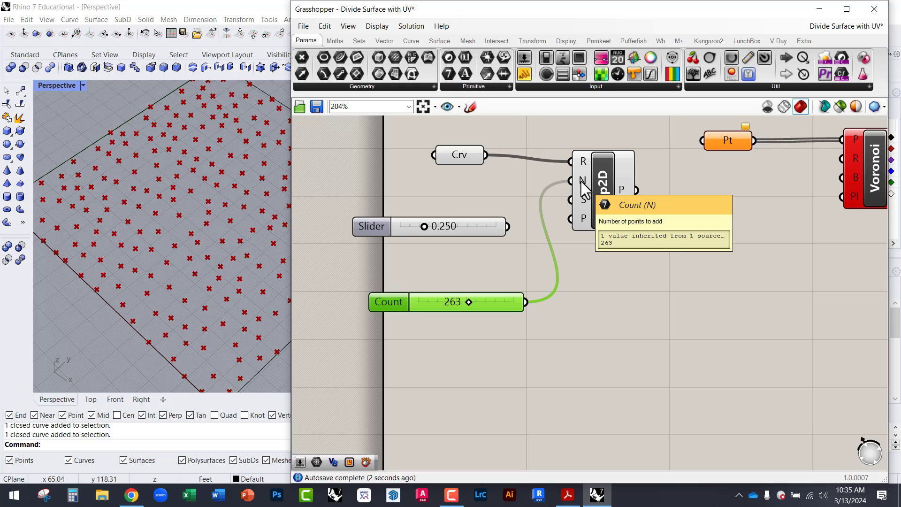
{"action": "left_click", "coordinate": [601, 268]}
{"action": "scroll", "coordinate": [590, 172], "scroll_direction": "up", "scroll_amount": 3}
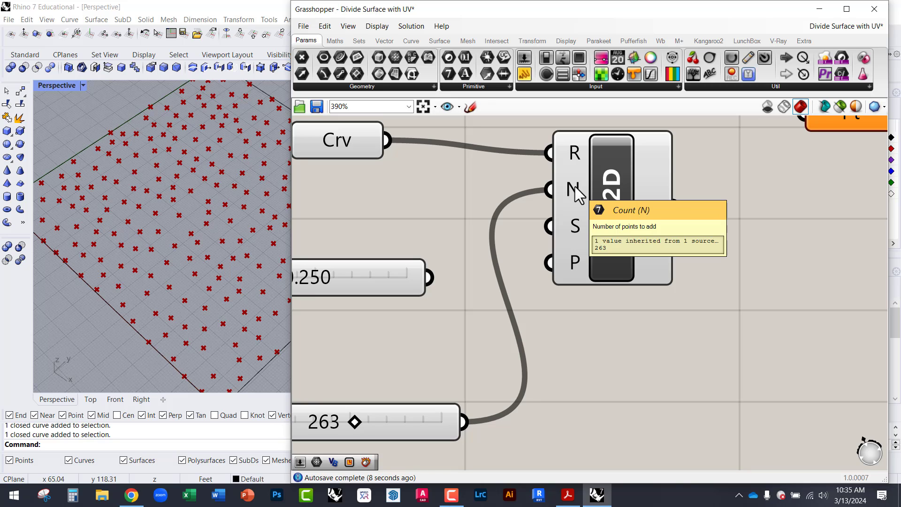
{"action": "scroll", "coordinate": [548, 378], "scroll_direction": "down", "scroll_amount": 3}
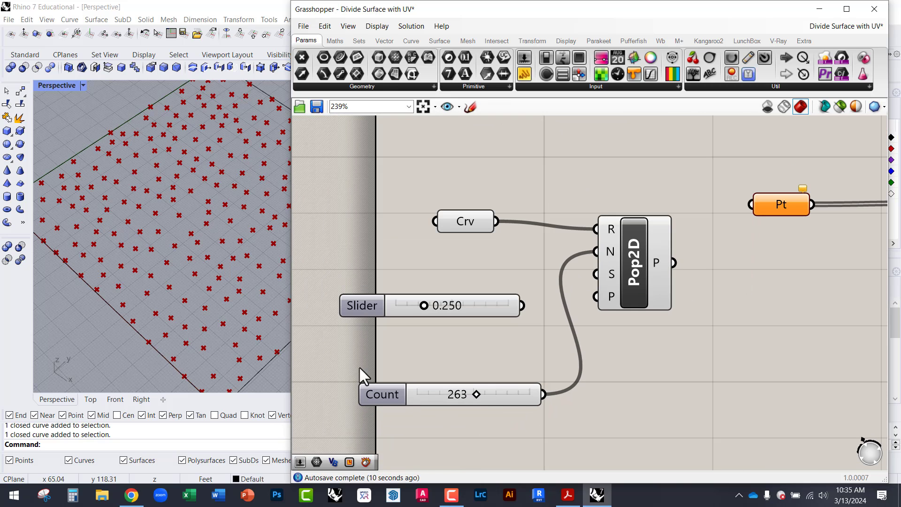
Reduce the Count slider to 90 and delete the unconnected default slider.
{"action": "left_click_drag", "start_coordinate": [292, 258], "coordinate": [429, 261]}
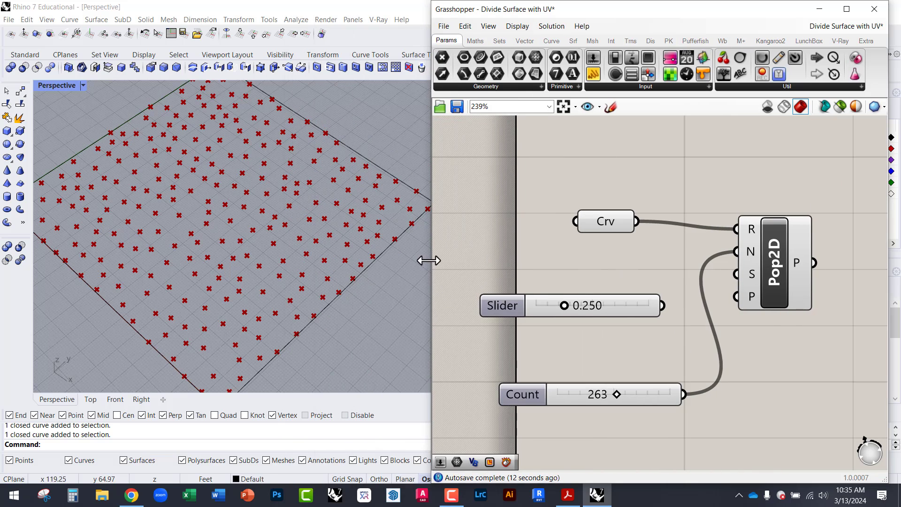
{"action": "left_click_drag", "start_coordinate": [616, 395], "coordinate": [585, 395]}
{"action": "left_click_drag", "start_coordinate": [615, 306], "coordinate": [591, 305]}
{"action": "key", "text": "Delete"}
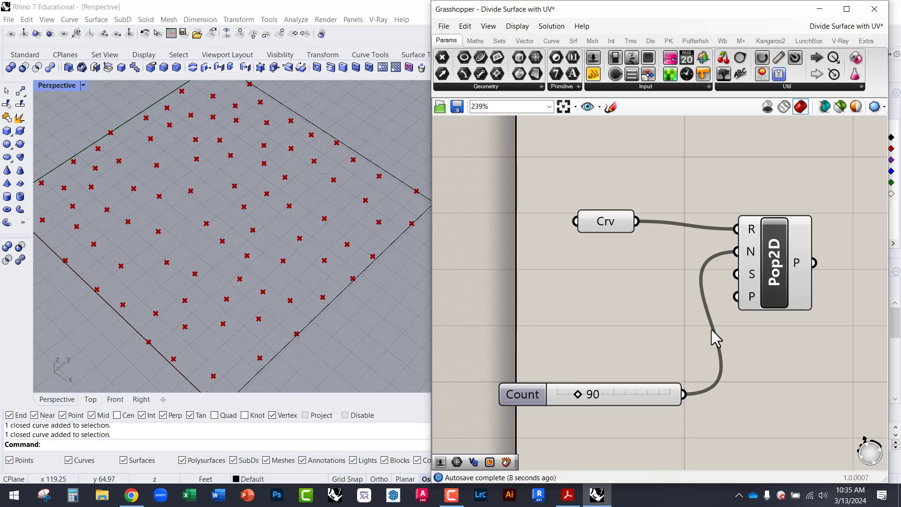
Shift Populate 2D slightly farther from the Point parameter and Voronoi component.
{"action": "right_click_drag", "start_coordinate": [711, 330], "coordinate": [562, 356]}
{"action": "scroll", "coordinate": [561, 353], "scroll_direction": "down", "scroll_amount": 3}
{"action": "scroll", "coordinate": [628, 315], "scroll_direction": "up", "scroll_amount": 2}
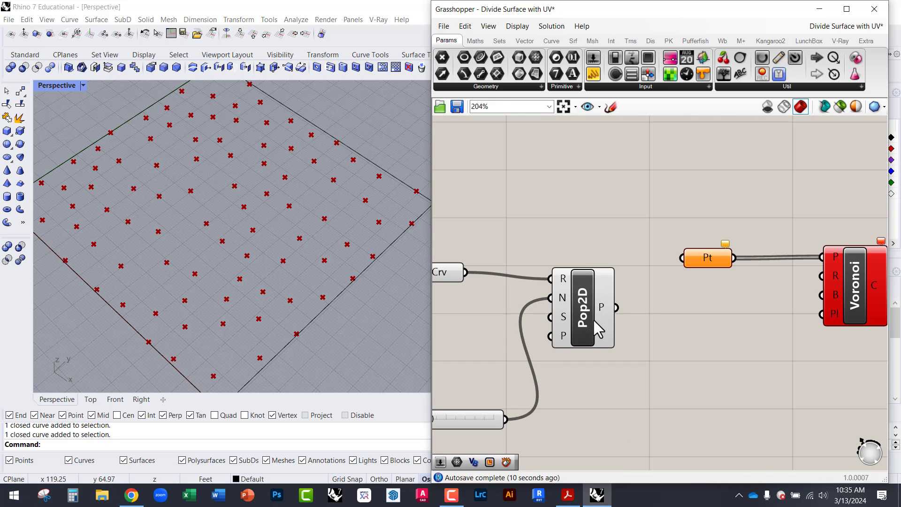
{"action": "left_click", "coordinate": [601, 322]}
{"action": "scroll", "coordinate": [606, 321], "scroll_direction": "up", "scroll_amount": 1}
{"action": "left_click_drag", "start_coordinate": [610, 323], "coordinate": [588, 335]}
{"action": "right_click_drag", "start_coordinate": [634, 331], "coordinate": [554, 315]}
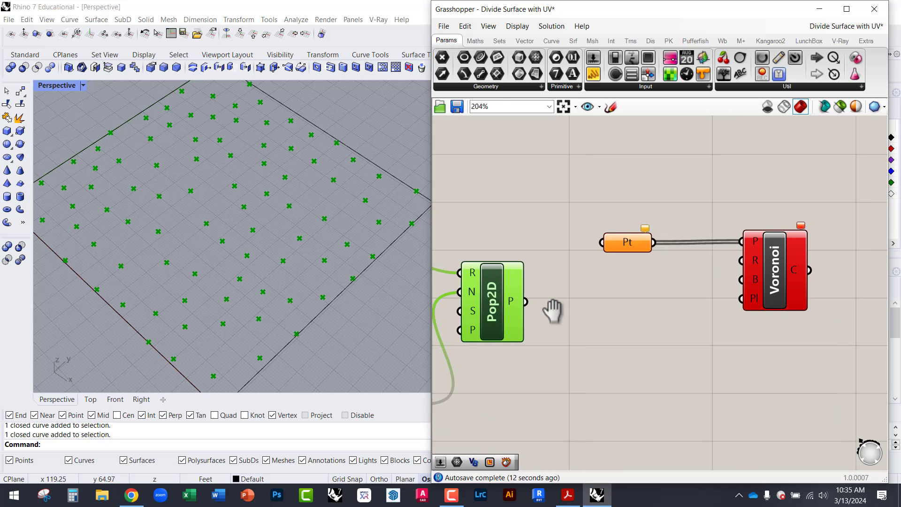
Connect Populate 2D's point output to the Point parameter, and wire it directly into Voronoi's P input in place of the Point link.
{"action": "left_click_drag", "start_coordinate": [525, 302], "coordinate": [601, 244]}
{"action": "left_click", "coordinate": [541, 309]}
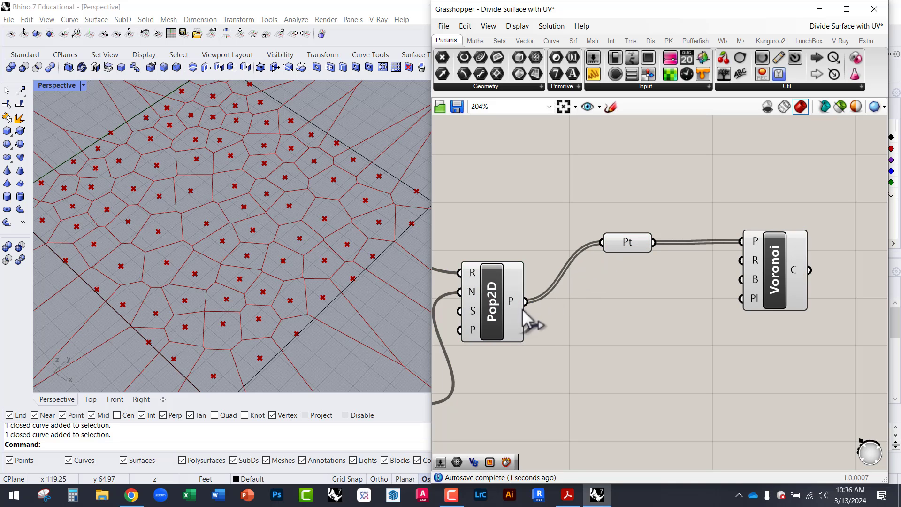
{"action": "left_click_drag", "start_coordinate": [526, 301], "coordinate": [742, 241]}
Move Voronoi level with Populate 2D's output and place the Point parameter above the direct connection.
{"action": "left_click_drag", "start_coordinate": [793, 277], "coordinate": [729, 336]}
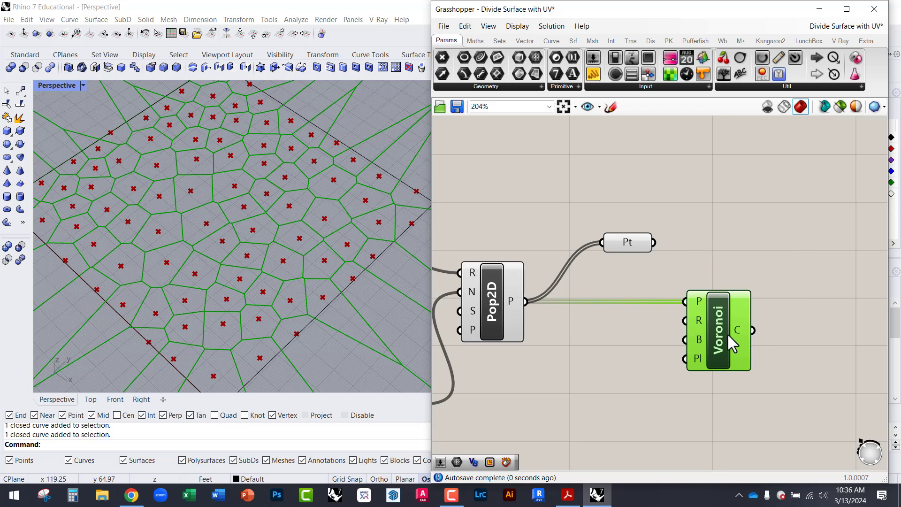
{"action": "left_click_drag", "start_coordinate": [629, 246], "coordinate": [616, 183]}
{"action": "left_click", "coordinate": [615, 205]}
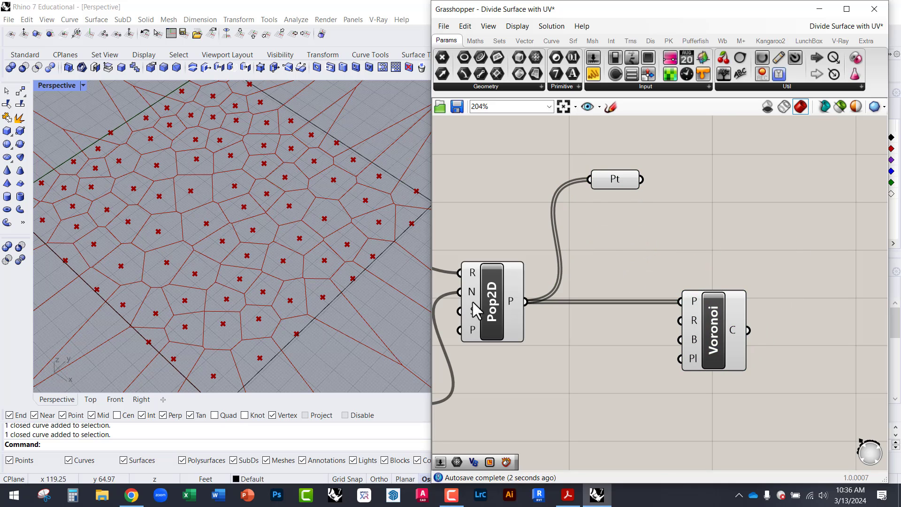
Examine the previewed Voronoi cells and how they surround the populated points inside and beyond the rectangle.
{"action": "scroll", "coordinate": [265, 261], "scroll_direction": "up", "scroll_amount": 4}
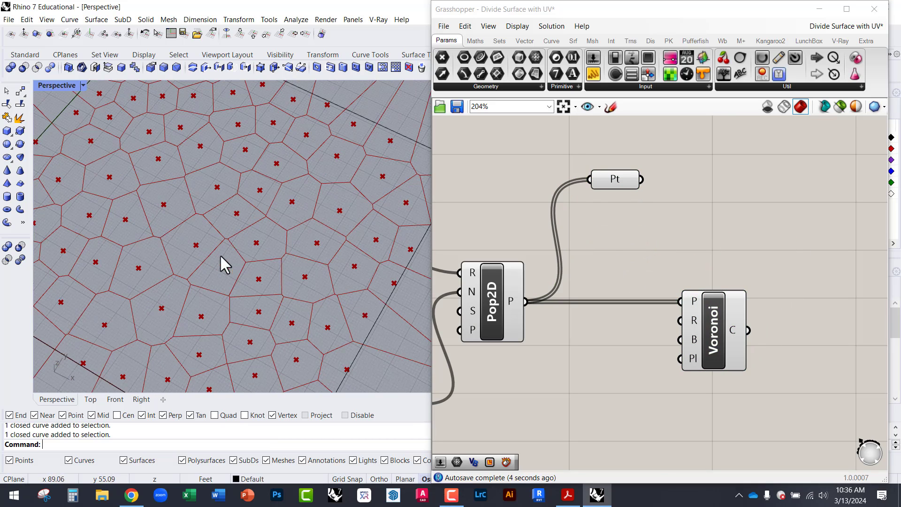
{"action": "right_click_drag", "start_coordinate": [253, 285], "coordinate": [312, 232]}
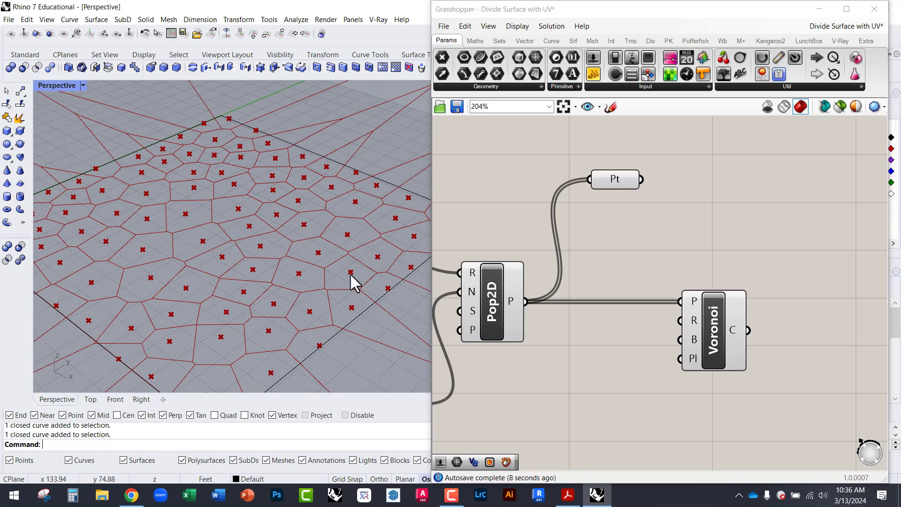
{"action": "mouse_move", "coordinate": [298, 283]}
{"action": "right_mouse_down"}
{"action": "mouse_move", "coordinate": [271, 259]}
{"action": "mouse_move", "coordinate": [292, 282]}
{"action": "mouse_move", "coordinate": [301, 276]}
{"action": "mouse_move", "coordinate": [299, 239]}
{"action": "mouse_move", "coordinate": [308, 269]}
{"action": "right_mouse_up"}
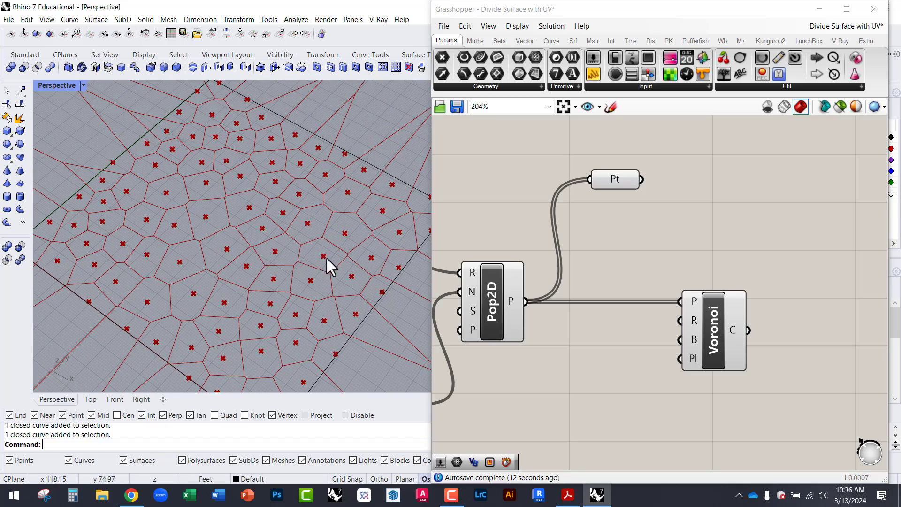
{"action": "scroll", "coordinate": [232, 202], "scroll_direction": "down", "scroll_amount": 1}
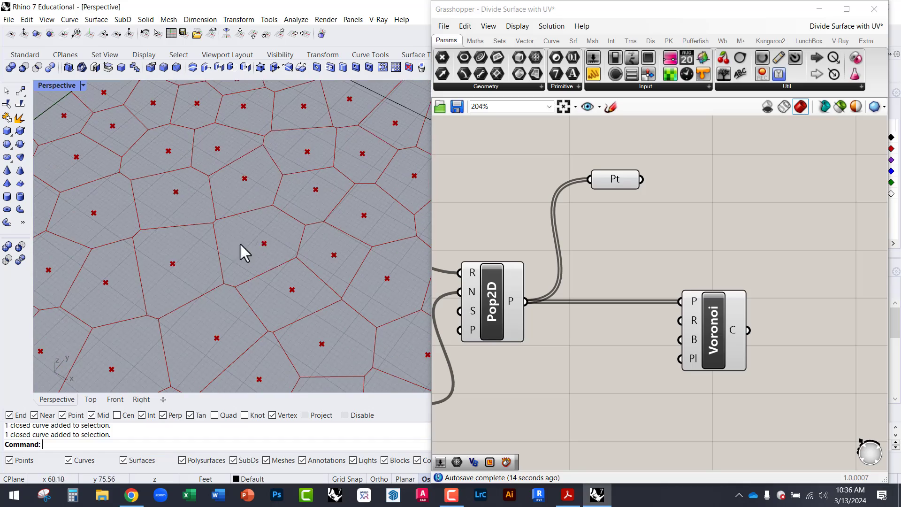
{"action": "scroll", "coordinate": [226, 256], "scroll_direction": "down", "scroll_amount": 3}
{"action": "scroll", "coordinate": [286, 250], "scroll_direction": "up", "scroll_amount": 5}
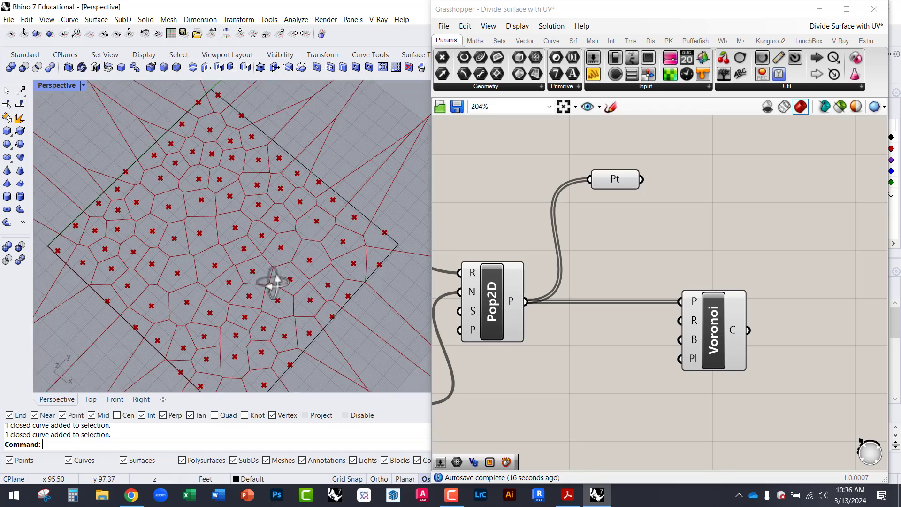
{"action": "scroll", "coordinate": [296, 305], "scroll_direction": "up", "scroll_amount": 2}
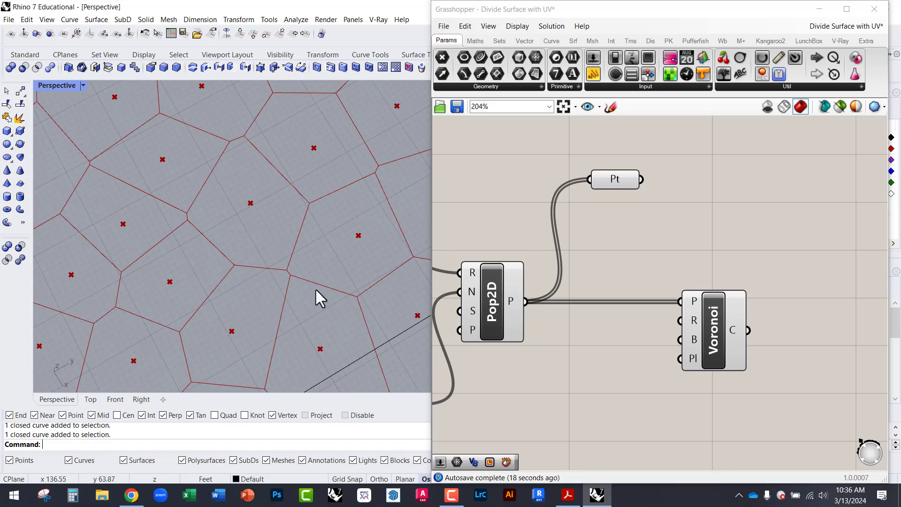
Bake the Voronoi component's cells into the Rhino model and close the Grasshopper window.
{"action": "mouse_move", "coordinate": [696, 343]}
{"action": "left_mouse_down"}
{"action": "mouse_move", "coordinate": [710, 357]}
{"action": "mouse_move", "coordinate": [709, 340]}
{"action": "left_mouse_up"}
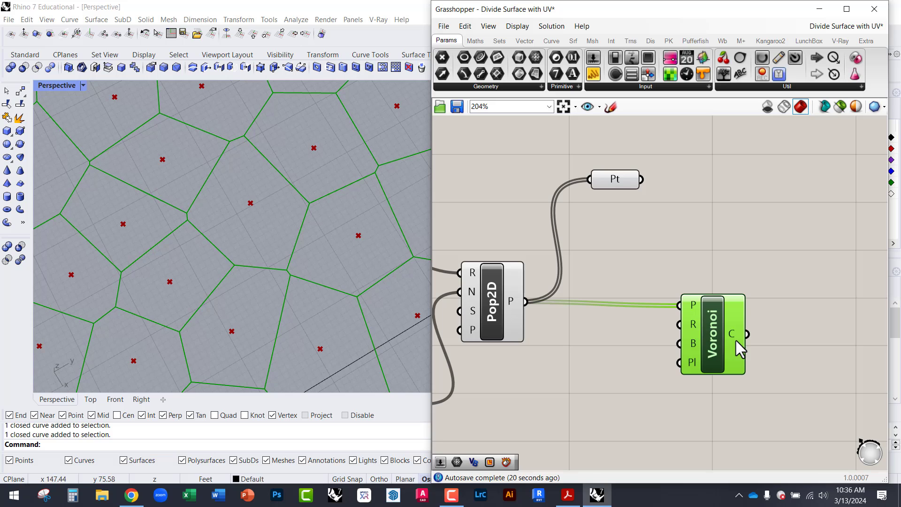
{"action": "right_click_drag", "start_coordinate": [639, 347], "coordinate": [590, 328]}
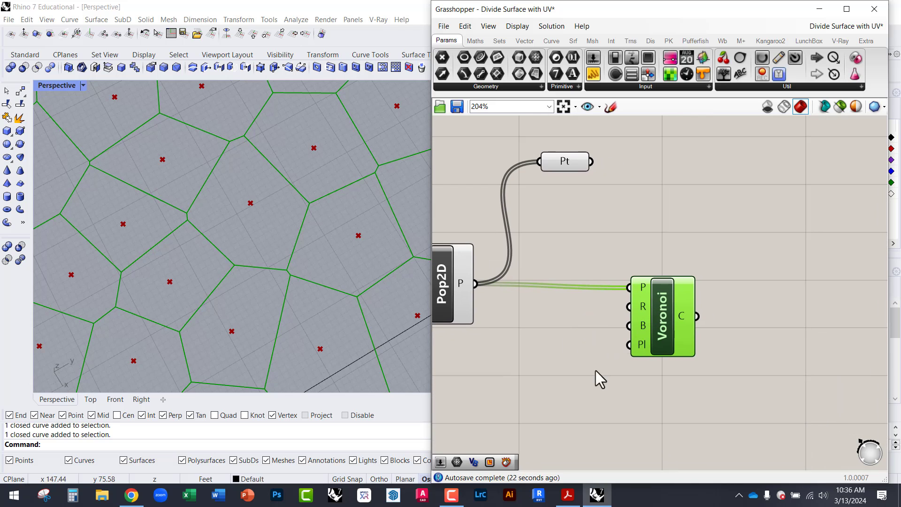
{"action": "middle_click", "coordinate": [717, 297]}
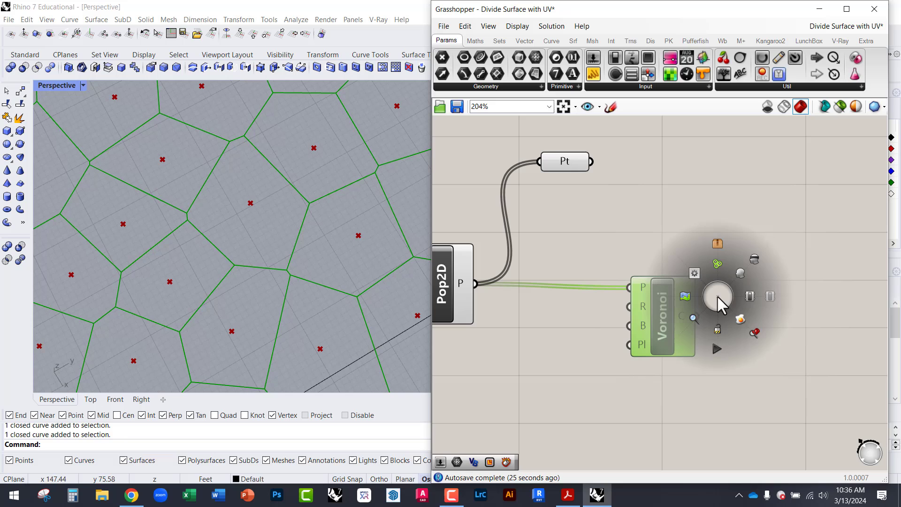
{"action": "left_click", "coordinate": [744, 320]}
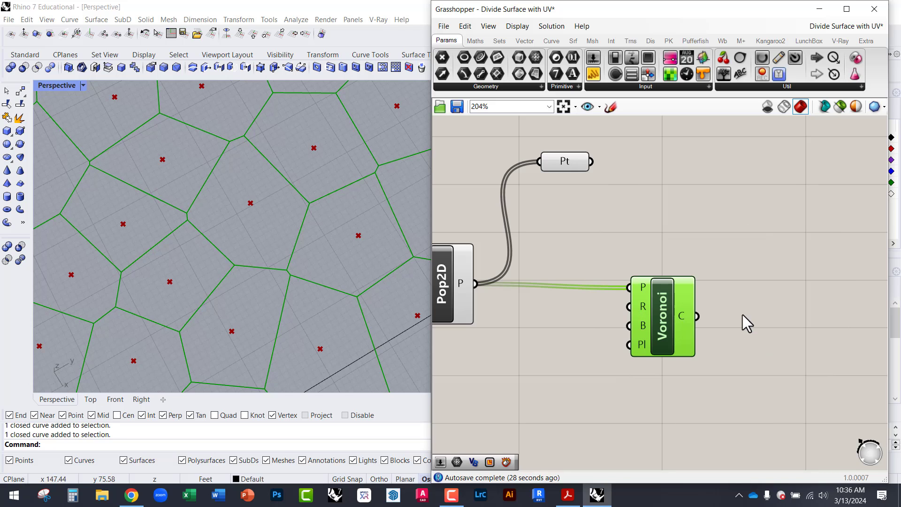
{"action": "left_click", "coordinate": [874, 9]}
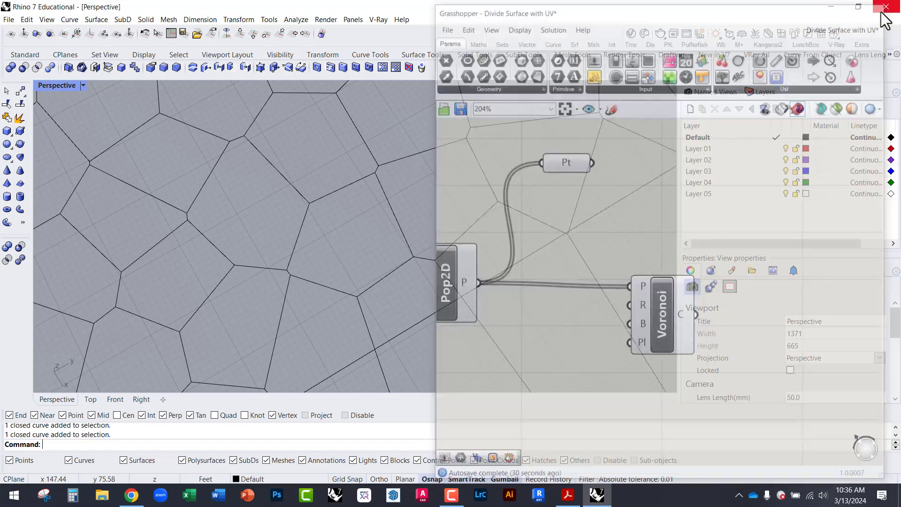
Examine the baked Voronoi cells, selecting individual ones to check whether each is its own closed curve.
{"action": "scroll", "coordinate": [492, 269], "scroll_direction": "down", "scroll_amount": 6}
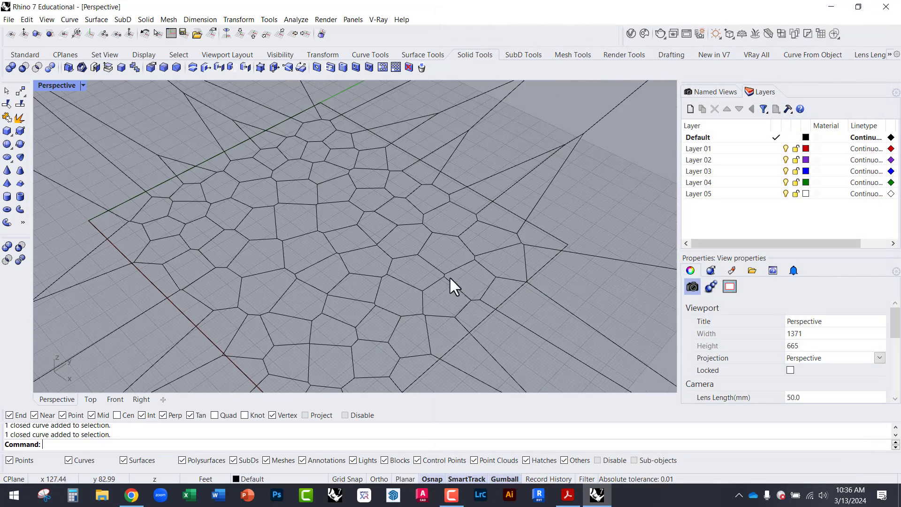
{"action": "left_click", "coordinate": [450, 269]}
{"action": "left_click", "coordinate": [477, 300]}
{"action": "scroll", "coordinate": [476, 292], "scroll_direction": "up", "scroll_amount": 5}
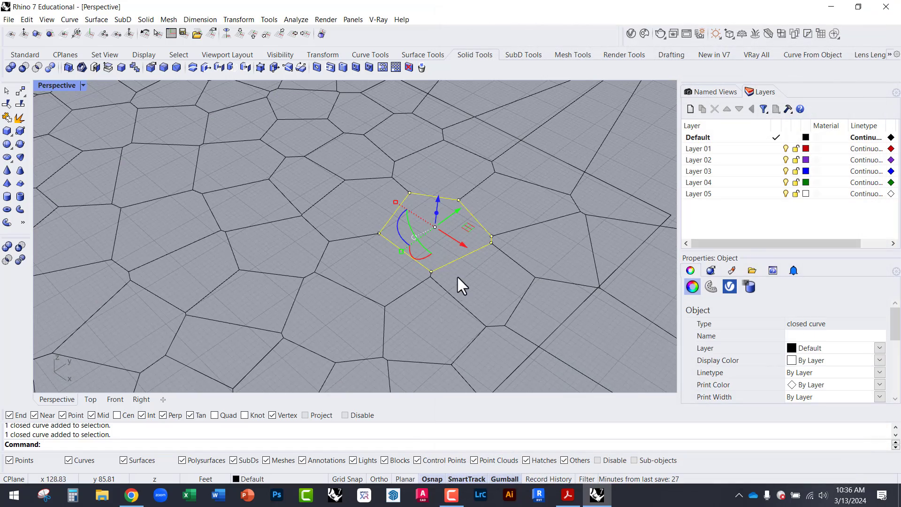
{"action": "left_click", "coordinate": [381, 289]}
{"action": "left_click", "coordinate": [365, 298]}
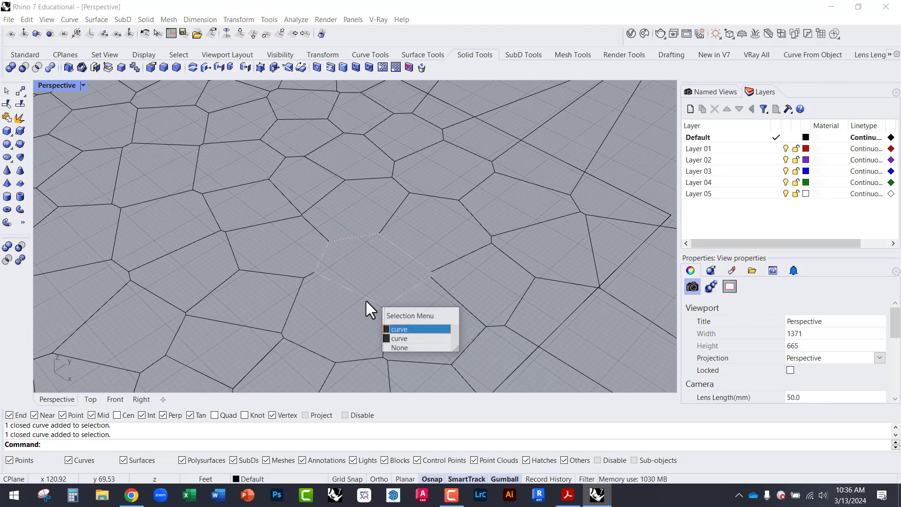
{"action": "left_click", "coordinate": [290, 284]}
{"action": "left_click", "coordinate": [280, 277]}
{"action": "left_click", "coordinate": [254, 293]}
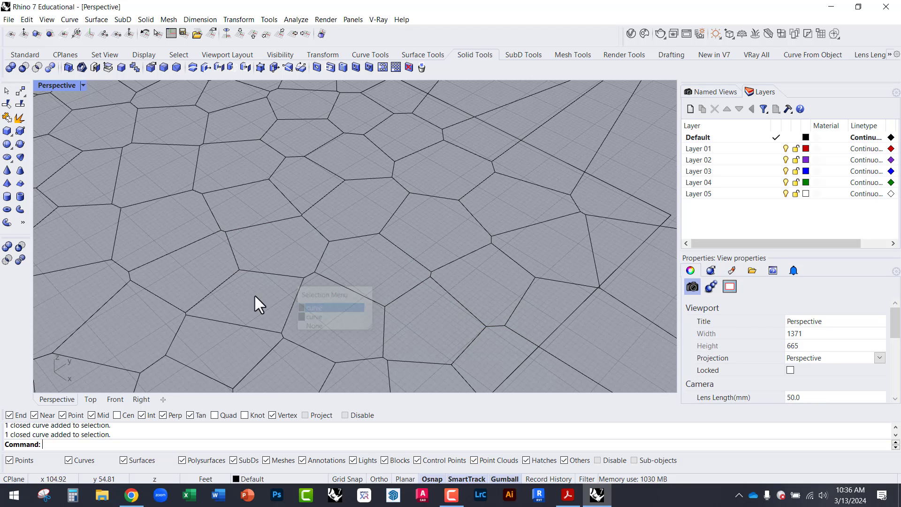
{"action": "scroll", "coordinate": [441, 295], "scroll_direction": "down", "scroll_amount": 6}
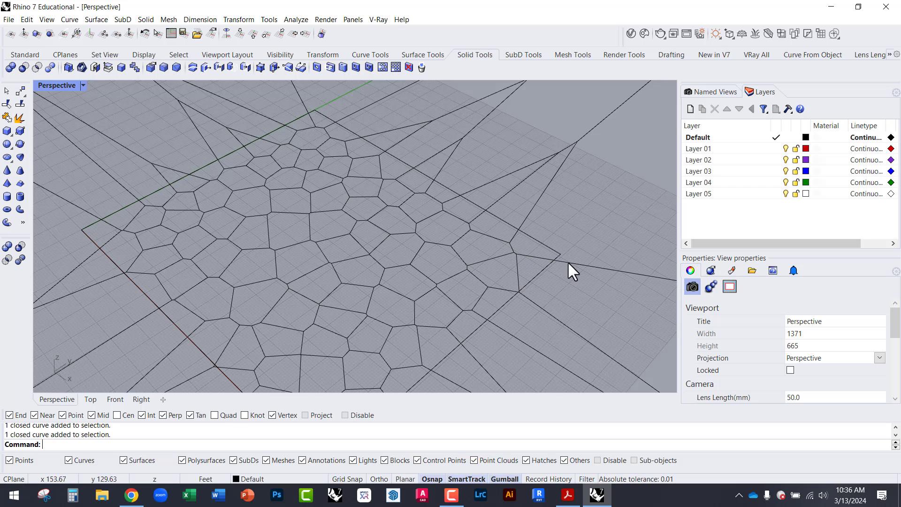
Extrude three Voronoi cells, one interior and two near the rectangle's far corner, with ExtrudeCrv as solids about 35 ft high.
{"action": "left_click", "coordinate": [537, 207]}
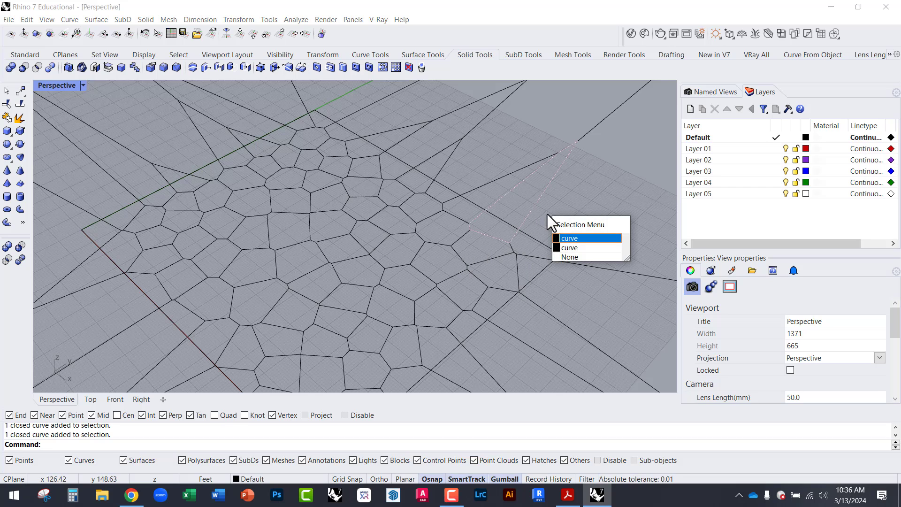
{"action": "left_click", "coordinate": [568, 244]}
{"action": "left_click", "coordinate": [458, 238], "text": "shift"}
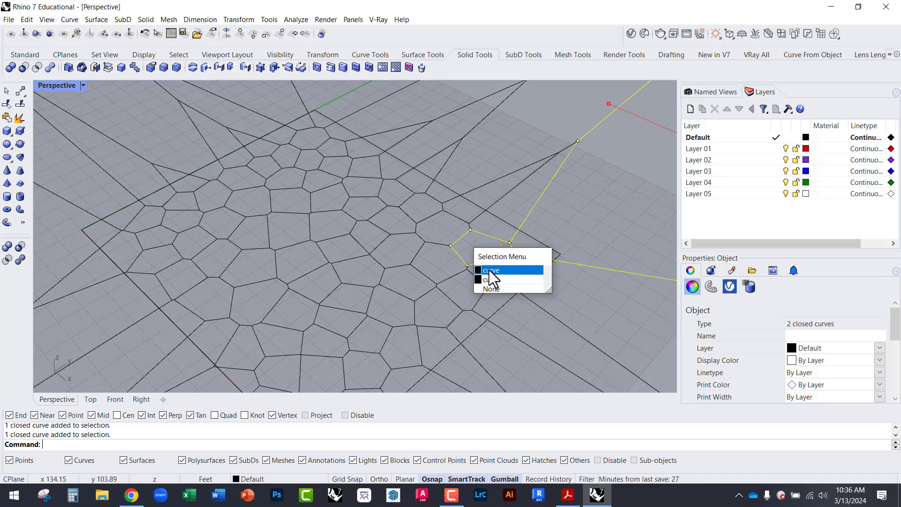
{"action": "left_click", "coordinate": [489, 270]}
{"action": "left_click", "coordinate": [376, 229], "text": "shift"}
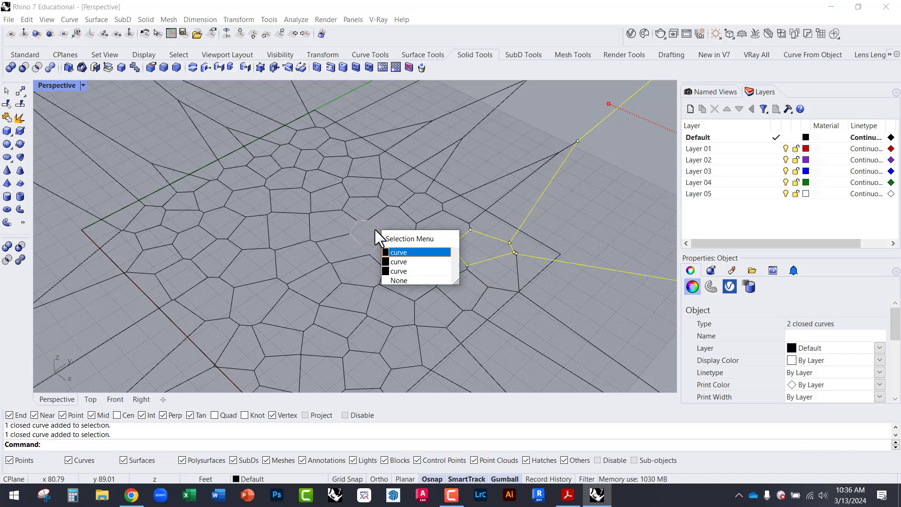
{"action": "left_click", "coordinate": [396, 254]}
{"action": "type", "text": "ExtrudeCrv"}
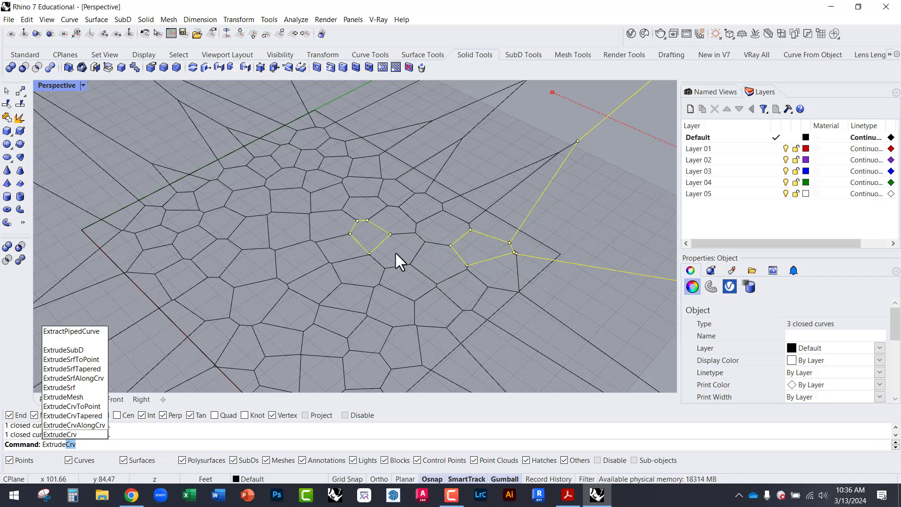
{"action": "key", "text": "Return"}
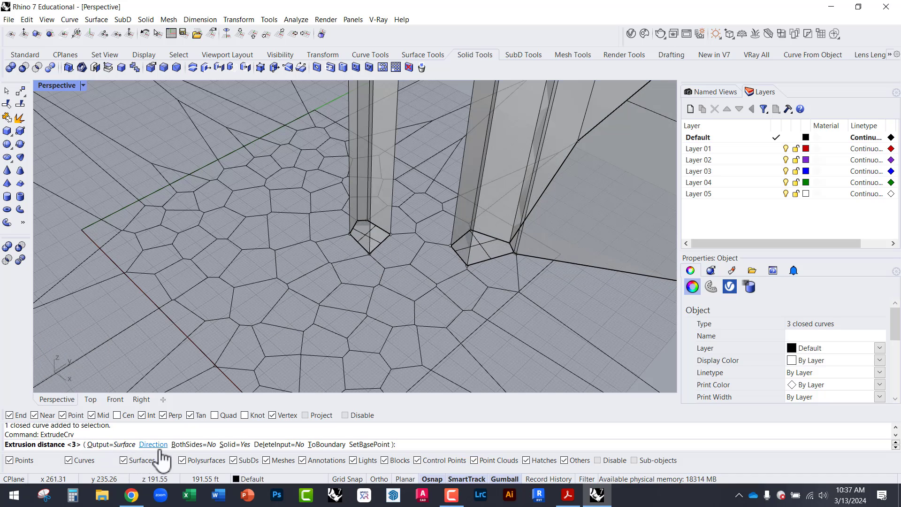
{"action": "left_click", "coordinate": [233, 444]}
{"action": "left_click", "coordinate": [233, 445]}
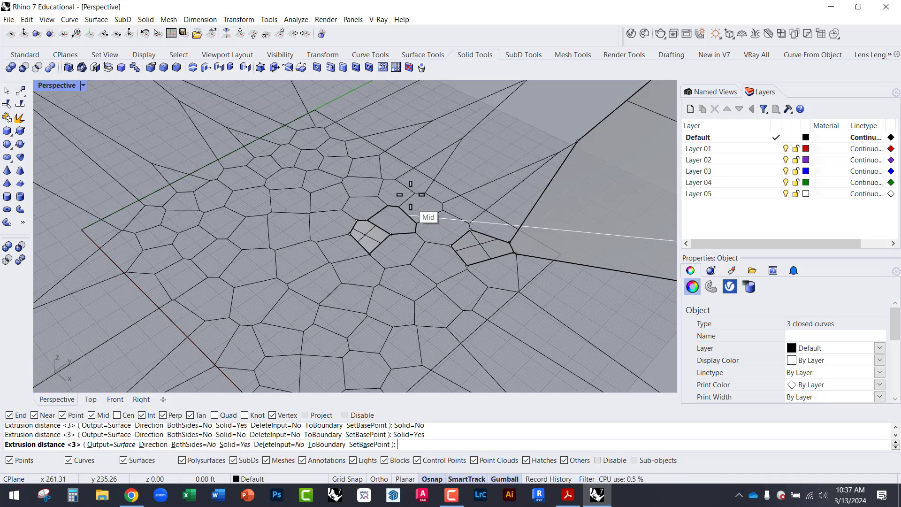
{"action": "right_click_drag", "start_coordinate": [516, 188], "coordinate": [518, 164]}
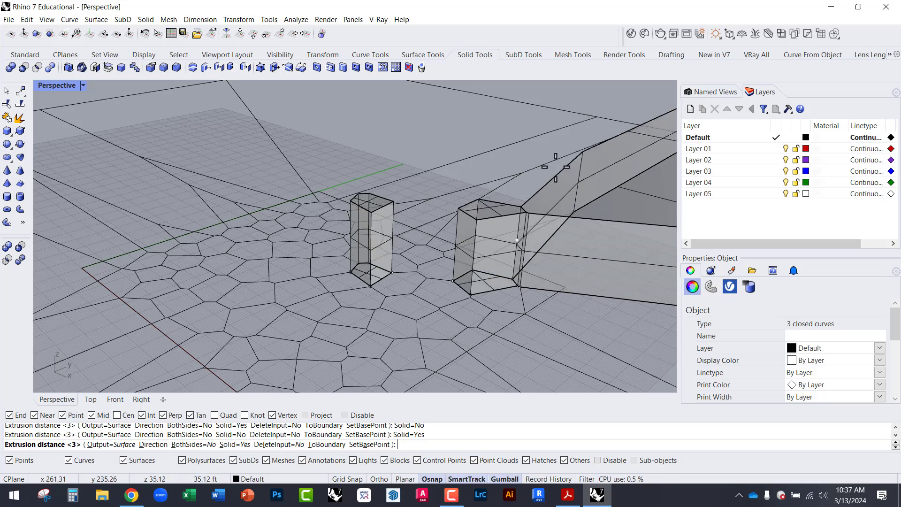
{"action": "left_click", "coordinate": [556, 167]}
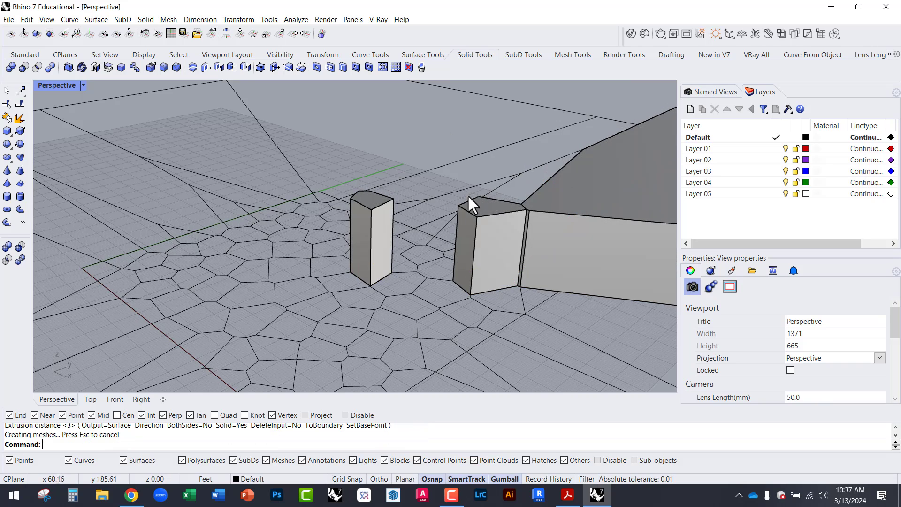
Look over the extruded cells and undo both the extrusion and the Voronoi bake.
{"action": "right_click_drag", "start_coordinate": [468, 194], "coordinate": [487, 247]}
{"action": "scroll", "coordinate": [388, 221], "scroll_direction": "up", "scroll_amount": 2}
{"action": "left_click", "coordinate": [417, 205]}
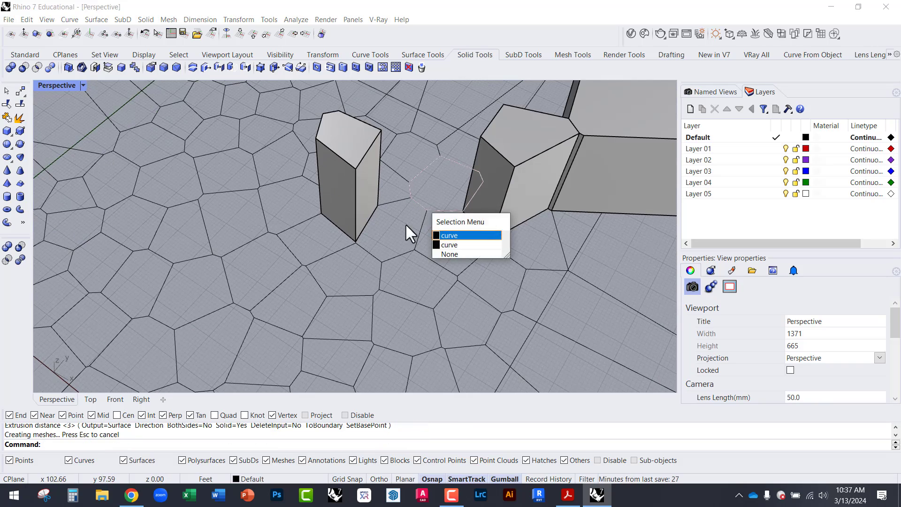
{"action": "key", "text": "Escape"}
{"action": "scroll", "coordinate": [347, 275], "scroll_direction": "down", "scroll_amount": 5}
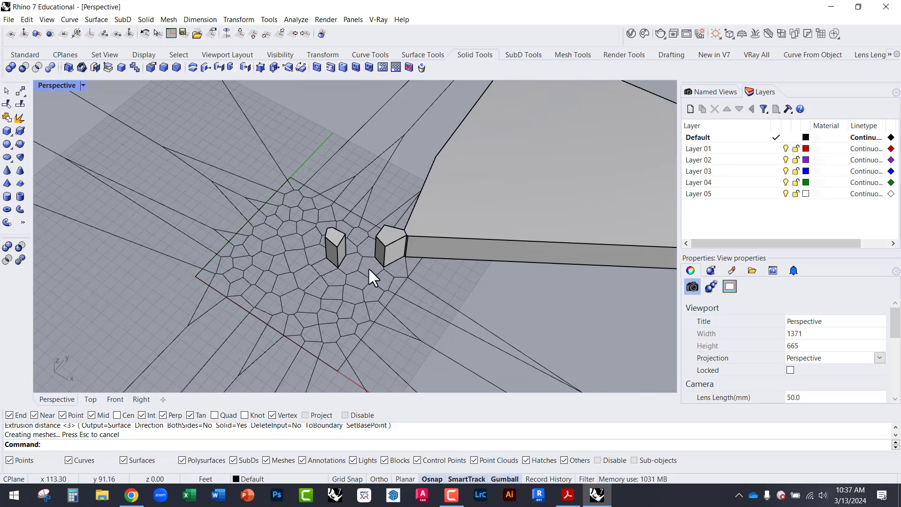
{"action": "scroll", "coordinate": [371, 272], "scroll_direction": "up", "scroll_amount": 2}
{"action": "key", "text": "ctrl+z"}
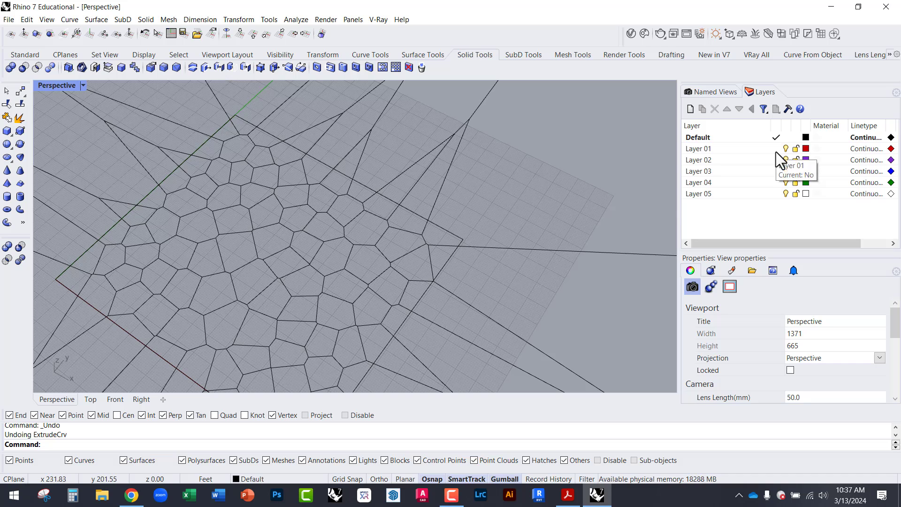
{"action": "key", "text": "ctrl+z"}
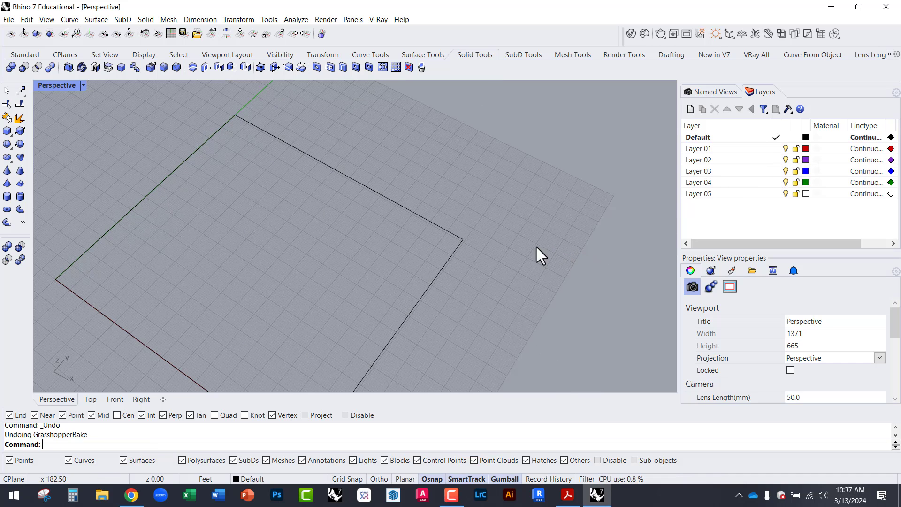
Reopen Grasshopper and move Populate 2D slightly so its output lines up with Voronoi's P input.
{"action": "type", "text": "Grasshopper"}
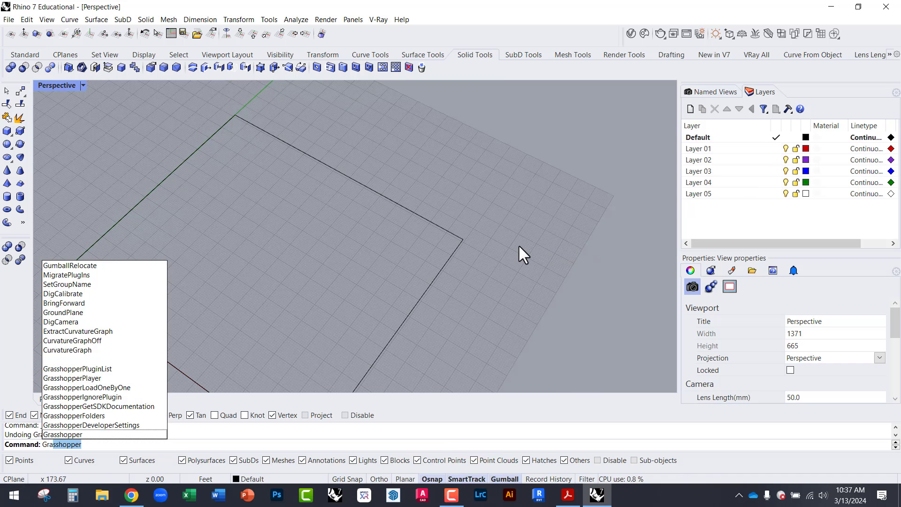
{"action": "key", "text": "Return"}
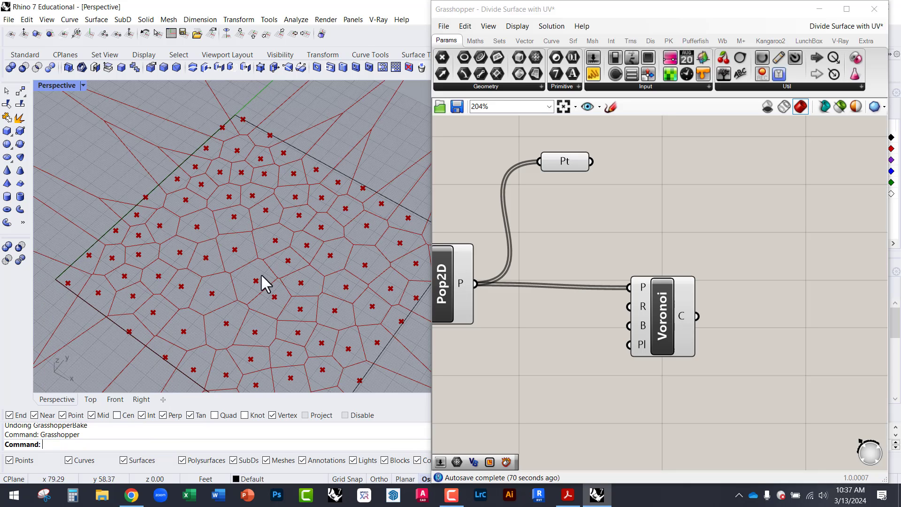
{"action": "scroll", "coordinate": [261, 281], "scroll_direction": "down", "scroll_amount": 3}
{"action": "right_click_drag", "start_coordinate": [594, 256], "coordinate": [741, 239]}
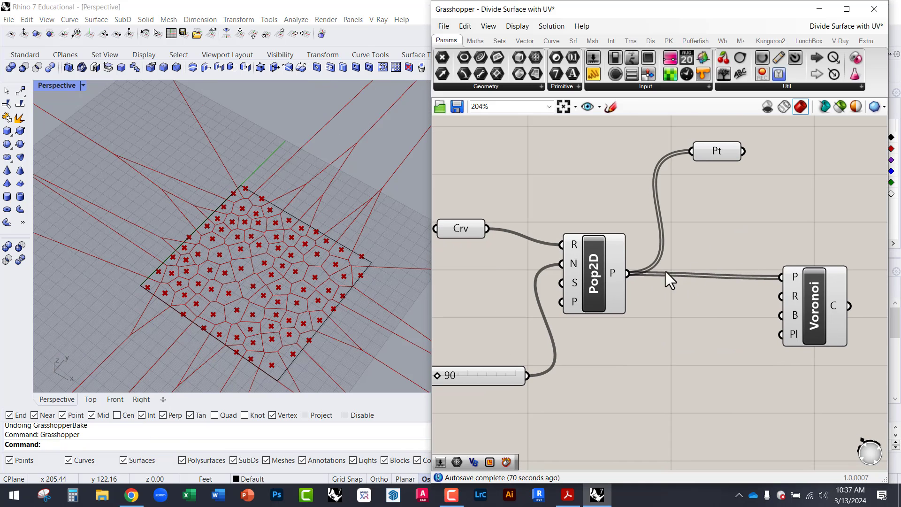
{"action": "left_click_drag", "start_coordinate": [595, 284], "coordinate": [603, 287]}
{"action": "left_click", "coordinate": [589, 204]}
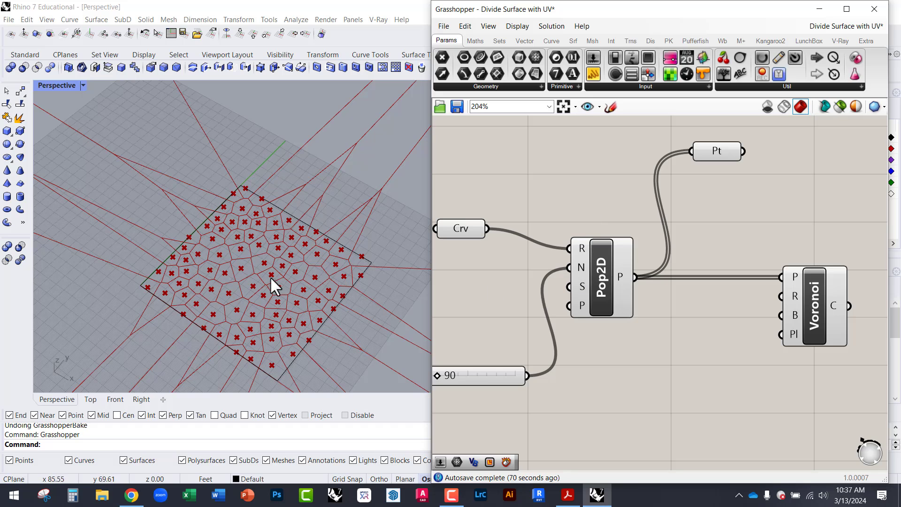
Reduce the Count slider feeding Populate 2D to 52 points.
{"action": "scroll", "coordinate": [328, 288], "scroll_direction": "up", "scroll_amount": 3}
{"action": "right_click_drag", "start_coordinate": [486, 336], "coordinate": [565, 283]}
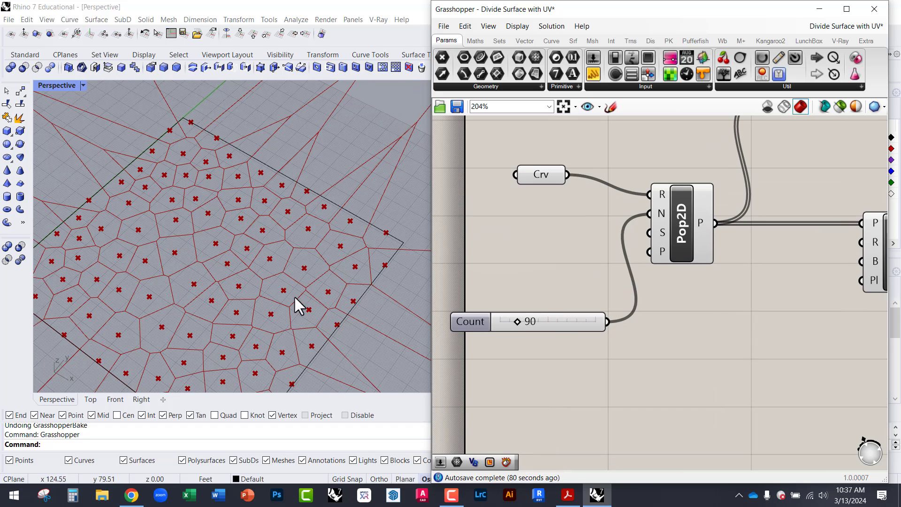
{"action": "scroll", "coordinate": [493, 313], "scroll_direction": "down", "scroll_amount": 1}
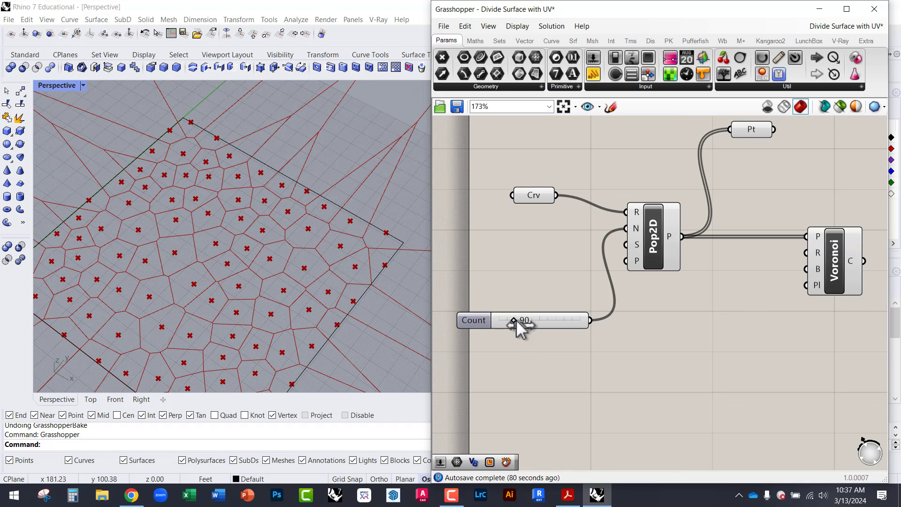
{"action": "mouse_move", "coordinate": [516, 319]}
{"action": "left_mouse_down"}
{"action": "mouse_move", "coordinate": [531, 317]}
{"action": "mouse_move", "coordinate": [509, 320]}
{"action": "left_mouse_up"}
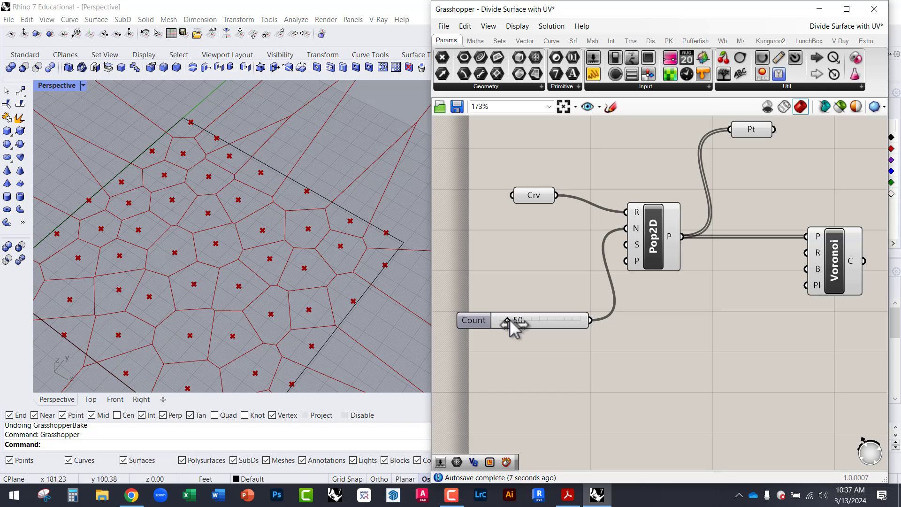
{"action": "mouse_move", "coordinate": [509, 319]}
{"action": "left_mouse_down"}
{"action": "mouse_move", "coordinate": [528, 320]}
{"action": "mouse_move", "coordinate": [510, 320]}
{"action": "left_mouse_up"}
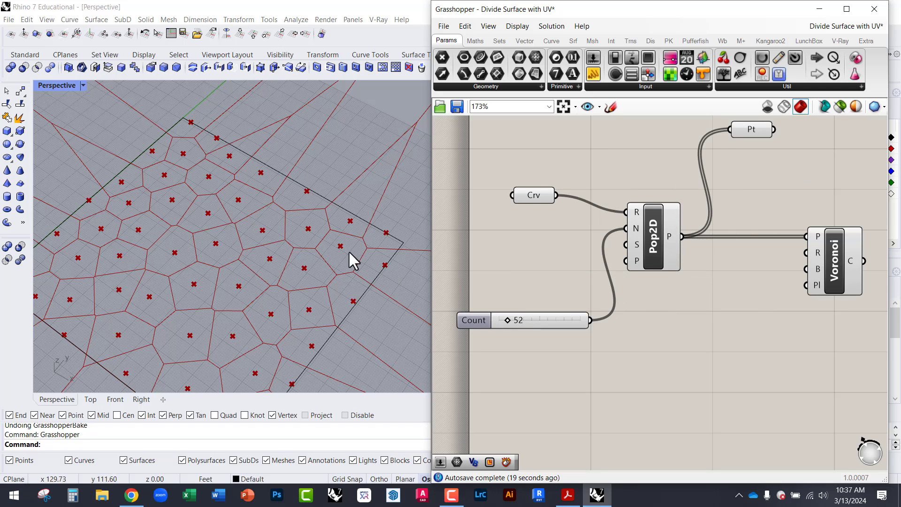
Examine the updated Voronoi cells inside the rectangle, briefly highlighting the Voronoi component's output.
{"action": "right_click_drag", "start_coordinate": [180, 252], "coordinate": [211, 253]}
{"action": "scroll", "coordinate": [219, 208], "scroll_direction": "down", "scroll_amount": 1}
{"action": "scroll", "coordinate": [218, 209], "scroll_direction": "down", "scroll_amount": 1}
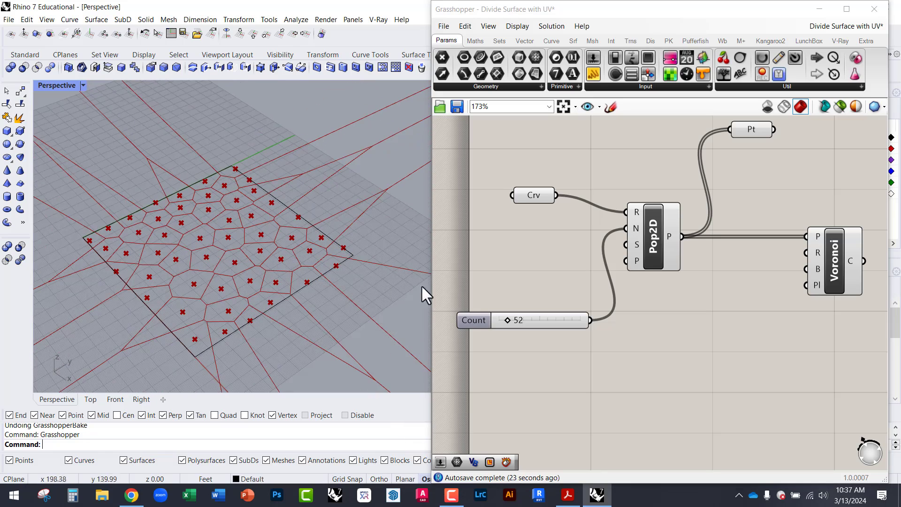
{"action": "right_click_drag", "start_coordinate": [762, 298], "coordinate": [643, 305]}
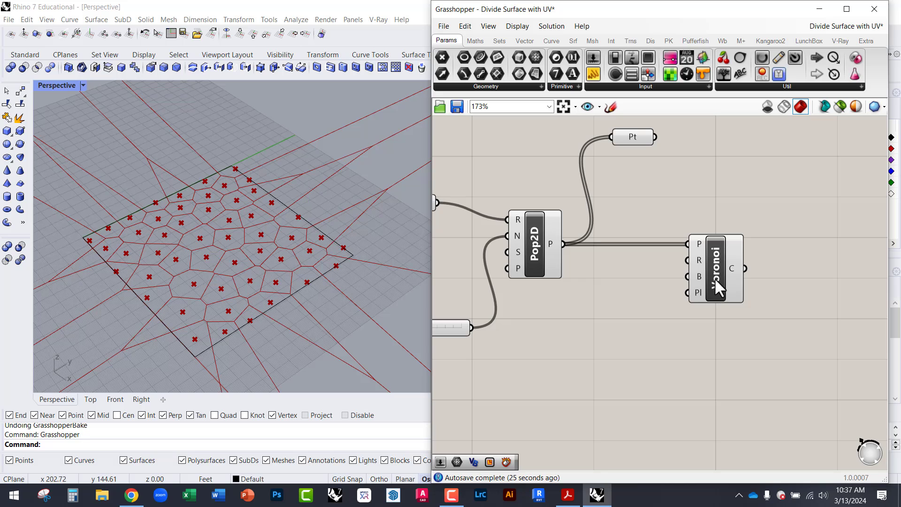
{"action": "right_click_drag", "start_coordinate": [669, 271], "coordinate": [555, 299]}
{"action": "left_click", "coordinate": [595, 289]}
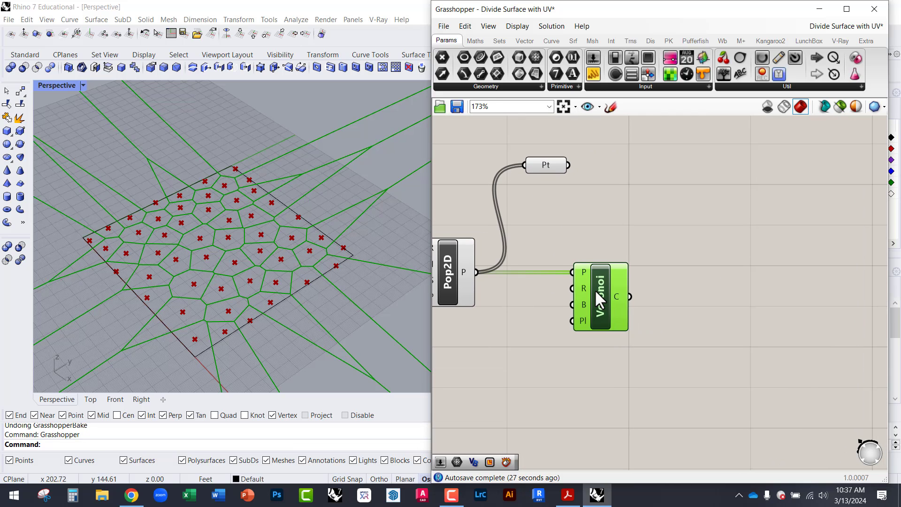
{"action": "left_click", "coordinate": [522, 303]}
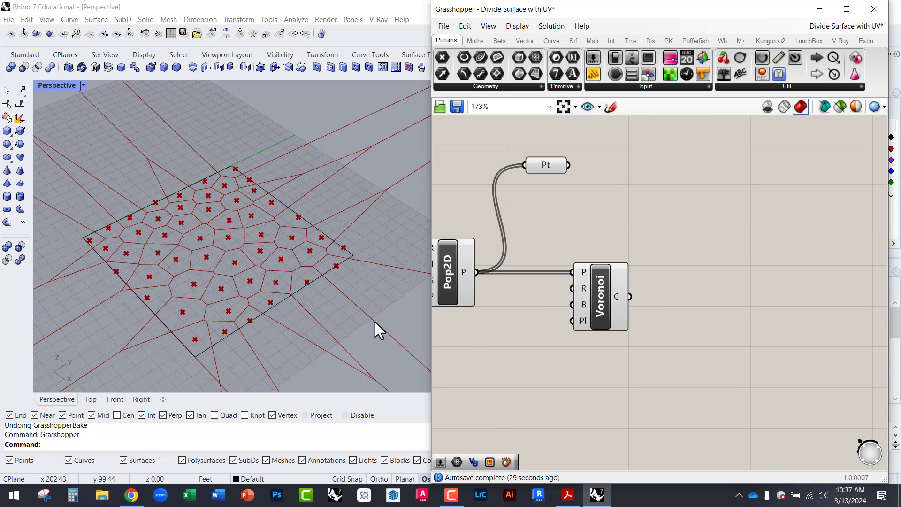
{"action": "scroll", "coordinate": [215, 256], "scroll_direction": "up", "scroll_amount": 3}
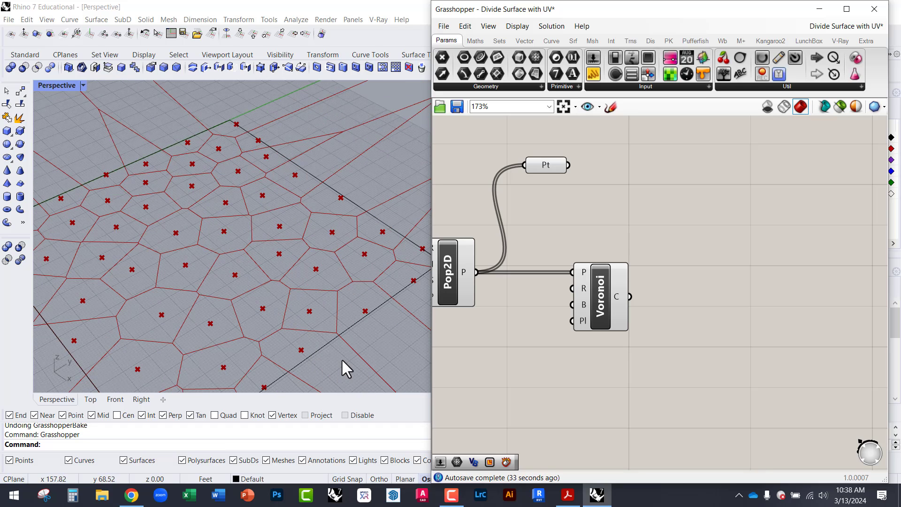
{"action": "scroll", "coordinate": [700, 263], "scroll_direction": "down", "scroll_amount": 3}
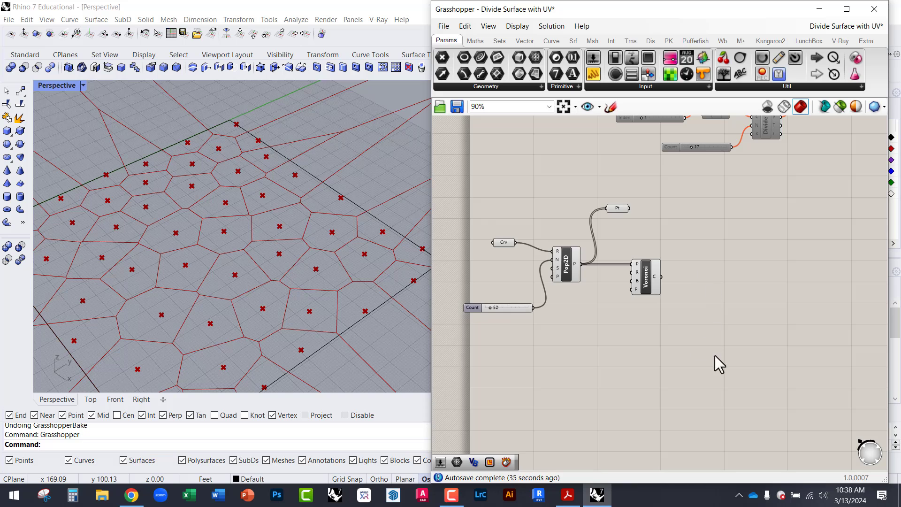
Disable the whole Voronoi definition, from Crv and Count through Pt and Voronoi, and move the Count slider up closer to Crv.
{"action": "left_click_drag", "start_coordinate": [714, 356], "coordinate": [484, 197]}
{"action": "scroll", "coordinate": [581, 258], "scroll_direction": "up", "scroll_amount": 3}
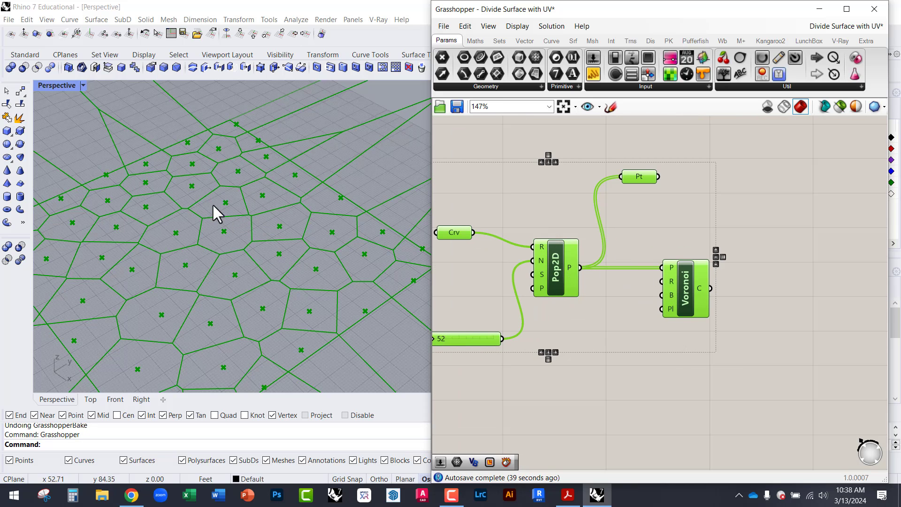
{"action": "left_click", "coordinate": [653, 244]}
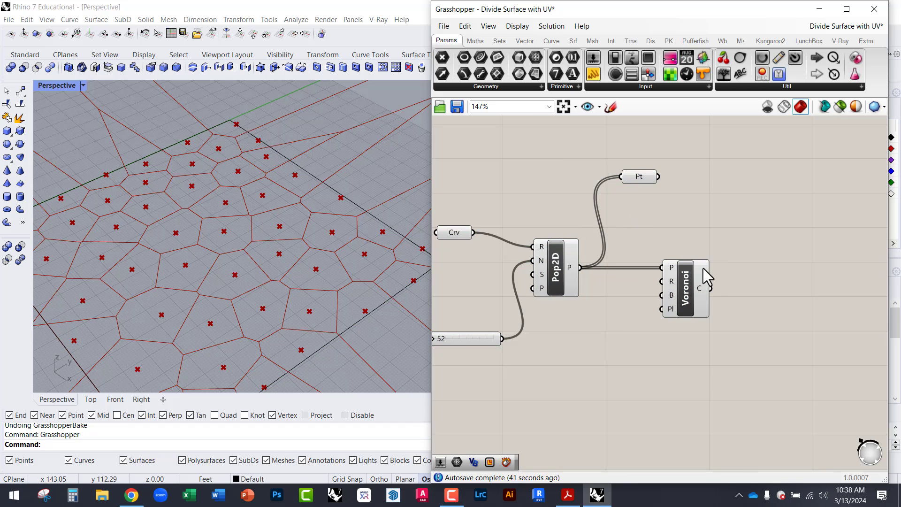
{"action": "scroll", "coordinate": [703, 268], "scroll_direction": "down", "scroll_amount": 1}
{"action": "left_click_drag", "start_coordinate": [753, 360], "coordinate": [454, 162]}
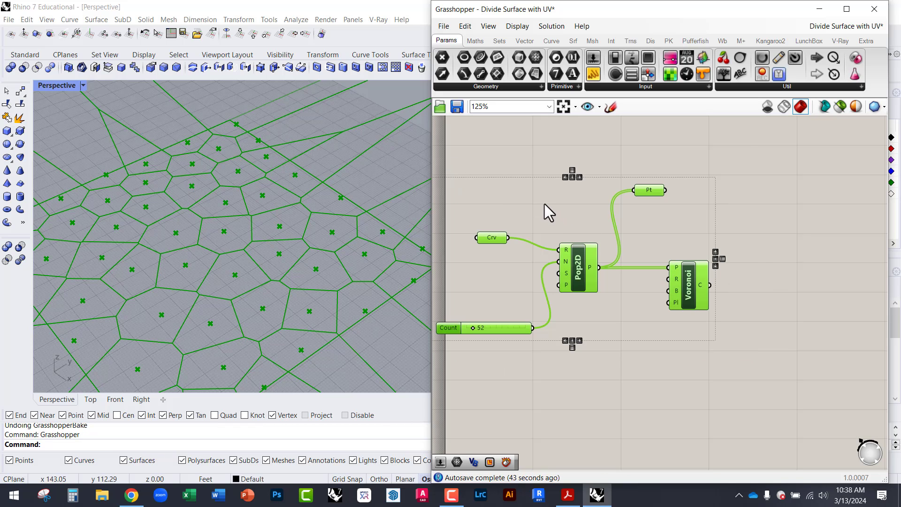
{"action": "middle_click", "coordinate": [556, 199]}
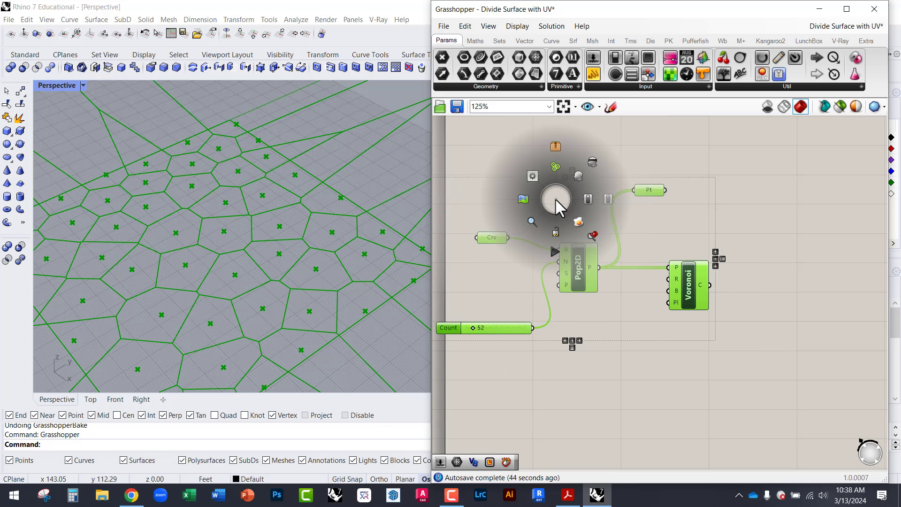
{"action": "left_click", "coordinate": [607, 201]}
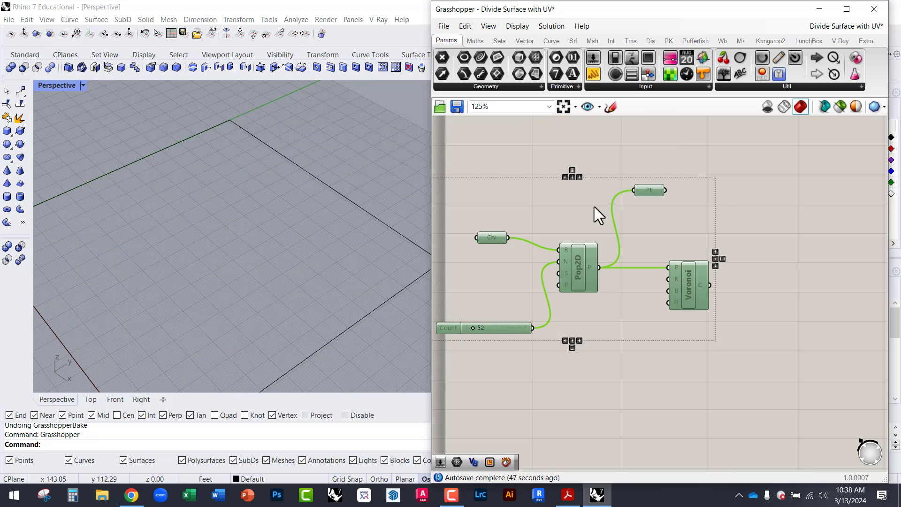
{"action": "left_click", "coordinate": [594, 206]}
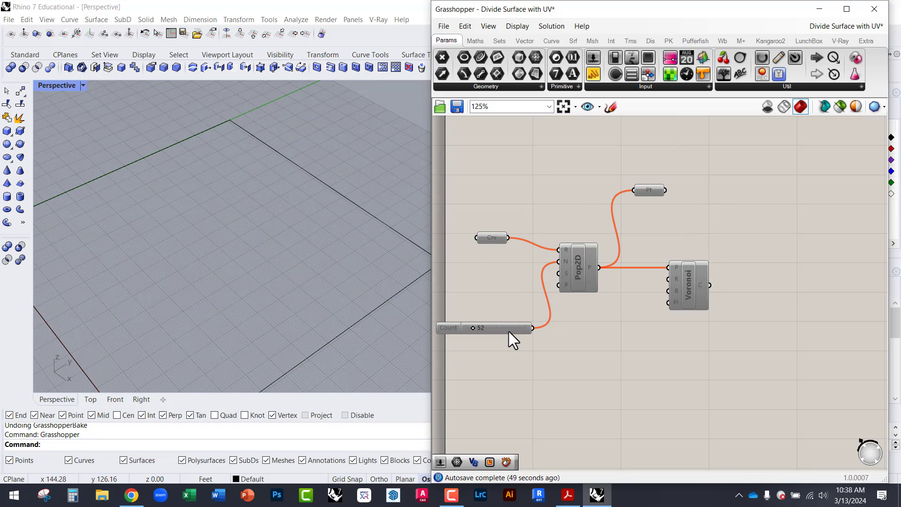
{"action": "left_click_drag", "start_coordinate": [509, 332], "coordinate": [492, 286]}
{"action": "left_click", "coordinate": [524, 172]}
Place a Delaunay Edges component on empty canvas below the disabled Voronoi definition and check its Points input.
{"action": "scroll", "coordinate": [629, 312], "scroll_direction": "down", "scroll_amount": 3}
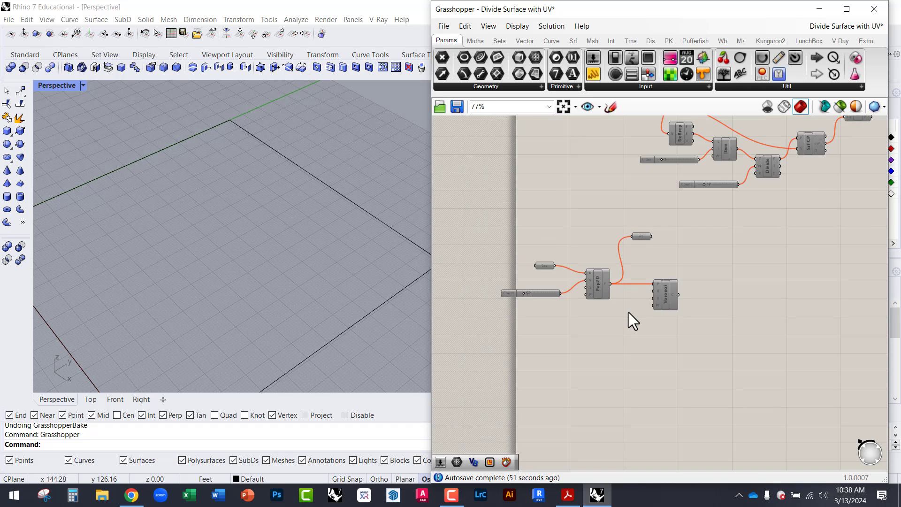
{"action": "scroll", "coordinate": [629, 311], "scroll_direction": "down", "scroll_amount": 2}
{"action": "scroll", "coordinate": [740, 187], "scroll_direction": "up", "scroll_amount": 3}
{"action": "right_click_drag", "start_coordinate": [551, 287], "coordinate": [566, 157]}
{"action": "right_click_drag", "start_coordinate": [551, 306], "coordinate": [593, 199]}
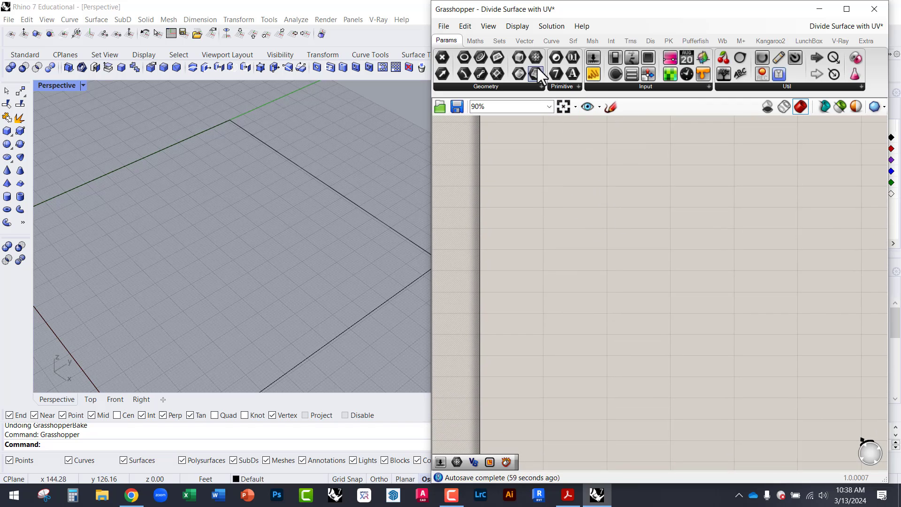
{"action": "left_click", "coordinate": [588, 43]}
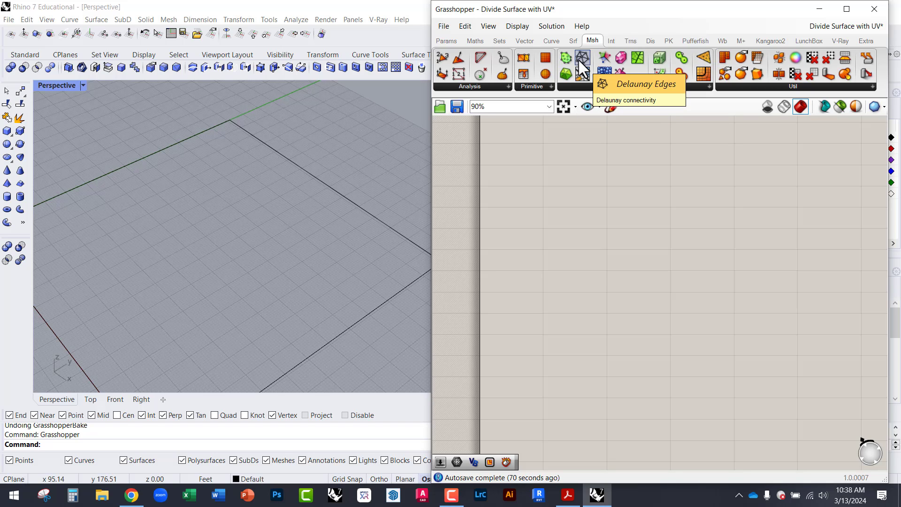
{"action": "left_click_drag", "start_coordinate": [578, 58], "coordinate": [620, 251]}
{"action": "scroll", "coordinate": [626, 258], "scroll_direction": "up", "scroll_amount": 3}
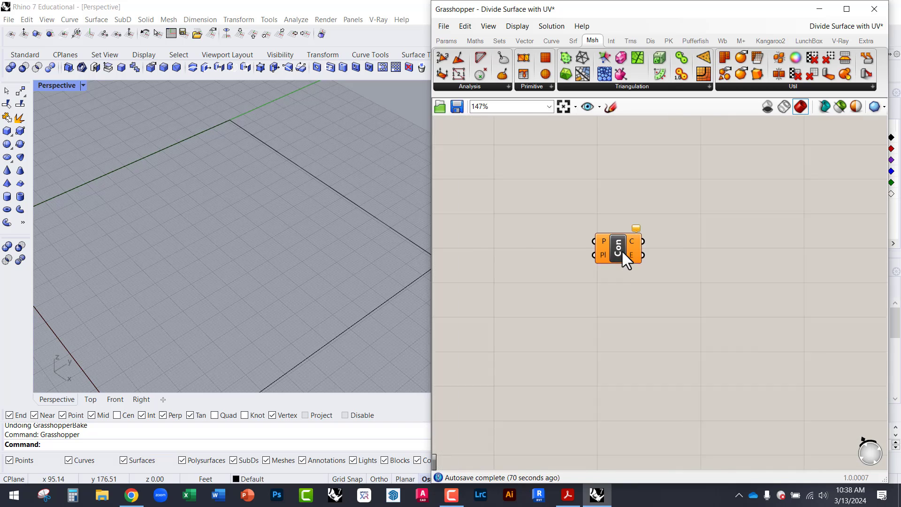
{"action": "scroll", "coordinate": [620, 249], "scroll_direction": "up", "scroll_amount": 3}
{"action": "mouse_move", "coordinate": [582, 231]}
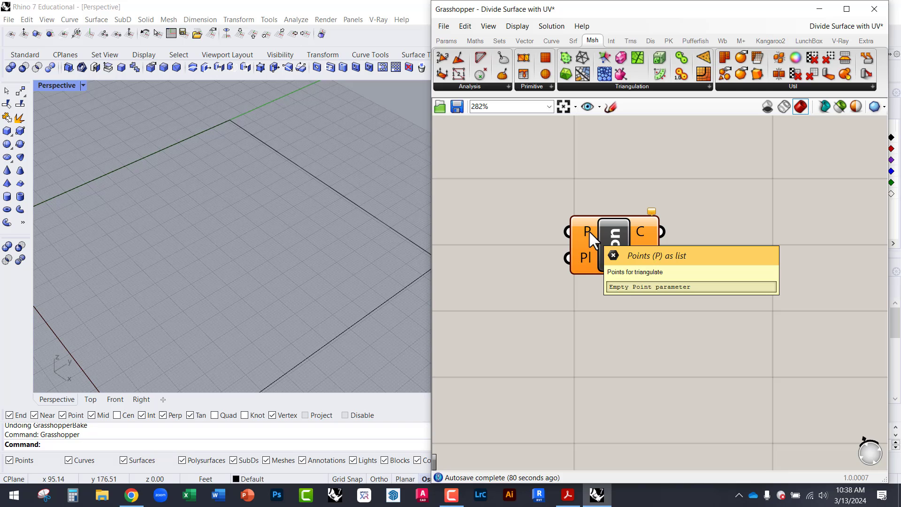
Duplicate the disabled Crv parameter, Count slider and Populate 2D component below the originals.
{"action": "scroll", "coordinate": [590, 231], "scroll_direction": "down", "scroll_amount": 3}
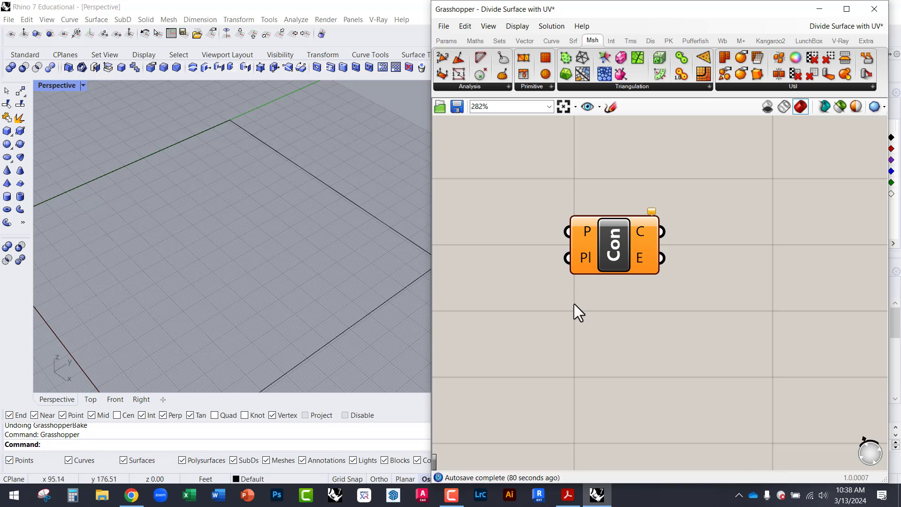
{"action": "scroll", "coordinate": [589, 316], "scroll_direction": "down", "scroll_amount": 3}
{"action": "right_click_drag", "start_coordinate": [542, 179], "coordinate": [590, 270]}
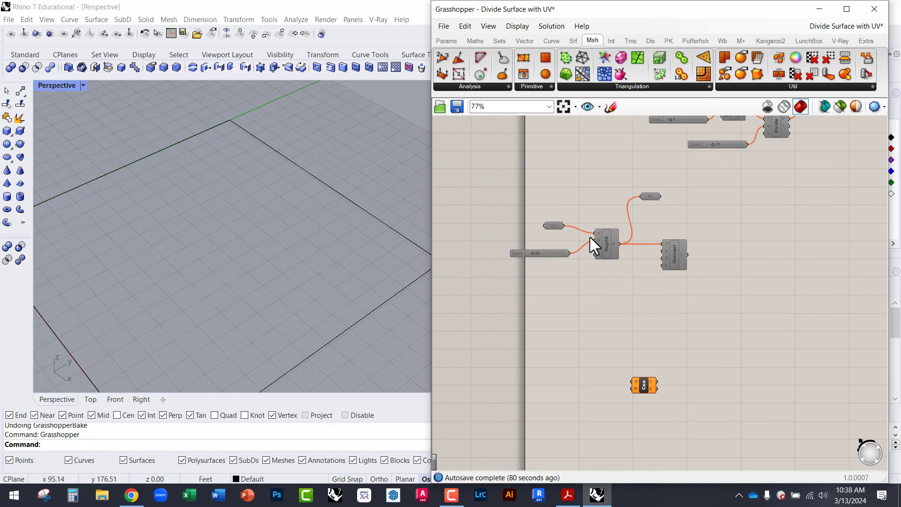
{"action": "scroll", "coordinate": [590, 237], "scroll_direction": "up", "scroll_amount": 3}
{"action": "scroll", "coordinate": [642, 308], "scroll_direction": "up", "scroll_amount": 1}
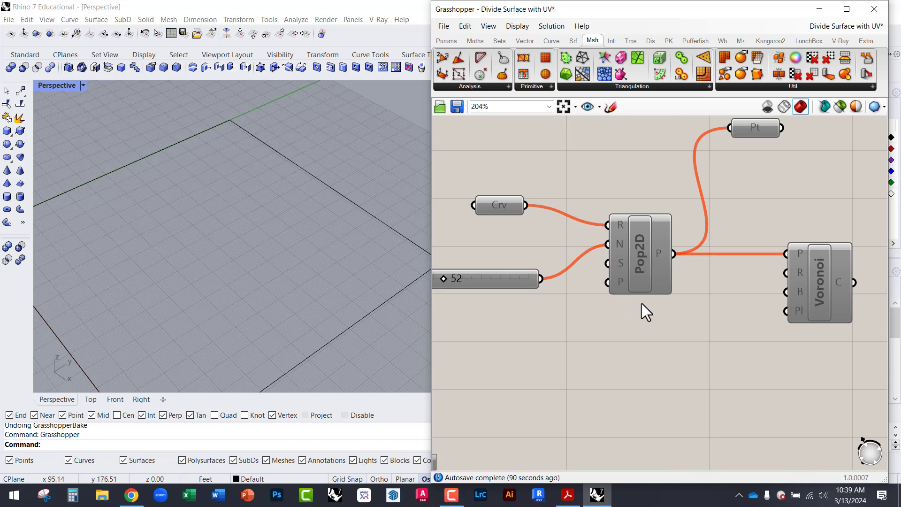
{"action": "scroll", "coordinate": [629, 285], "scroll_direction": "down", "scroll_amount": 1}
{"action": "left_click_drag", "start_coordinate": [644, 308], "coordinate": [507, 194]}
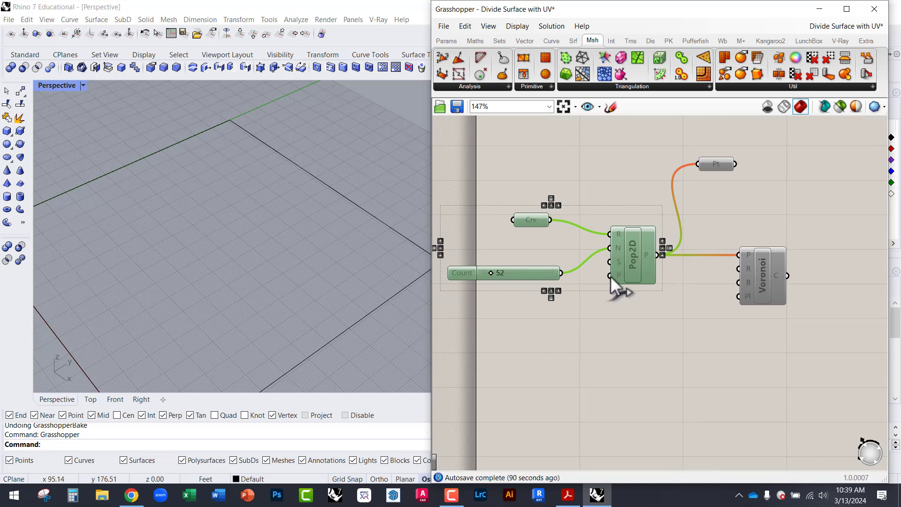
{"action": "scroll", "coordinate": [629, 261], "scroll_direction": "up", "scroll_amount": 2}
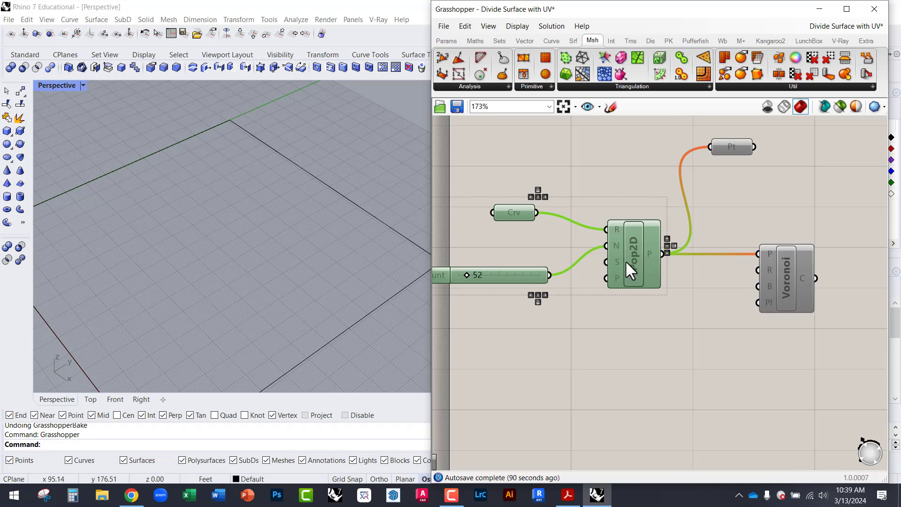
{"action": "left_click_drag", "start_coordinate": [679, 313], "coordinate": [523, 162]}
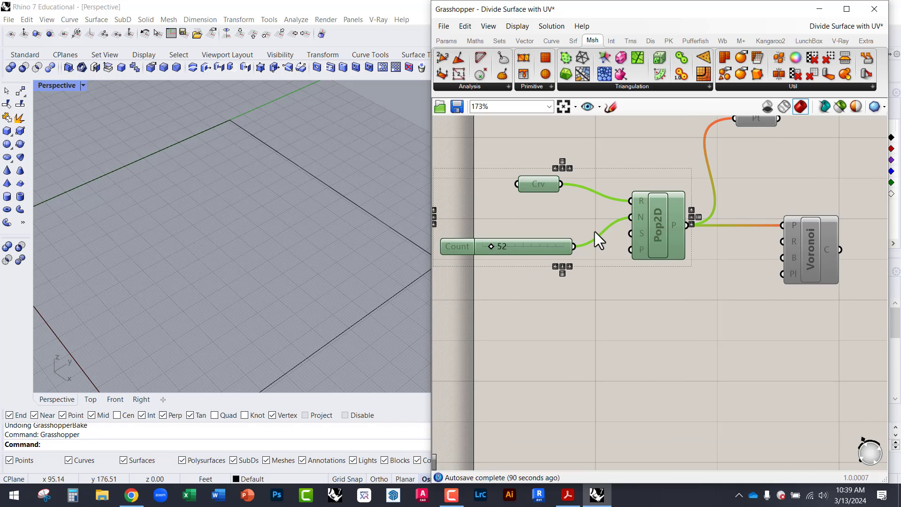
{"action": "left_click_drag", "start_coordinate": [648, 224], "coordinate": [637, 314], "text": "alt"}
Move the duplicated components beside Delaunay Edges and connect the Populate 2D copy's P output to its P input.
{"action": "right_click_drag", "start_coordinate": [638, 314], "coordinate": [607, 230]}
{"action": "scroll", "coordinate": [608, 231], "scroll_direction": "down", "scroll_amount": 3}
{"action": "left_click_drag", "start_coordinate": [608, 232], "coordinate": [702, 331]}
{"action": "scroll", "coordinate": [619, 345], "scroll_direction": "up", "scroll_amount": 4}
{"action": "left_click", "coordinate": [621, 345]}
{"action": "scroll", "coordinate": [643, 301], "scroll_direction": "down", "scroll_amount": 3}
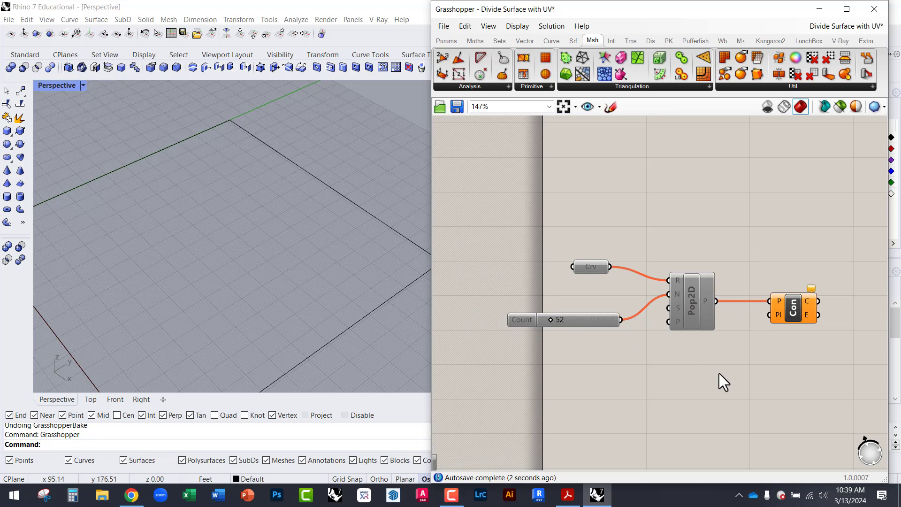
Enable the duplicated Crv, Count slider and Populate 2D so they feed Delaunay Edges.
{"action": "left_click_drag", "start_coordinate": [719, 373], "coordinate": [559, 241]}
{"action": "right_click", "coordinate": [654, 206]}
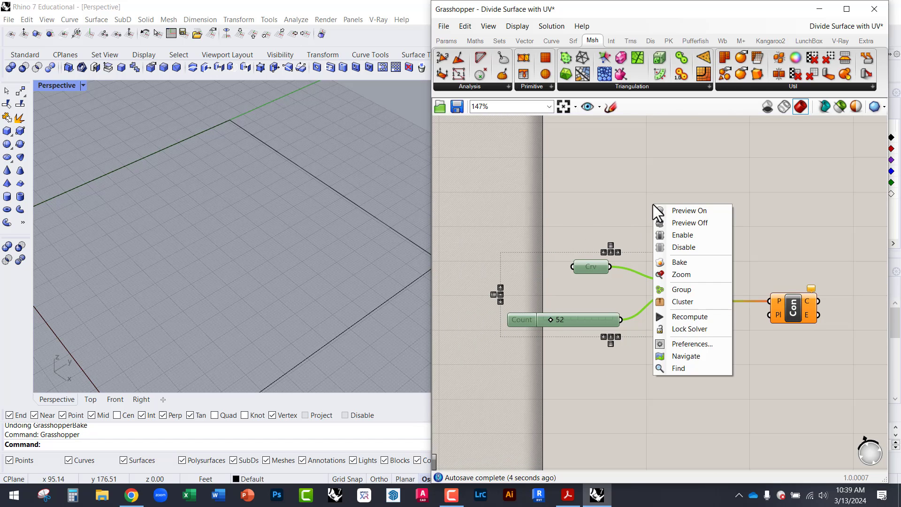
{"action": "left_click", "coordinate": [682, 235]}
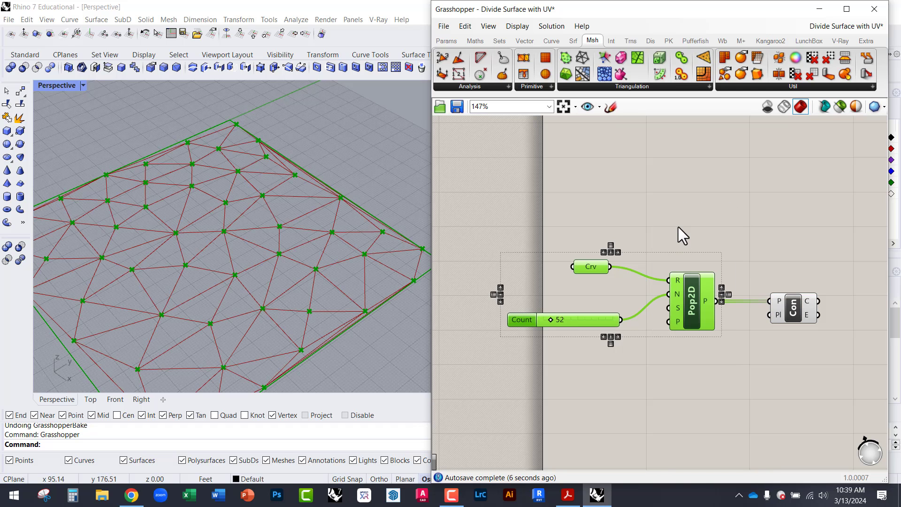
{"action": "left_click", "coordinate": [677, 209]}
Highlight the populated points feeding the Delaunay edges and raise the duplicated Count slider to 57.
{"action": "scroll", "coordinate": [312, 227], "scroll_direction": "up", "scroll_amount": 3}
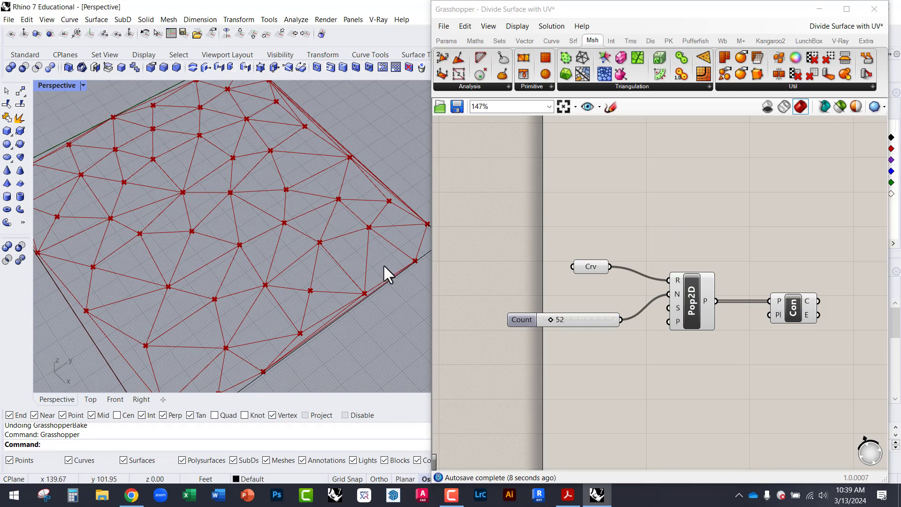
{"action": "scroll", "coordinate": [608, 287], "scroll_direction": "up", "scroll_amount": 2}
{"action": "left_click", "coordinate": [717, 299]}
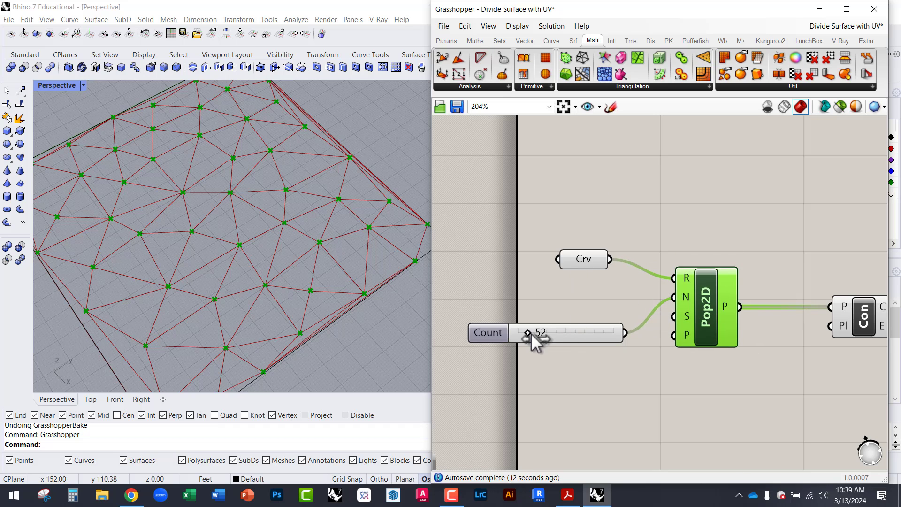
{"action": "mouse_move", "coordinate": [529, 332]}
{"action": "left_mouse_down"}
{"action": "mouse_move", "coordinate": [555, 332]}
{"action": "mouse_move", "coordinate": [520, 331]}
{"action": "mouse_move", "coordinate": [529, 332]}
{"action": "left_mouse_up"}
Highlight the Delaunay Edges component and move it slightly closer to Populate 2D.
{"action": "right_click_drag", "start_coordinate": [677, 318], "coordinate": [553, 309]}
{"action": "left_click_drag", "start_coordinate": [737, 313], "coordinate": [718, 313]}
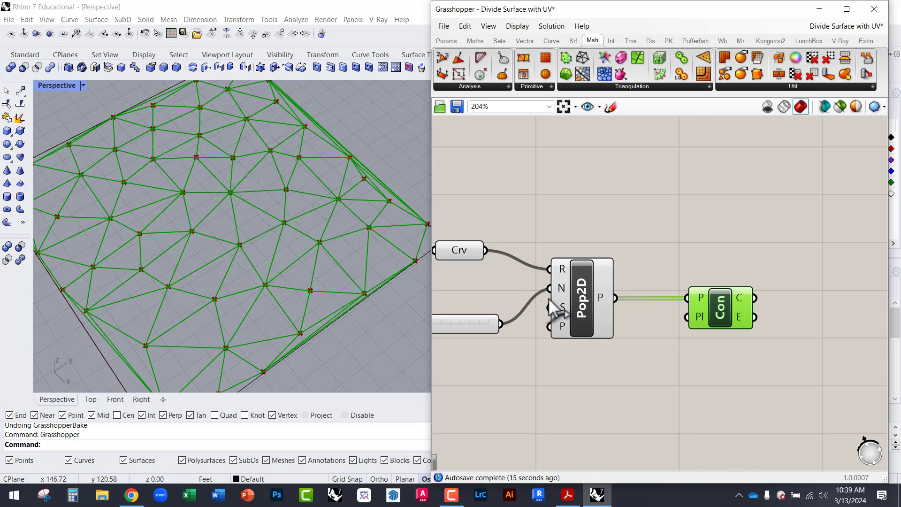
{"action": "right_click_drag", "start_coordinate": [475, 302], "coordinate": [548, 293]}
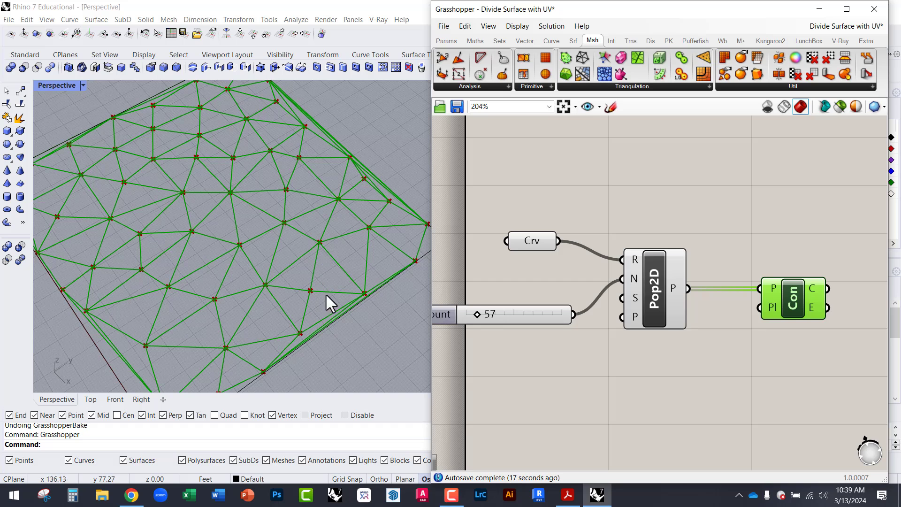
{"action": "left_click_drag", "start_coordinate": [793, 310], "coordinate": [782, 306]}
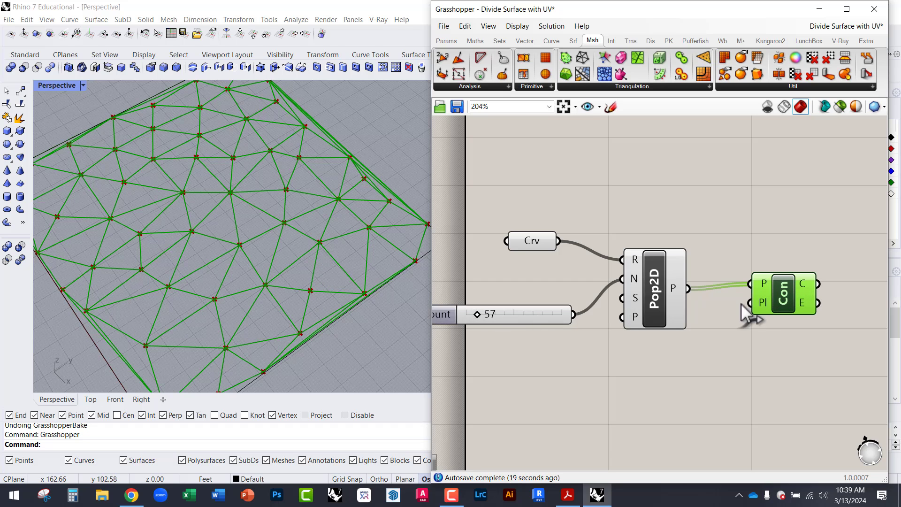
Select the boundary rectangle in the Rhino viewport and stretch it along the X axis with the gumball.
{"action": "right_click_drag", "start_coordinate": [198, 267], "coordinate": [299, 276]}
{"action": "scroll", "coordinate": [298, 276], "scroll_direction": "up", "scroll_amount": 2}
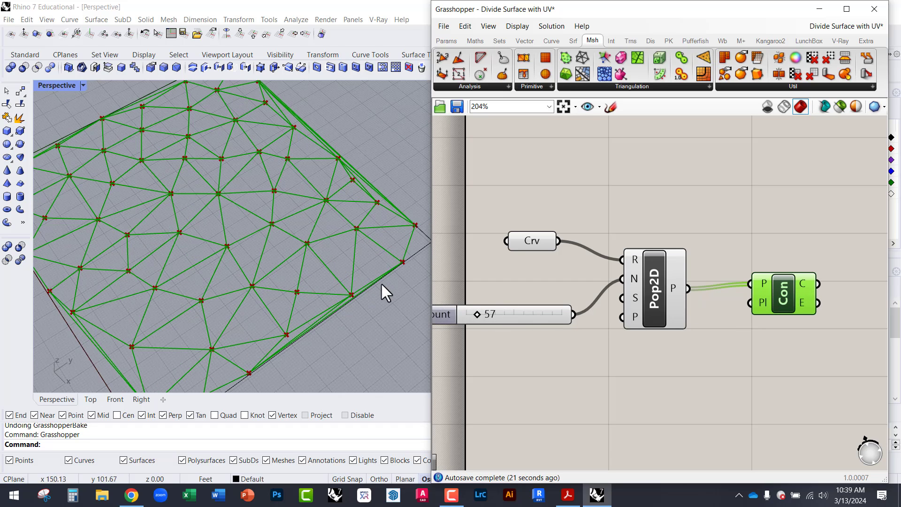
{"action": "mouse_move", "coordinate": [532, 241]}
{"action": "left_mouse_down"}
{"action": "mouse_move", "coordinate": [515, 248]}
{"action": "mouse_move", "coordinate": [524, 253]}
{"action": "left_mouse_up"}
{"action": "left_click", "coordinate": [411, 256]}
{"action": "scroll", "coordinate": [413, 256], "scroll_direction": "down", "scroll_amount": 3}
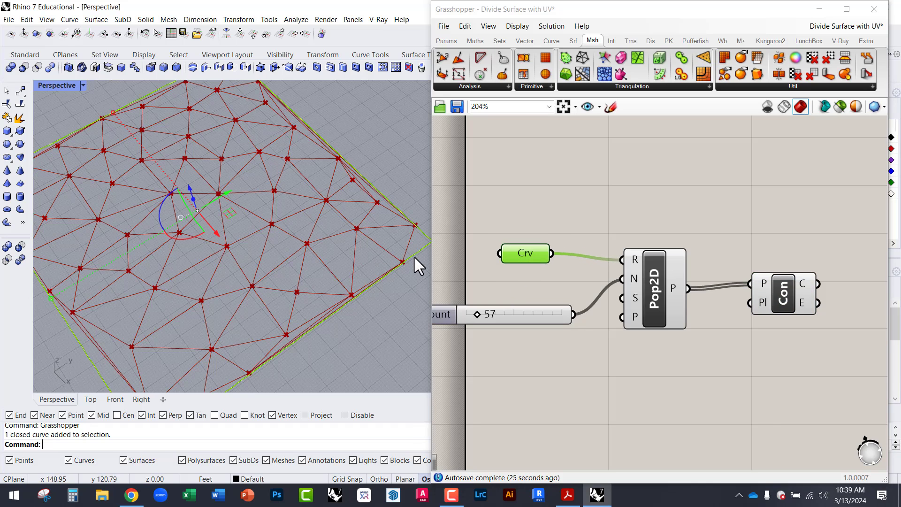
{"action": "scroll", "coordinate": [204, 230], "scroll_direction": "down", "scroll_amount": 2}
{"action": "left_click", "coordinate": [305, 274]}
{"action": "left_click", "coordinate": [297, 258]}
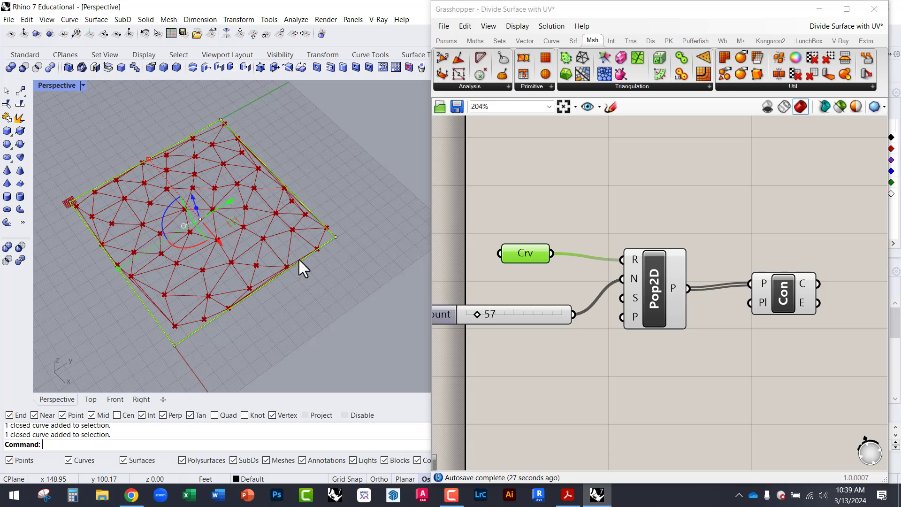
{"action": "right_click_drag", "start_coordinate": [185, 216], "coordinate": [218, 220]}
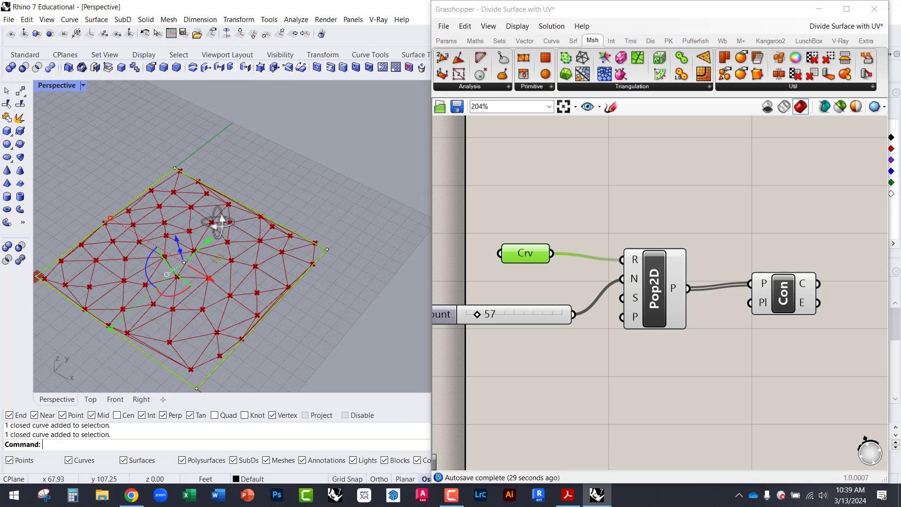
{"action": "left_click_drag", "start_coordinate": [111, 217], "coordinate": [82, 195]}
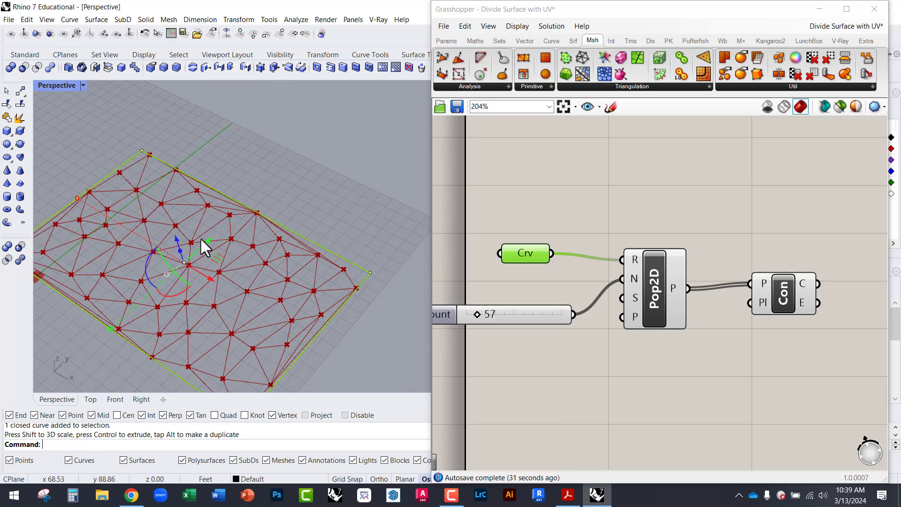
Reselect the rectangle's curve and stretch it along the Y axis with the gumball.
{"action": "scroll", "coordinate": [200, 238], "scroll_direction": "down", "scroll_amount": 4}
{"action": "left_click", "coordinate": [264, 232]}
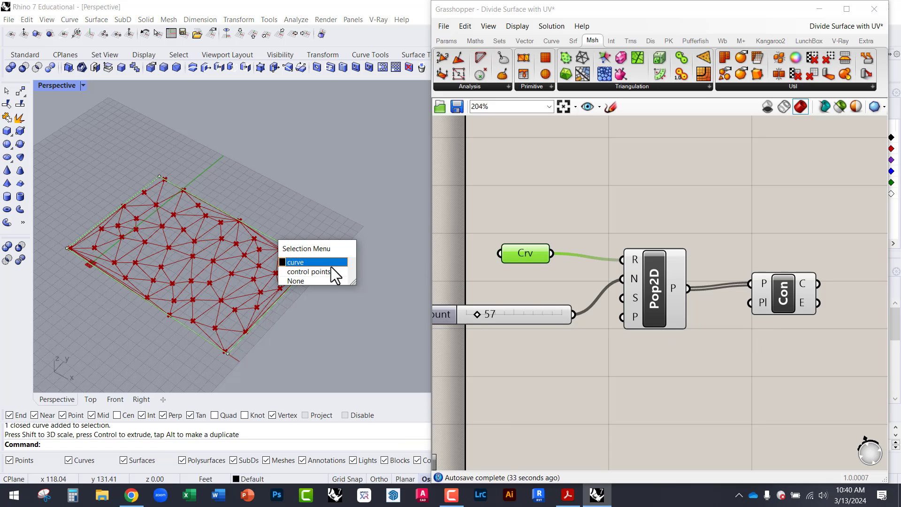
{"action": "left_click", "coordinate": [317, 263]}
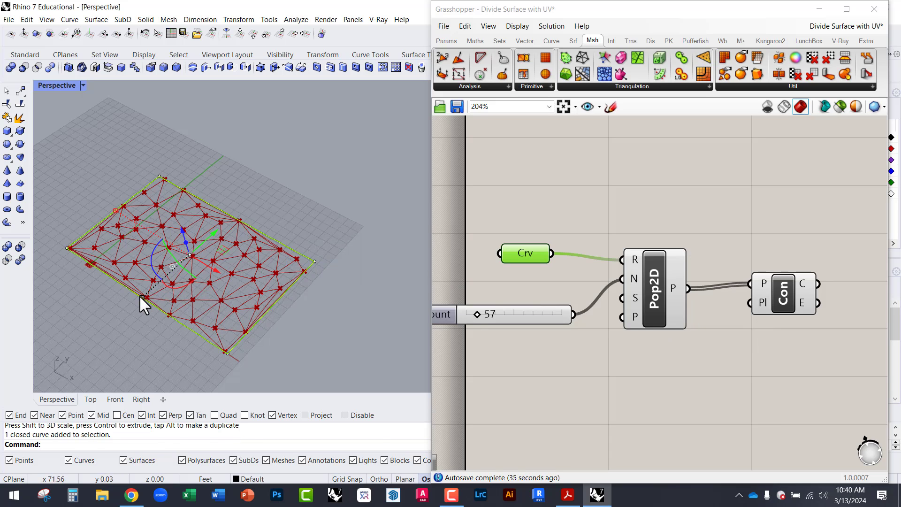
{"action": "left_click_drag", "start_coordinate": [140, 296], "coordinate": [88, 181]}
{"action": "scroll", "coordinate": [197, 255], "scroll_direction": "up", "scroll_amount": 3}
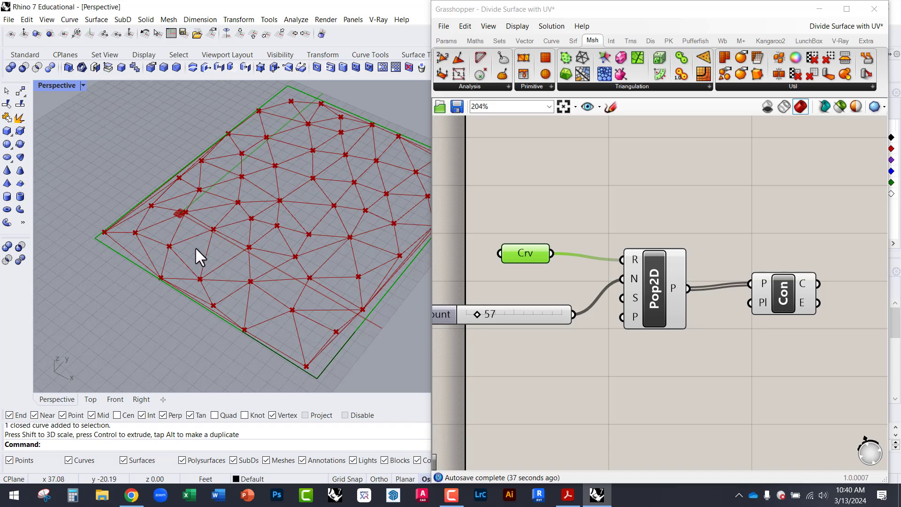
{"action": "scroll", "coordinate": [161, 258], "scroll_direction": "up", "scroll_amount": 3}
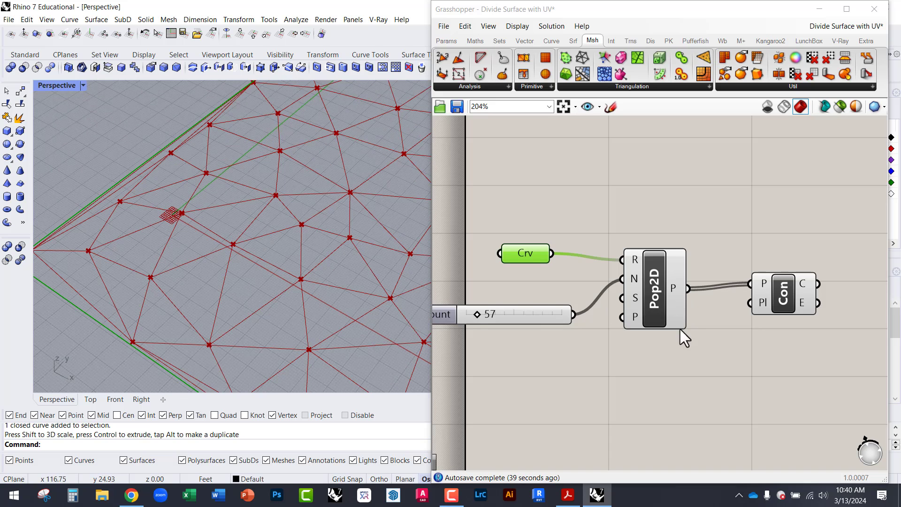
{"action": "left_click_drag", "start_coordinate": [694, 372], "coordinate": [645, 366]}
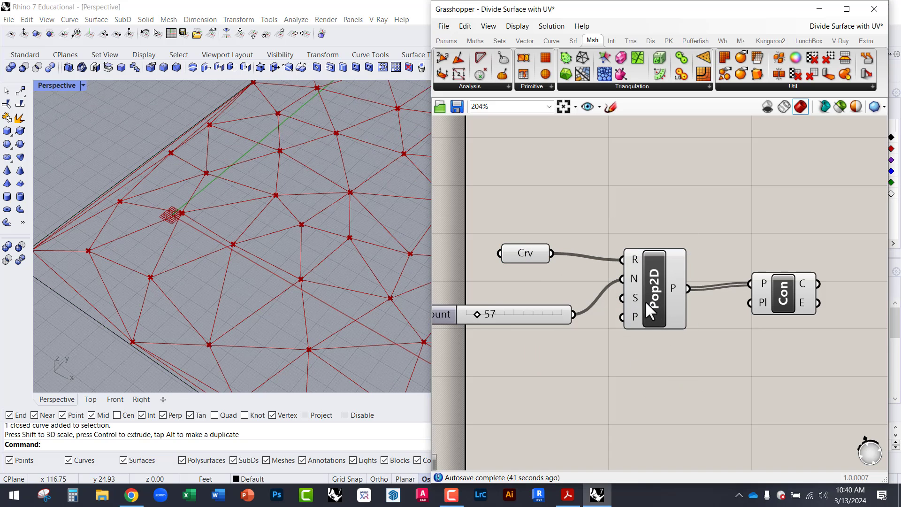
{"action": "left_click", "coordinate": [642, 307]}
{"action": "left_click", "coordinate": [525, 261]}
{"action": "left_click", "coordinate": [493, 237]}
{"action": "scroll", "coordinate": [150, 287], "scroll_direction": "down", "scroll_amount": 3}
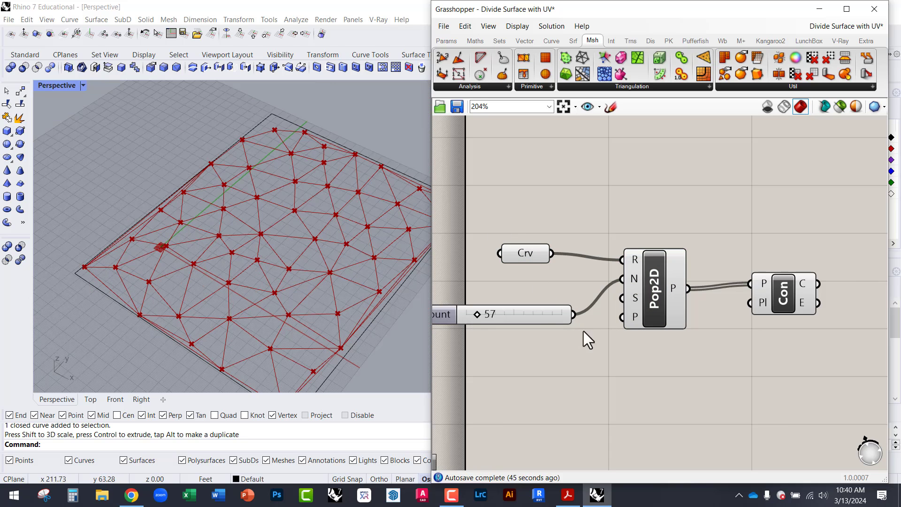
Disable the Crv, Count slider and Populate 2D components feeding Delaunay Edges.
{"action": "left_click_drag", "start_coordinate": [661, 359], "coordinate": [503, 221]}
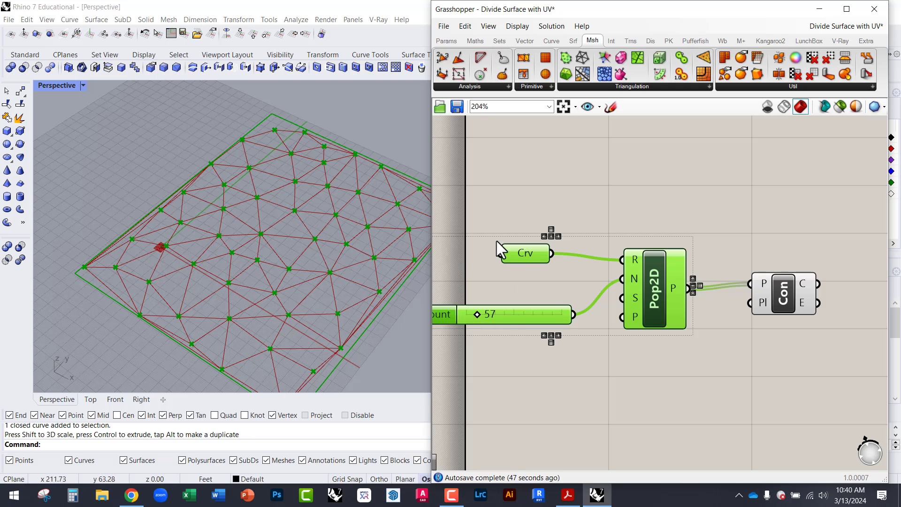
{"action": "left_click", "coordinate": [620, 353]}
{"action": "left_click_drag", "start_coordinate": [657, 377], "coordinate": [522, 240]}
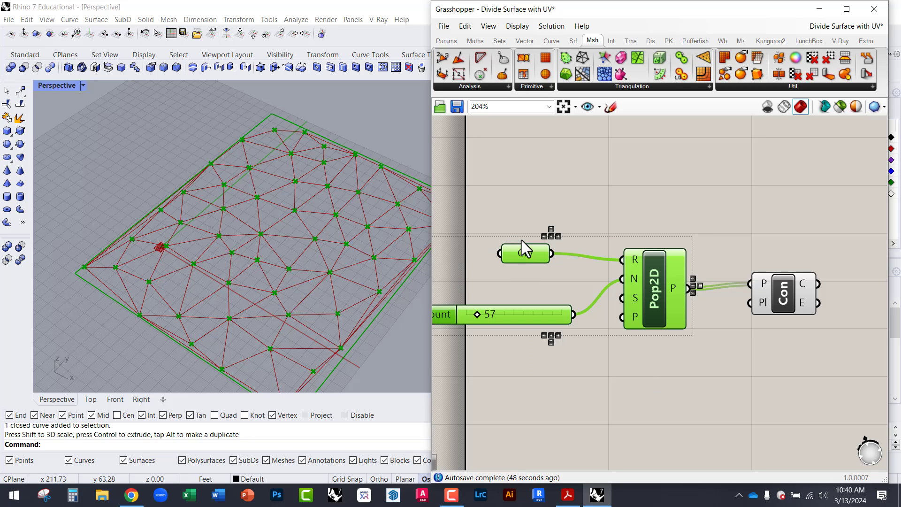
{"action": "right_click", "coordinate": [527, 177]}
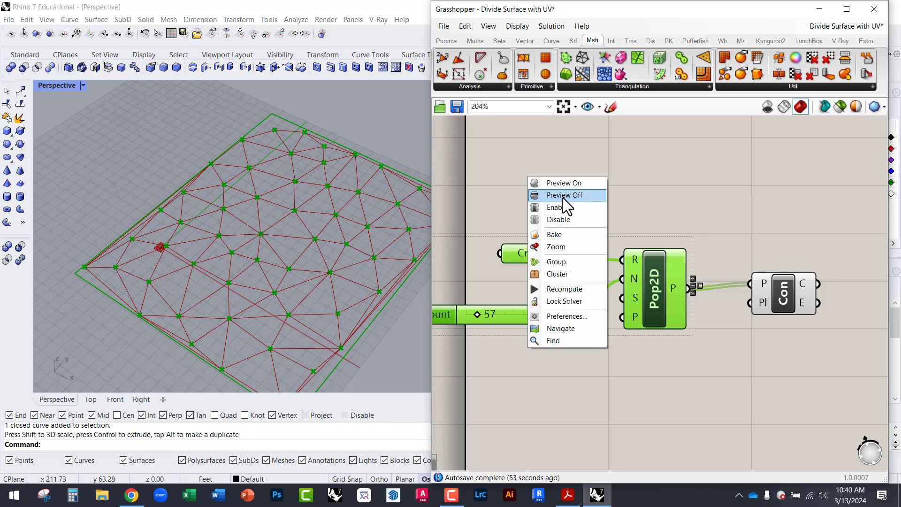
{"action": "left_click", "coordinate": [560, 222]}
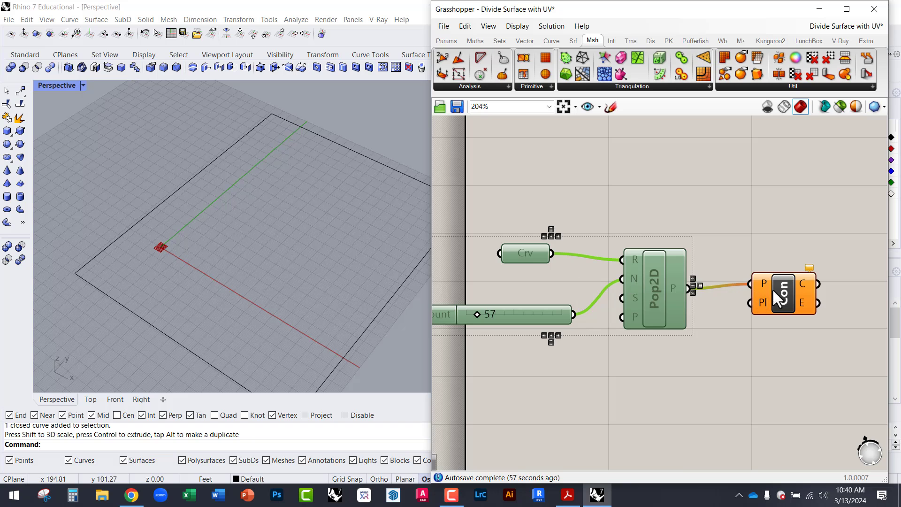
{"action": "left_click", "coordinate": [783, 301]}
{"action": "left_click", "coordinate": [718, 260]}
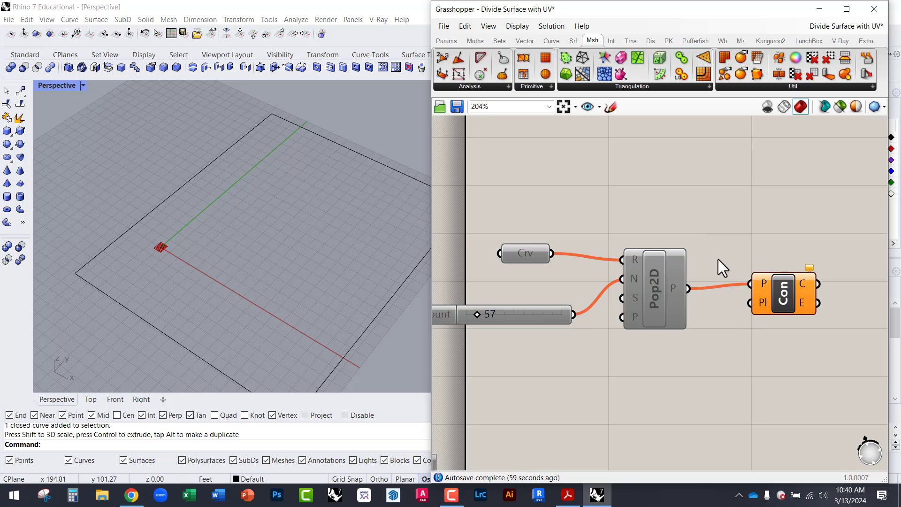
Enable Crv, the Count slider and Populate 2D again.
{"action": "mouse_move", "coordinate": [785, 291]}
{"action": "left_mouse_down"}
{"action": "mouse_move", "coordinate": [776, 286]}
{"action": "mouse_move", "coordinate": [783, 297]}
{"action": "left_mouse_up"}
{"action": "left_click_drag", "start_coordinate": [679, 375], "coordinate": [486, 227]}
{"action": "right_click", "coordinate": [604, 202]}
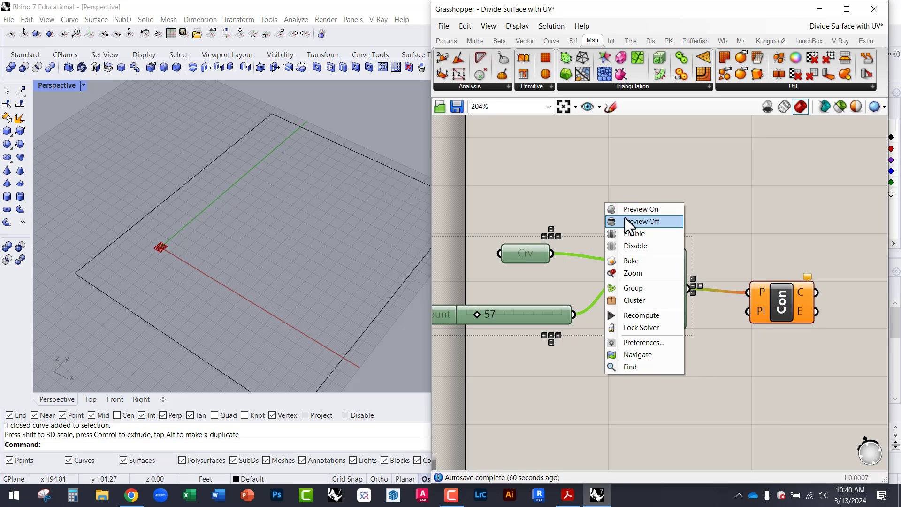
{"action": "left_click", "coordinate": [638, 233]}
Turn off the preview of Crv, the Count slider and Populate 2D, leaving only the Delaunay edges displayed.
{"action": "left_click", "coordinate": [683, 348]}
{"action": "left_click_drag", "start_coordinate": [694, 370], "coordinate": [494, 219]}
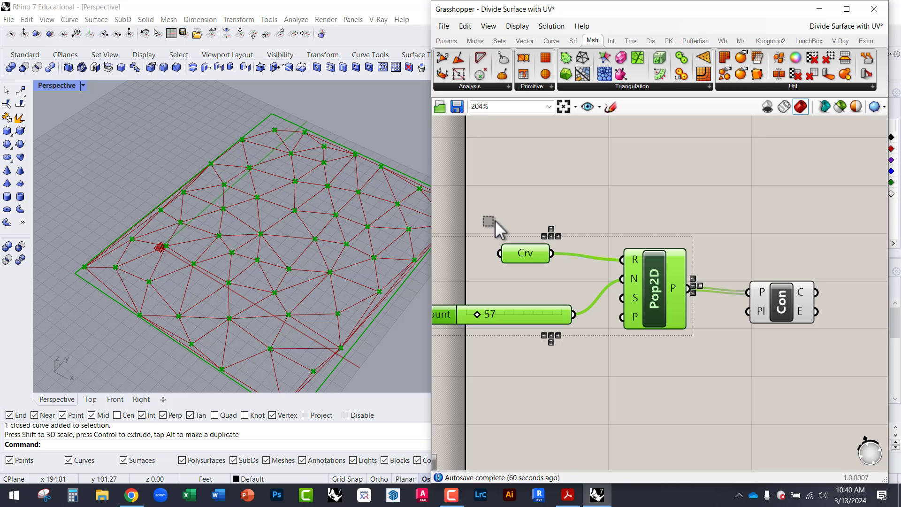
{"action": "right_click", "coordinate": [539, 190]}
{"action": "left_click", "coordinate": [568, 206]}
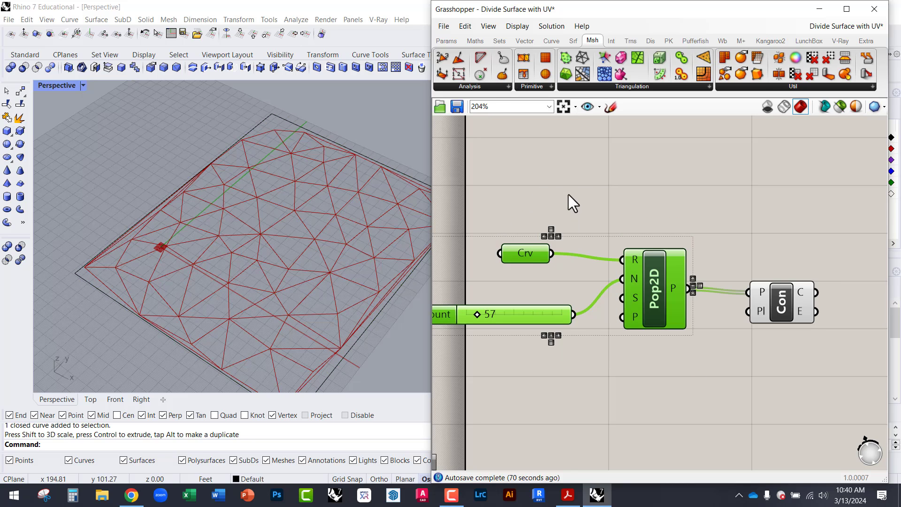
{"action": "left_click", "coordinate": [568, 194]}
Nudge Populate 2D and Delaunay Edges so the wire between their P output and P input runs straight.
{"action": "left_click", "coordinate": [776, 305]}
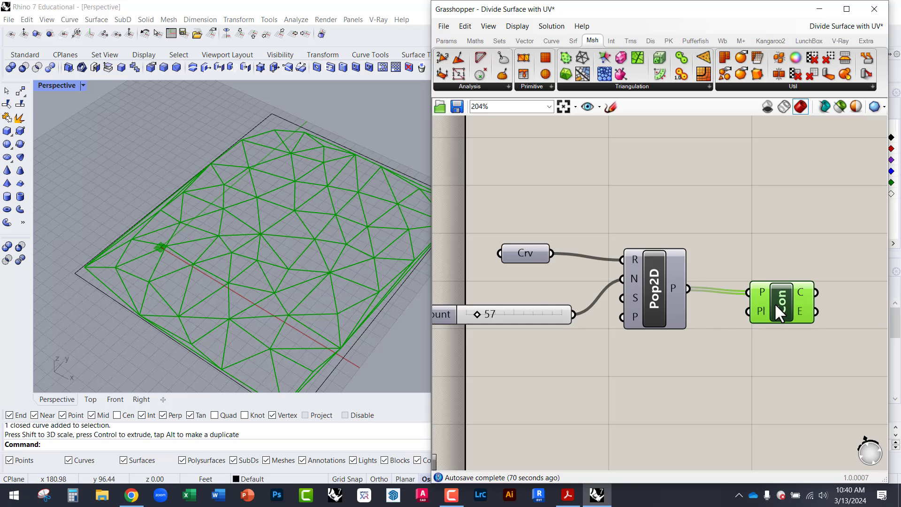
{"action": "left_click", "coordinate": [652, 296]}
{"action": "left_click", "coordinate": [782, 305]}
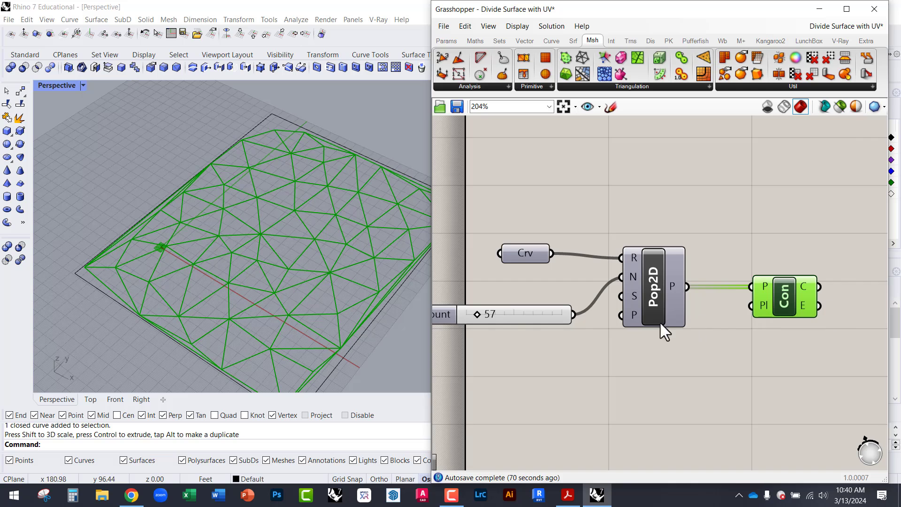
{"action": "scroll", "coordinate": [483, 311], "scroll_direction": "down", "scroll_amount": 3}
{"action": "scroll", "coordinate": [558, 295], "scroll_direction": "up", "scroll_amount": 5}
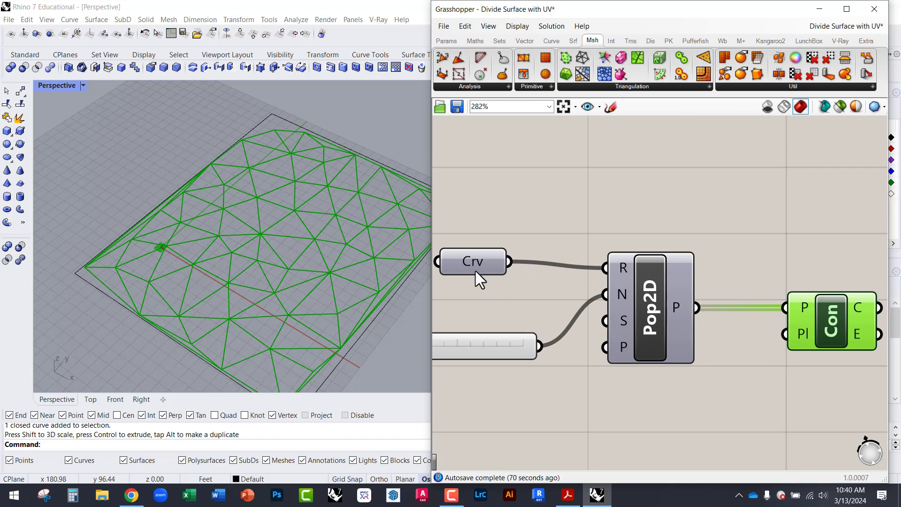
{"action": "scroll", "coordinate": [479, 271], "scroll_direction": "down", "scroll_amount": 1}
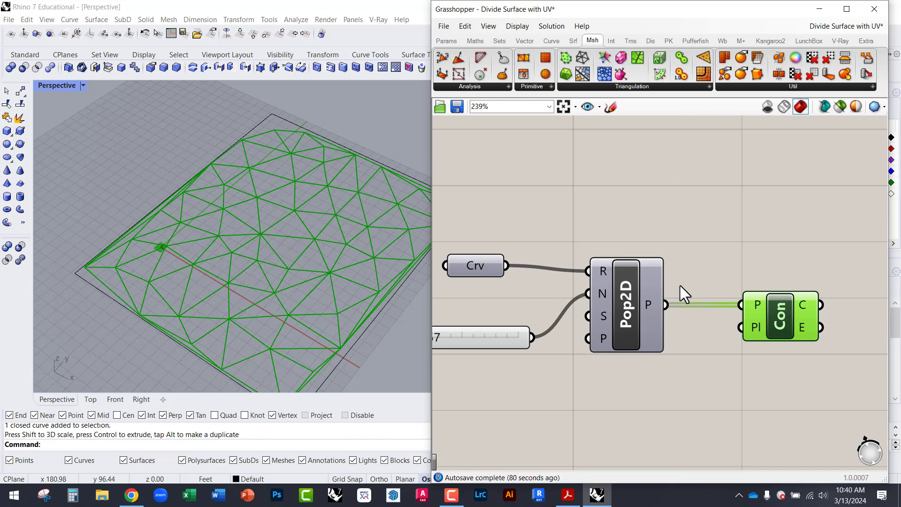
{"action": "scroll", "coordinate": [516, 237], "scroll_direction": "down", "scroll_amount": 1}
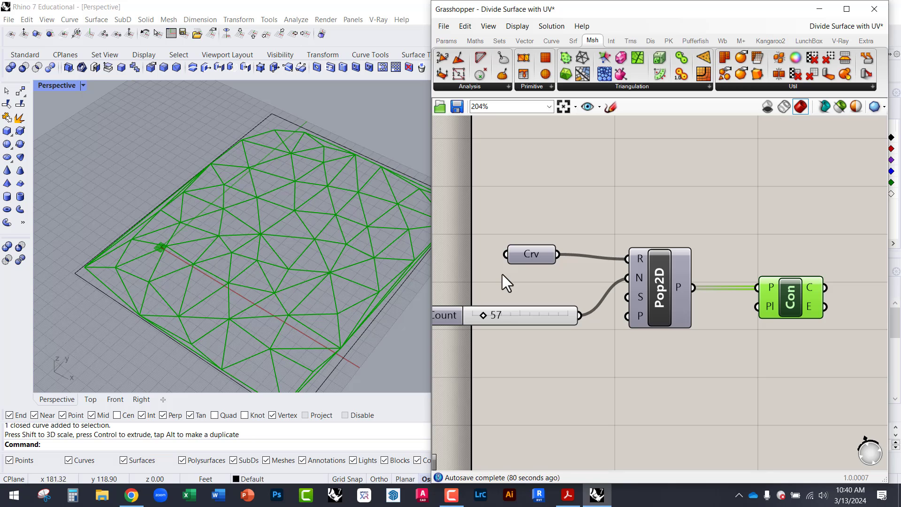
Align the Crv component with Populate 2D's R input and select the Delaunay Edges component to highlight its edges.
{"action": "mouse_move", "coordinate": [527, 248]}
{"action": "left_mouse_down"}
{"action": "mouse_move", "coordinate": [519, 246]}
{"action": "mouse_move", "coordinate": [527, 264]}
{"action": "left_mouse_up"}
{"action": "scroll", "coordinate": [545, 271], "scroll_direction": "up", "scroll_amount": 2}
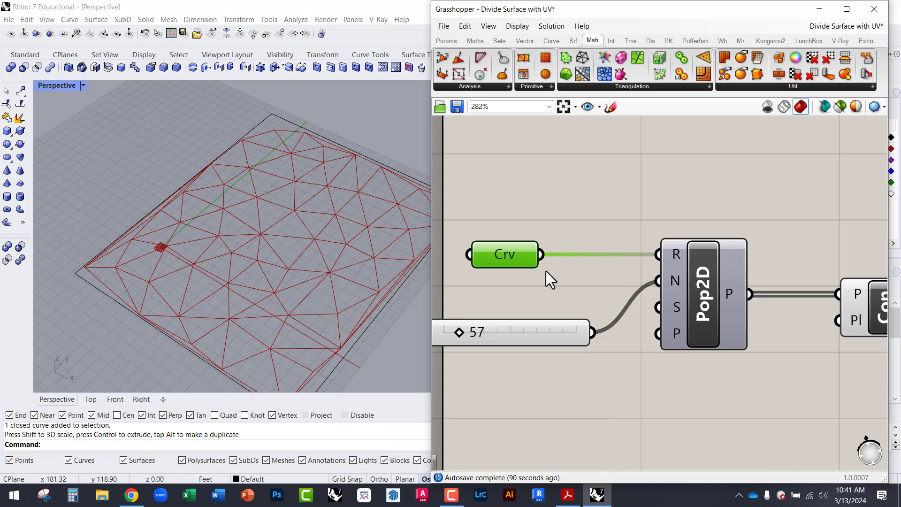
{"action": "right_click_drag", "start_coordinate": [677, 246], "coordinate": [645, 235]}
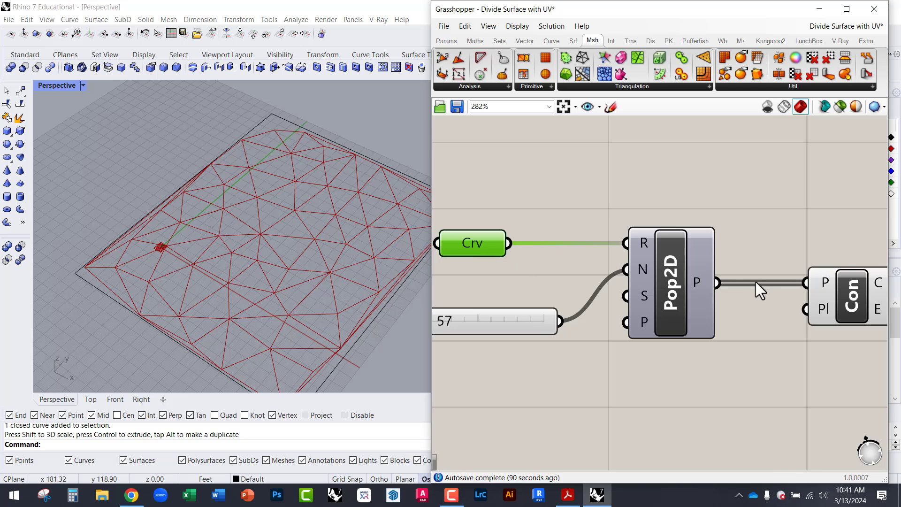
{"action": "right_click_drag", "start_coordinate": [757, 288], "coordinate": [618, 291]}
{"action": "scroll", "coordinate": [618, 291], "scroll_direction": "down", "scroll_amount": 2}
{"action": "mouse_move", "coordinate": [725, 315]}
{"action": "left_mouse_down"}
{"action": "mouse_move", "coordinate": [755, 306]}
{"action": "mouse_move", "coordinate": [733, 315]}
{"action": "left_mouse_up"}
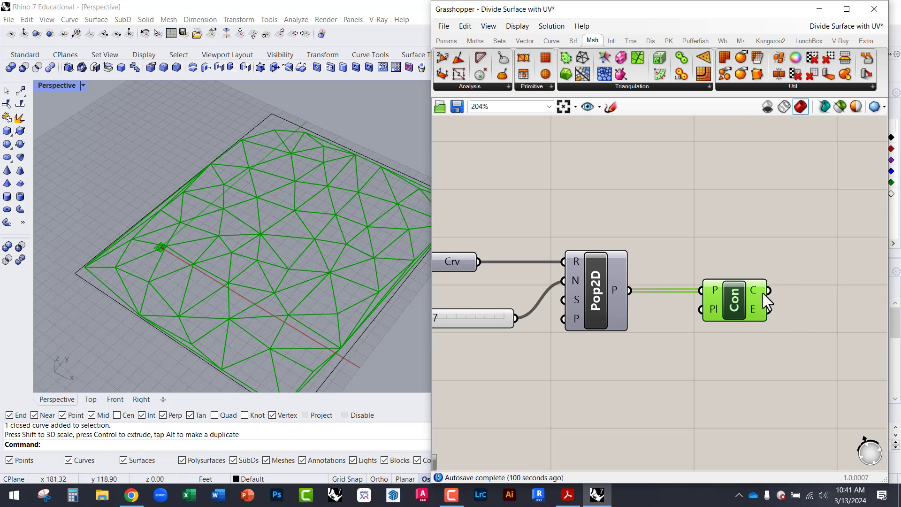
Examine what the Connectivity (C) and E outputs of Delaunay Edges contain.
{"action": "right_click_drag", "start_coordinate": [788, 296], "coordinate": [708, 286]}
{"action": "scroll", "coordinate": [671, 300], "scroll_direction": "up", "scroll_amount": 4}
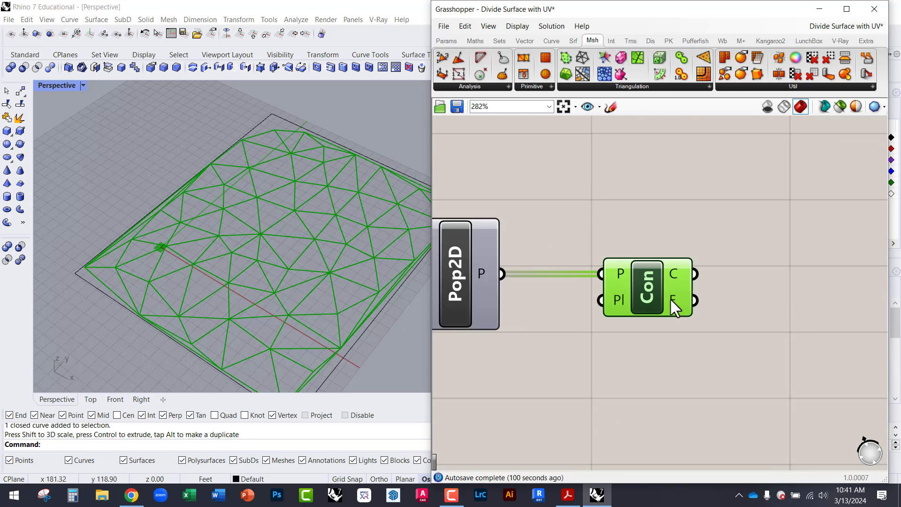
{"action": "mouse_move", "coordinate": [679, 266]}
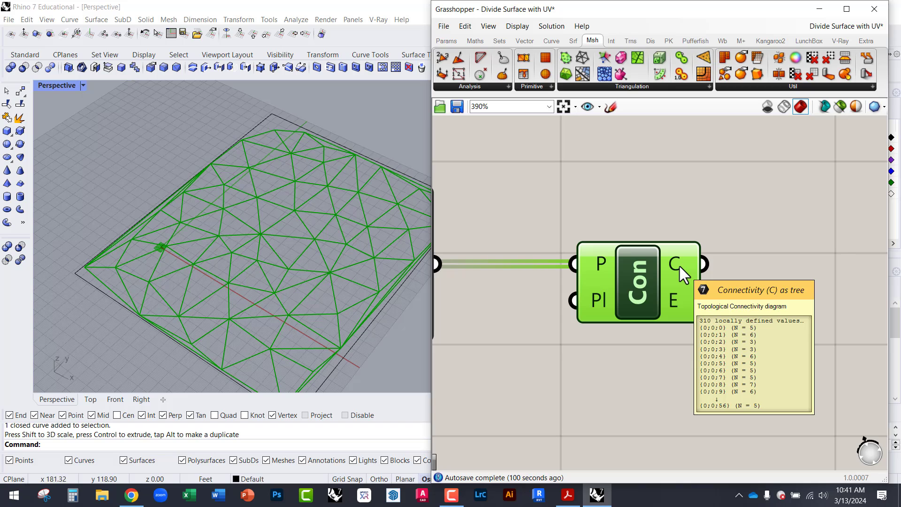
{"action": "mouse_move", "coordinate": [676, 298]}
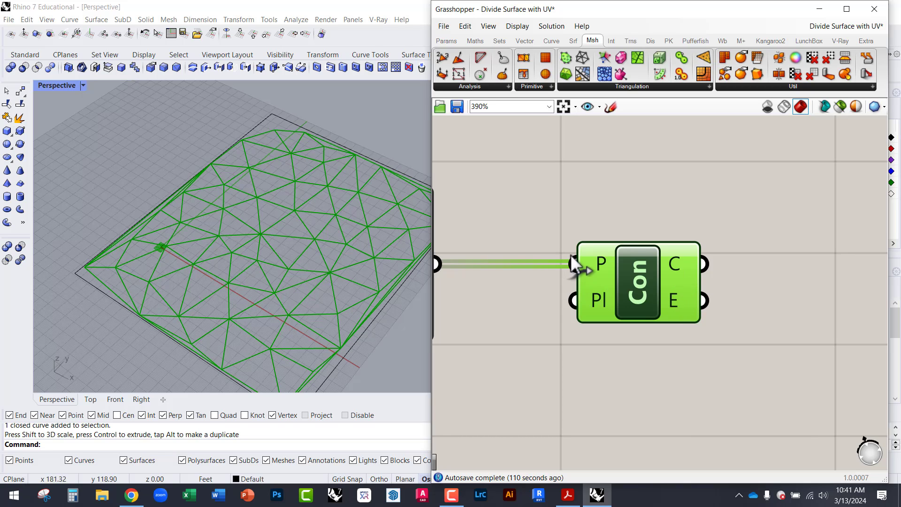
Add a Curve parameter beside Delaunay Edges and feed it from the E output.
{"action": "left_click", "coordinate": [627, 211]}
{"action": "scroll", "coordinate": [596, 224], "scroll_direction": "down", "scroll_amount": 3}
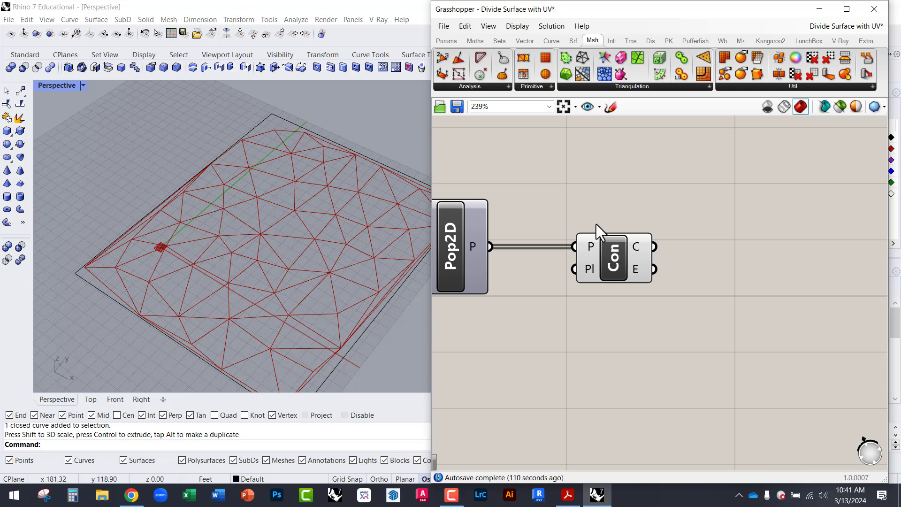
{"action": "double_click", "coordinate": [724, 238]}
{"action": "type", "text": "crv"}
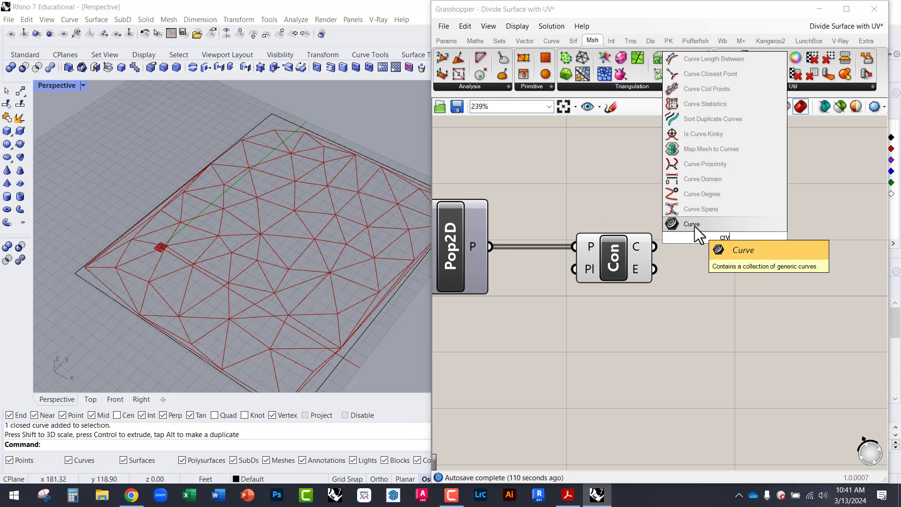
{"action": "left_click", "coordinate": [694, 226]}
{"action": "left_click_drag", "start_coordinate": [695, 238], "coordinate": [664, 247]}
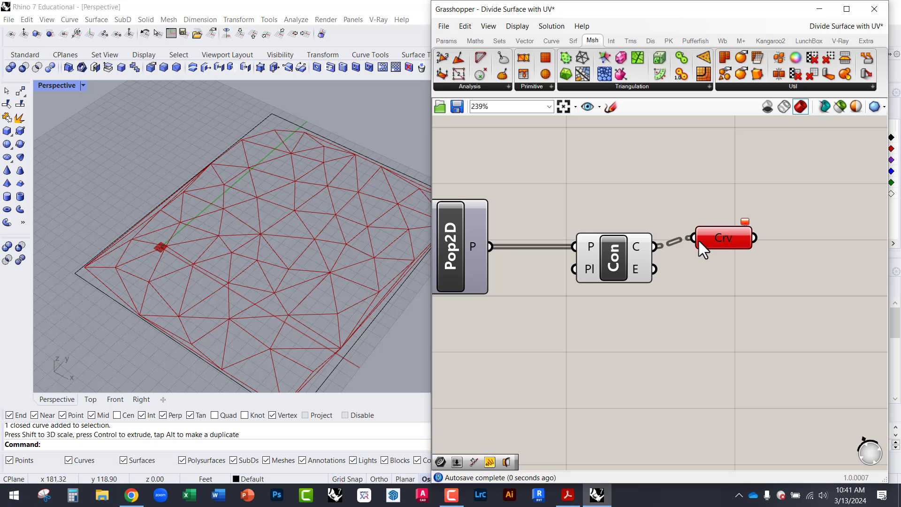
{"action": "left_click_drag", "start_coordinate": [647, 279], "coordinate": [652, 273]}
{"action": "left_click_drag", "start_coordinate": [713, 245], "coordinate": [754, 249]}
{"action": "right_click_drag", "start_coordinate": [694, 257], "coordinate": [567, 273]}
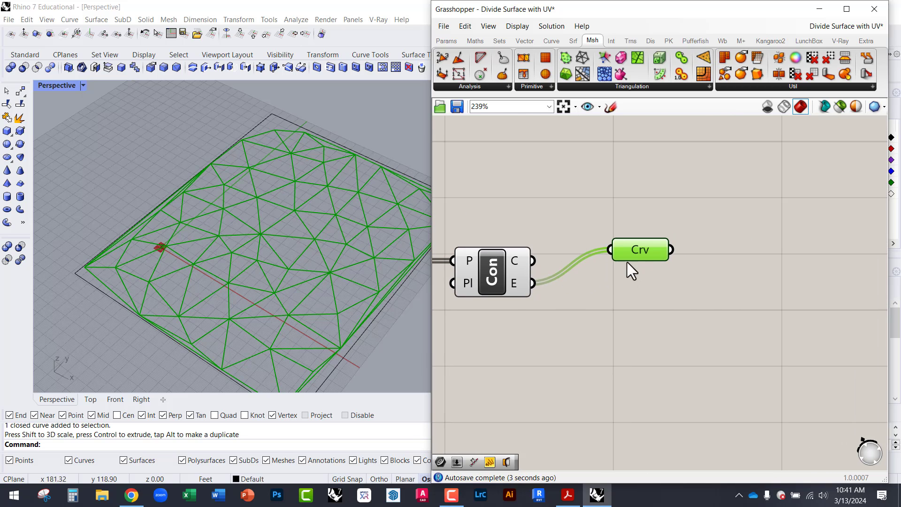
Bake the Curve parameter's Delaunay edges into Rhino and close the Grasshopper window.
{"action": "middle_click", "coordinate": [676, 291]}
{"action": "left_click", "coordinate": [702, 314]}
{"action": "left_click", "coordinate": [725, 251]}
{"action": "left_click", "coordinate": [874, 9]}
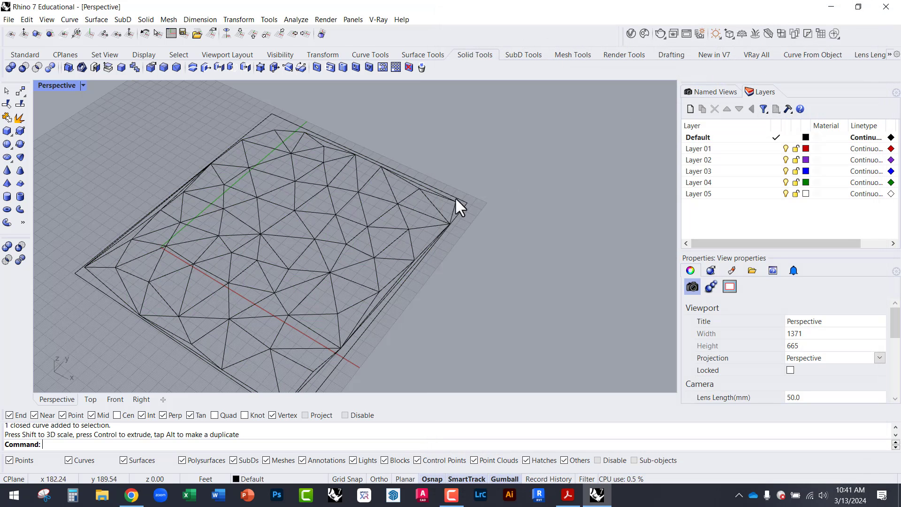
Select several baked Delaunay edges one at a time to check whether they are separate curves.
{"action": "left_click", "coordinate": [376, 221]}
{"action": "scroll", "coordinate": [383, 227], "scroll_direction": "up", "scroll_amount": 6}
{"action": "left_click", "coordinate": [392, 226]}
{"action": "left_click", "coordinate": [390, 261]}
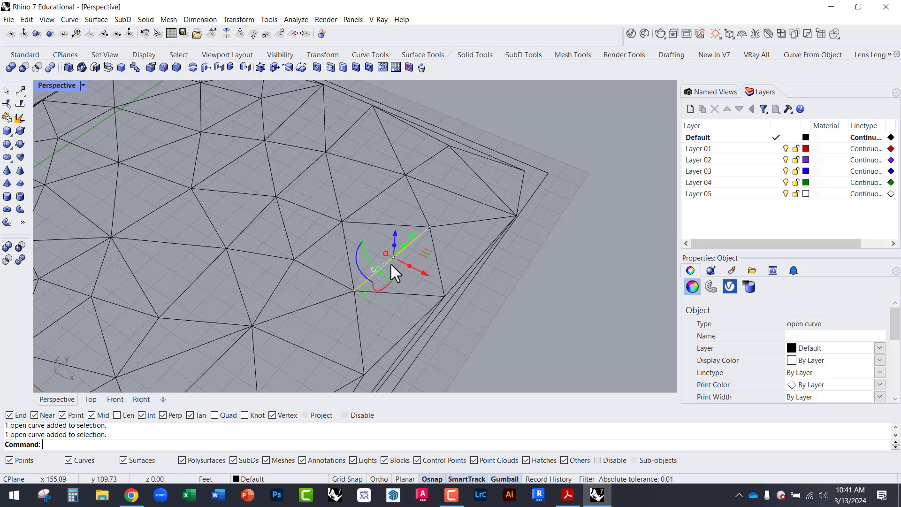
{"action": "left_click", "coordinate": [398, 299]}
{"action": "left_click", "coordinate": [349, 270]}
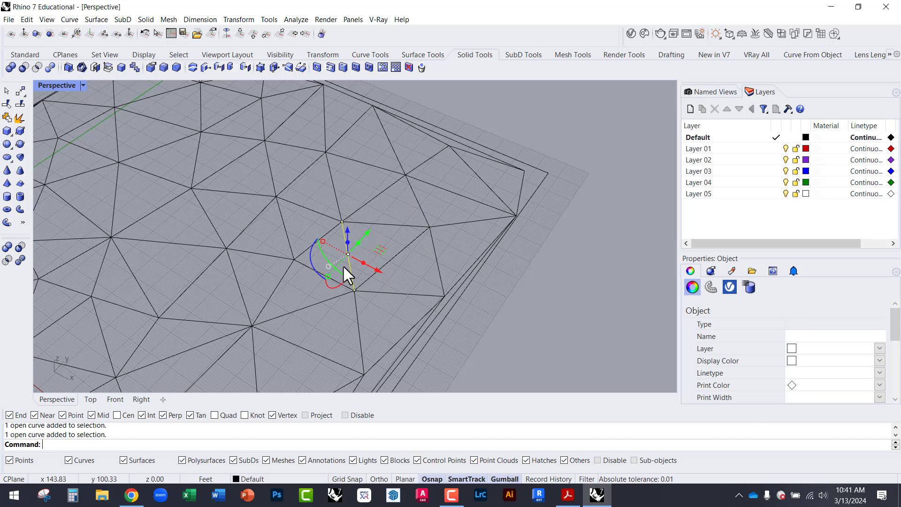
{"action": "left_click", "coordinate": [307, 268]}
{"action": "left_click", "coordinate": [261, 274]}
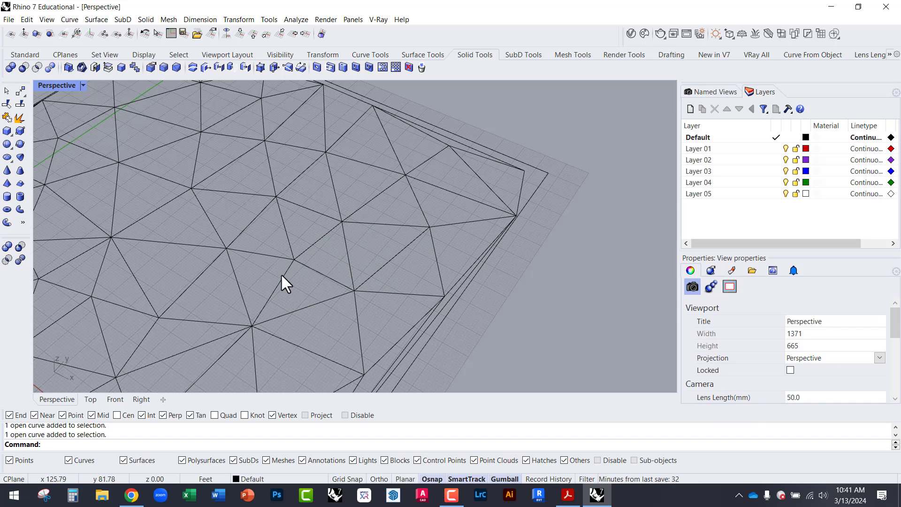
Undo the bake of the Delaunay edge curves and reopen the Grasshopper window.
{"action": "key", "text": "ctrl+z"}
{"action": "type", "text": "Grasshopper"}
{"action": "key", "text": "Return"}
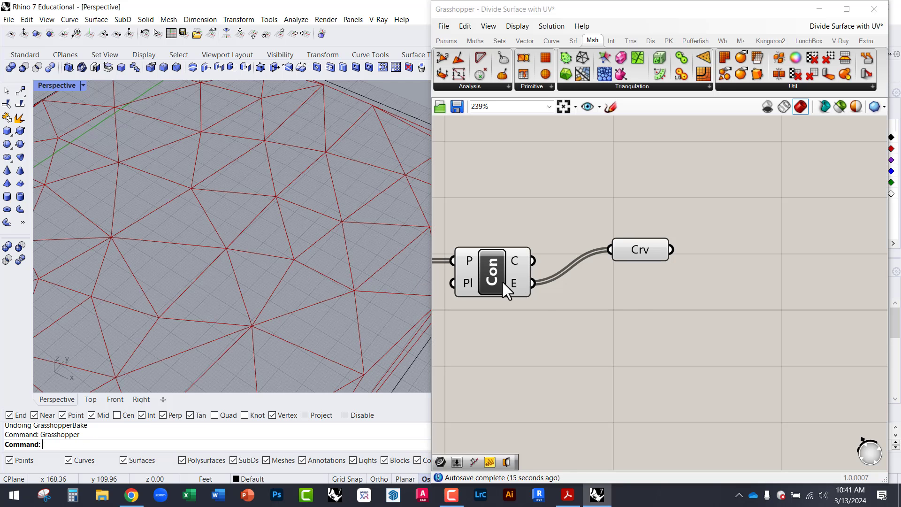
{"action": "scroll", "coordinate": [339, 267], "scroll_direction": "down", "scroll_amount": 5}
{"action": "scroll", "coordinate": [282, 244], "scroll_direction": "up", "scroll_amount": 5}
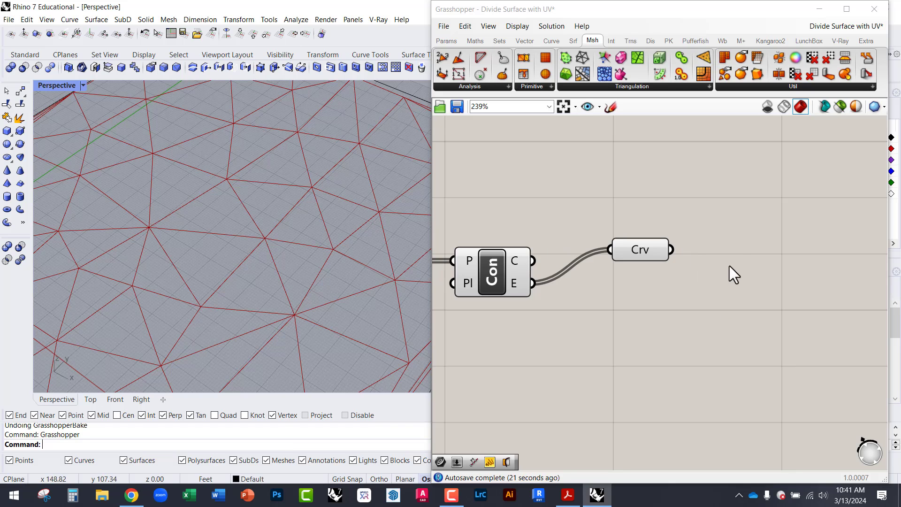
Add a Pipe component beside the Crv parameter and feed its Curve (C) input from Crv.
{"action": "double_click", "coordinate": [719, 210]}
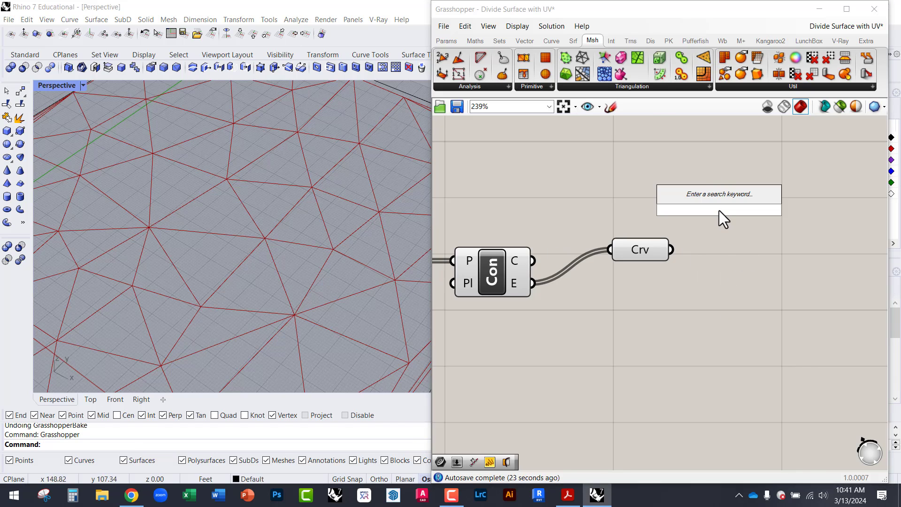
{"action": "type", "text": "pip"}
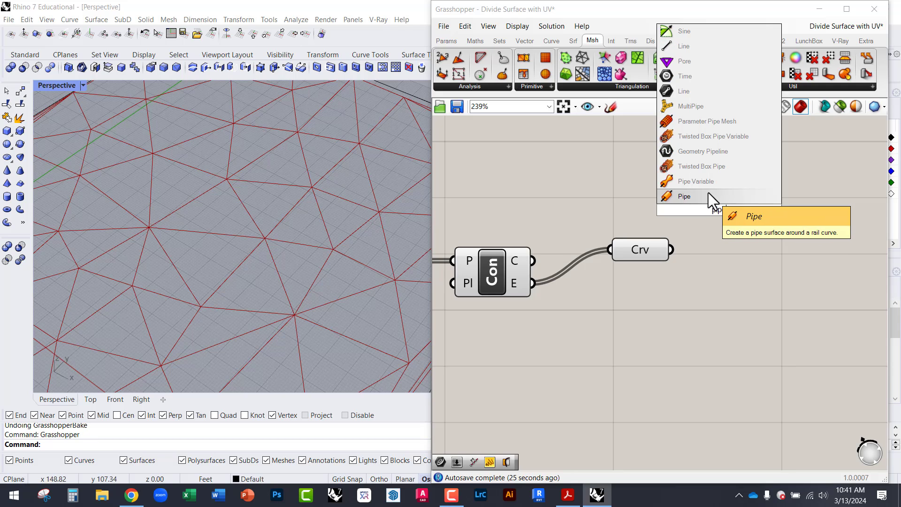
{"action": "left_click", "coordinate": [708, 194]}
{"action": "left_click_drag", "start_coordinate": [706, 200], "coordinate": [771, 261]}
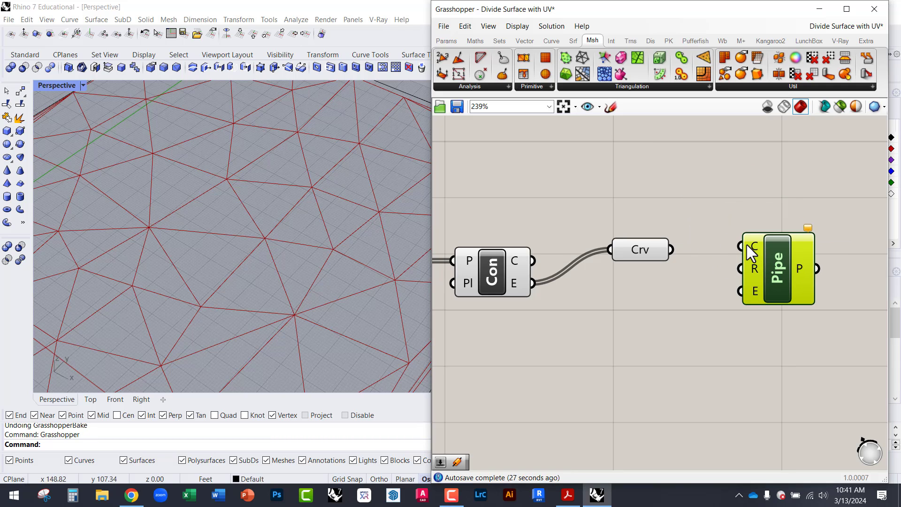
{"action": "right_click_drag", "start_coordinate": [755, 246], "coordinate": [702, 232]}
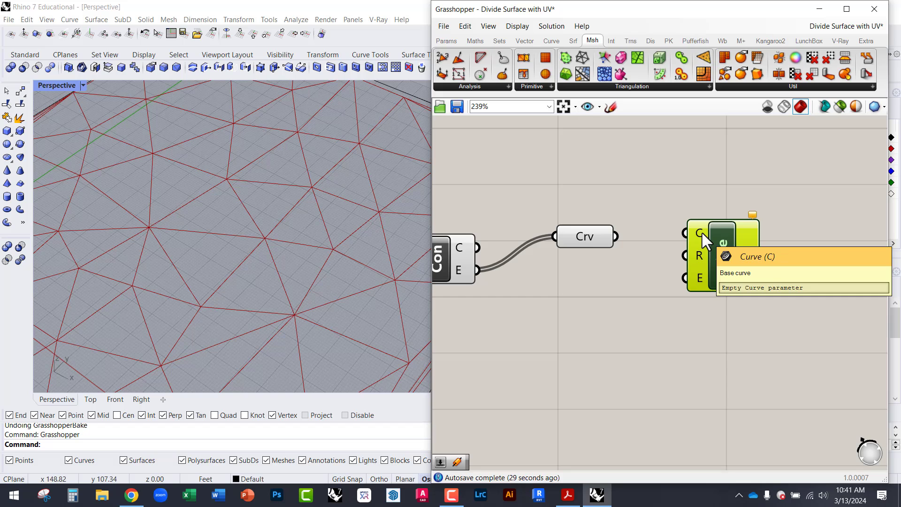
{"action": "left_click_drag", "start_coordinate": [614, 237], "coordinate": [685, 233]}
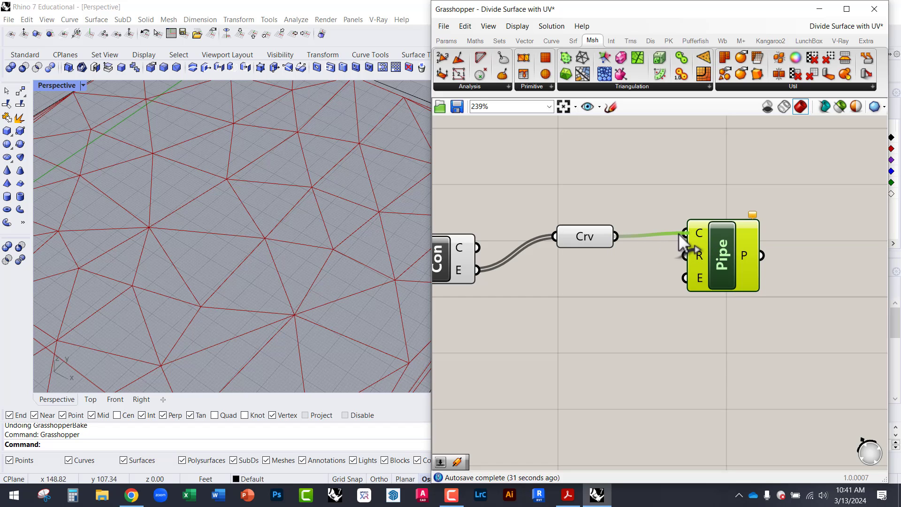
{"action": "left_click_drag", "start_coordinate": [719, 261], "coordinate": [731, 303]}
{"action": "left_click", "coordinate": [678, 312]}
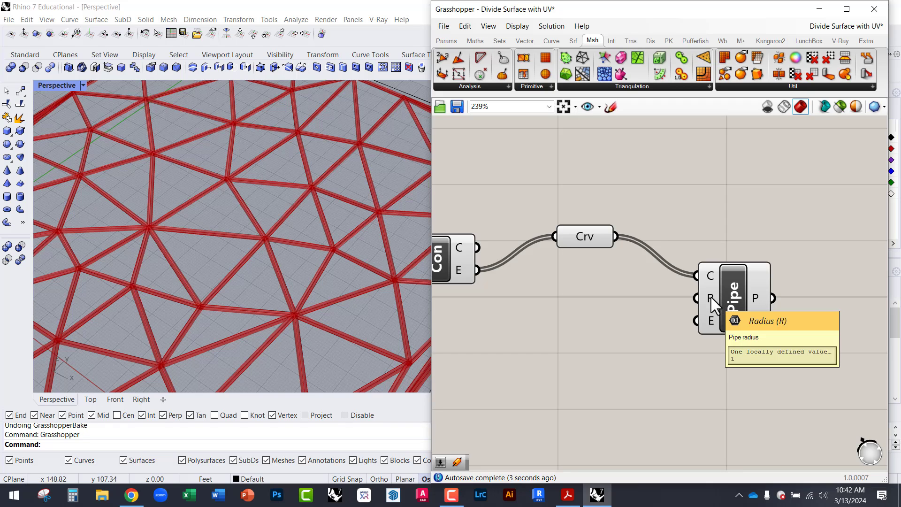
Add a number slider, connect it to Pipe's Radius (R) input and set it to 1.3.
{"action": "double_click", "coordinate": [622, 320]}
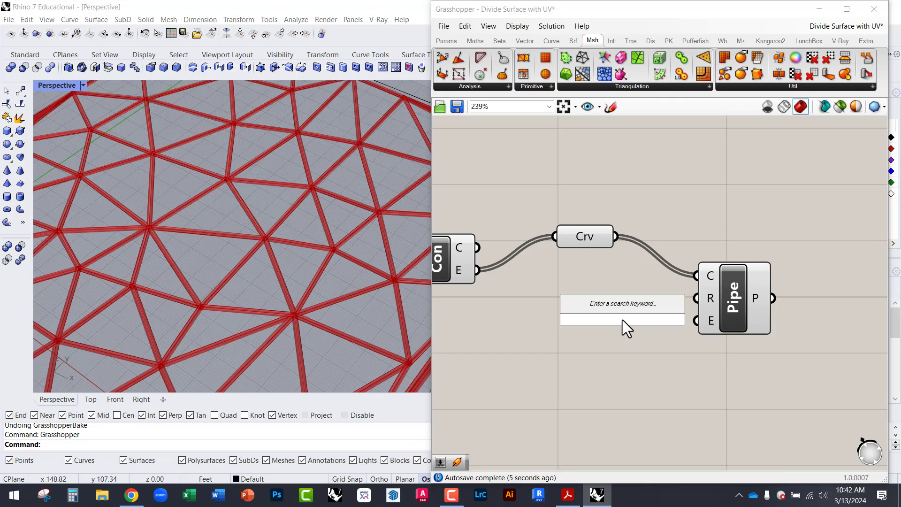
{"action": "type", "text": "1.2"}
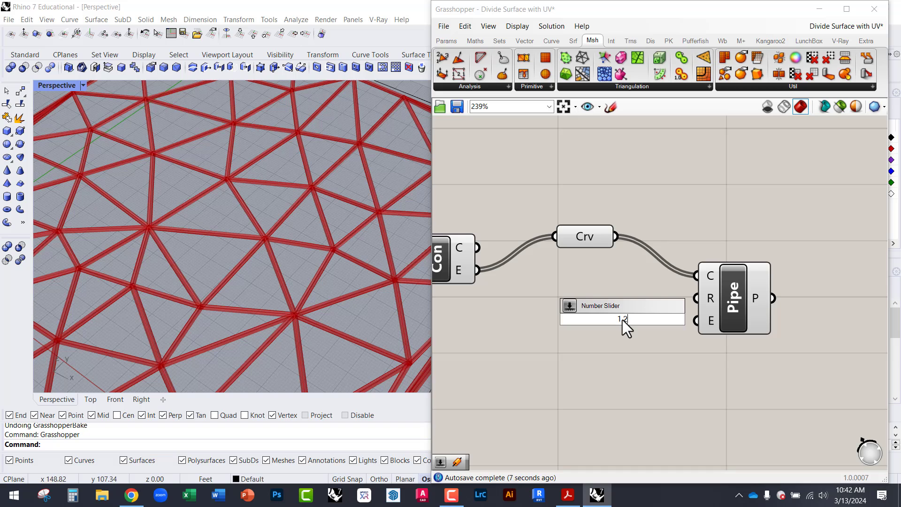
{"action": "key", "text": "Return"}
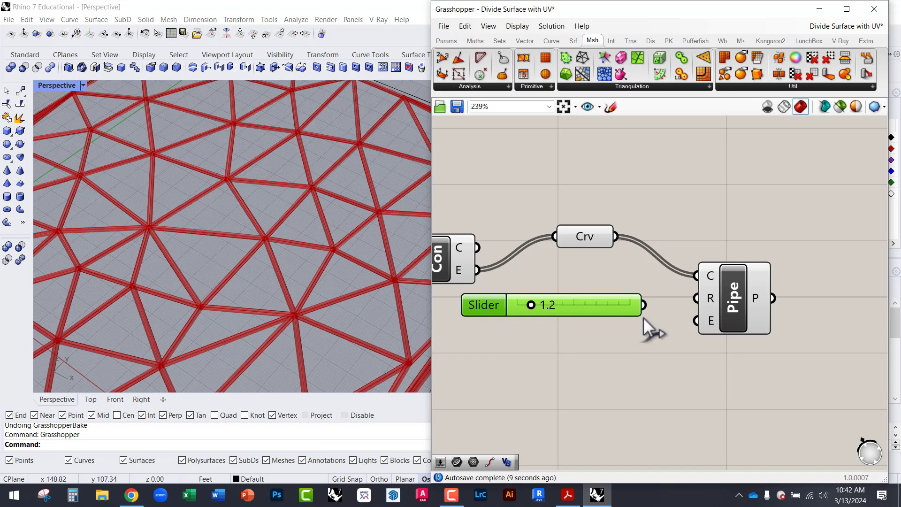
{"action": "left_click_drag", "start_coordinate": [644, 306], "coordinate": [696, 298]}
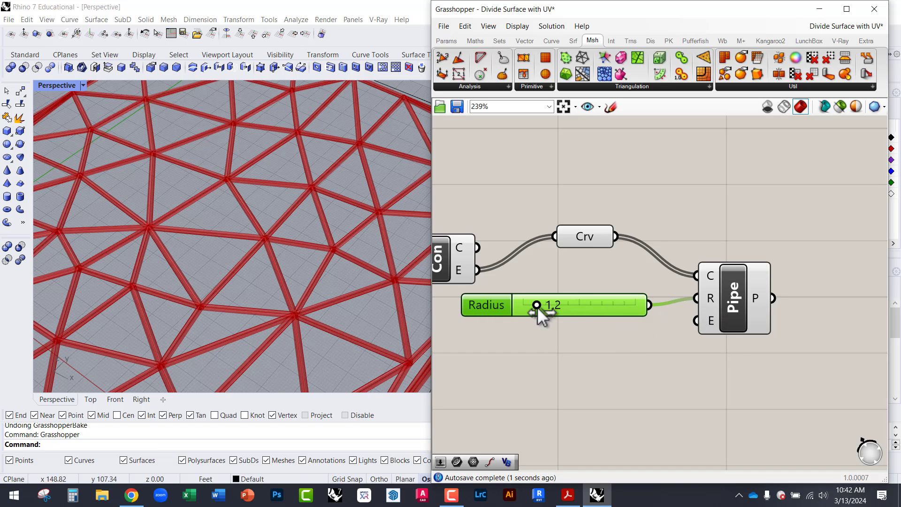
{"action": "mouse_move", "coordinate": [537, 306]}
{"action": "left_mouse_down"}
{"action": "mouse_move", "coordinate": [566, 305]}
{"action": "mouse_move", "coordinate": [537, 306]}
{"action": "left_mouse_up"}
Bake the Pipe component's output into Rhino and close the Grasshopper window.
{"action": "right_click_drag", "start_coordinate": [329, 291], "coordinate": [248, 252]}
{"action": "left_click", "coordinate": [714, 308]}
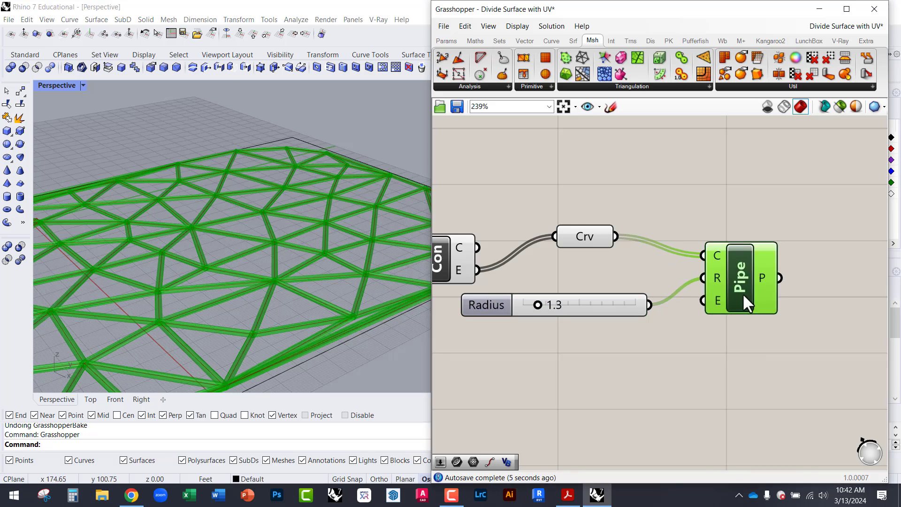
{"action": "right_click_drag", "start_coordinate": [673, 322], "coordinate": [529, 306]}
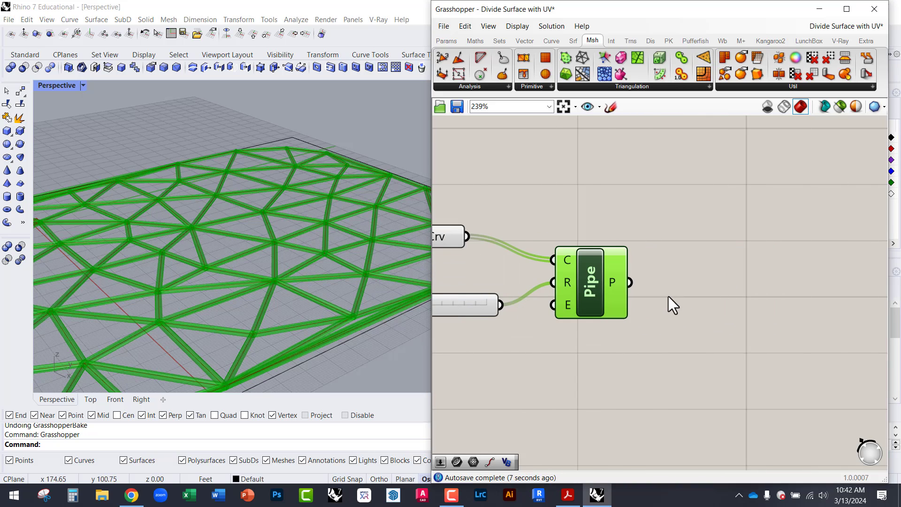
{"action": "left_click_drag", "start_coordinate": [599, 300], "coordinate": [597, 295]}
{"action": "right_click_drag", "start_coordinate": [413, 292], "coordinate": [278, 312]}
{"action": "scroll", "coordinate": [278, 311], "scroll_direction": "down", "scroll_amount": 5}
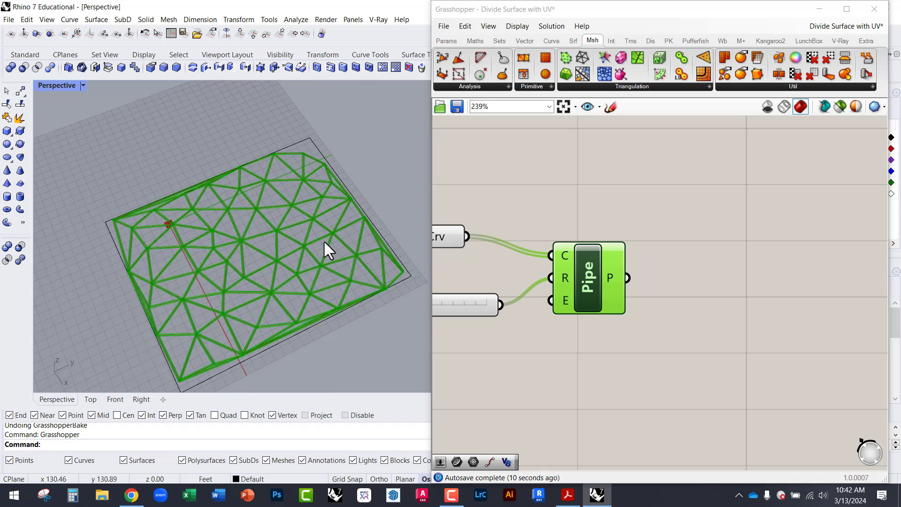
{"action": "middle_click", "coordinate": [708, 274]}
{"action": "left_click", "coordinate": [729, 296]}
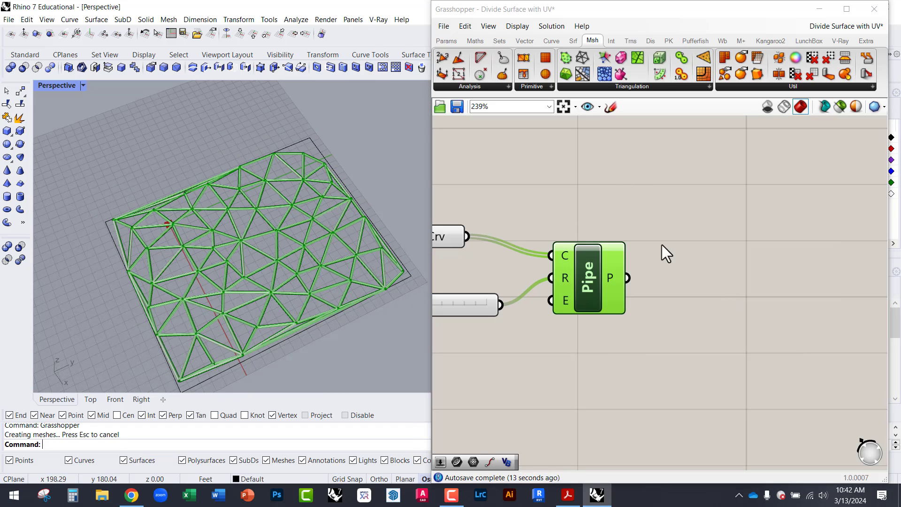
{"action": "left_click", "coordinate": [874, 9]}
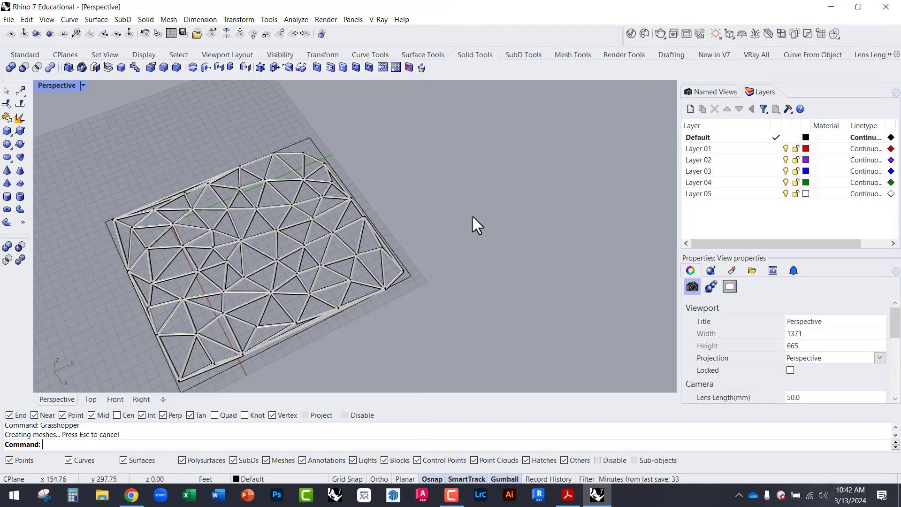
Select individual baked pipes and look closely at their joints to check whether they are separate objects.
{"action": "scroll", "coordinate": [428, 267], "scroll_direction": "up", "scroll_amount": 5}
{"action": "left_click", "coordinate": [372, 234]}
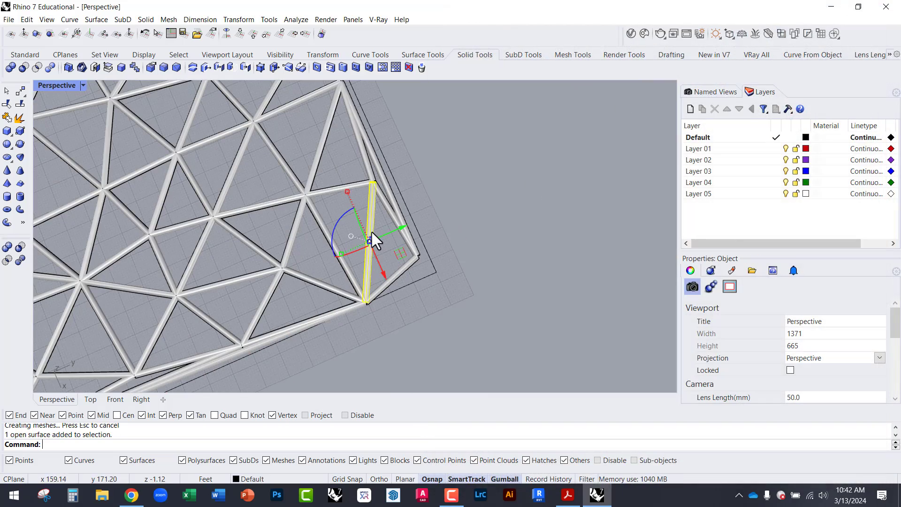
{"action": "left_click", "coordinate": [500, 246]}
{"action": "scroll", "coordinate": [516, 328], "scroll_direction": "down", "scroll_amount": 4}
{"action": "right_click_drag", "start_coordinate": [422, 337], "coordinate": [368, 293]}
{"action": "scroll", "coordinate": [253, 357], "scroll_direction": "up", "scroll_amount": 3}
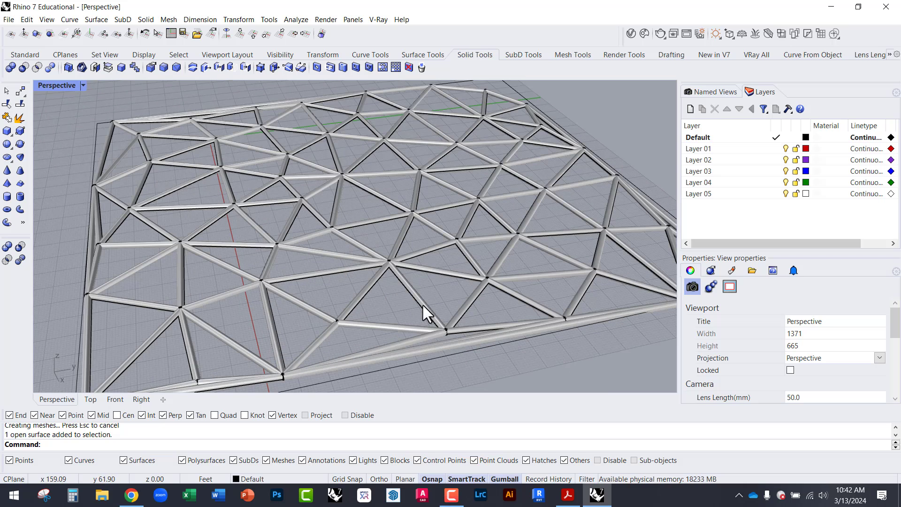
{"action": "left_click", "coordinate": [405, 221]}
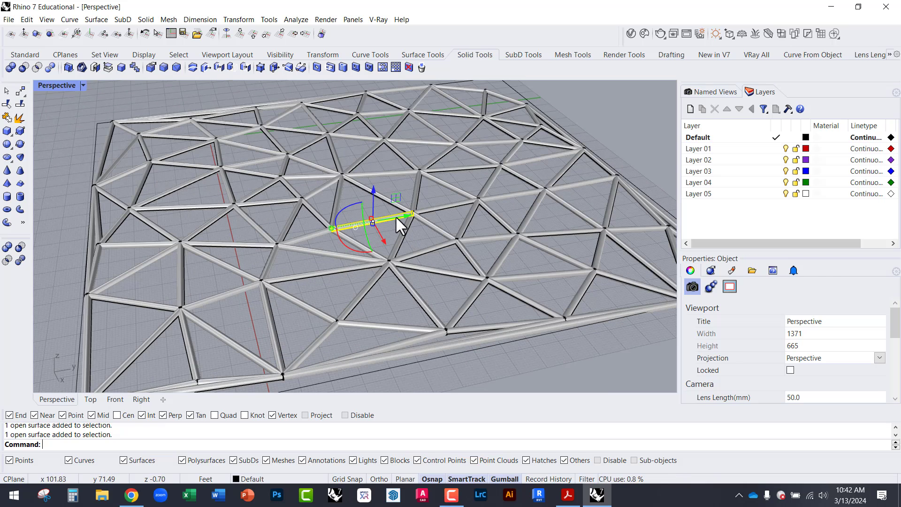
{"action": "key", "text": "Escape"}
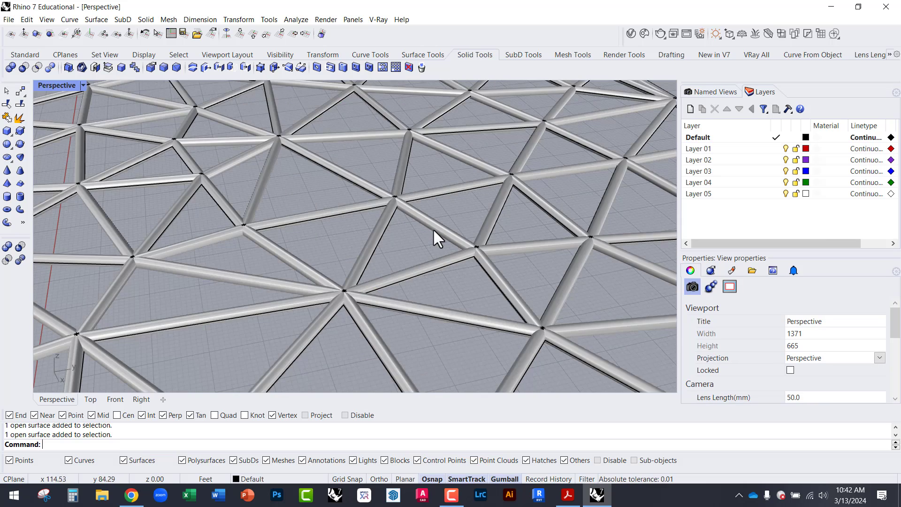
Undo the bake of the pipes and reopen the Grasshopper window.
{"action": "key", "text": "ctrl+z"}
{"action": "type", "text": "Grasshopper"}
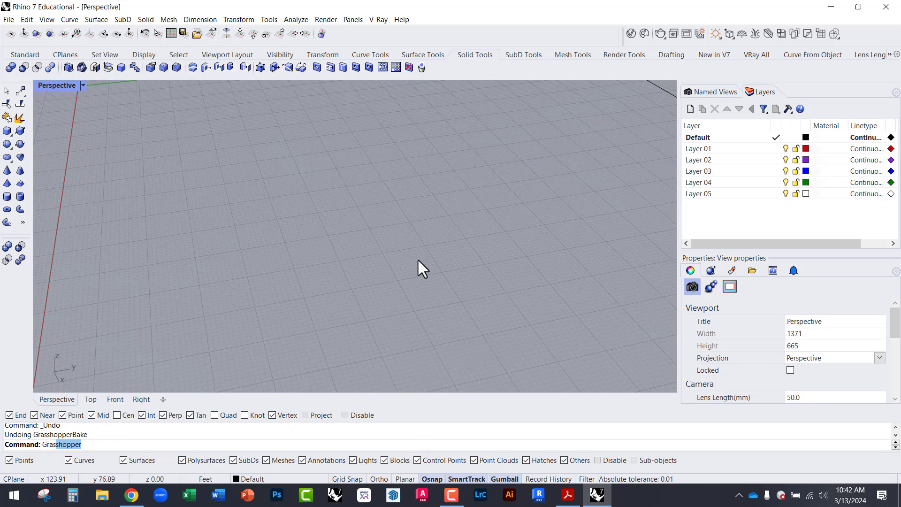
{"action": "key", "text": "Return"}
Add a Group component, connect Pipe's P output to its Objects (O) input and align it with Pipe.
{"action": "right_click_drag", "start_coordinate": [650, 286], "coordinate": [657, 253]}
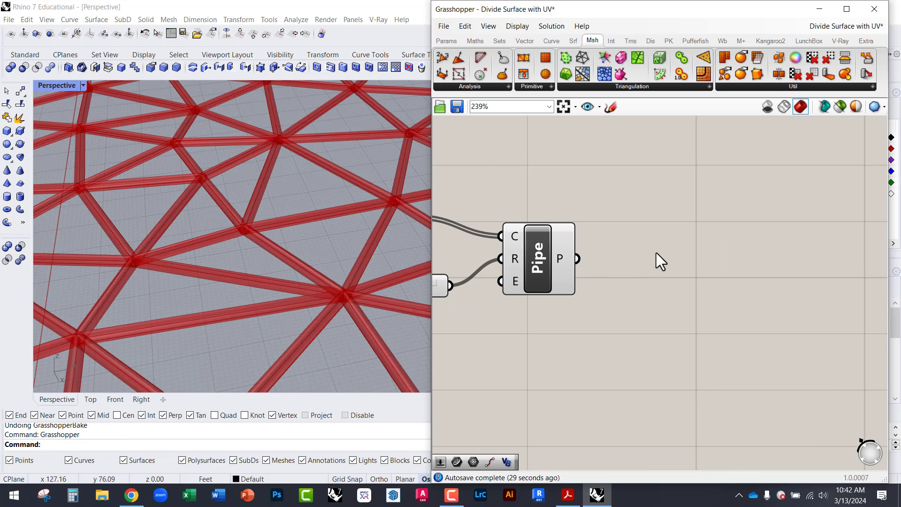
{"action": "double_click", "coordinate": [668, 247]}
{"action": "type", "text": "grou"}
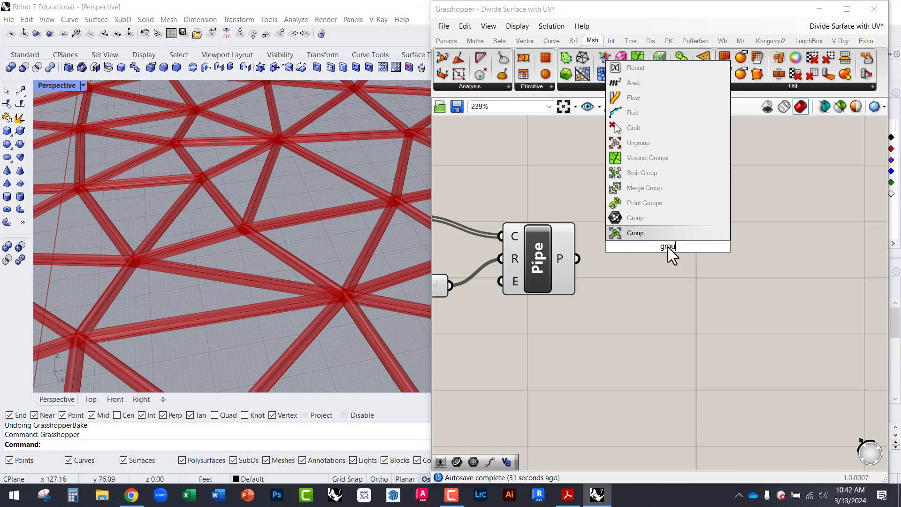
{"action": "left_click", "coordinate": [653, 236]}
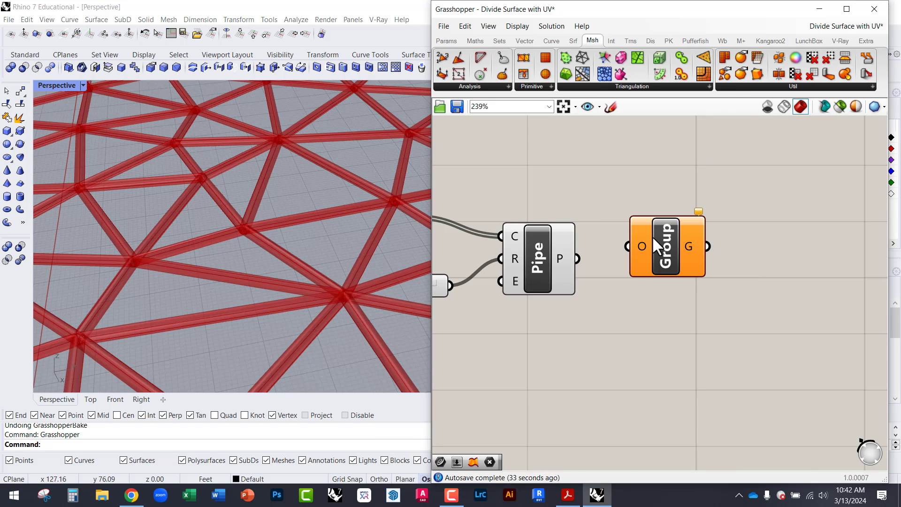
{"action": "left_click_drag", "start_coordinate": [677, 263], "coordinate": [680, 273]}
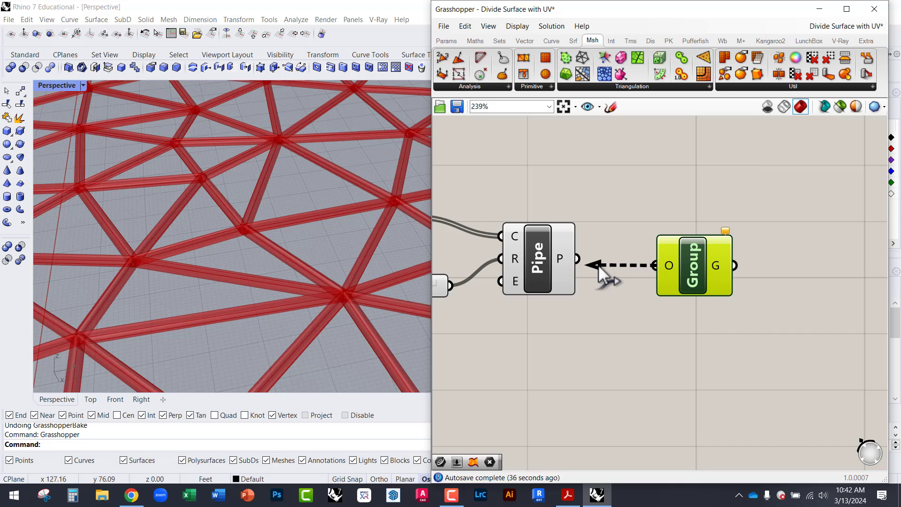
{"action": "left_click_drag", "start_coordinate": [598, 264], "coordinate": [605, 266]}
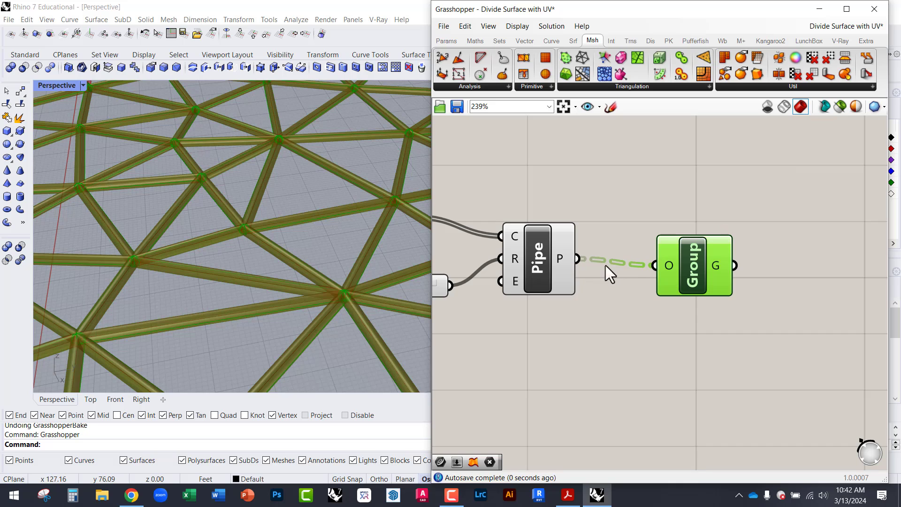
{"action": "left_click", "coordinate": [654, 281]}
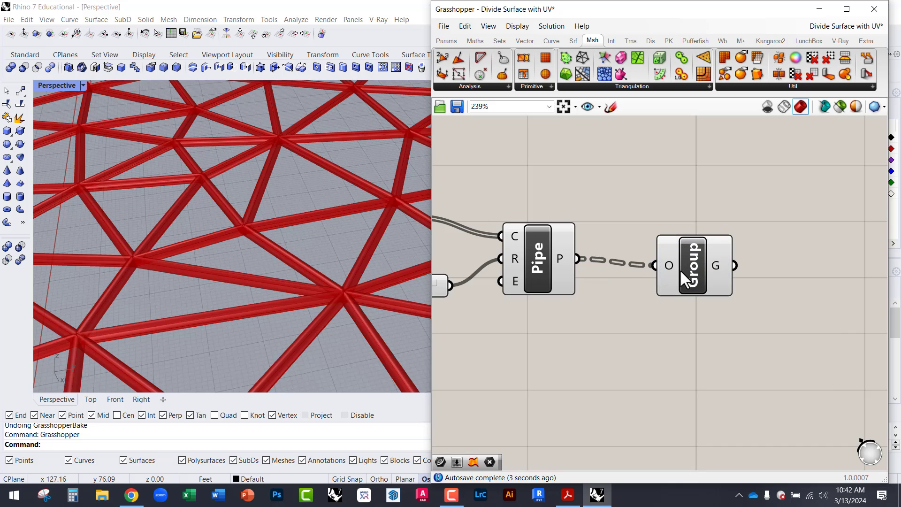
{"action": "left_click_drag", "start_coordinate": [680, 269], "coordinate": [686, 266]}
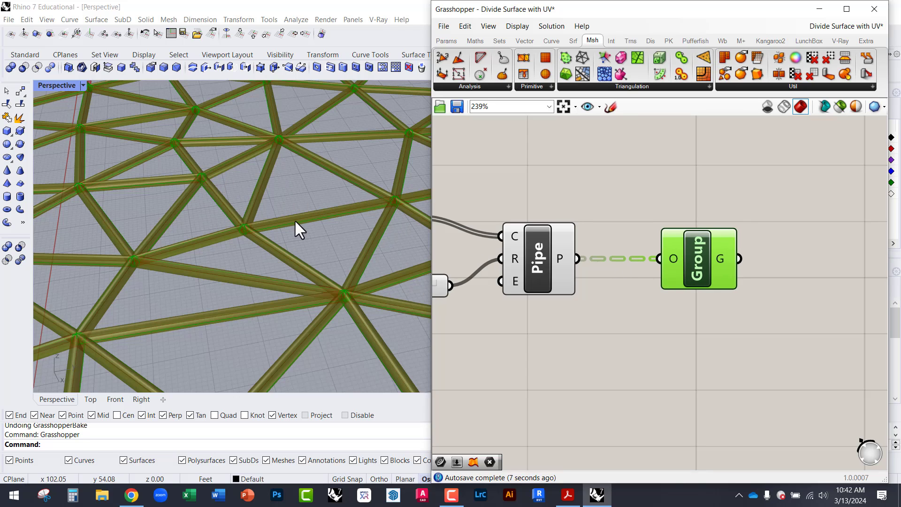
Flatten the Group component's Objects (O) input.
{"action": "mouse_move", "coordinate": [672, 260]}
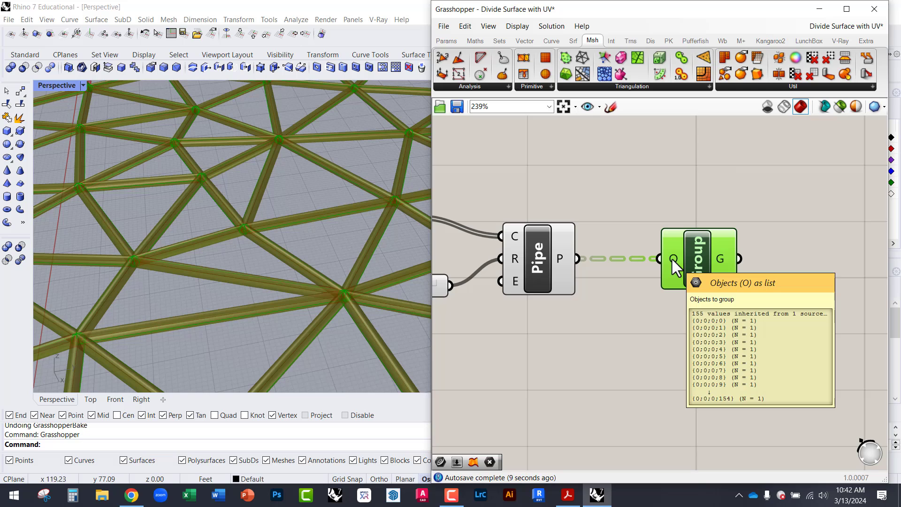
{"action": "right_click", "coordinate": [672, 260]}
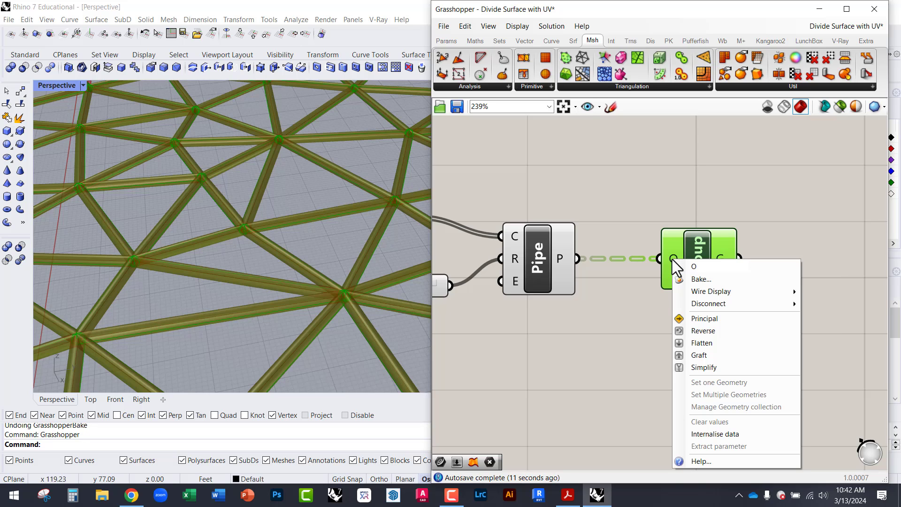
{"action": "left_click", "coordinate": [702, 343]}
{"action": "left_click", "coordinate": [653, 329]}
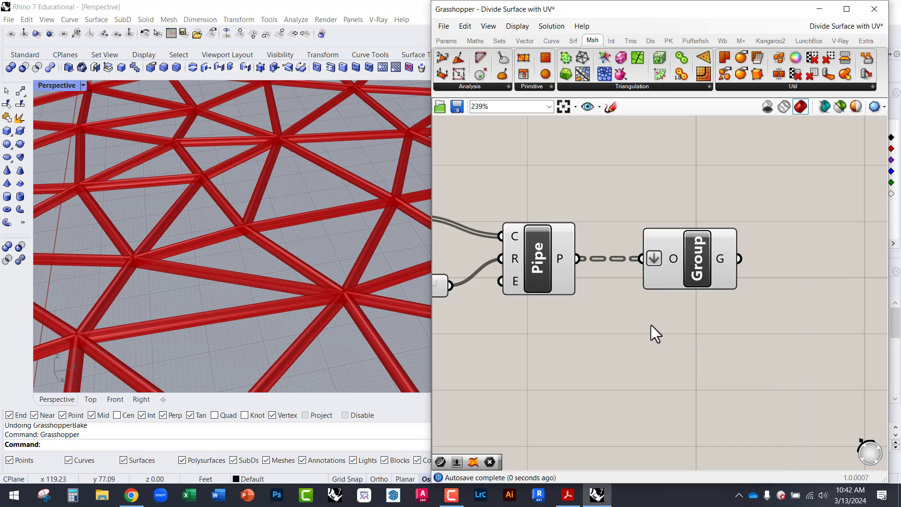
Space the Group component a little farther from Pipe and bake the grouped pipes into Rhino.
{"action": "left_click", "coordinate": [680, 267]}
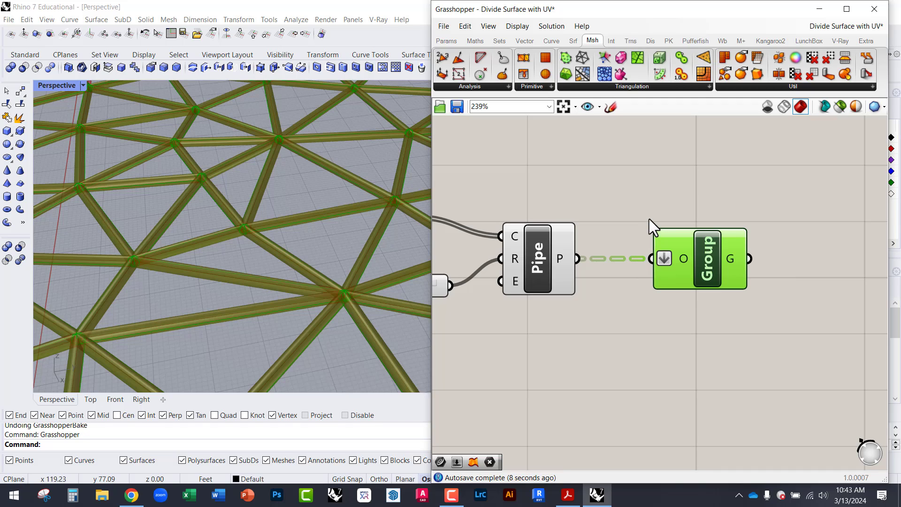
{"action": "left_click_drag", "start_coordinate": [693, 259], "coordinate": [715, 263]}
{"action": "left_click", "coordinate": [664, 202]}
{"action": "middle_click", "coordinate": [650, 342]}
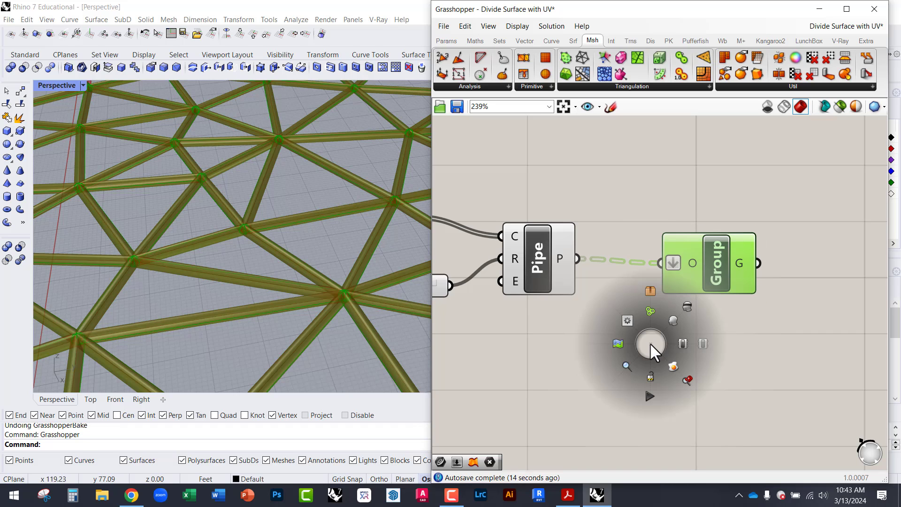
{"action": "left_click", "coordinate": [672, 366]}
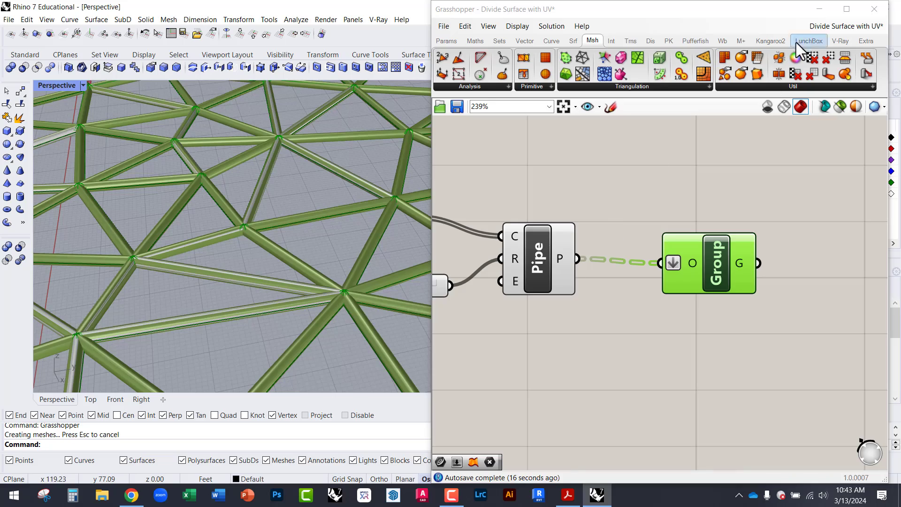
Close the Grasshopper window and inspect the baked pipe group in the Perspective viewport, clearing its selection.
{"action": "left_click", "coordinate": [874, 9]}
{"action": "left_click", "coordinate": [427, 226]}
{"action": "scroll", "coordinate": [396, 263], "scroll_direction": "down", "scroll_amount": 5}
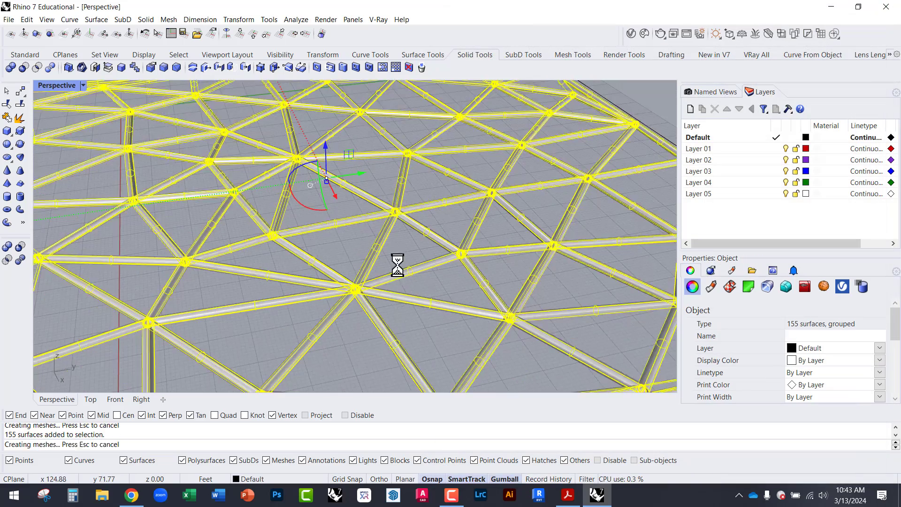
{"action": "scroll", "coordinate": [388, 278], "scroll_direction": "up", "scroll_amount": 3}
{"action": "scroll", "coordinate": [372, 316], "scroll_direction": "down", "scroll_amount": 6}
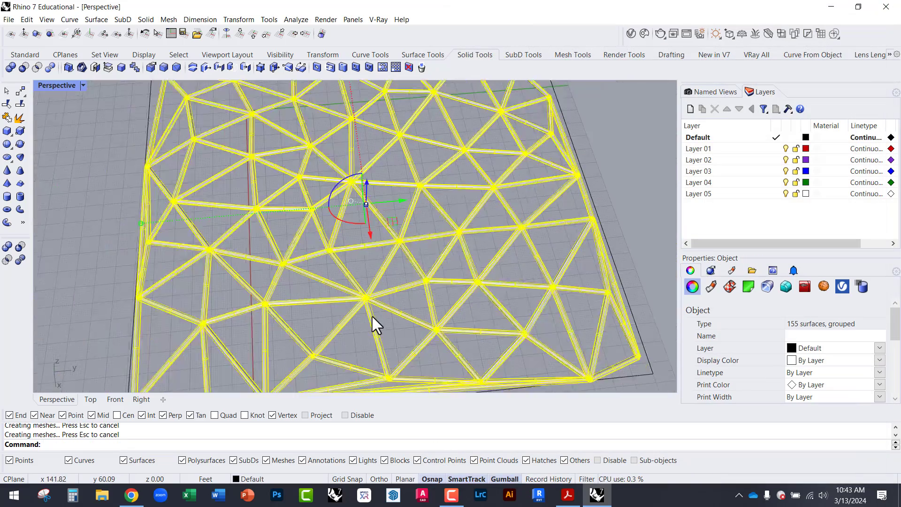
{"action": "scroll", "coordinate": [425, 248], "scroll_direction": "up", "scroll_amount": 5}
{"action": "left_click", "coordinate": [423, 227]}
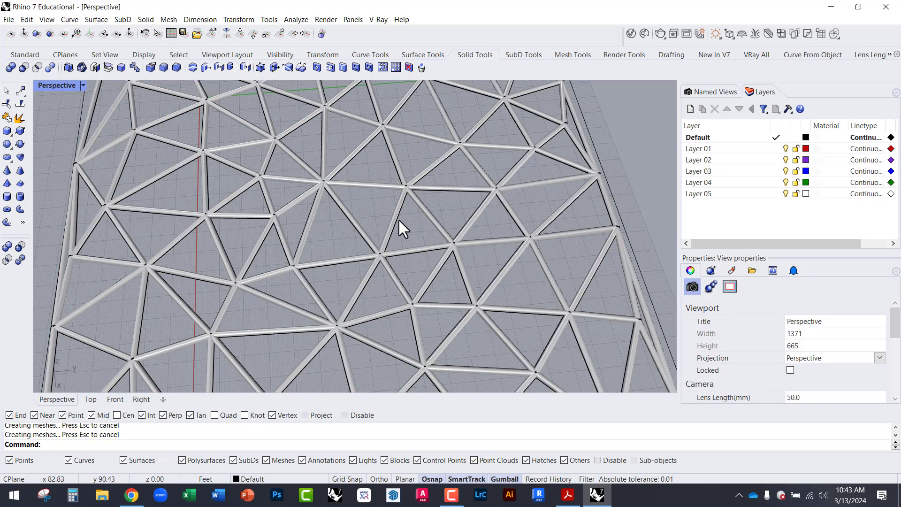
Ungroup the baked pipes and select single pipes to check that each is a separate object.
{"action": "left_click", "coordinate": [398, 219]}
{"action": "type", "text": "ungroup"}
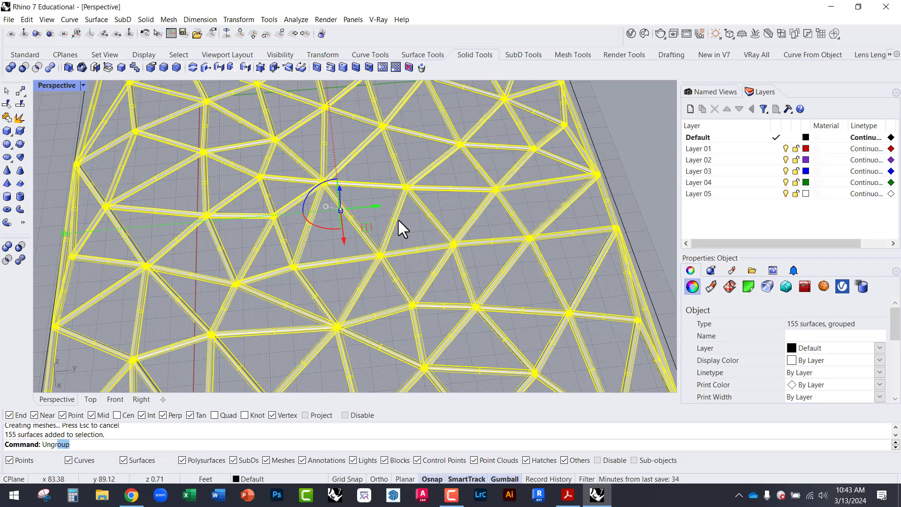
{"action": "key", "text": "Return"}
{"action": "left_click", "coordinate": [395, 223]}
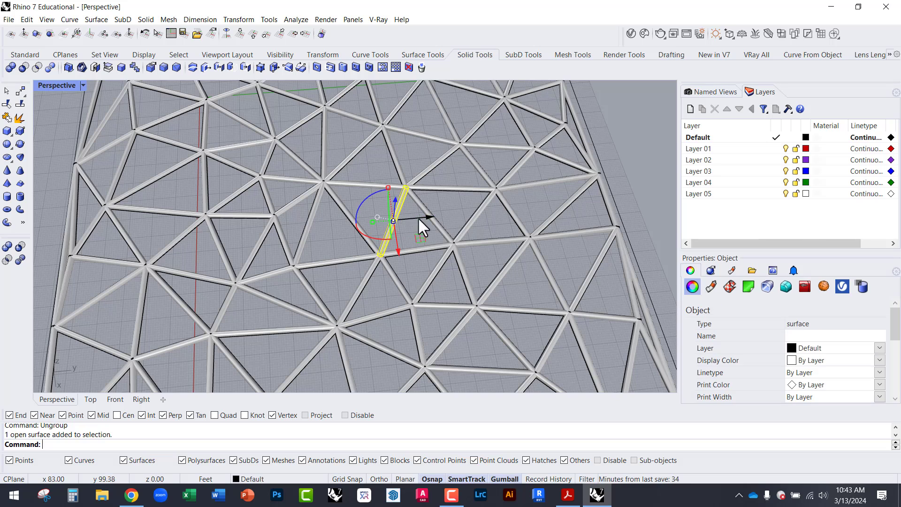
{"action": "left_click", "coordinate": [434, 221]}
{"action": "left_click", "coordinate": [500, 219]}
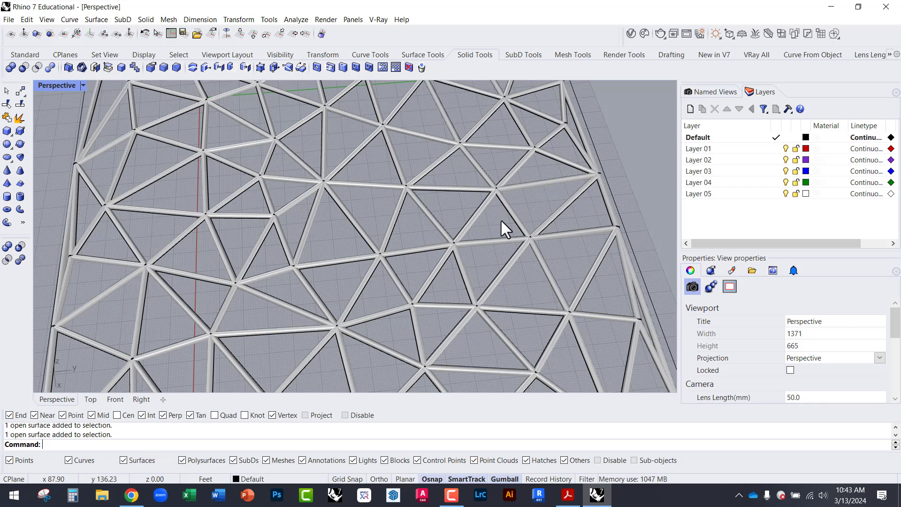
Undo the ungrouping and the bake of the pipes, and reopen the Grasshopper window.
{"action": "key", "text": "ctrl+z"}
{"action": "key", "text": "ctrl+z"}
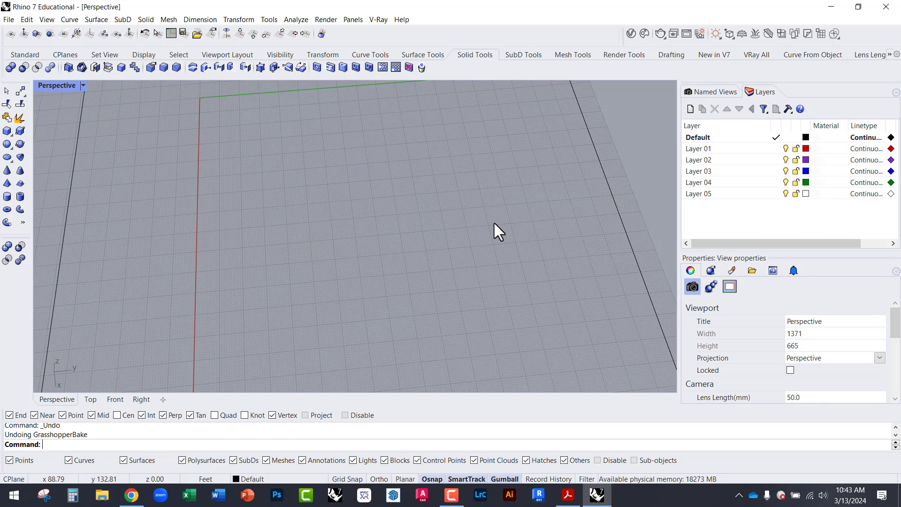
{"action": "type", "text": "Grasshopper"}
{"action": "key", "text": "Return"}
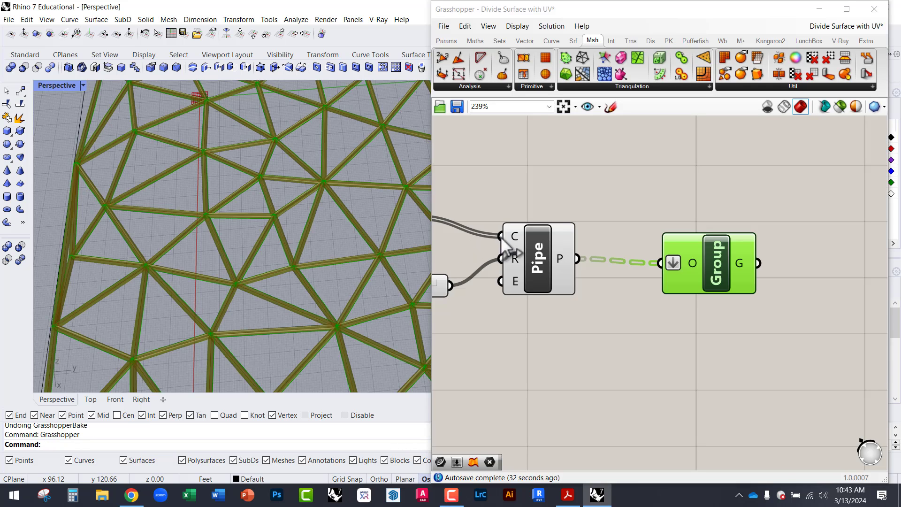
Deselect the Group component and save the Divide Surface with UV definition.
{"action": "left_click", "coordinate": [506, 181]}
{"action": "right_click_drag", "start_coordinate": [505, 180], "coordinate": [633, 235]}
{"action": "scroll", "coordinate": [620, 305], "scroll_direction": "down", "scroll_amount": 5}
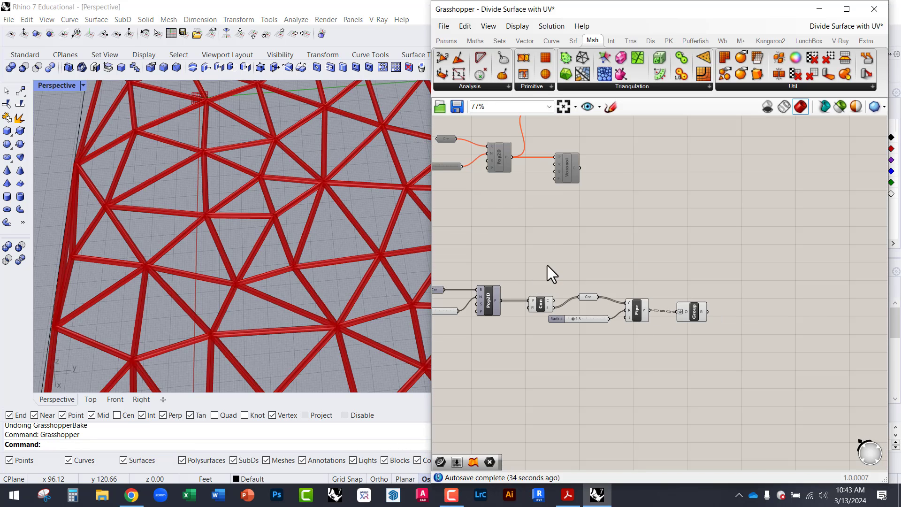
{"action": "right_click_drag", "start_coordinate": [547, 268], "coordinate": [626, 298]}
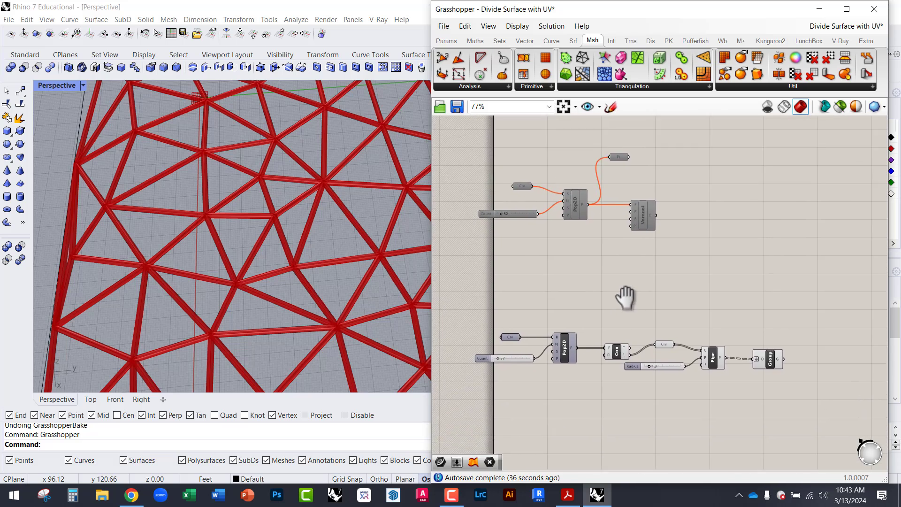
{"action": "scroll", "coordinate": [624, 296], "scroll_direction": "up", "scroll_amount": 2}
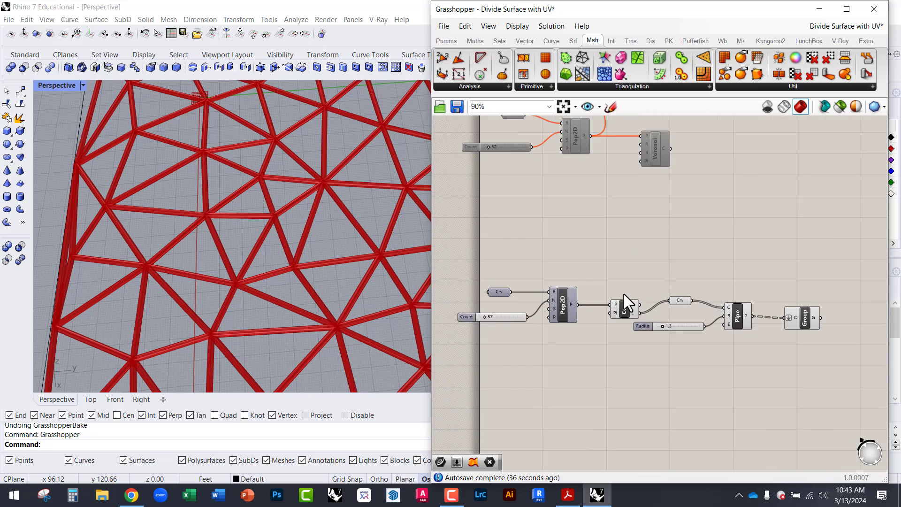
{"action": "left_click", "coordinate": [452, 105]}
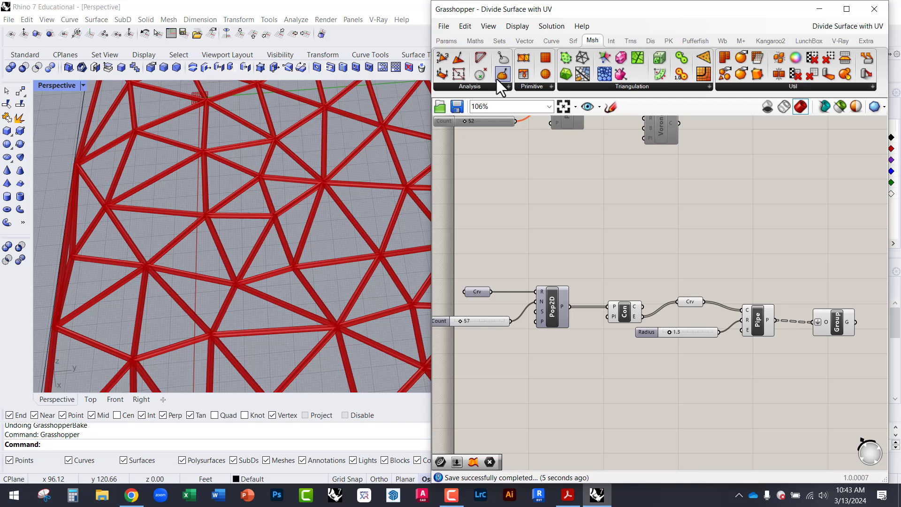
Hide the Grasshopper window to view the boundary rectangle alone in Rhino, and reopen Grasshopper.
{"action": "left_click", "coordinate": [874, 9]}
{"action": "scroll", "coordinate": [485, 169], "scroll_direction": "down", "scroll_amount": 3}
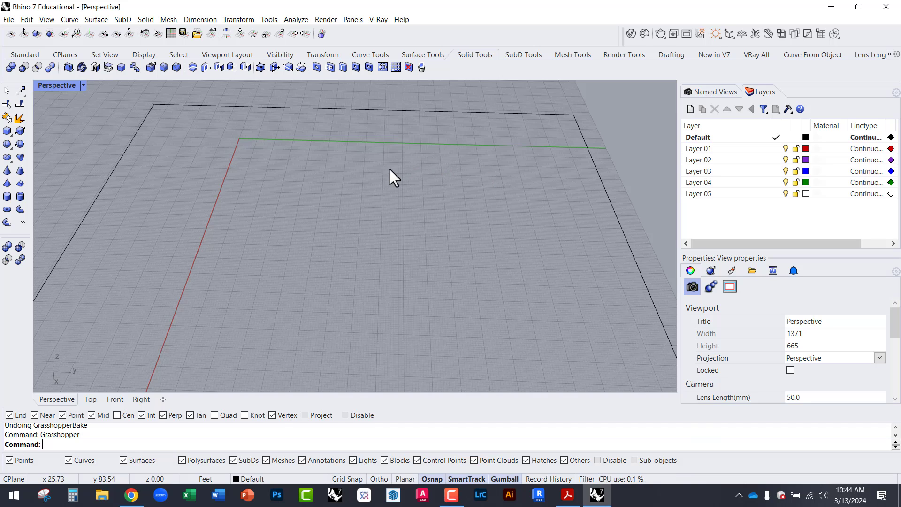
{"action": "type", "text": "Grasshopper"}
{"action": "key", "text": "Return"}
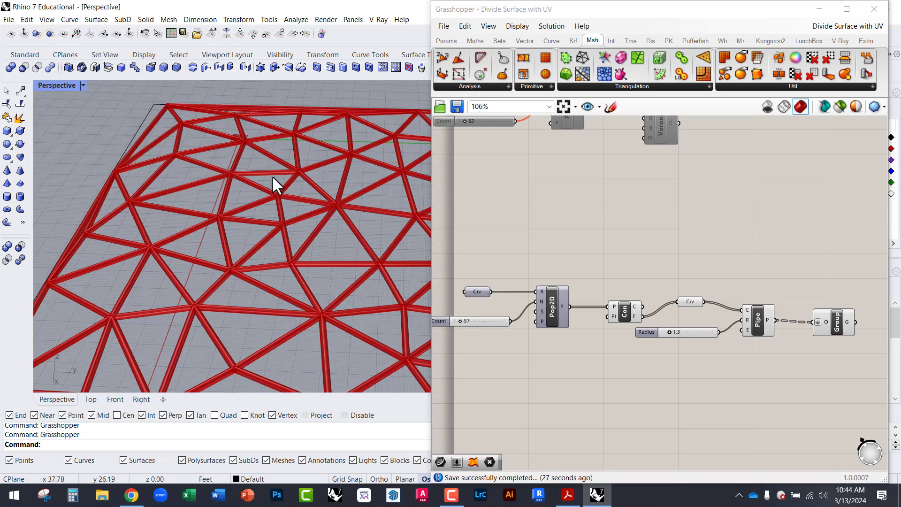
Disable the whole Delaunay Edges chain, from the Curve and Count slider through Pipe to Group.
{"action": "right_click_drag", "start_coordinate": [272, 176], "coordinate": [302, 219]}
{"action": "scroll", "coordinate": [252, 238], "scroll_direction": "down", "scroll_amount": 9}
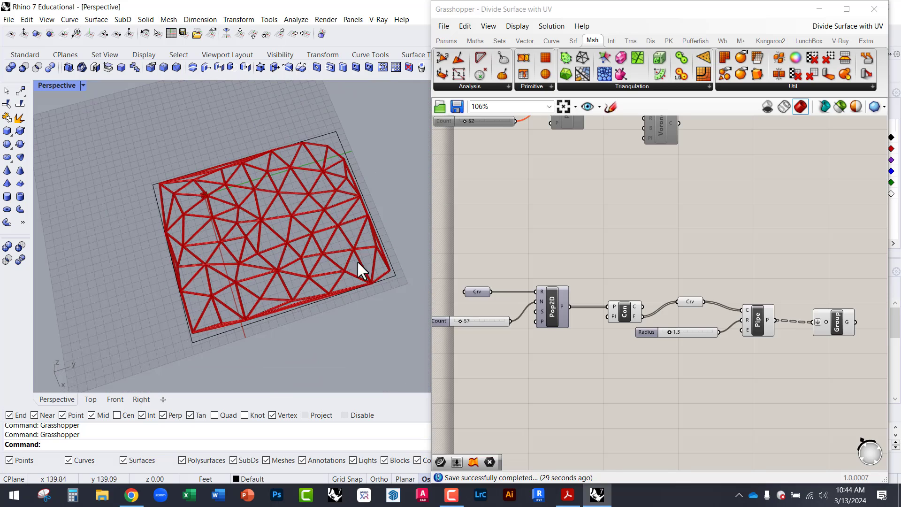
{"action": "right_click_drag", "start_coordinate": [577, 283], "coordinate": [588, 239]}
{"action": "scroll", "coordinate": [588, 239], "scroll_direction": "down", "scroll_amount": 2}
{"action": "left_click_drag", "start_coordinate": [799, 305], "coordinate": [501, 205]}
{"action": "middle_click", "coordinate": [539, 189]}
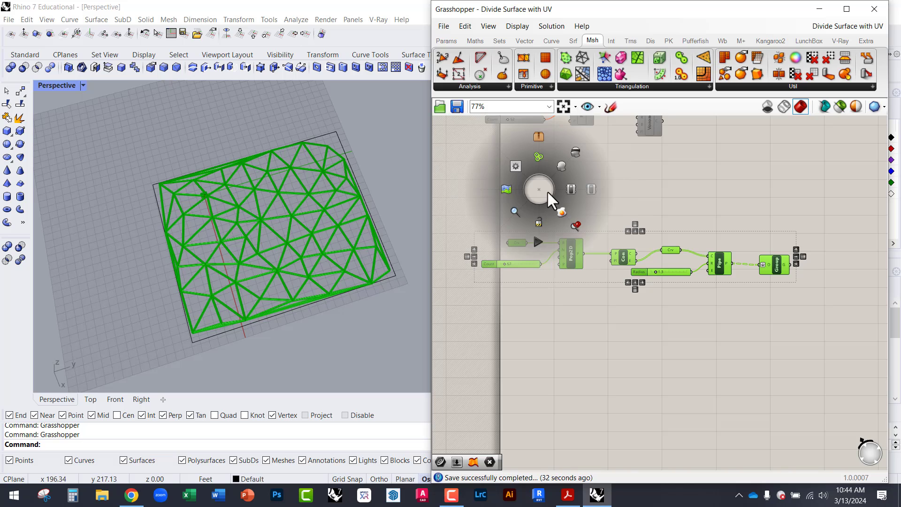
{"action": "left_click", "coordinate": [586, 190]}
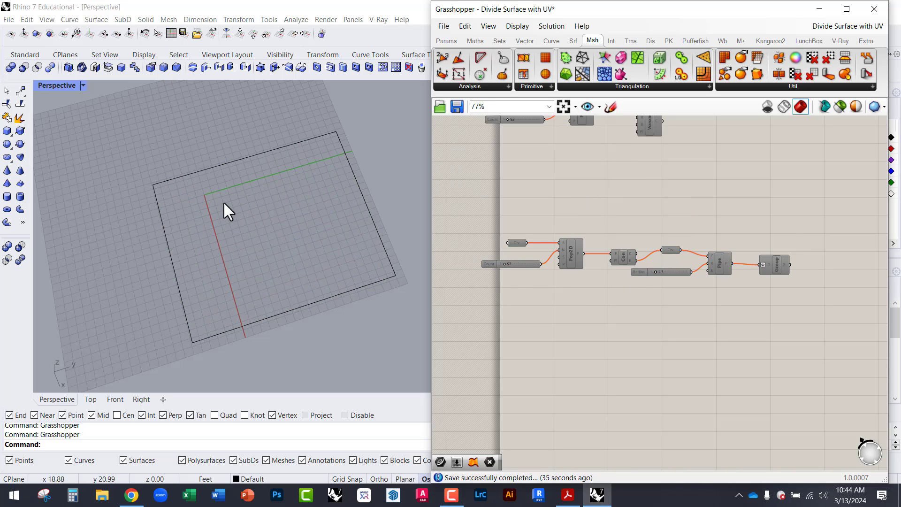
Add a Delaunay Mesh component in the empty canvas area below the disabled Delaunay Edges component.
{"action": "right_click_drag", "start_coordinate": [549, 169], "coordinate": [540, 136]}
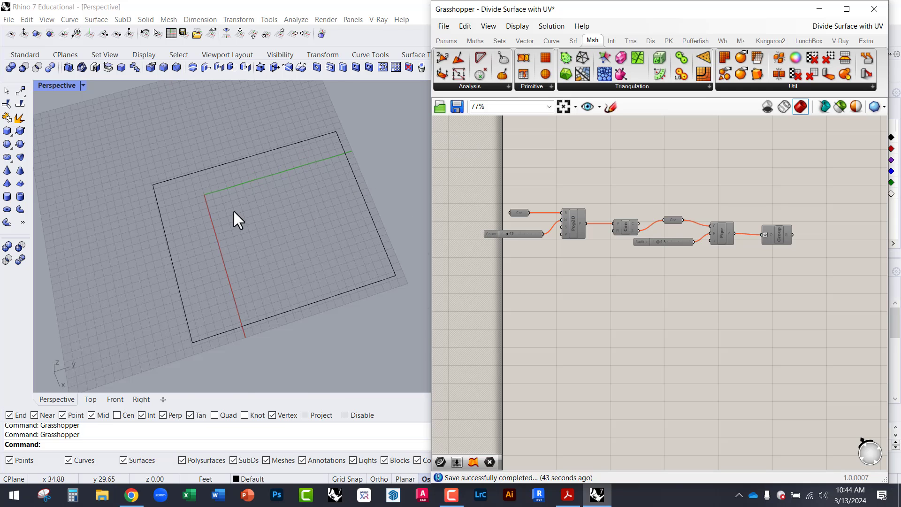
{"action": "scroll", "coordinate": [233, 210], "scroll_direction": "up", "scroll_amount": 2}
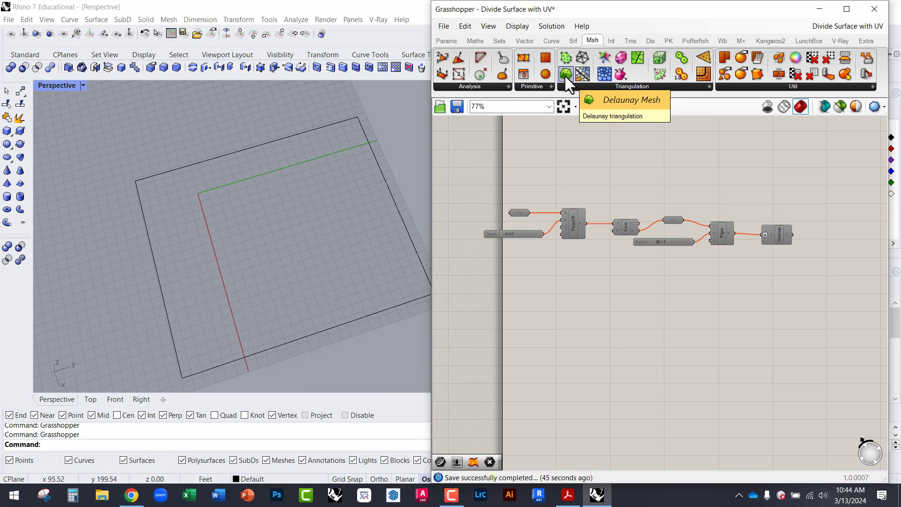
{"action": "left_click_drag", "start_coordinate": [564, 75], "coordinate": [576, 304]}
{"action": "scroll", "coordinate": [575, 305], "scroll_direction": "up", "scroll_amount": 3}
{"action": "scroll", "coordinate": [574, 308], "scroll_direction": "up", "scroll_amount": 2}
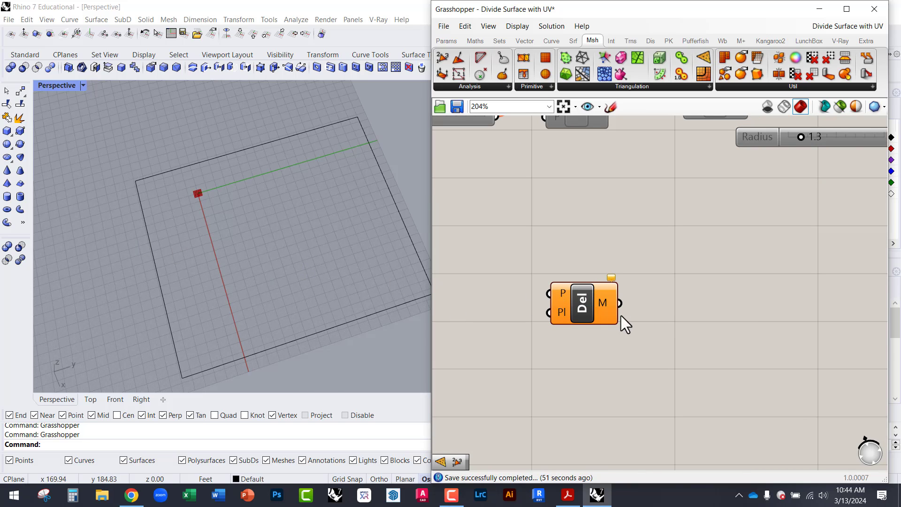
{"action": "scroll", "coordinate": [606, 324], "scroll_direction": "down", "scroll_amount": 2}
{"action": "left_click_drag", "start_coordinate": [579, 305], "coordinate": [676, 358]}
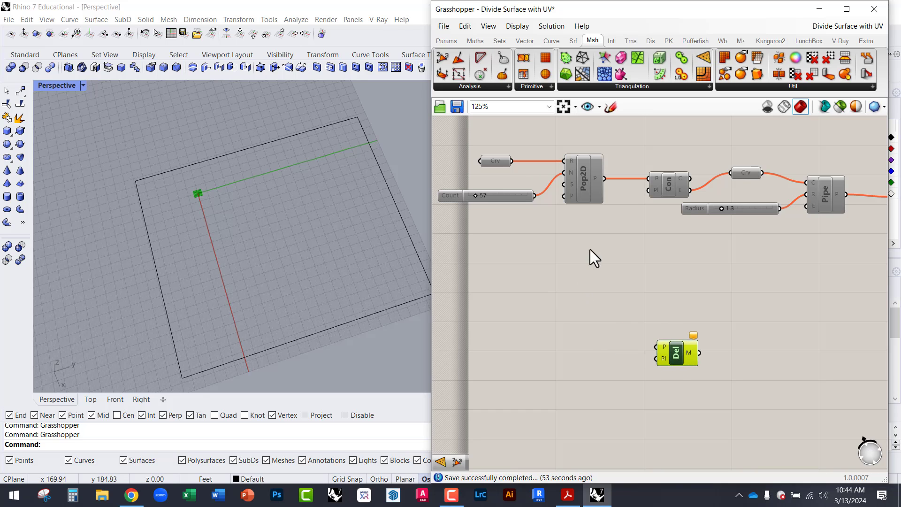
Duplicate the Curve, Count slider and Populate 2D components, connect the copied Populate 2D to Delaunay Mesh's P input, and enable the copies.
{"action": "left_click_drag", "start_coordinate": [590, 249], "coordinate": [435, 140]}
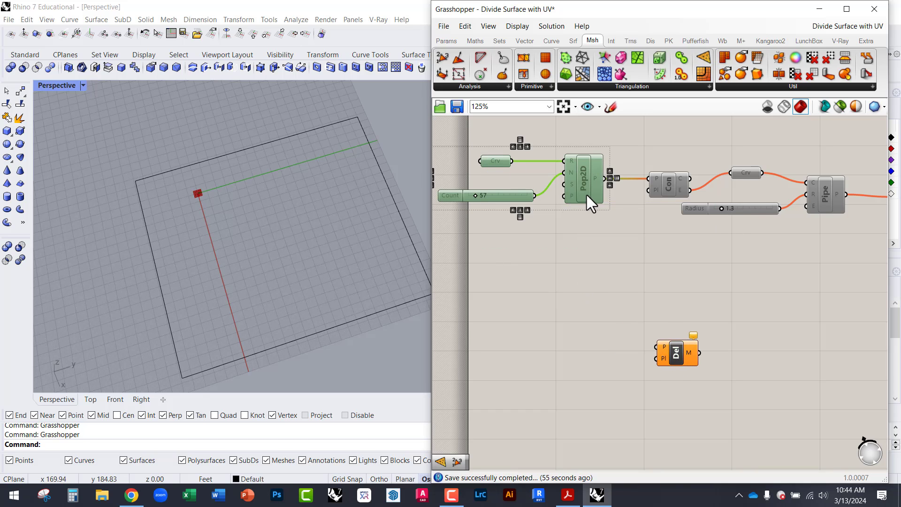
{"action": "left_click_drag", "start_coordinate": [587, 197], "coordinate": [663, 340], "text": "alt"}
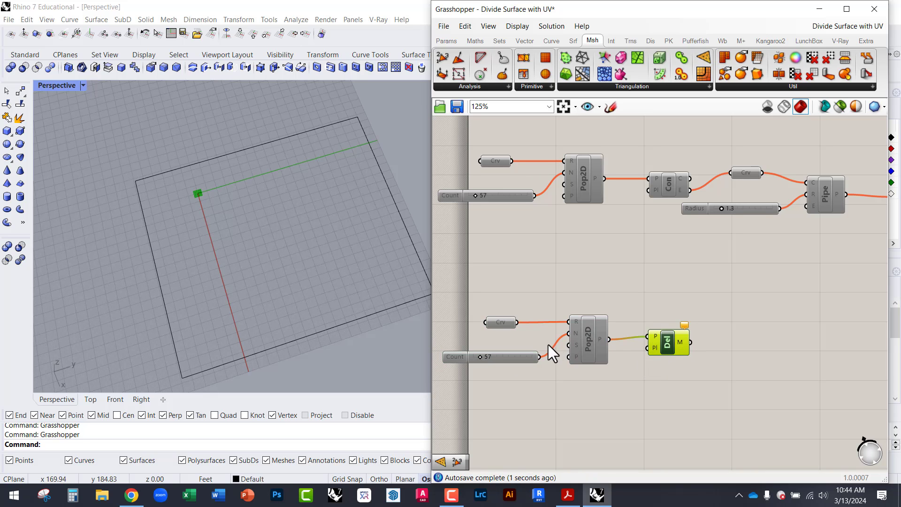
{"action": "right_click_drag", "start_coordinate": [609, 378], "coordinate": [674, 362]}
{"action": "left_click_drag", "start_coordinate": [676, 365], "coordinate": [524, 266]}
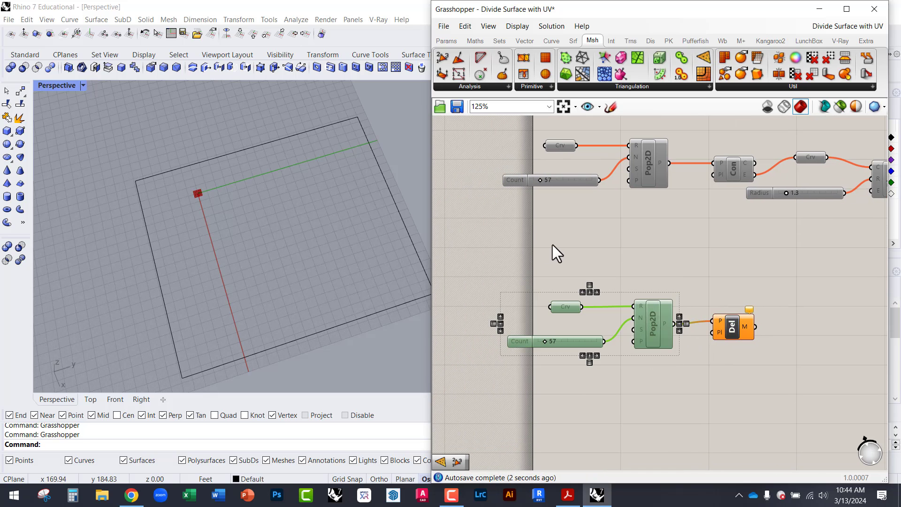
{"action": "right_click", "coordinate": [598, 256]}
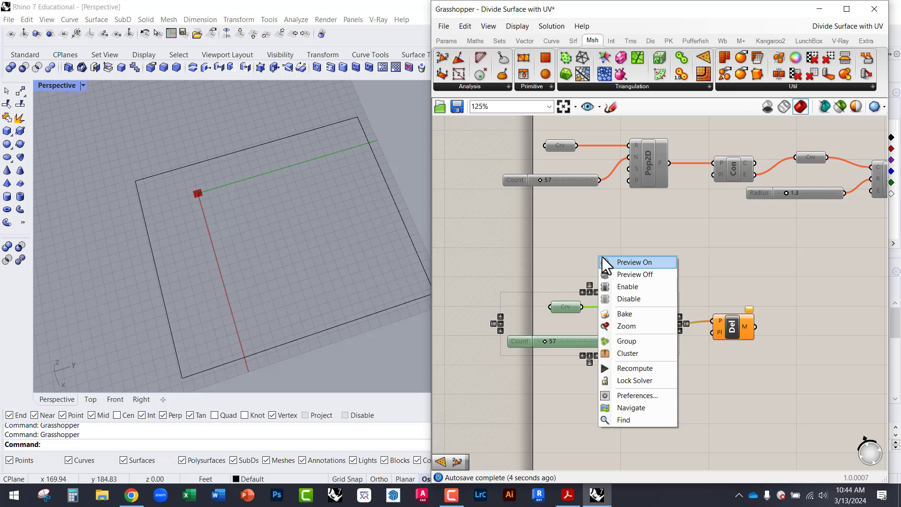
{"action": "left_click", "coordinate": [629, 287]}
{"action": "left_click", "coordinate": [679, 298]}
{"action": "left_click", "coordinate": [728, 331]}
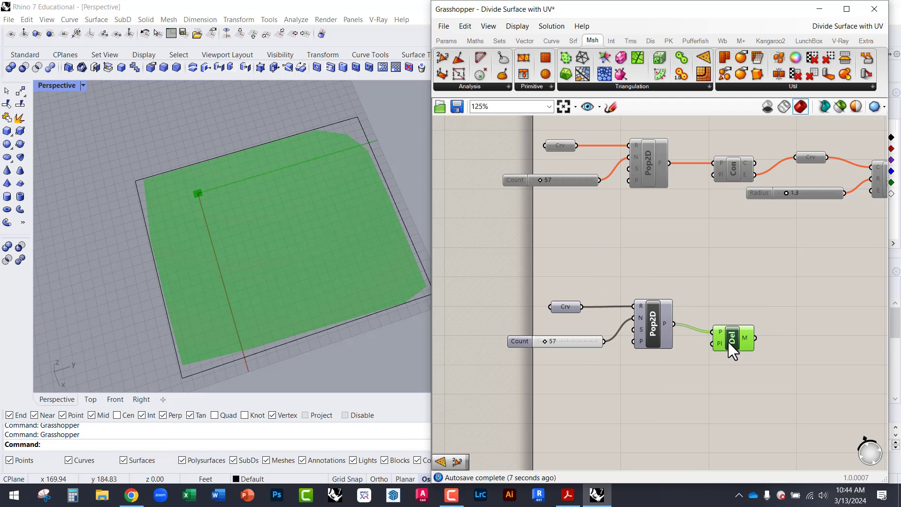
Turn on the preview of the copied Populate 2D component to show its points over the mesh.
{"action": "scroll", "coordinate": [649, 326], "scroll_direction": "up", "scroll_amount": 4}
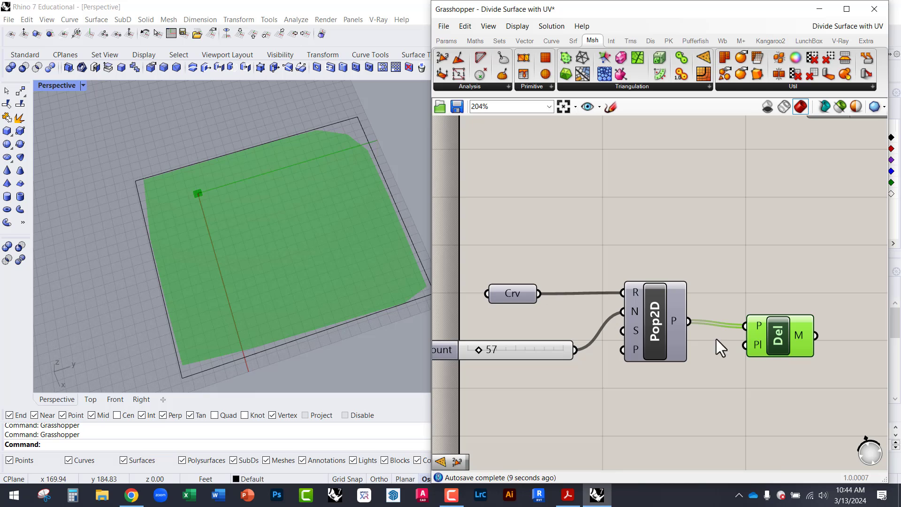
{"action": "left_click", "coordinate": [656, 319]}
{"action": "right_click", "coordinate": [659, 240]}
{"action": "left_click", "coordinate": [678, 246]}
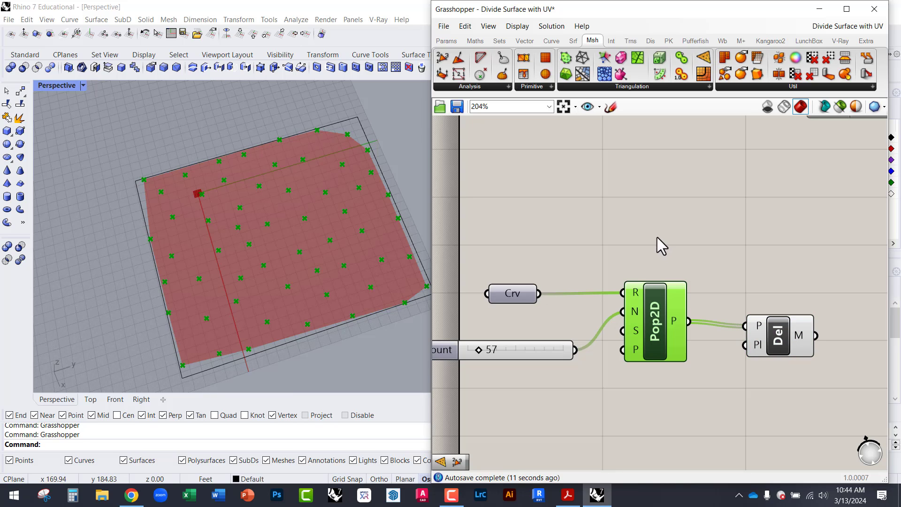
{"action": "left_click", "coordinate": [730, 280]}
{"action": "right_click_drag", "start_coordinate": [730, 279], "coordinate": [658, 244]}
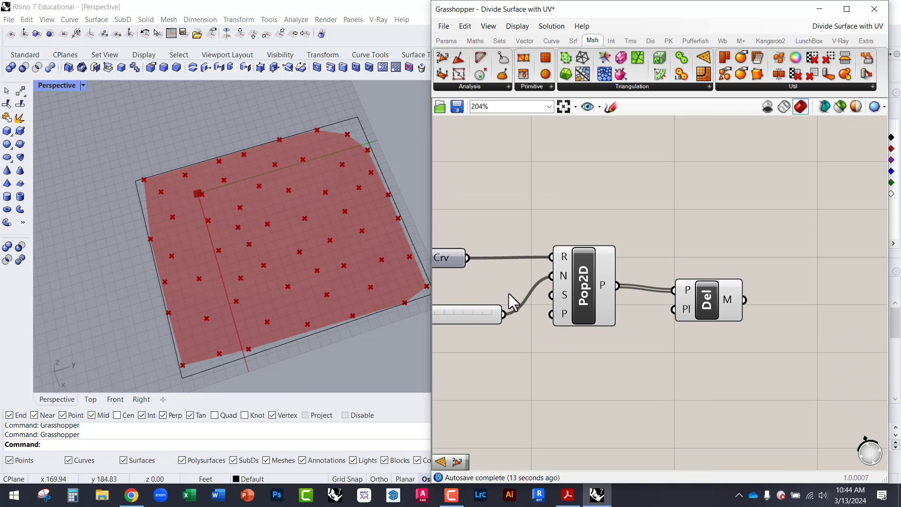
Look over the mesh and its points in the viewport, and move Delaunay Mesh into line with Populate 2D's output.
{"action": "right_click_drag", "start_coordinate": [345, 263], "coordinate": [336, 298]}
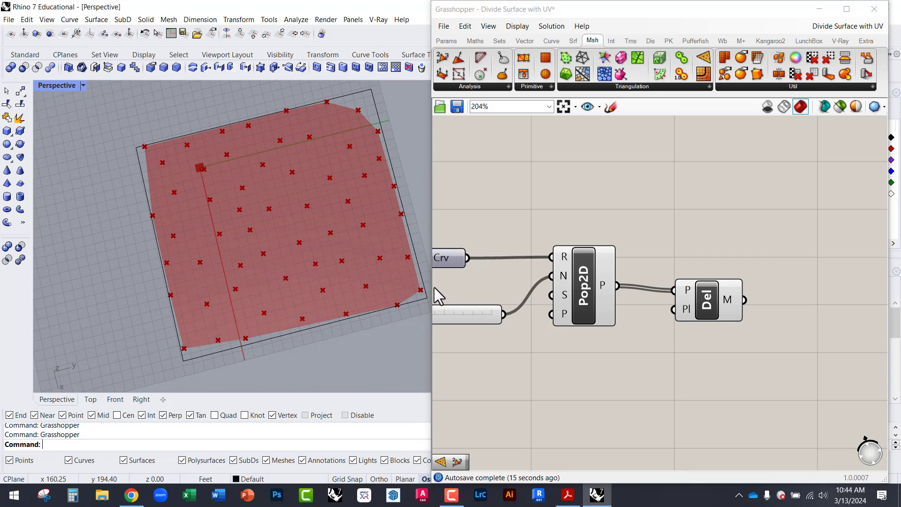
{"action": "scroll", "coordinate": [416, 285], "scroll_direction": "up", "scroll_amount": 3}
{"action": "scroll", "coordinate": [414, 284], "scroll_direction": "down", "scroll_amount": 5}
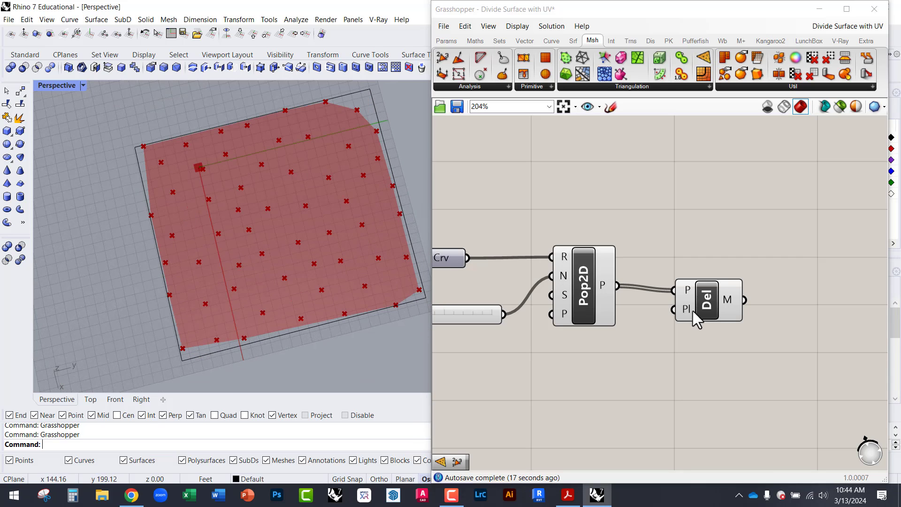
{"action": "left_click", "coordinate": [710, 312]}
{"action": "left_click_drag", "start_coordinate": [709, 309], "coordinate": [680, 296]}
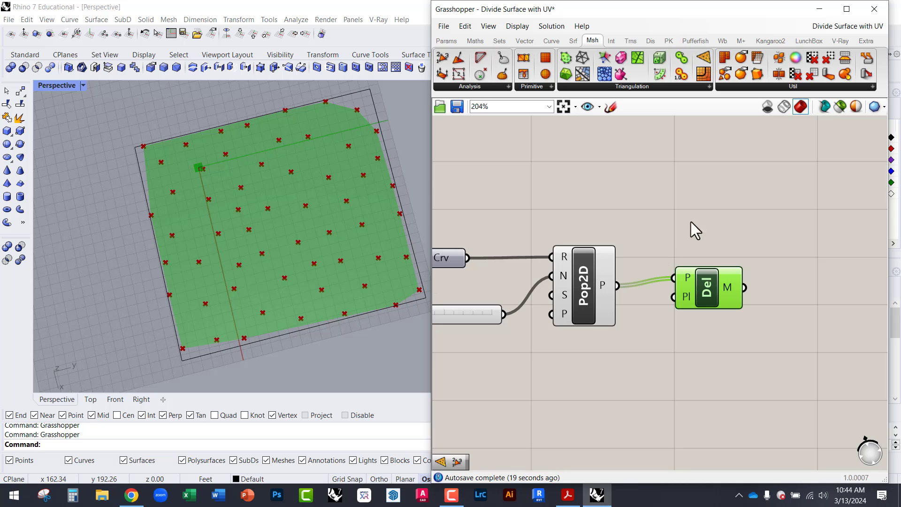
Bake the Delaunay Mesh component into Rhino and close the Grasshopper window.
{"action": "middle_click", "coordinate": [689, 204]}
{"action": "left_click", "coordinate": [714, 231]}
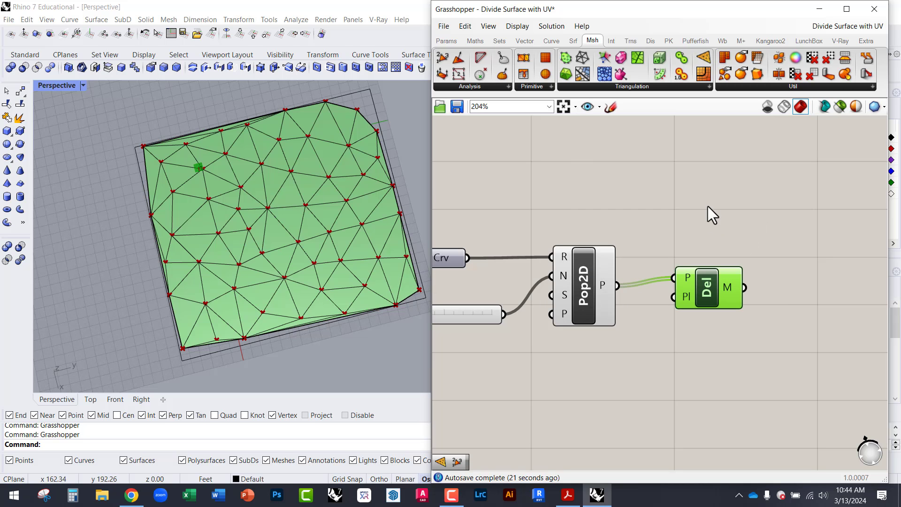
{"action": "left_click", "coordinate": [707, 206]}
{"action": "left_click", "coordinate": [874, 9]}
Select the baked Delaunay mesh and turn on its vertex points with PointsOn.
{"action": "left_click", "coordinate": [342, 297]}
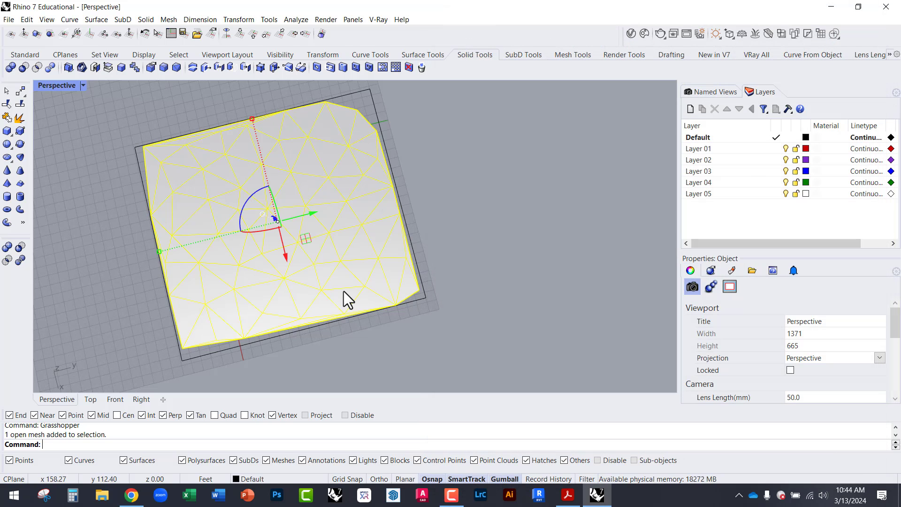
{"action": "left_click", "coordinate": [458, 281]}
{"action": "scroll", "coordinate": [322, 284], "scroll_direction": "up", "scroll_amount": 5}
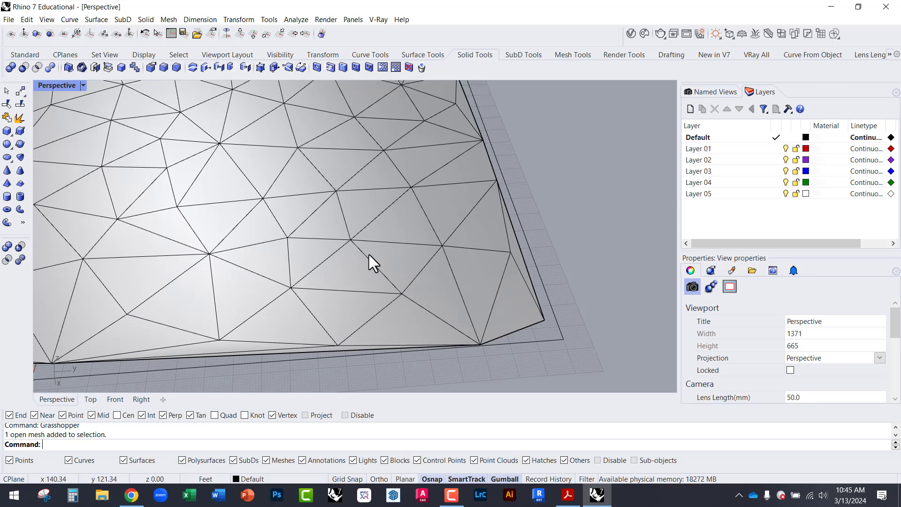
{"action": "scroll", "coordinate": [374, 266], "scroll_direction": "up", "scroll_amount": 3}
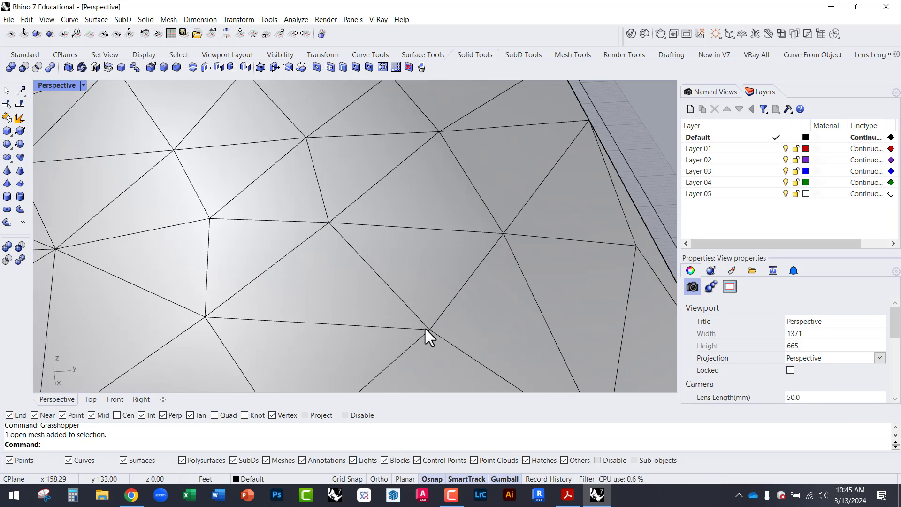
{"action": "scroll", "coordinate": [480, 304], "scroll_direction": "down", "scroll_amount": 6}
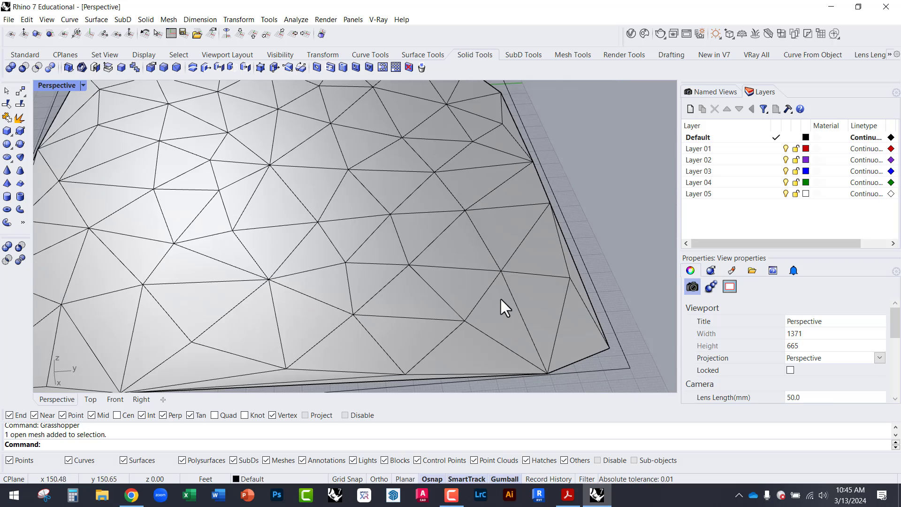
{"action": "left_click", "coordinate": [446, 236]}
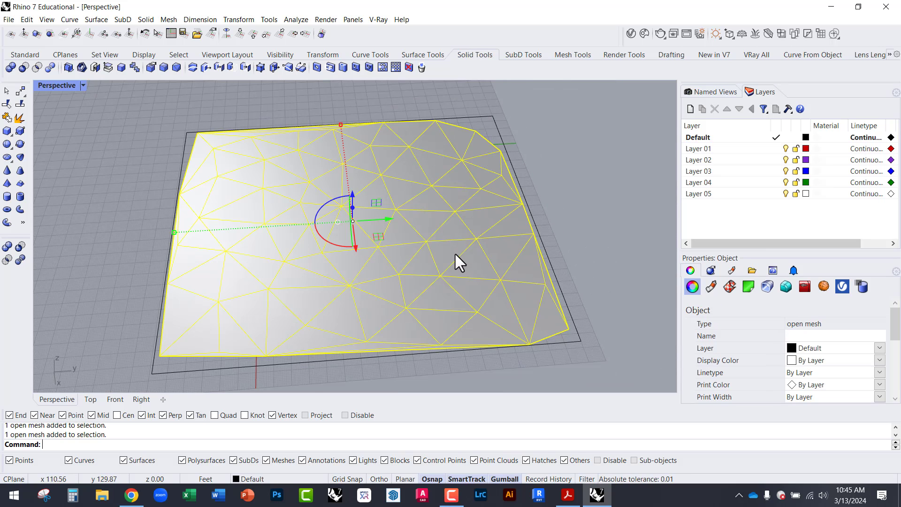
{"action": "type", "text": "PointsOn"}
{"action": "key", "text": "Return"}
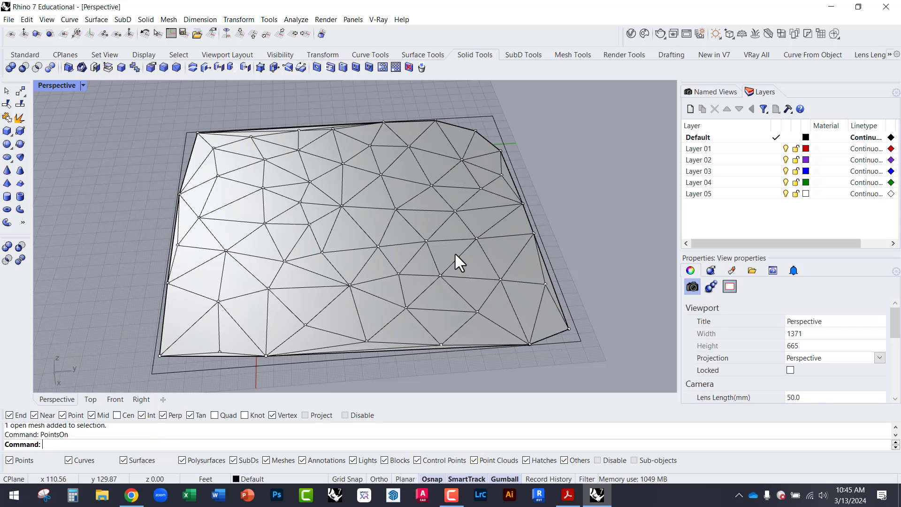
Raise a single mesh point near the far corner above the flat mesh.
{"action": "scroll", "coordinate": [458, 252], "scroll_direction": "up", "scroll_amount": 3}
{"action": "left_click", "coordinate": [482, 232]}
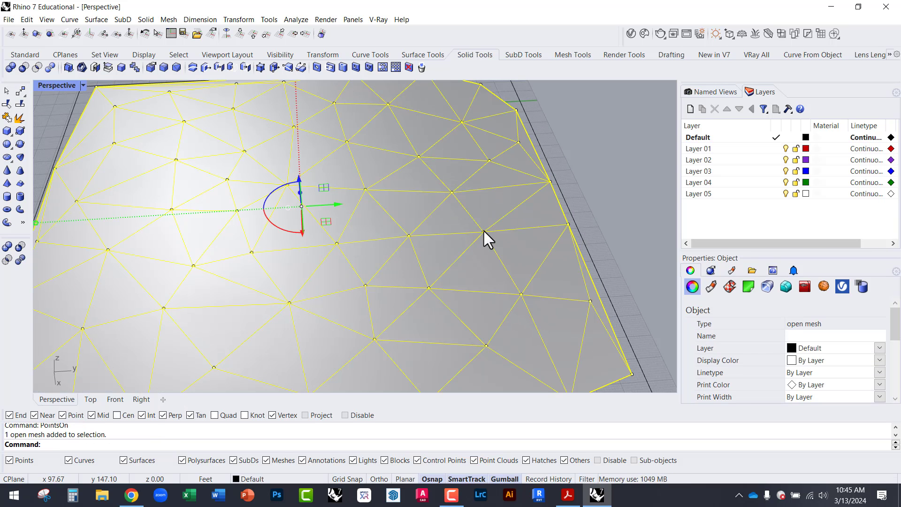
{"action": "mouse_move", "coordinate": [483, 217]}
{"action": "left_mouse_down"}
{"action": "mouse_move", "coordinate": [489, 201]}
{"action": "mouse_move", "coordinate": [475, 206]}
{"action": "left_mouse_up"}
{"action": "right_click_drag", "start_coordinate": [475, 206], "coordinate": [519, 229]}
{"action": "left_click", "coordinate": [494, 174]}
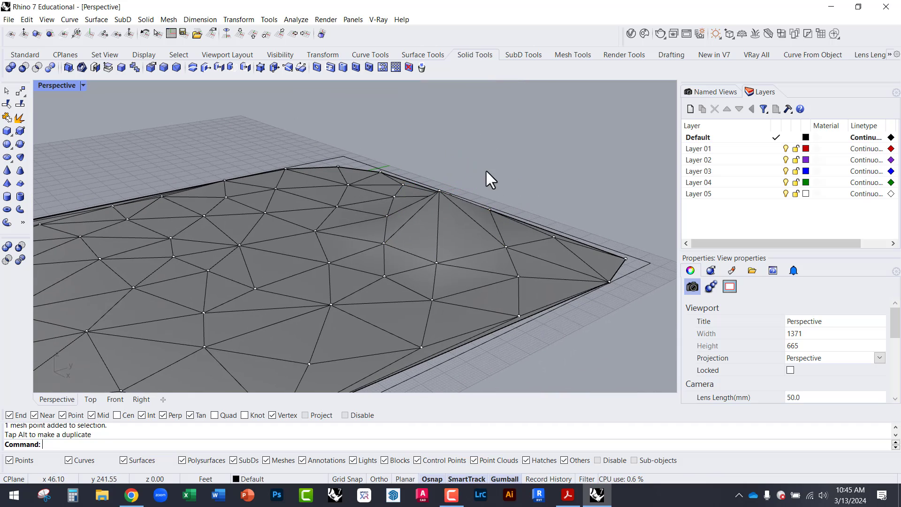
Select four mesh points near the corner together and raise them vertically about 35 ft.
{"action": "left_click_drag", "start_coordinate": [484, 166], "coordinate": [584, 271]}
{"action": "left_click_drag", "start_coordinate": [503, 202], "coordinate": [515, 136]}
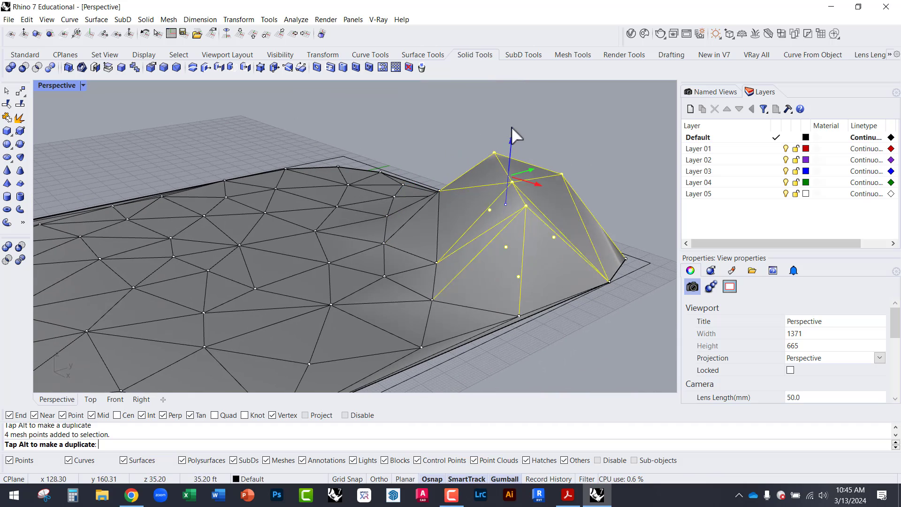
{"action": "left_click", "coordinate": [444, 146]}
Raise two mesh points along the edge beside the first hill to form a second peak.
{"action": "right_click_drag", "start_coordinate": [348, 258], "coordinate": [487, 235]}
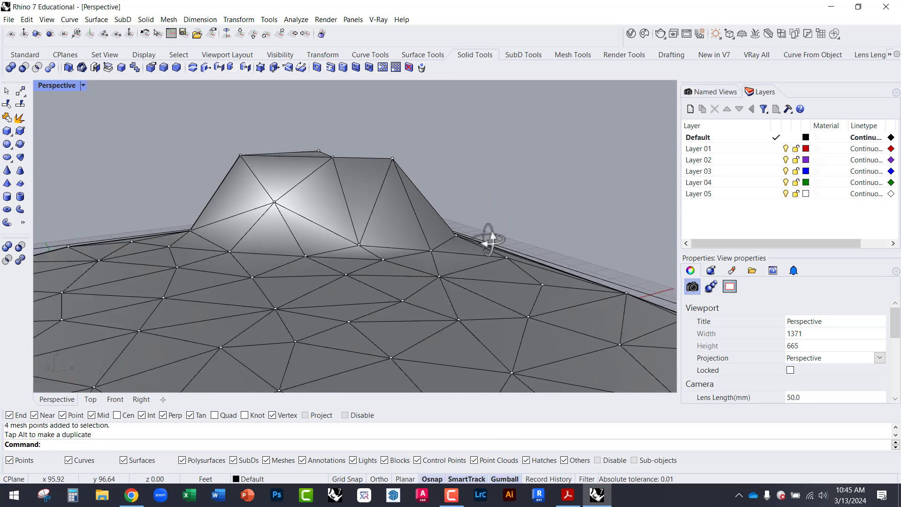
{"action": "scroll", "coordinate": [512, 264], "scroll_direction": "up", "scroll_amount": 3}
{"action": "left_click_drag", "start_coordinate": [461, 173], "coordinate": [560, 297]}
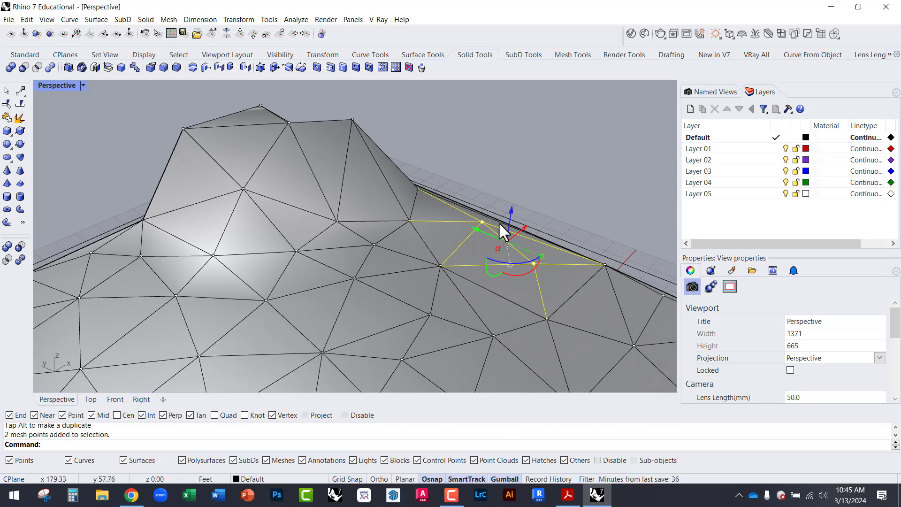
{"action": "left_click_drag", "start_coordinate": [510, 214], "coordinate": [508, 142]}
{"action": "left_click", "coordinate": [448, 149]}
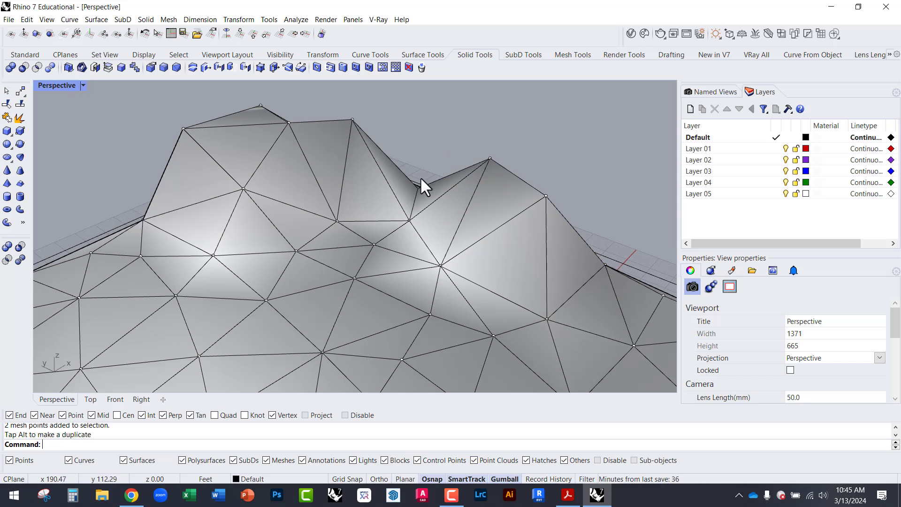
Select the three mesh points around the dip between the two hills and raise them together vertically.
{"action": "left_click_drag", "start_coordinate": [406, 147], "coordinate": [509, 236]}
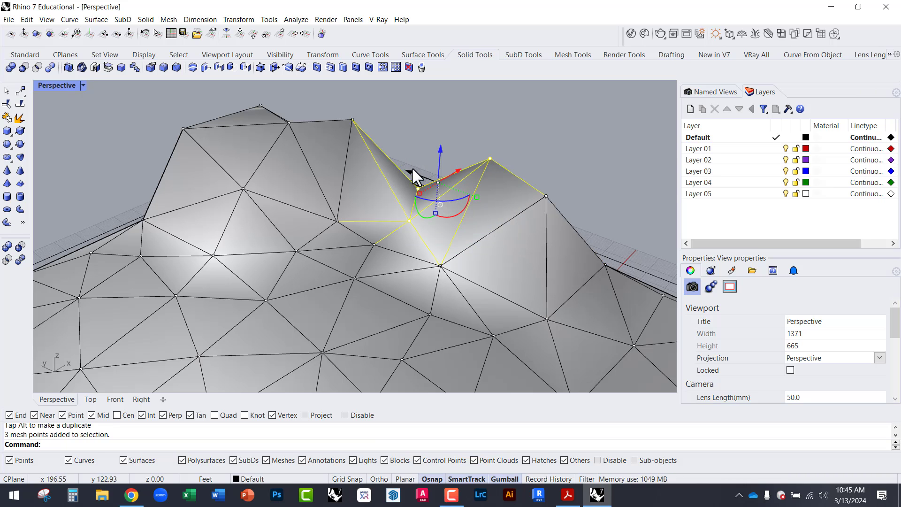
{"action": "left_click_drag", "start_coordinate": [441, 156], "coordinate": [438, 108]}
{"action": "right_click_drag", "start_coordinate": [407, 191], "coordinate": [346, 182]}
{"action": "scroll", "coordinate": [346, 181], "scroll_direction": "up", "scroll_amount": 3}
{"action": "key", "text": "Escape"}
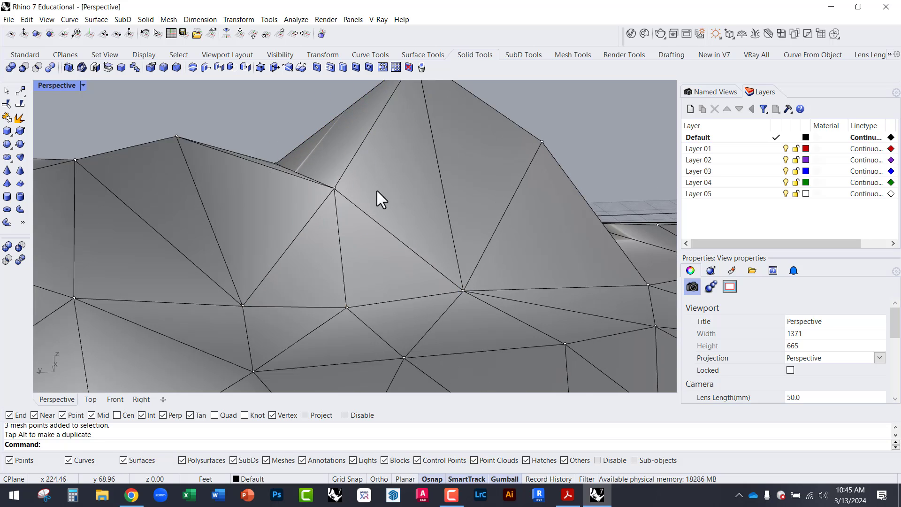
Examine the sculpted terrain mesh from several sides and look over the available mesh tools.
{"action": "scroll", "coordinate": [362, 212], "scroll_direction": "down", "scroll_amount": 5}
{"action": "scroll", "coordinate": [458, 198], "scroll_direction": "up", "scroll_amount": 3}
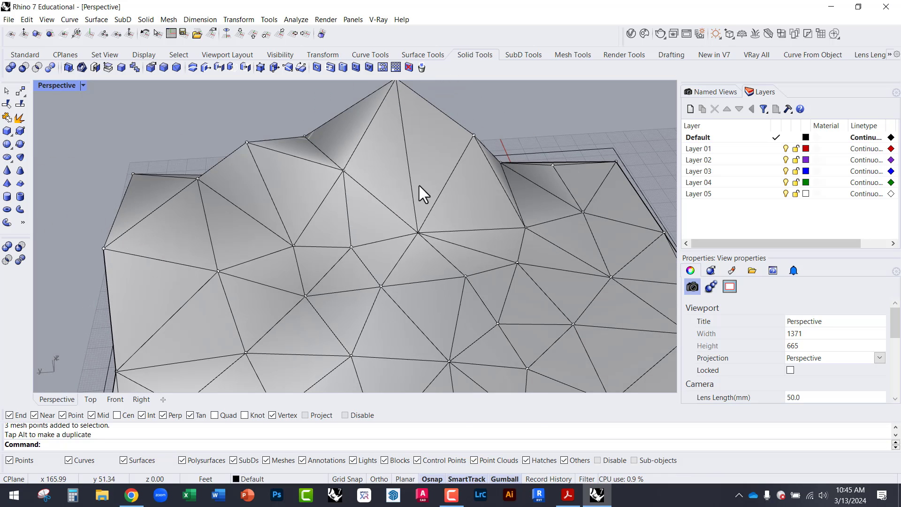
{"action": "right_click_drag", "start_coordinate": [419, 185], "coordinate": [393, 183]}
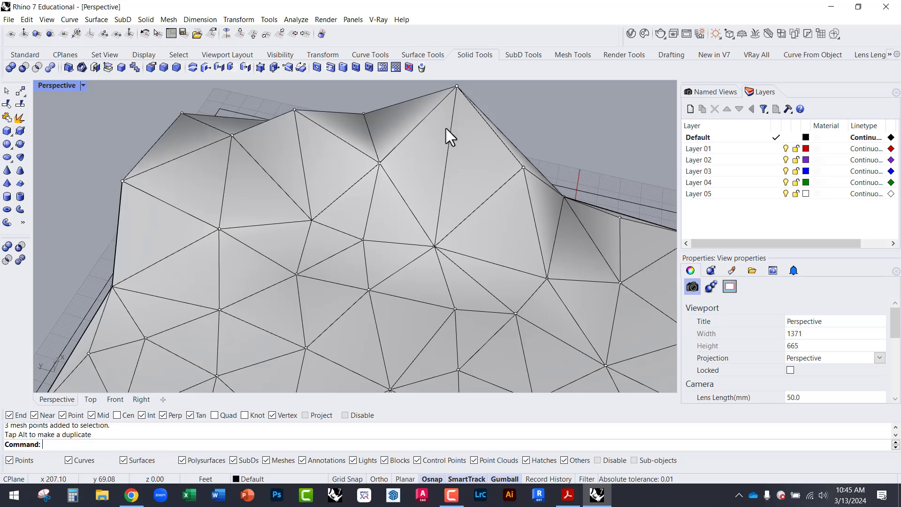
{"action": "right_click_drag", "start_coordinate": [446, 128], "coordinate": [424, 216]}
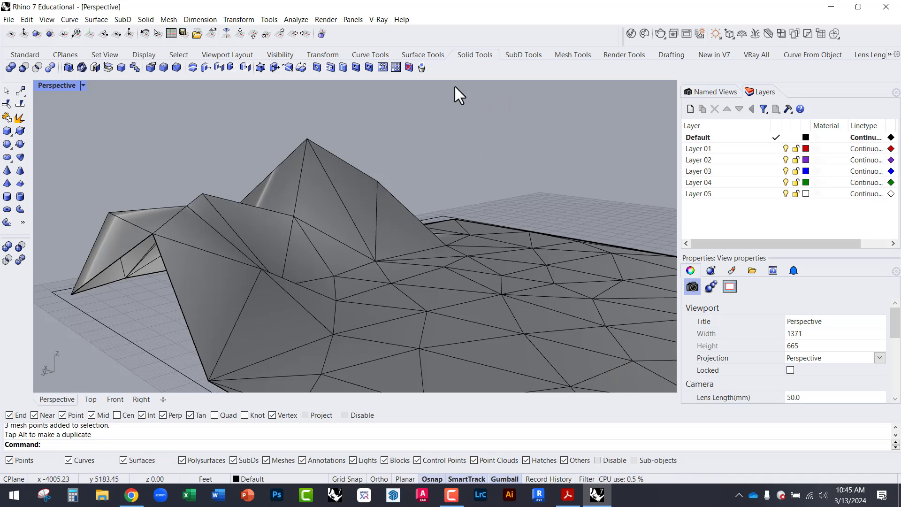
{"action": "left_click", "coordinate": [571, 54]}
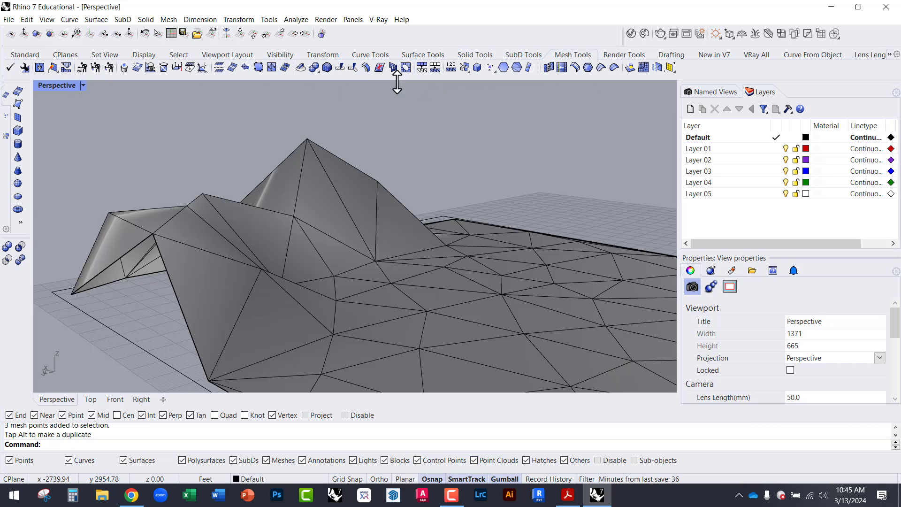
{"action": "right_click_drag", "start_coordinate": [446, 221], "coordinate": [404, 150]}
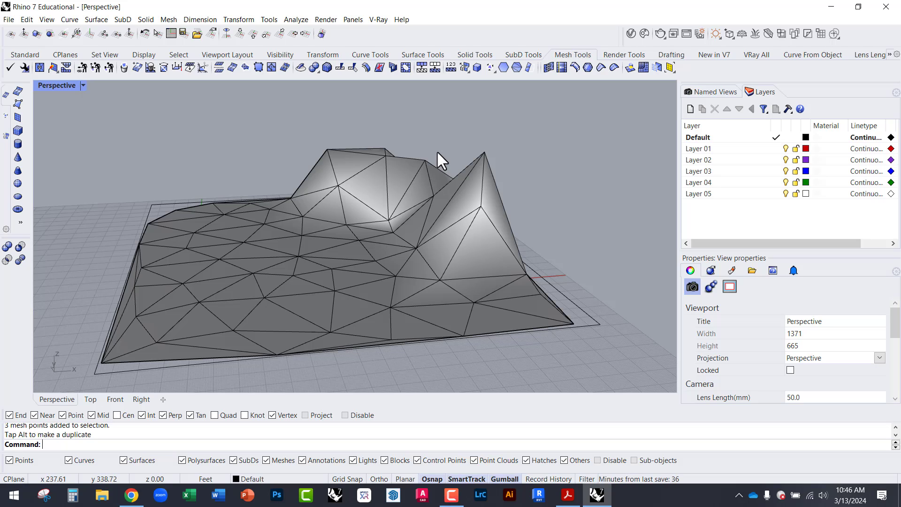
{"action": "left_click", "coordinate": [422, 162]}
{"action": "left_click", "coordinate": [422, 138]}
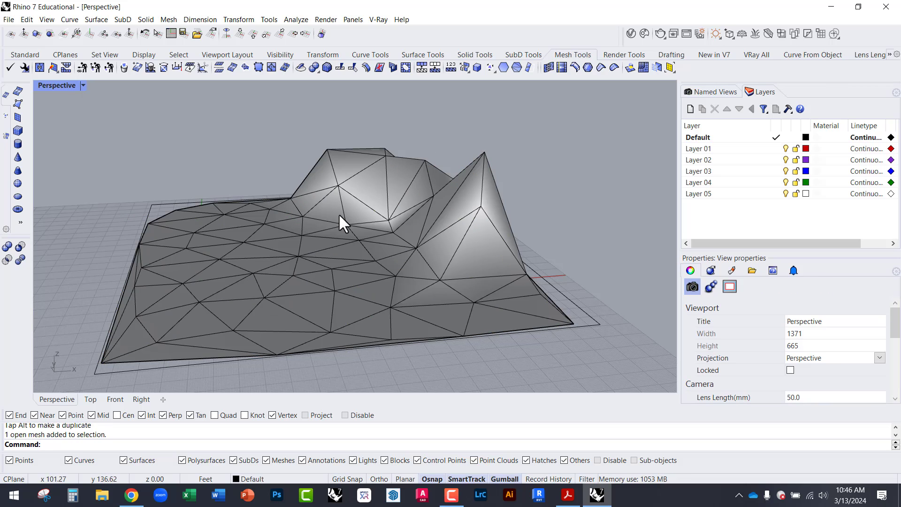
Delete the sculpted mesh, leaving the boundary curve, and reopen the Grasshopper definition.
{"action": "right_click_drag", "start_coordinate": [339, 213], "coordinate": [481, 271]}
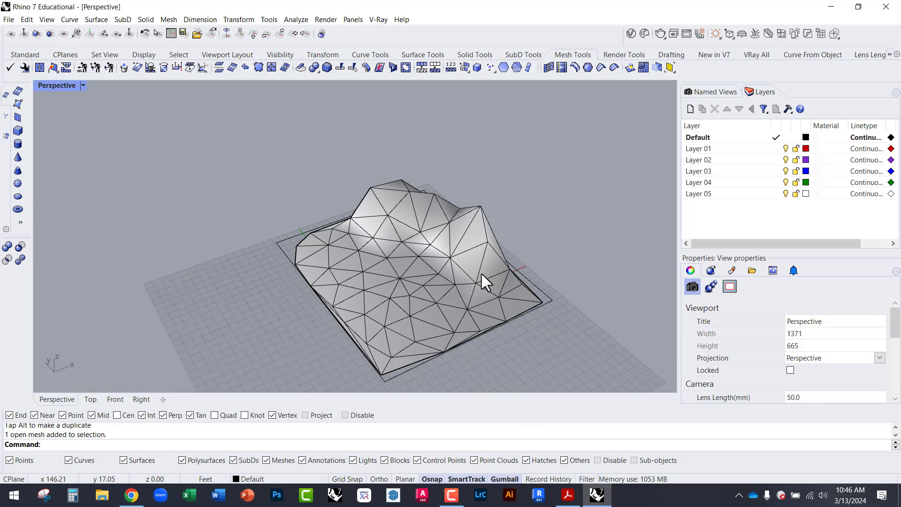
{"action": "left_click", "coordinate": [480, 272]}
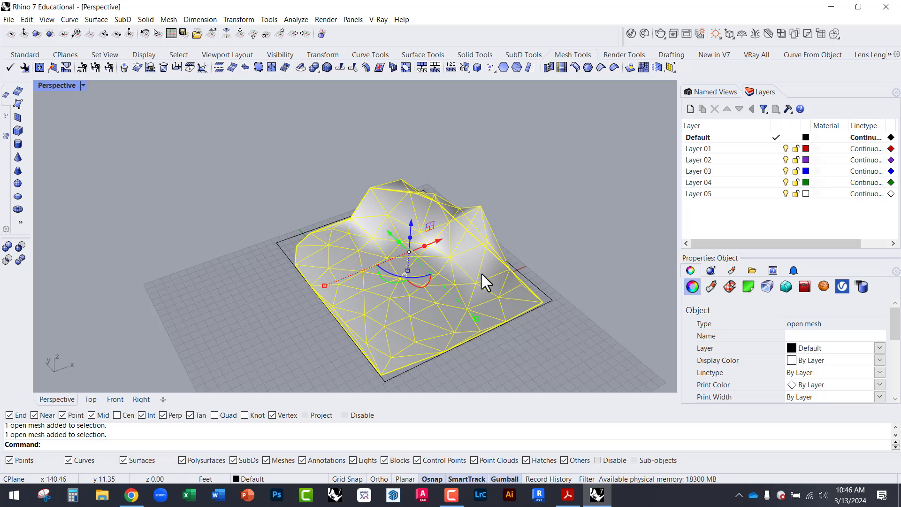
{"action": "key", "text": "Delete"}
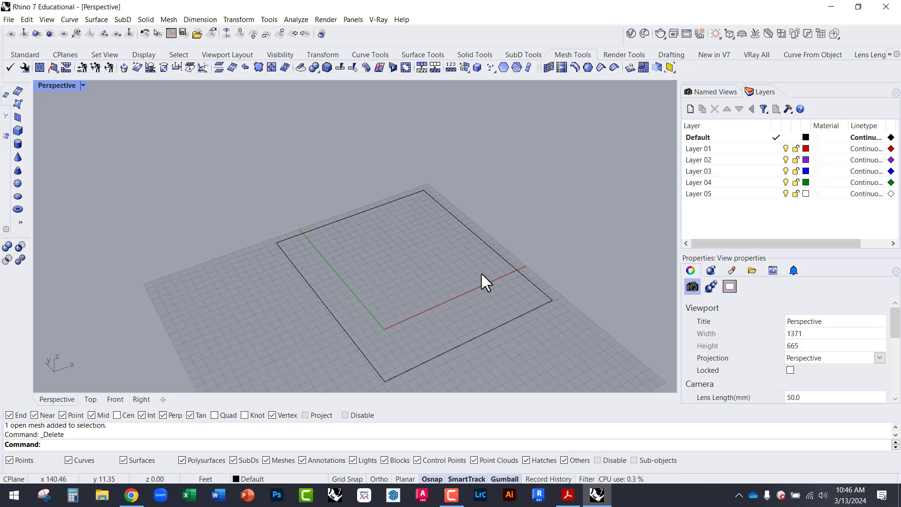
{"action": "type", "text": "Grasshopper"}
{"action": "key", "text": "Return"}
{"action": "right_click_drag", "start_coordinate": [632, 206], "coordinate": [709, 179]}
{"action": "scroll", "coordinate": [707, 297], "scroll_direction": "down", "scroll_amount": 2}
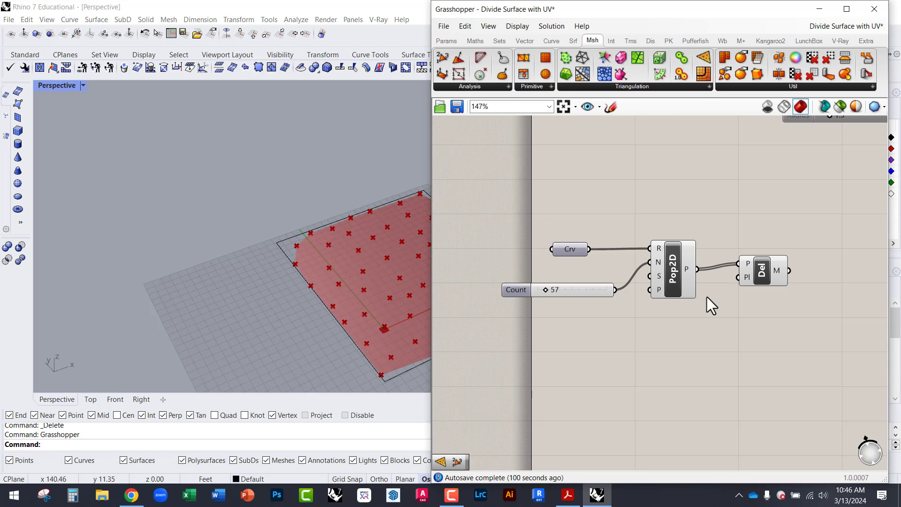
{"action": "left_click", "coordinate": [765, 272]}
{"action": "left_click_drag", "start_coordinate": [819, 323], "coordinate": [526, 190]}
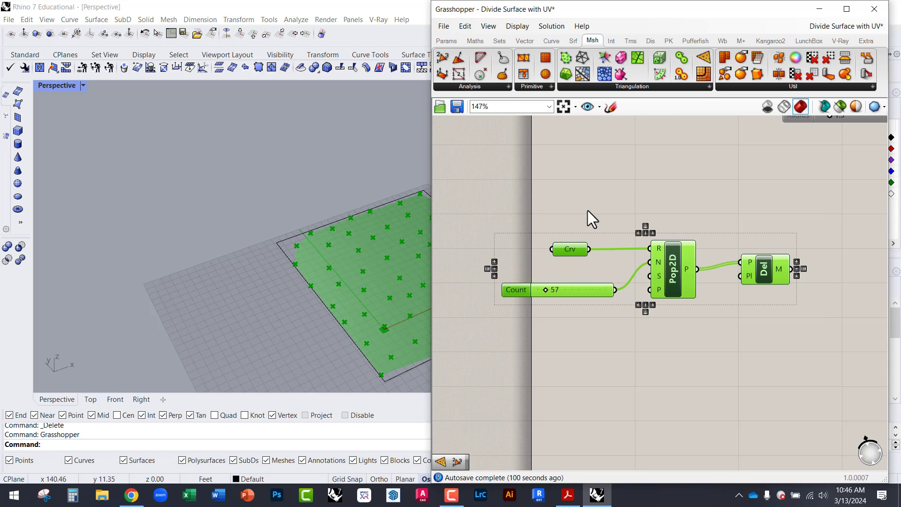
{"action": "left_click", "coordinate": [718, 337]}
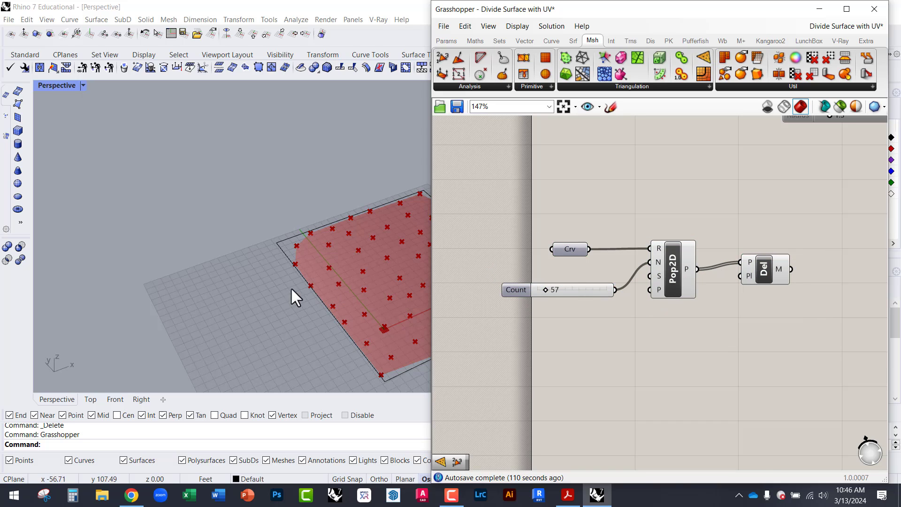
{"action": "scroll", "coordinate": [301, 288], "scroll_direction": "down", "scroll_amount": 2}
{"action": "scroll", "coordinate": [326, 295], "scroll_direction": "up", "scroll_amount": 3}
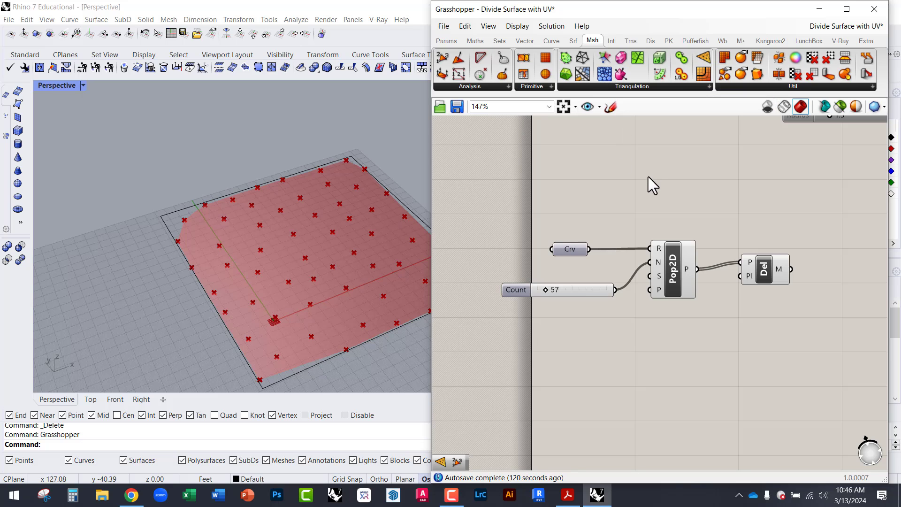
Disable the Curve, Count slider, Populate 2D and Delaunay Mesh components together.
{"action": "left_click_drag", "start_coordinate": [826, 359], "coordinate": [517, 207]}
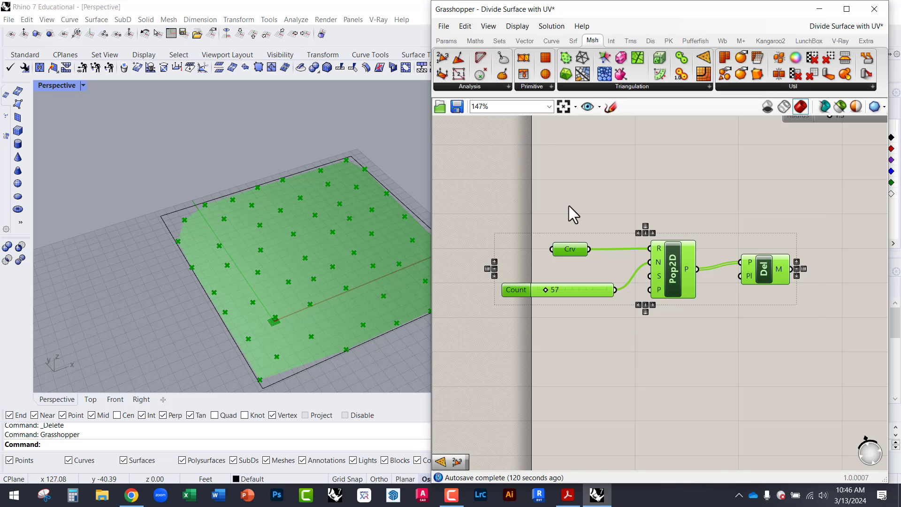
{"action": "right_click", "coordinate": [599, 179]}
{"action": "left_click", "coordinate": [620, 226]}
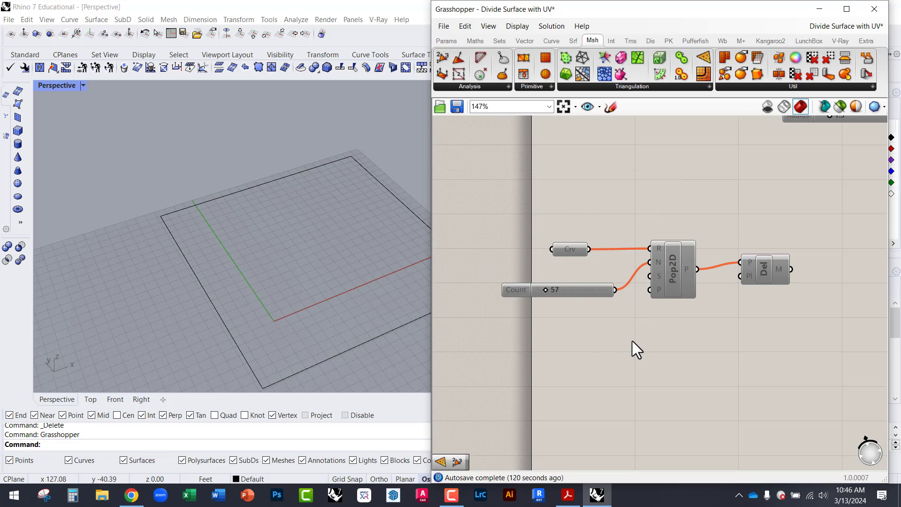
Add a Voronoi³ component in the empty canvas area below the disabled Delaunay Mesh group and shift it slightly sideways.
{"action": "right_click_drag", "start_coordinate": [633, 340], "coordinate": [614, 303]}
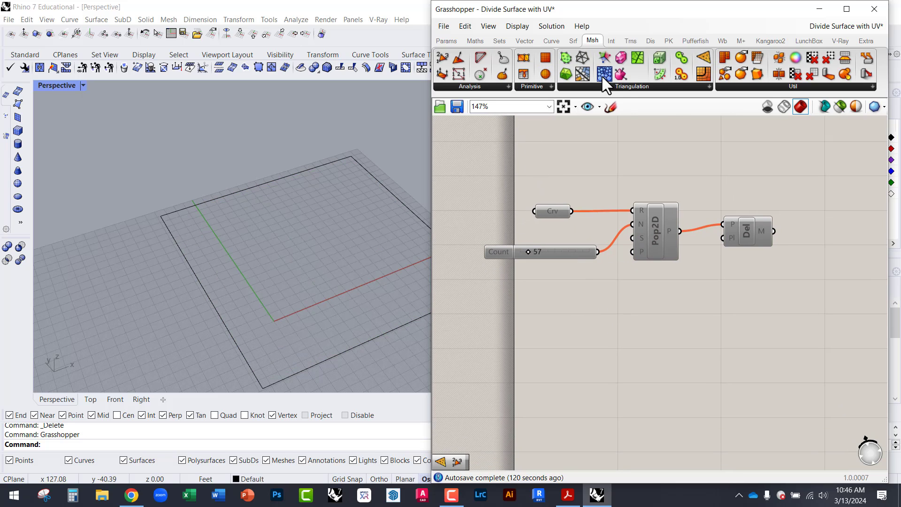
{"action": "left_click_drag", "start_coordinate": [603, 78], "coordinate": [678, 358]}
{"action": "right_click_drag", "start_coordinate": [678, 358], "coordinate": [564, 257]}
{"action": "left_click", "coordinate": [620, 308]}
{"action": "scroll", "coordinate": [620, 308], "scroll_direction": "up", "scroll_amount": 3}
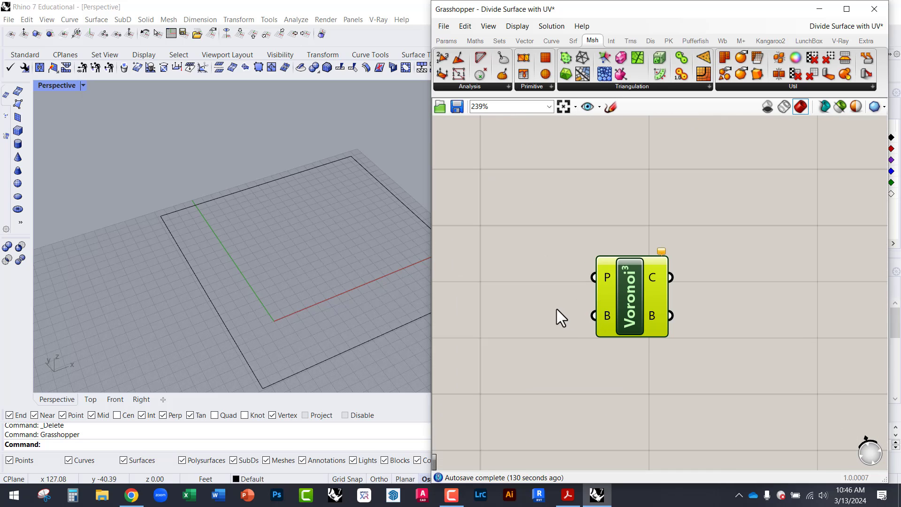
{"action": "right_click_drag", "start_coordinate": [323, 246], "coordinate": [348, 233]}
{"action": "left_click_drag", "start_coordinate": [622, 300], "coordinate": [675, 305]}
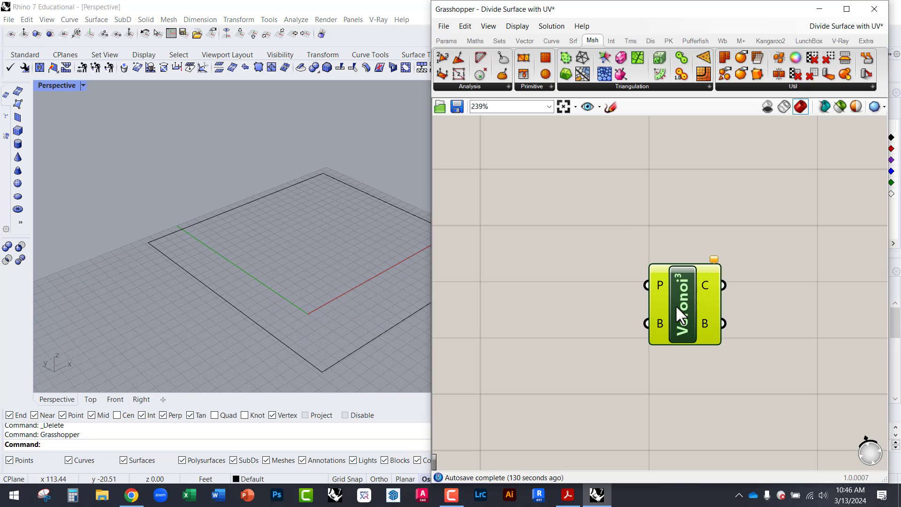
Add a Populate 3D component in the empty canvas area beside the Voronoi³ component.
{"action": "right_click_drag", "start_coordinate": [562, 202], "coordinate": [587, 362]}
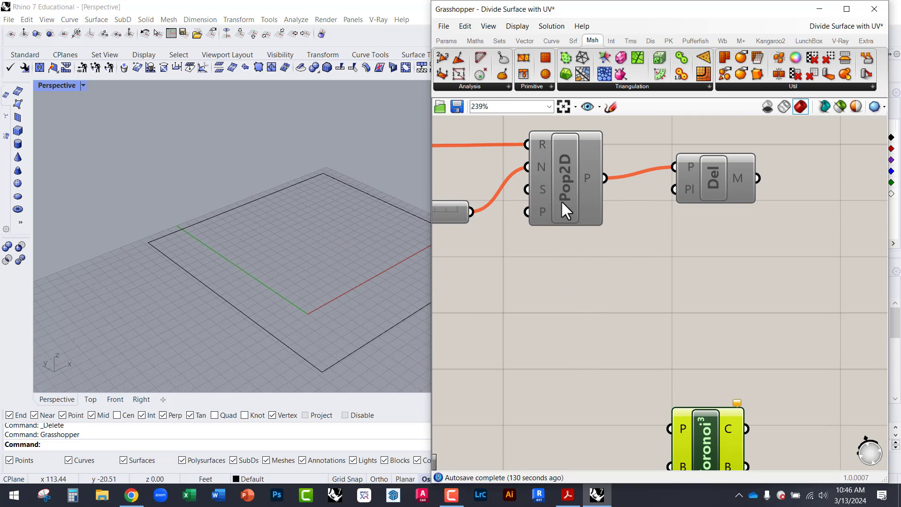
{"action": "right_click_drag", "start_coordinate": [562, 200], "coordinate": [670, 225]}
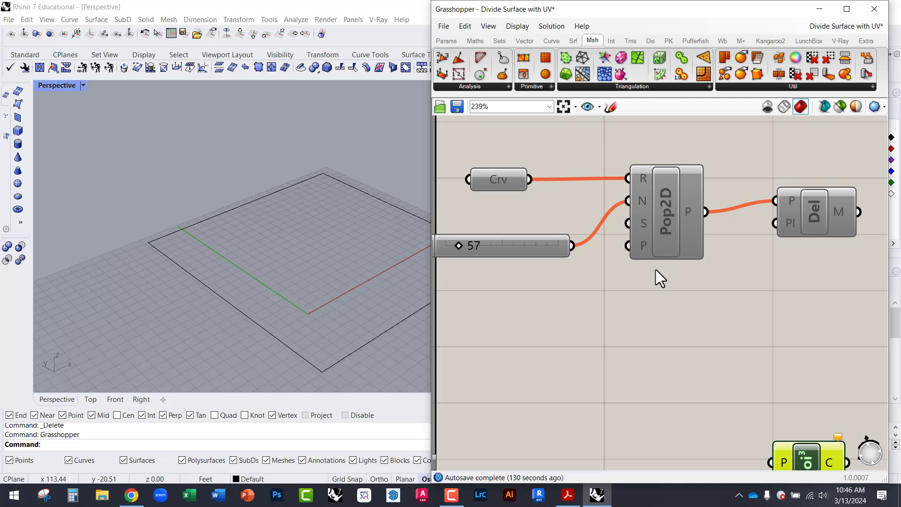
{"action": "right_click_drag", "start_coordinate": [628, 297], "coordinate": [627, 231]}
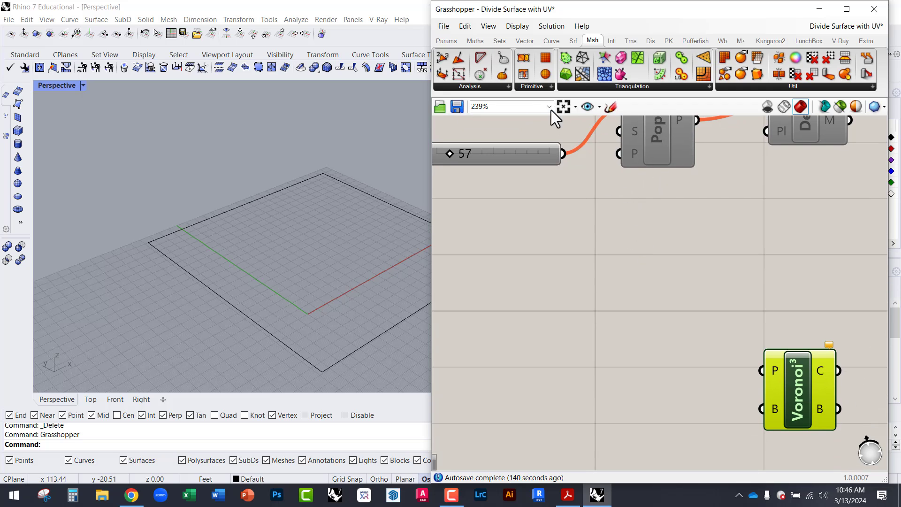
{"action": "left_click", "coordinate": [517, 41]}
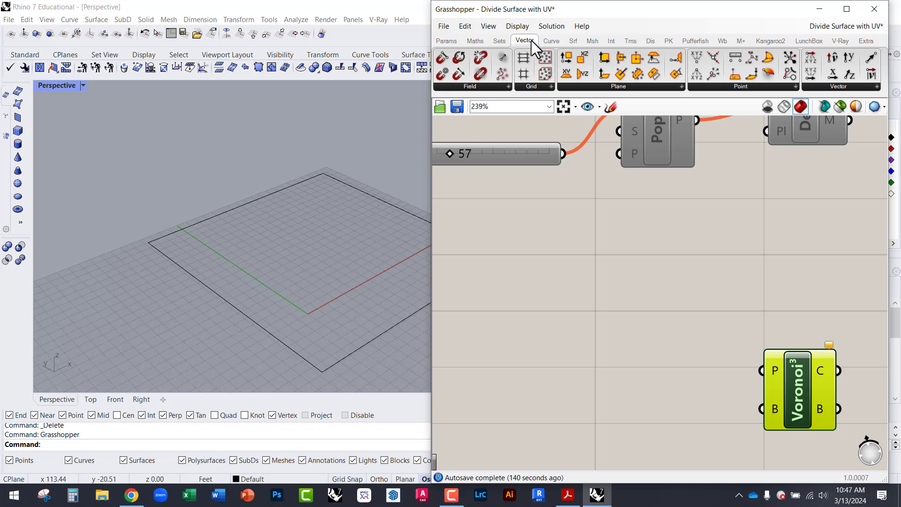
{"action": "left_click", "coordinate": [537, 87]}
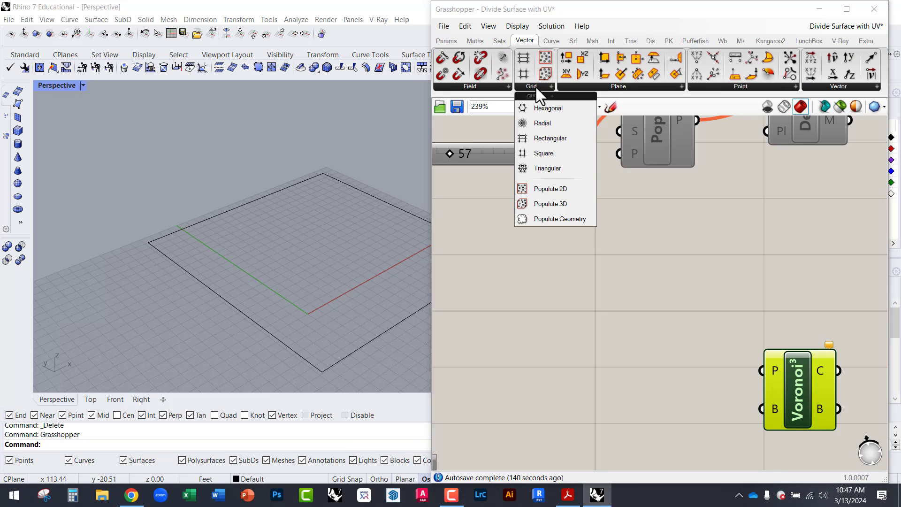
{"action": "left_click", "coordinate": [549, 205]}
{"action": "left_click", "coordinate": [638, 336]}
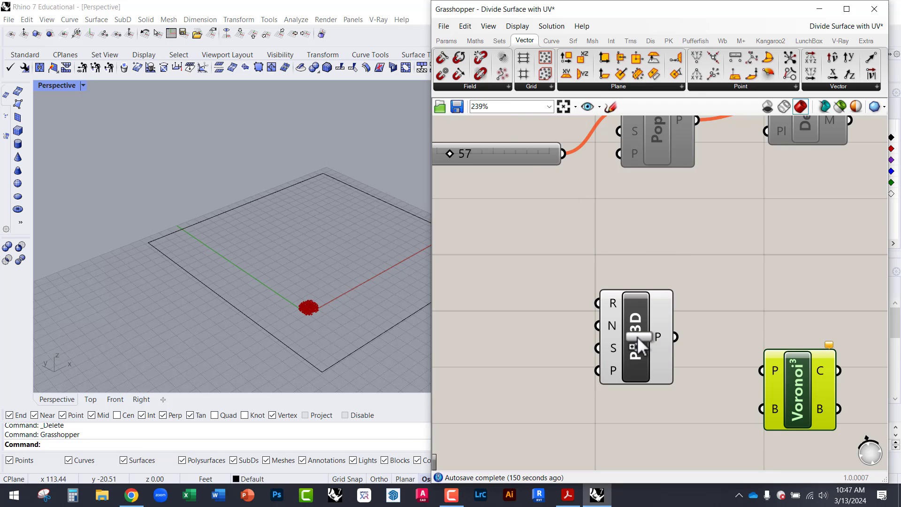
Inspect the default populated box and the Region input, and move Populate 3D down level with Voronoi³.
{"action": "scroll", "coordinate": [321, 314], "scroll_direction": "up", "scroll_amount": 6}
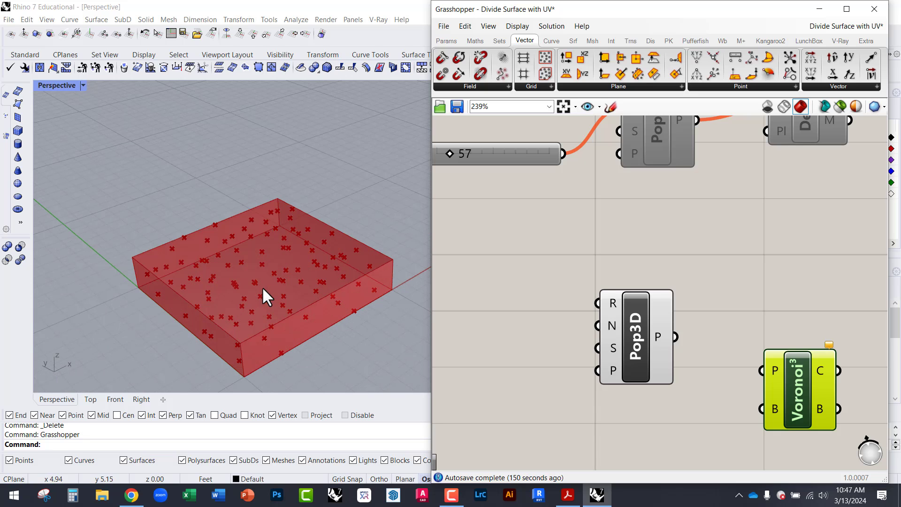
{"action": "mouse_move", "coordinate": [299, 287]}
{"action": "right_mouse_down"}
{"action": "mouse_move", "coordinate": [281, 272]}
{"action": "mouse_move", "coordinate": [297, 298]}
{"action": "mouse_move", "coordinate": [288, 288]}
{"action": "right_mouse_up"}
{"action": "scroll", "coordinate": [289, 280], "scroll_direction": "up", "scroll_amount": 2}
{"action": "scroll", "coordinate": [345, 164], "scroll_direction": "up", "scroll_amount": 5}
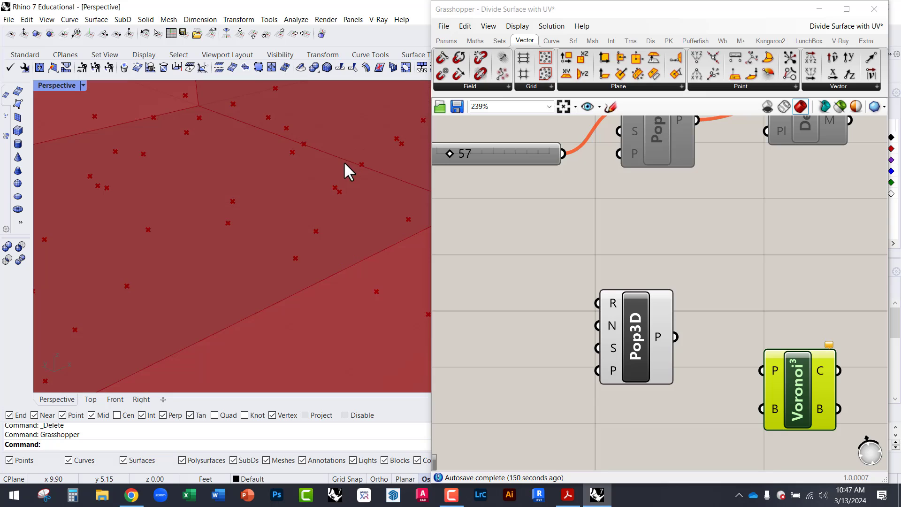
{"action": "scroll", "coordinate": [302, 209], "scroll_direction": "down", "scroll_amount": 7}
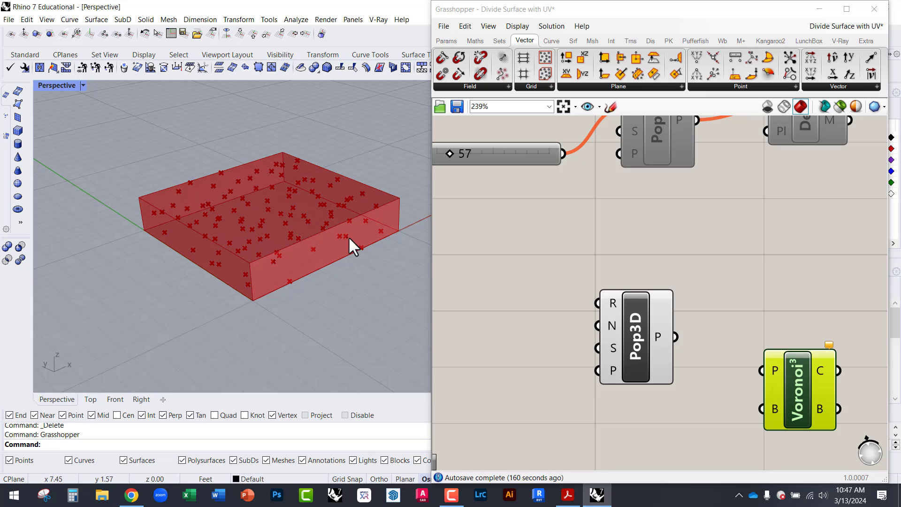
{"action": "mouse_move", "coordinate": [610, 302]}
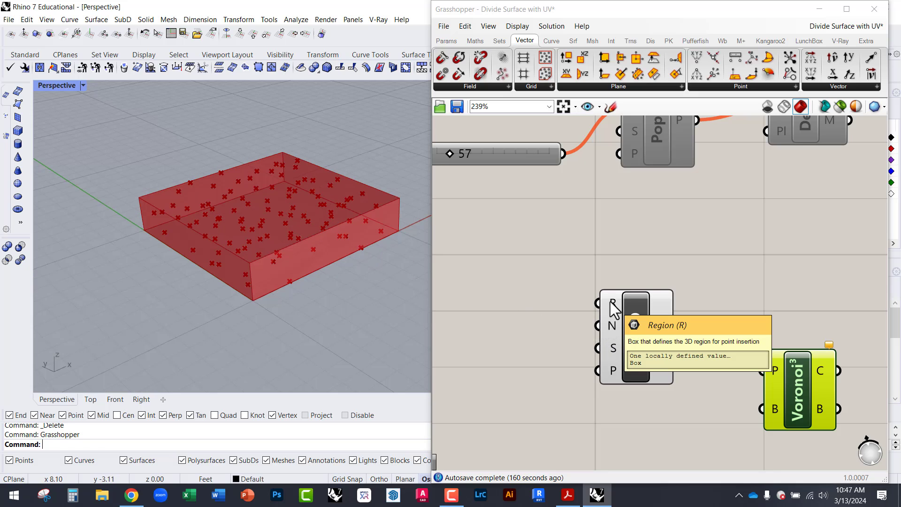
{"action": "scroll", "coordinate": [622, 295], "scroll_direction": "down", "scroll_amount": 3}
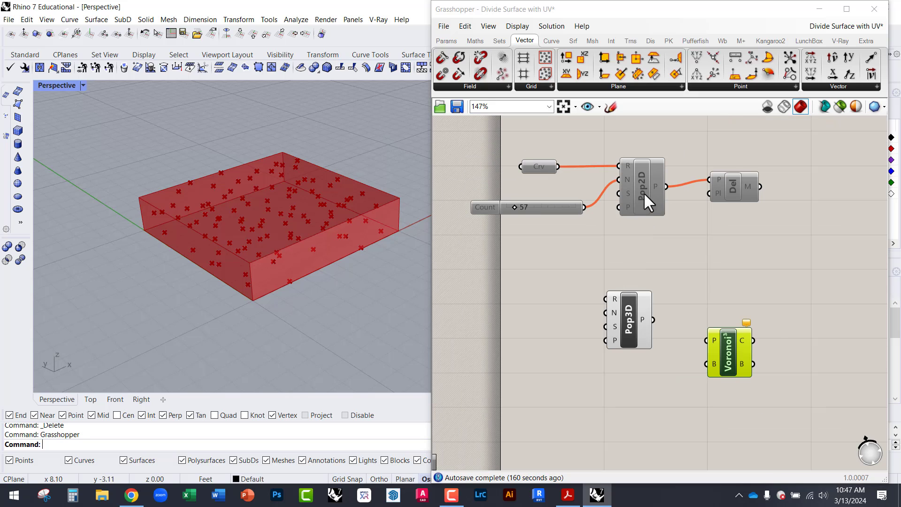
{"action": "left_click_drag", "start_coordinate": [618, 328], "coordinate": [628, 358]}
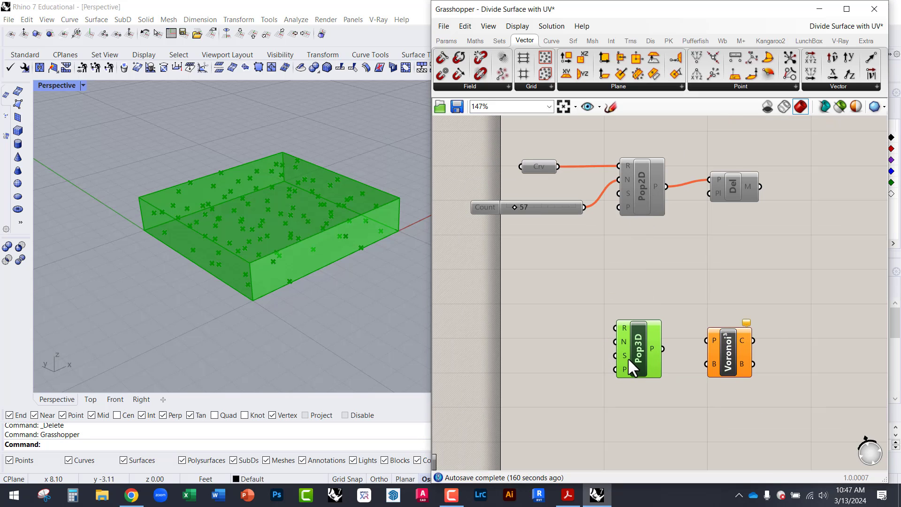
Add a Geometry parameter beside Populate 3D and connect it to that component's Region input.
{"action": "double_click", "coordinate": [544, 315]}
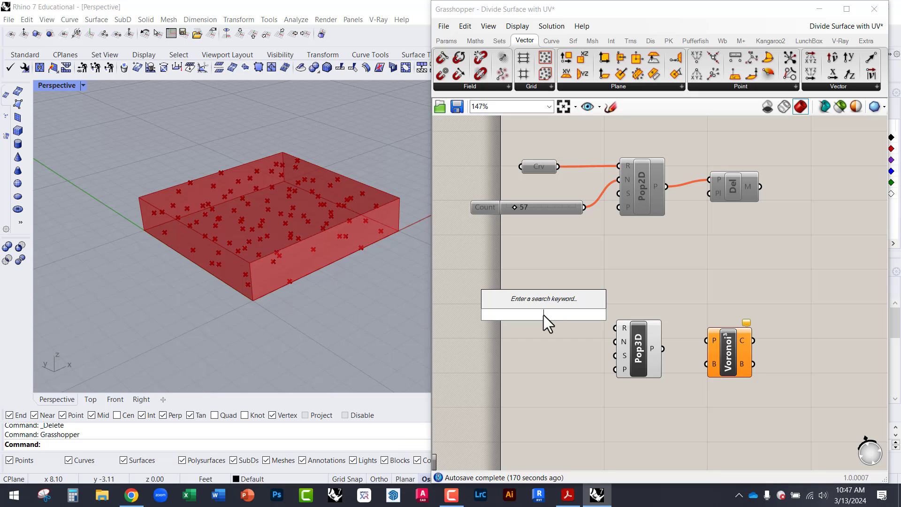
{"action": "type", "text": "geom"}
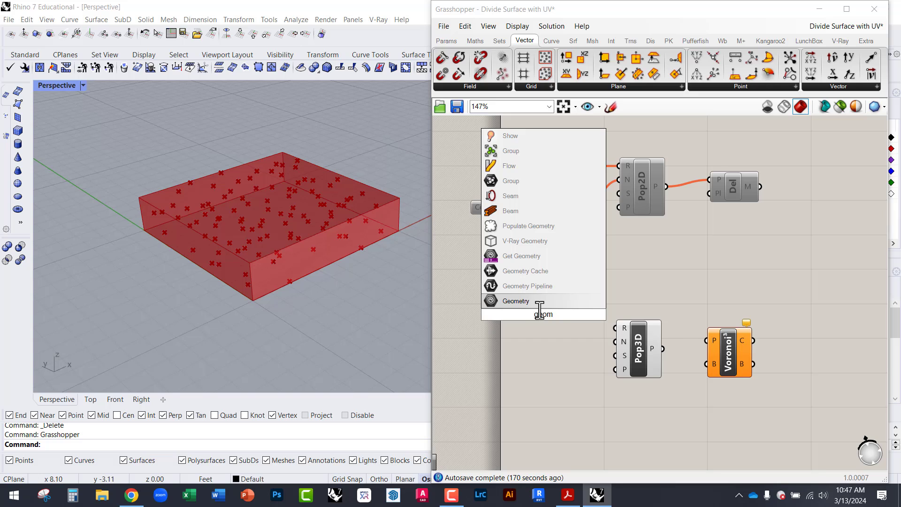
{"action": "left_click", "coordinate": [537, 306]}
{"action": "scroll", "coordinate": [551, 333], "scroll_direction": "up", "scroll_amount": 3}
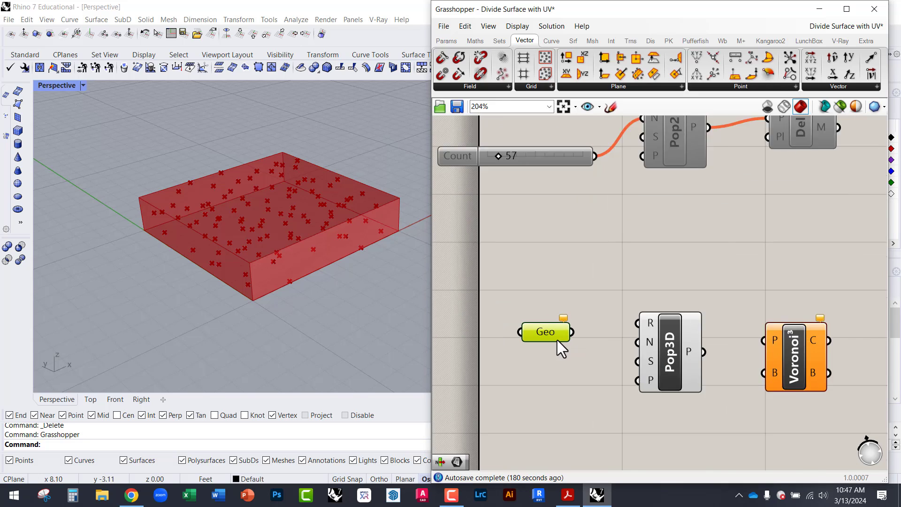
{"action": "left_click_drag", "start_coordinate": [651, 320], "coordinate": [560, 322]}
In Rhino, draw a tall solid box next to the boundary curve, starting its base at the curve's front corner.
{"action": "scroll", "coordinate": [249, 280], "scroll_direction": "down", "scroll_amount": 3}
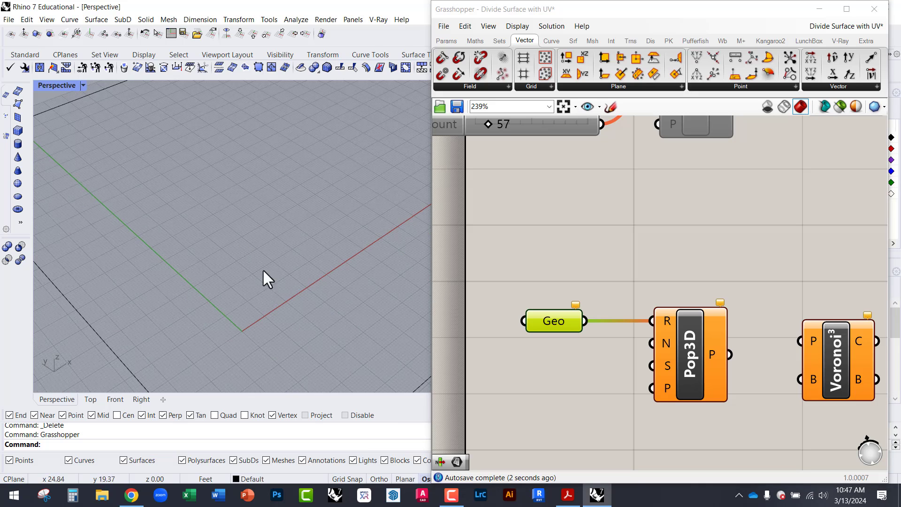
{"action": "scroll", "coordinate": [263, 272], "scroll_direction": "down", "scroll_amount": 3}
{"action": "type", "text": "Box"}
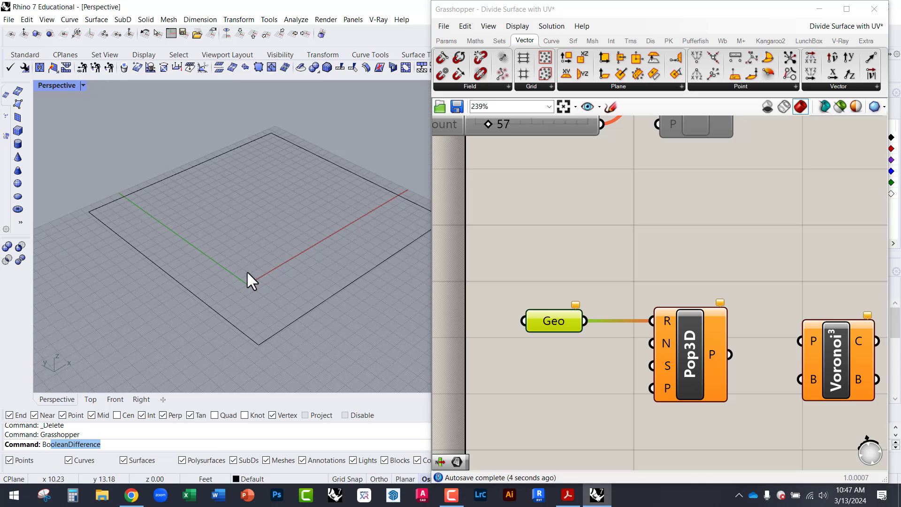
{"action": "key", "text": "Return"}
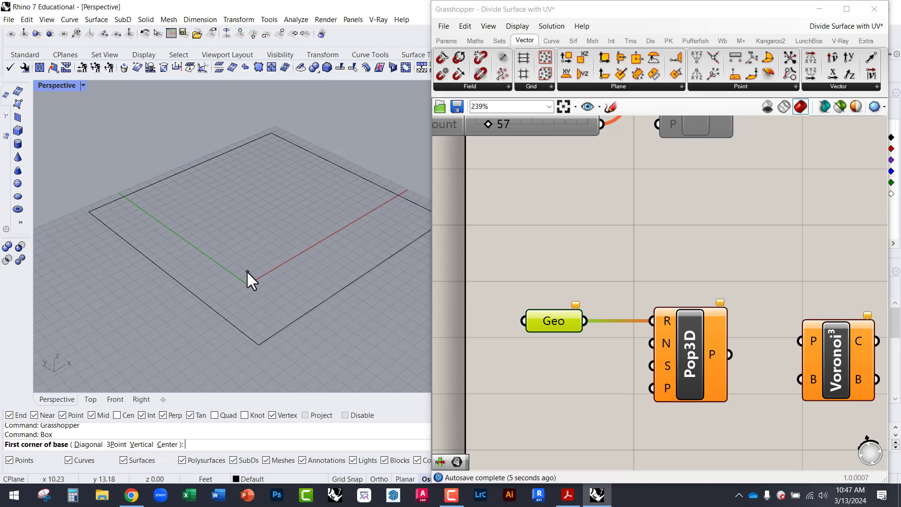
{"action": "left_click", "coordinate": [259, 345]}
{"action": "scroll", "coordinate": [234, 244], "scroll_direction": "down", "scroll_amount": 3}
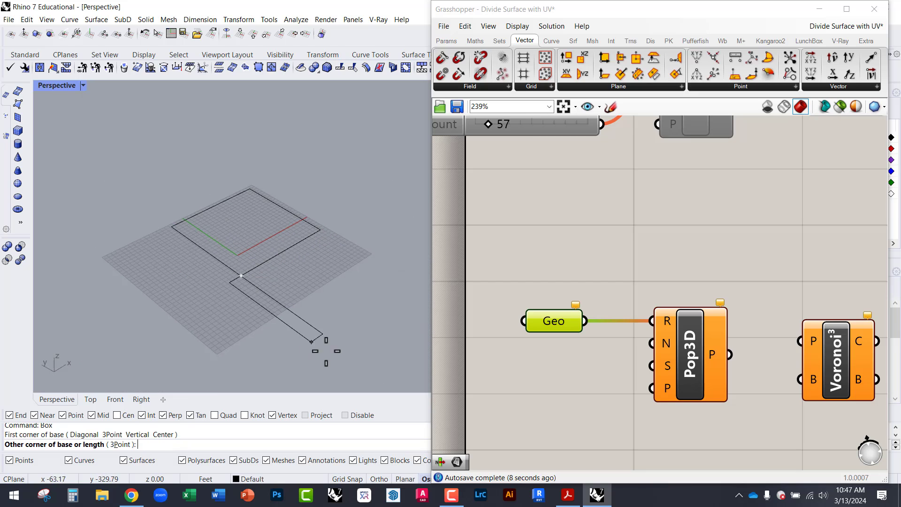
{"action": "left_click", "coordinate": [390, 274]}
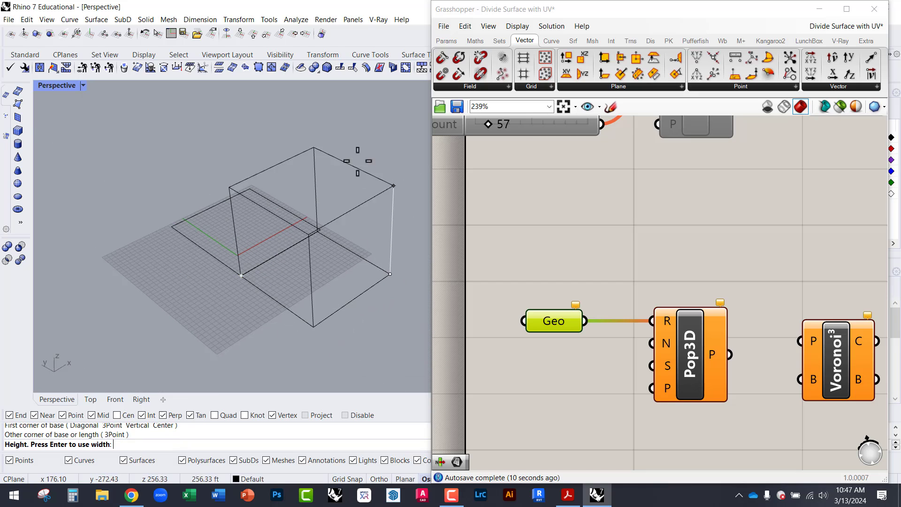
{"action": "left_click", "coordinate": [348, 130]}
{"action": "right_click_drag", "start_coordinate": [274, 275], "coordinate": [300, 198]}
{"action": "scroll", "coordinate": [299, 198], "scroll_direction": "up", "scroll_amount": 3}
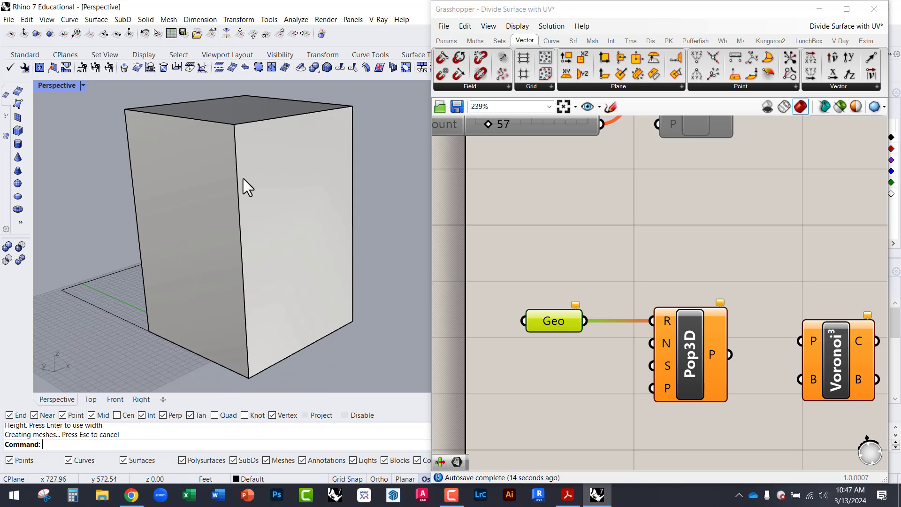
Assign the new Rhino box to the Geometry parameter as its single geometry.
{"action": "left_click", "coordinate": [279, 199]}
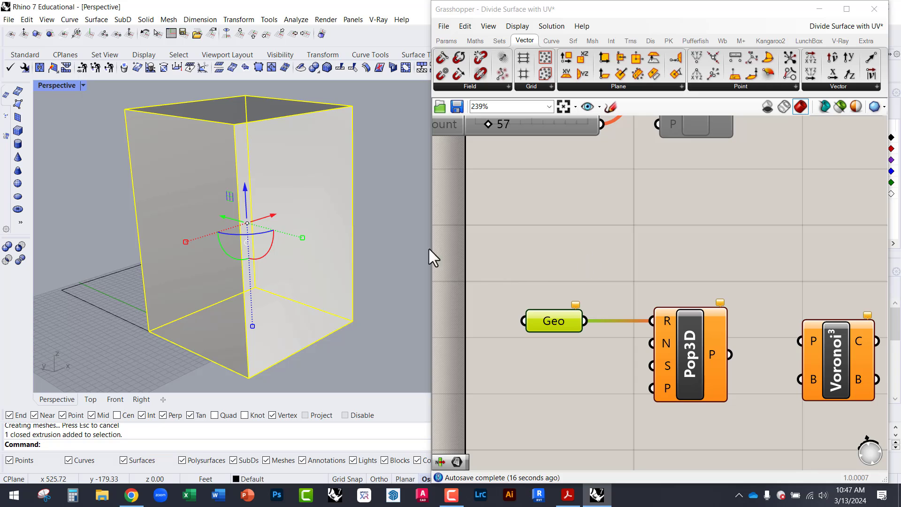
{"action": "left_click", "coordinate": [334, 183]}
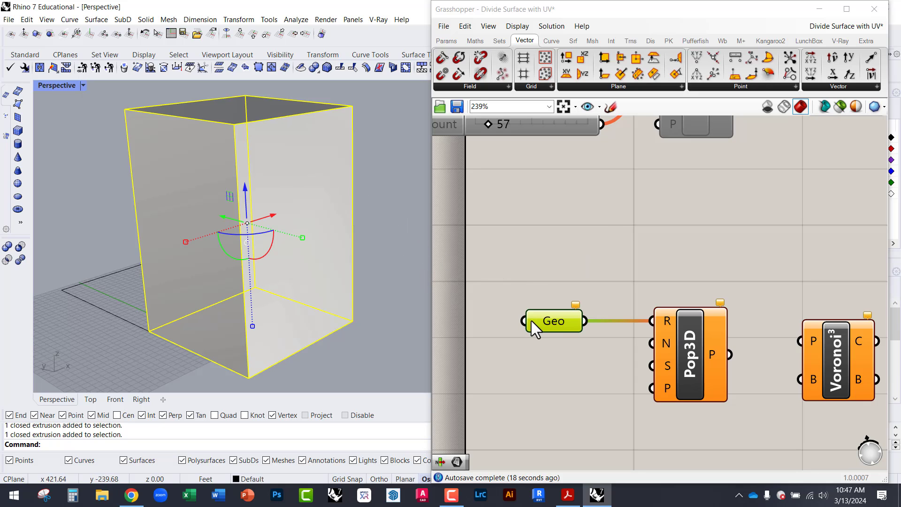
{"action": "right_click", "coordinate": [546, 328]}
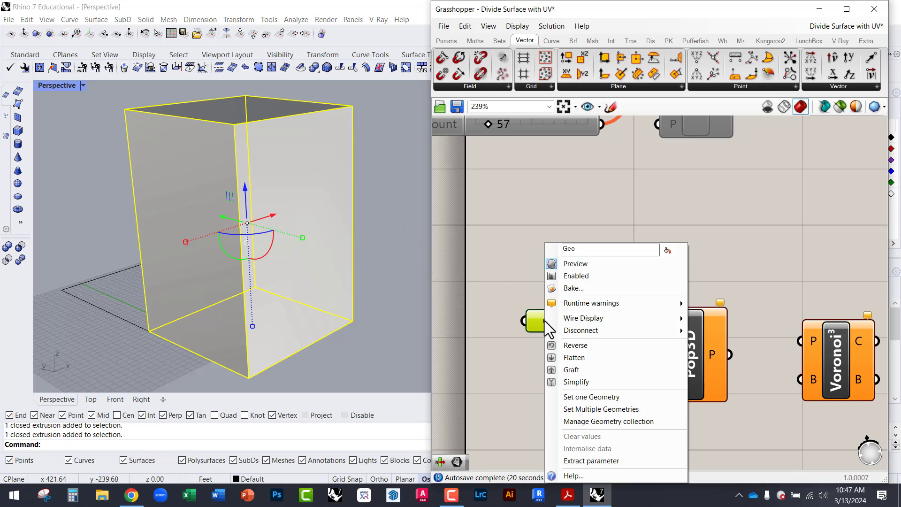
{"action": "left_click", "coordinate": [602, 398]}
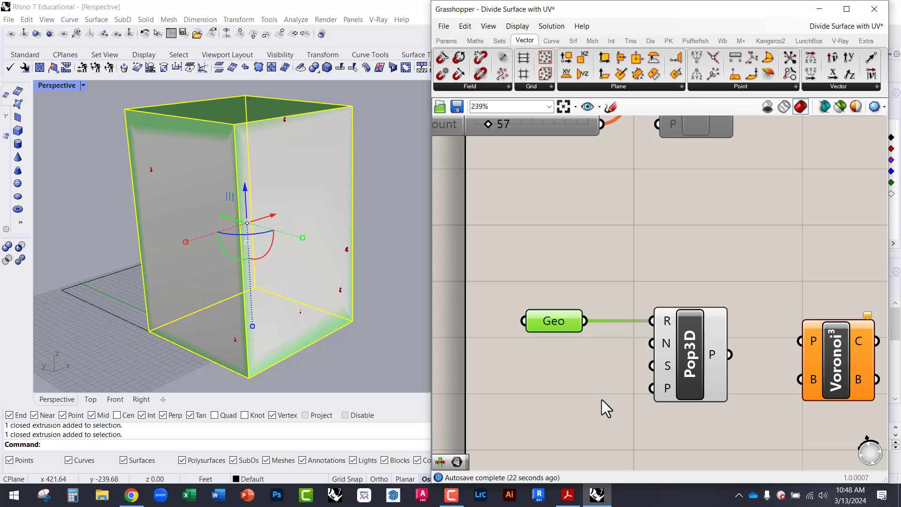
{"action": "left_click", "coordinate": [520, 253]}
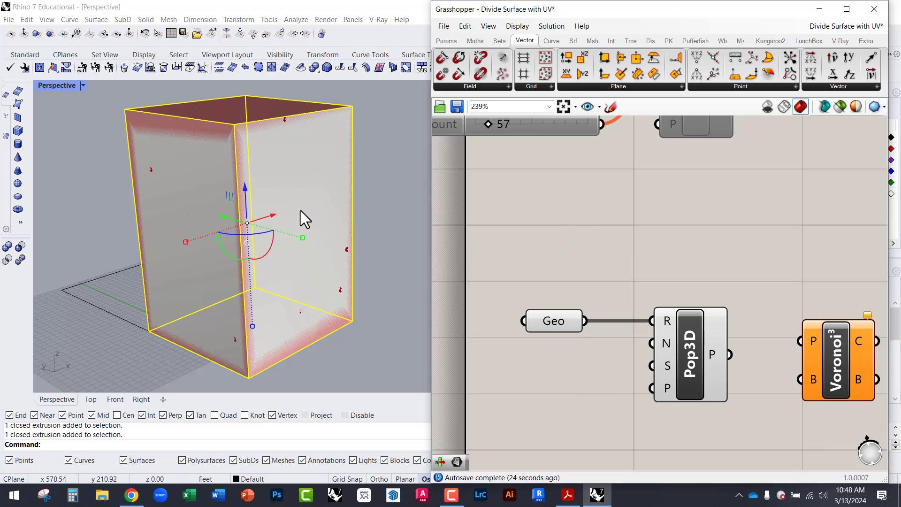
Hide the original box in Rhino and shift the Populate 3D component slightly on the canvas.
{"action": "left_click", "coordinate": [377, 204]}
{"action": "left_click", "coordinate": [327, 194]}
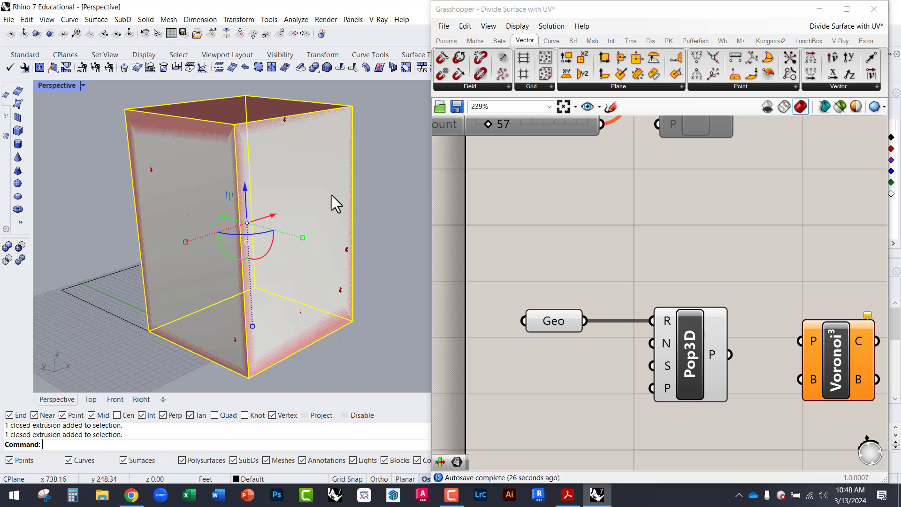
{"action": "key", "text": "ctrl+h"}
{"action": "mouse_move", "coordinate": [360, 249]}
{"action": "right_mouse_down"}
{"action": "mouse_move", "coordinate": [322, 287]}
{"action": "mouse_move", "coordinate": [353, 249]}
{"action": "right_mouse_up"}
{"action": "right_click_drag", "start_coordinate": [715, 360], "coordinate": [676, 326]}
{"action": "left_click_drag", "start_coordinate": [671, 320], "coordinate": [664, 311]}
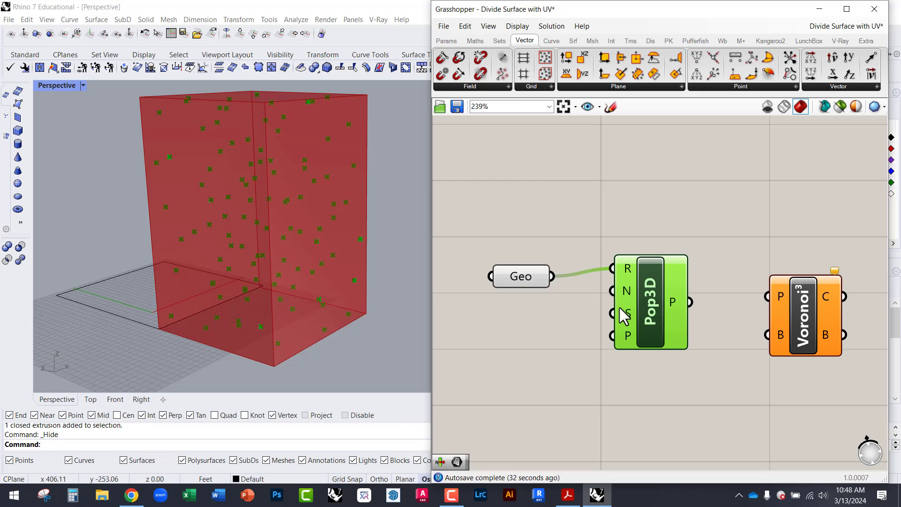
Turn off the preview of the Geometry parameter, leaving the Populate 3D preview on.
{"action": "left_click", "coordinate": [523, 280]}
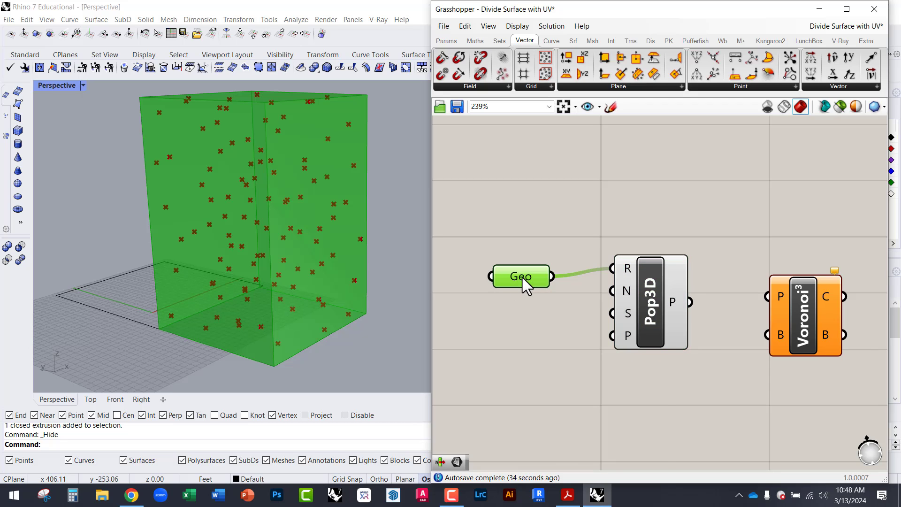
{"action": "right_click", "coordinate": [523, 278]}
{"action": "left_click", "coordinate": [506, 266]}
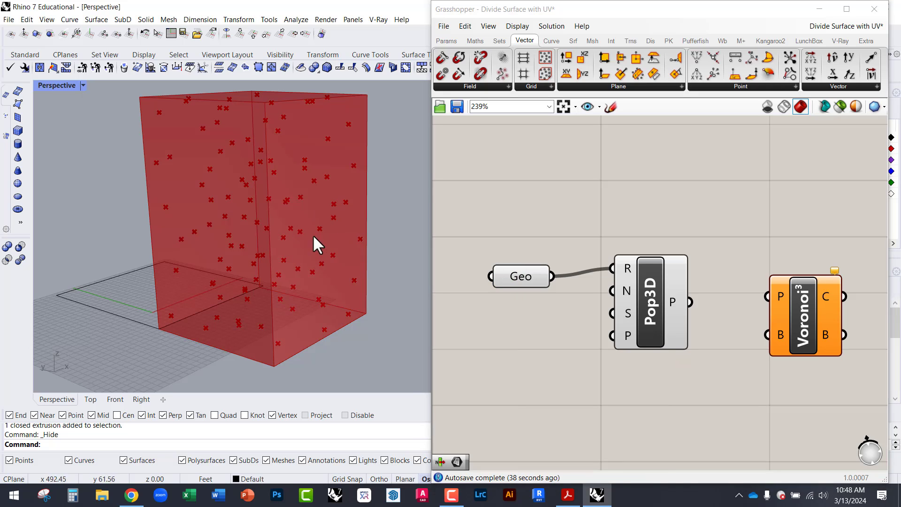
{"action": "left_click", "coordinate": [512, 281]}
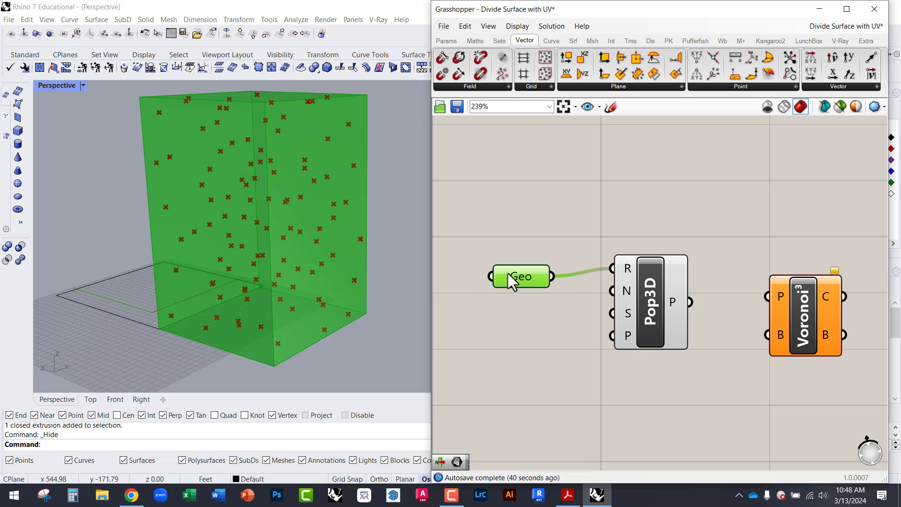
{"action": "right_click", "coordinate": [530, 236]}
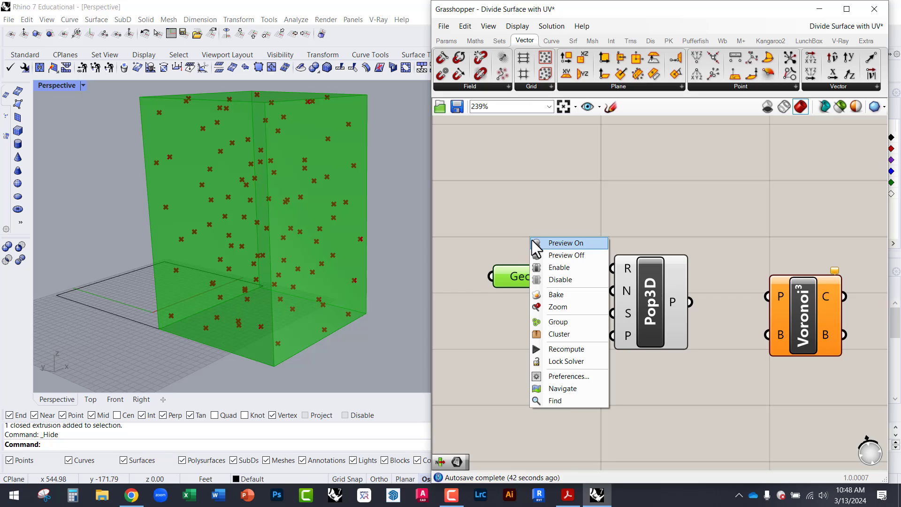
{"action": "left_click", "coordinate": [564, 255]}
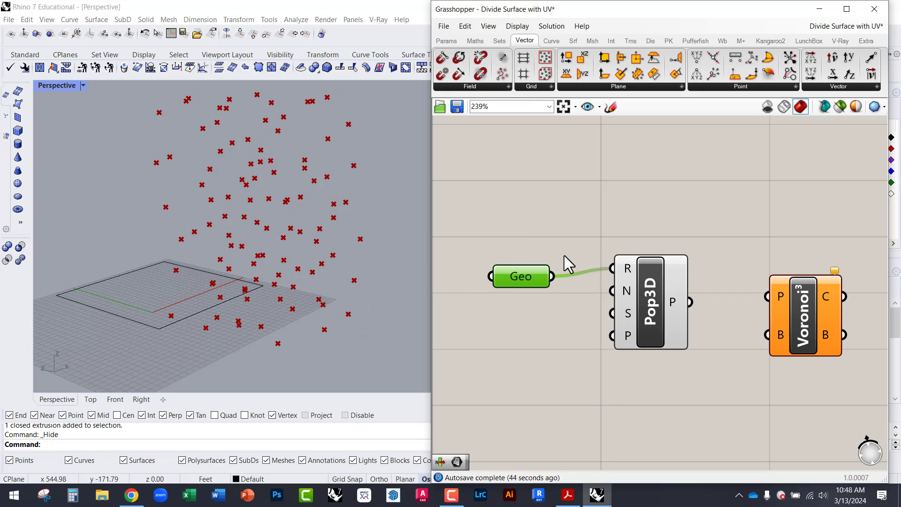
{"action": "left_click", "coordinate": [531, 208]}
Connect the Populate 3D point output to the Points input of Voronoi³.
{"action": "mouse_move", "coordinate": [290, 261]}
{"action": "right_mouse_down"}
{"action": "mouse_move", "coordinate": [275, 302]}
{"action": "mouse_move", "coordinate": [248, 322]}
{"action": "mouse_move", "coordinate": [229, 321]}
{"action": "mouse_move", "coordinate": [292, 248]}
{"action": "right_mouse_up"}
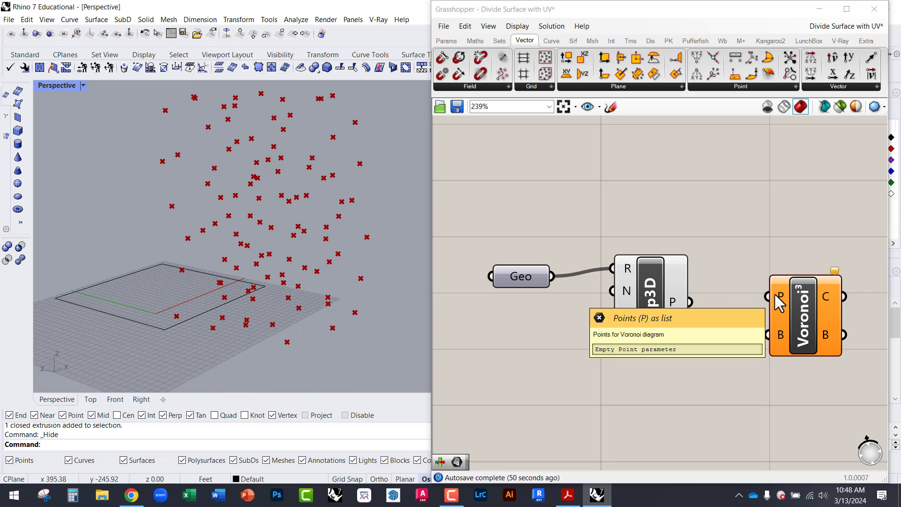
{"action": "left_click_drag", "start_coordinate": [776, 294], "coordinate": [700, 306]}
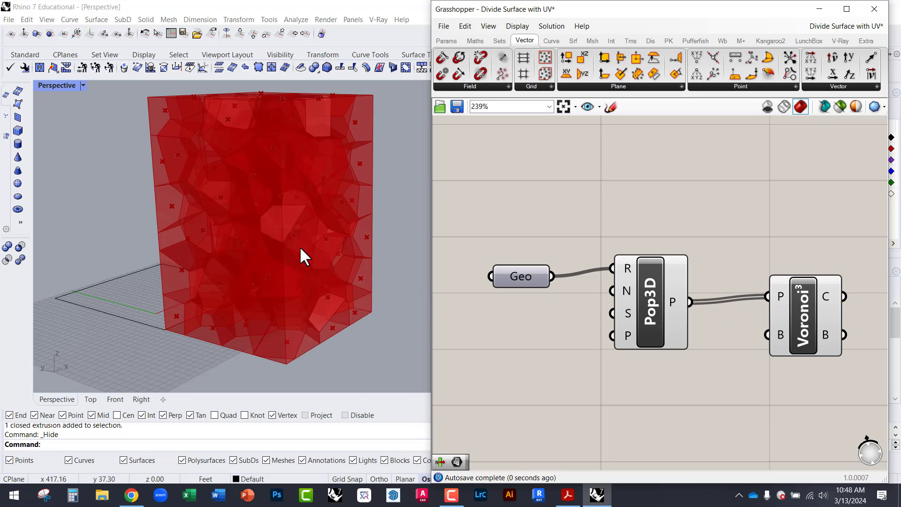
Examine the Voronoi³ cell preview from several angles and inspect the component's Cells and B outputs.
{"action": "scroll", "coordinate": [302, 255], "scroll_direction": "up", "scroll_amount": 10}
{"action": "scroll", "coordinate": [306, 241], "scroll_direction": "down", "scroll_amount": 10}
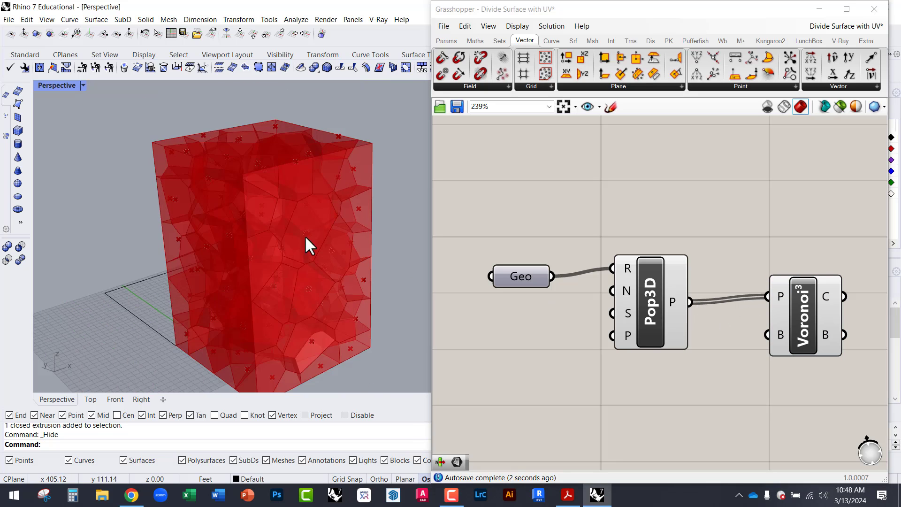
{"action": "right_click_drag", "start_coordinate": [306, 242], "coordinate": [265, 195]}
{"action": "scroll", "coordinate": [264, 193], "scroll_direction": "up", "scroll_amount": 5}
{"action": "right_click_drag", "start_coordinate": [253, 252], "coordinate": [206, 249]}
{"action": "right_click_drag", "start_coordinate": [697, 321], "coordinate": [587, 276]}
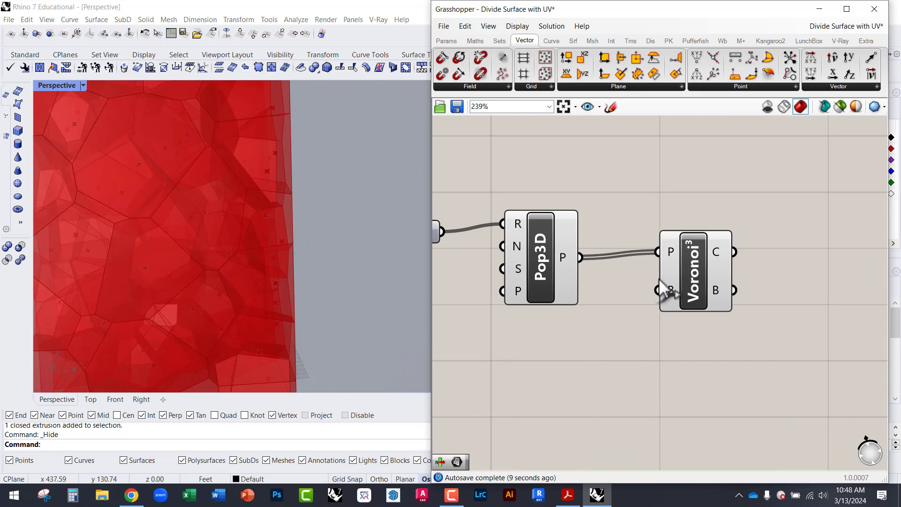
{"action": "left_click", "coordinate": [685, 291]}
{"action": "mouse_move", "coordinate": [711, 268]}
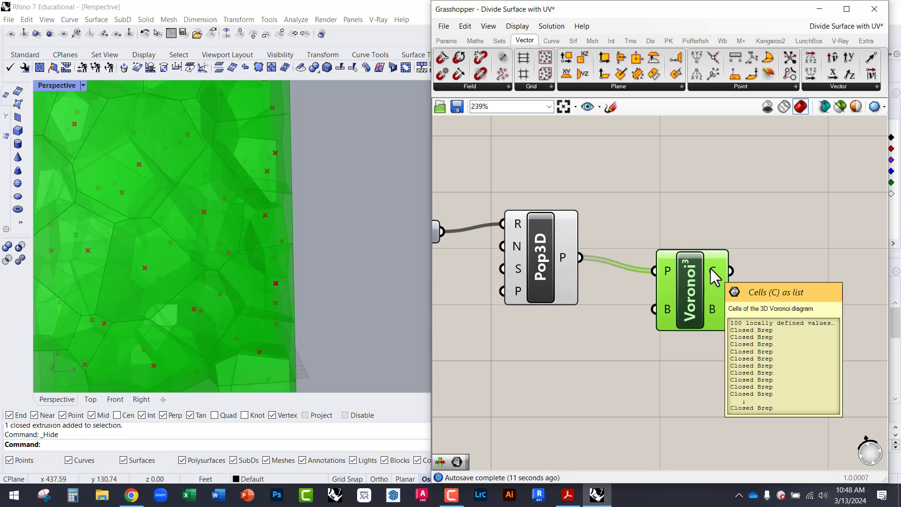
{"action": "mouse_move", "coordinate": [708, 309]}
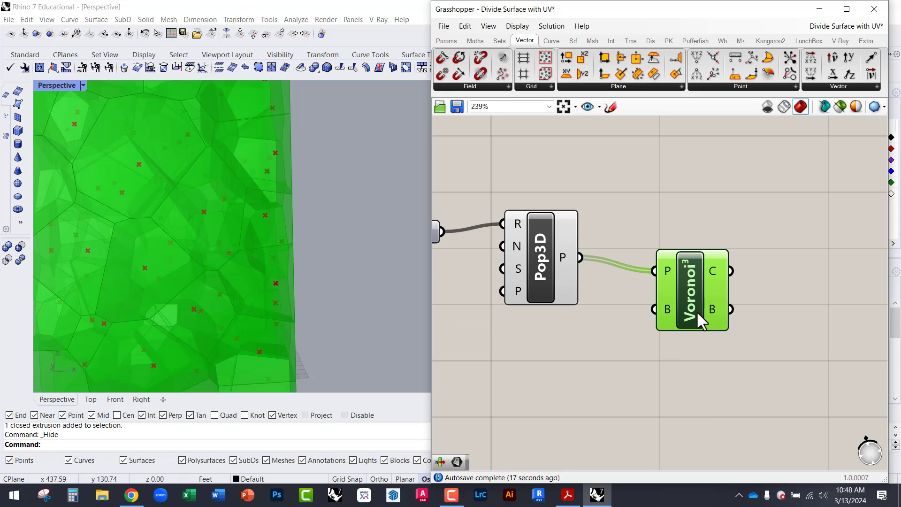
{"action": "left_click_drag", "start_coordinate": [696, 311], "coordinate": [701, 297]}
Bake the Voronoi³ component's geometry into Rhino and deselect the component.
{"action": "scroll", "coordinate": [274, 256], "scroll_direction": "down", "scroll_amount": 5}
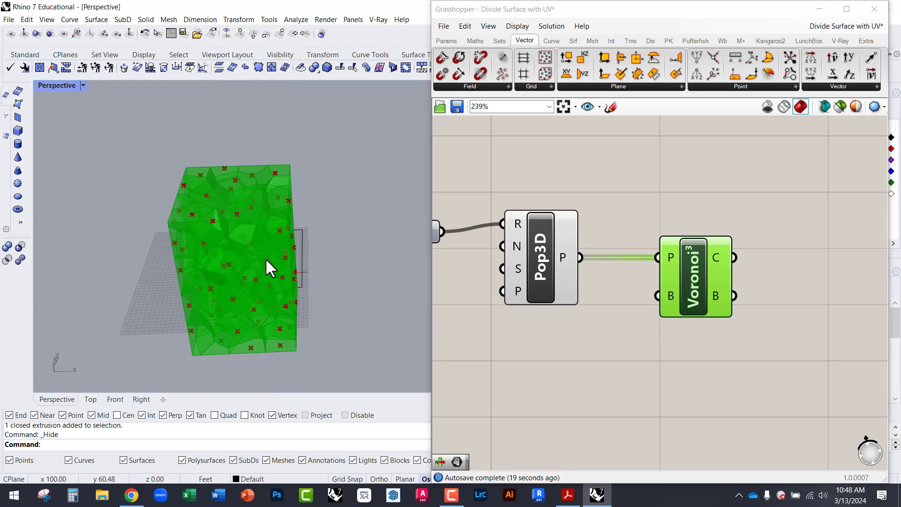
{"action": "right_click_drag", "start_coordinate": [266, 257], "coordinate": [190, 264]}
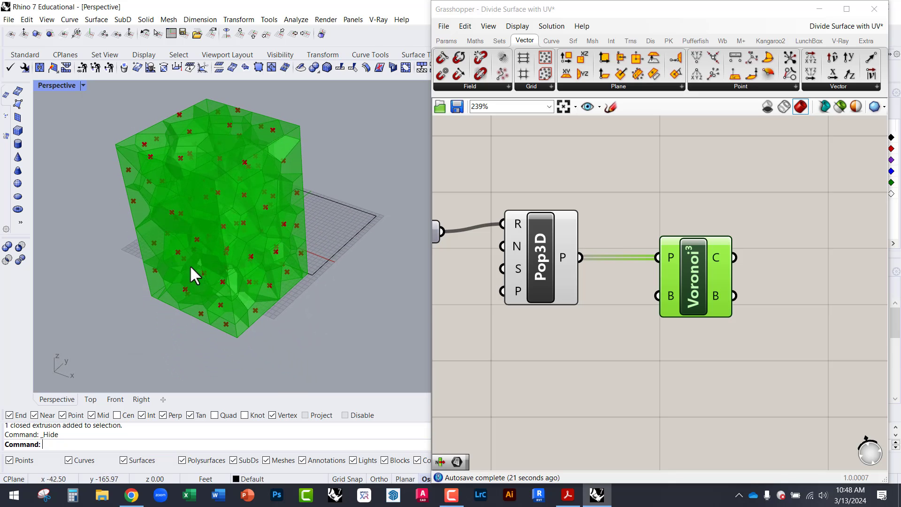
{"action": "middle_click", "coordinate": [703, 353]}
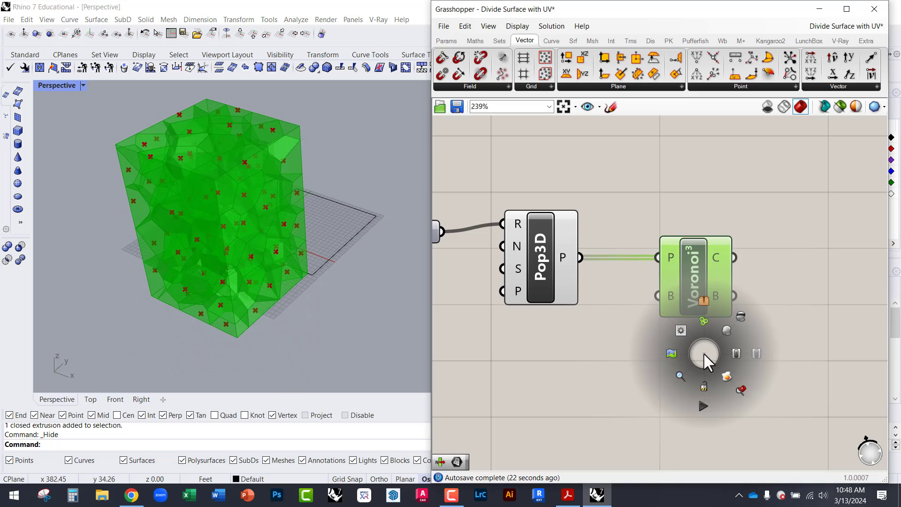
{"action": "left_click", "coordinate": [725, 379]}
{"action": "left_click", "coordinate": [736, 208]}
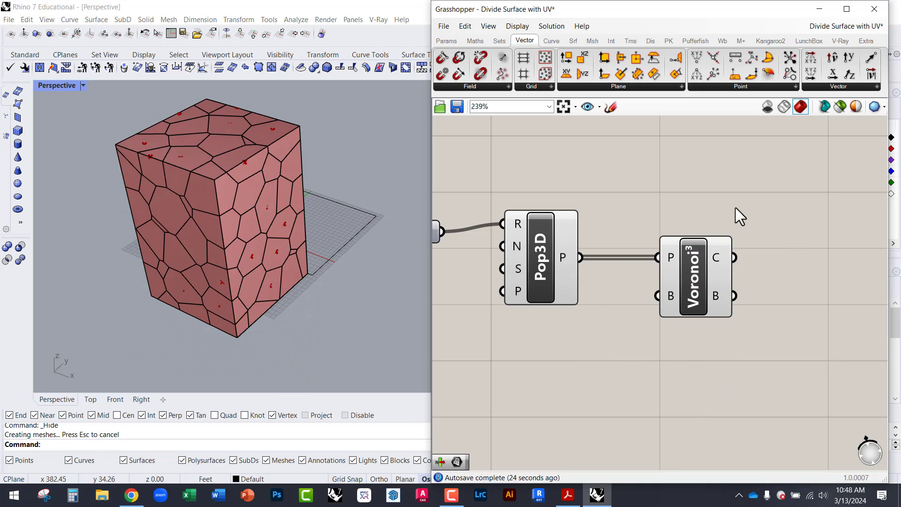
Put the Grasshopper window away and select individual baked Voronoi cells on the box face to inspect them as separate solids.
{"action": "left_click", "coordinate": [874, 11]}
{"action": "left_click", "coordinate": [247, 201]}
{"action": "scroll", "coordinate": [255, 209], "scroll_direction": "up", "scroll_amount": 3}
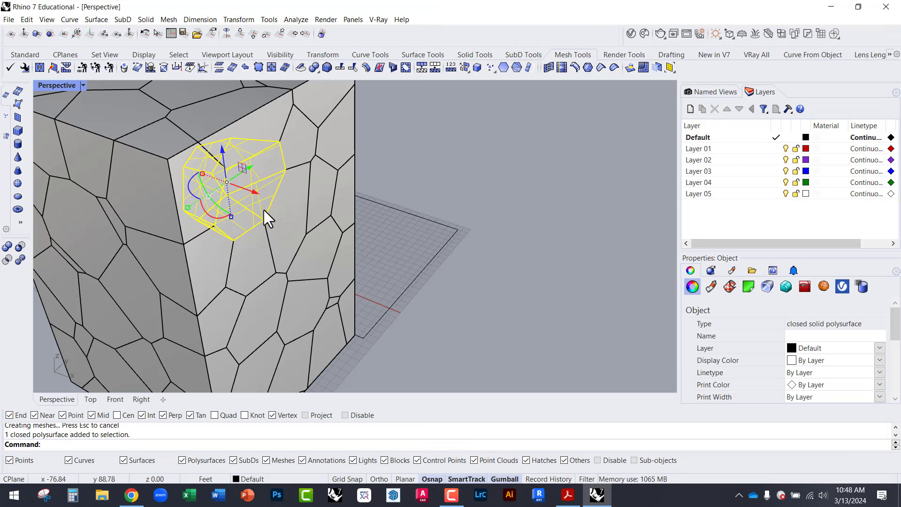
{"action": "left_click", "coordinate": [282, 230]}
{"action": "left_click", "coordinate": [244, 281]}
{"action": "left_click", "coordinate": [253, 317]}
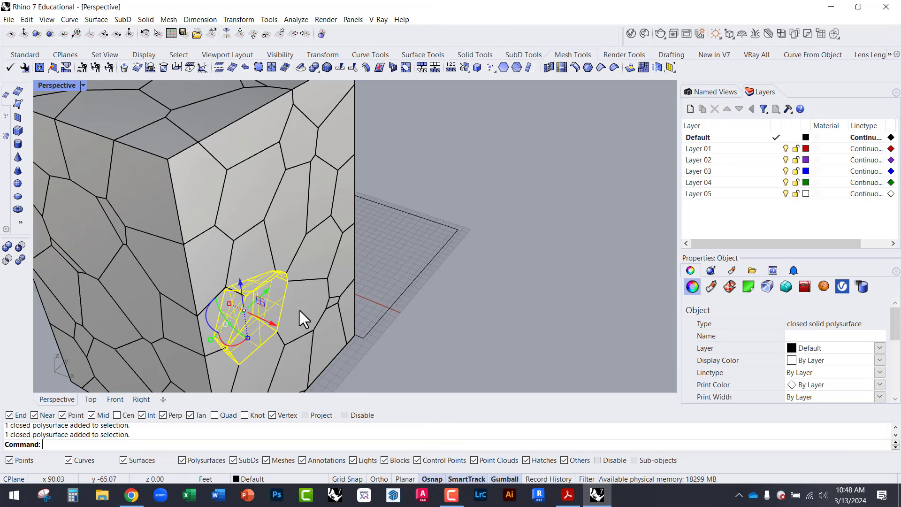
{"action": "right_click_drag", "start_coordinate": [327, 292], "coordinate": [305, 271]}
{"action": "left_click", "coordinate": [462, 275]}
{"action": "scroll", "coordinate": [584, 292], "scroll_direction": "down", "scroll_amount": 6}
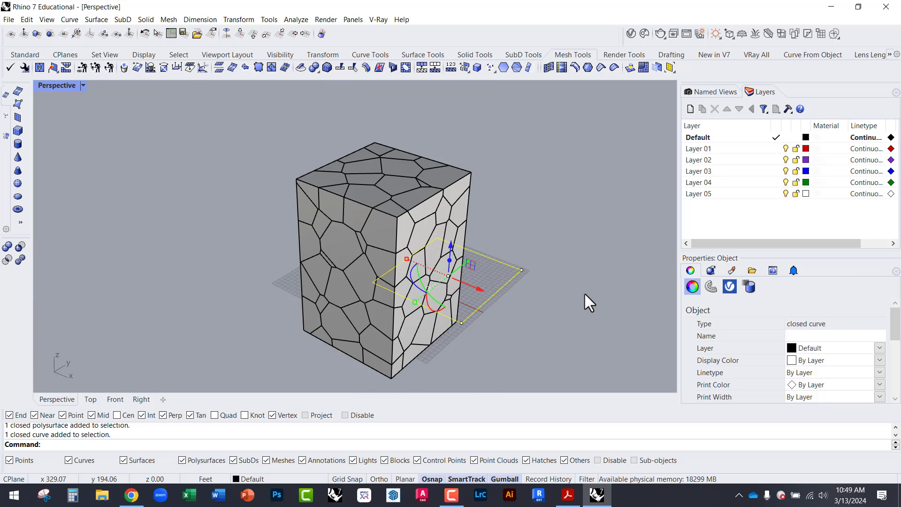
{"action": "left_click", "coordinate": [584, 292]}
Set the Perspective viewport's display mode to Ghosted and inspect the interior Voronoi cells.
{"action": "left_click", "coordinate": [61, 85]}
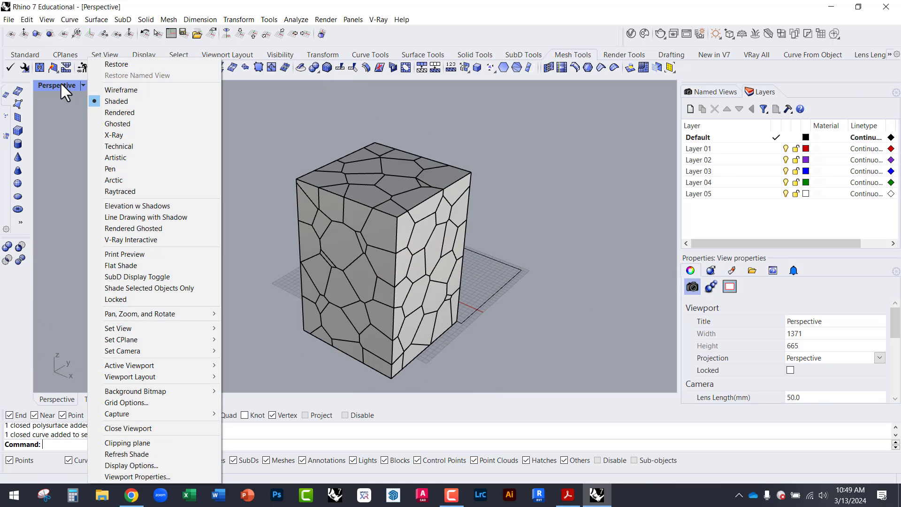
{"action": "left_click", "coordinate": [114, 124]}
{"action": "scroll", "coordinate": [365, 239], "scroll_direction": "up", "scroll_amount": 5}
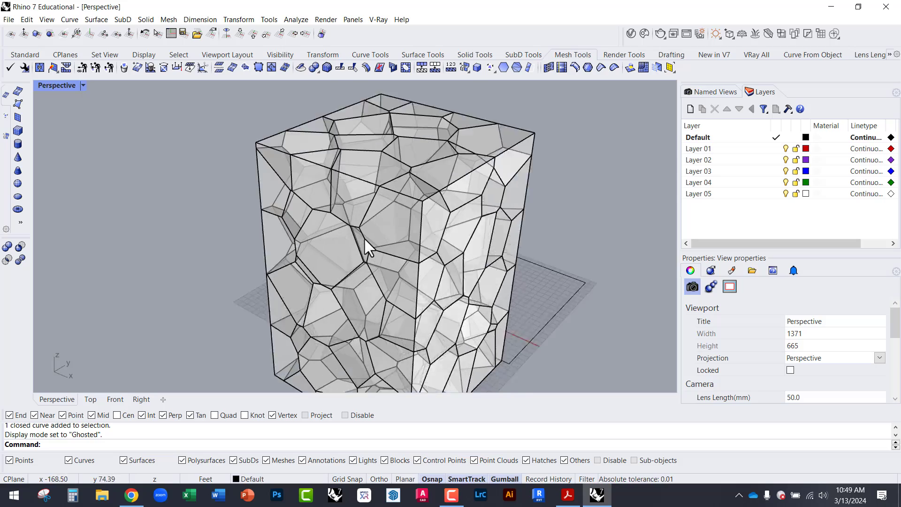
{"action": "right_click_drag", "start_coordinate": [359, 245], "coordinate": [286, 227]}
{"action": "scroll", "coordinate": [322, 251], "scroll_direction": "down", "scroll_amount": 5}
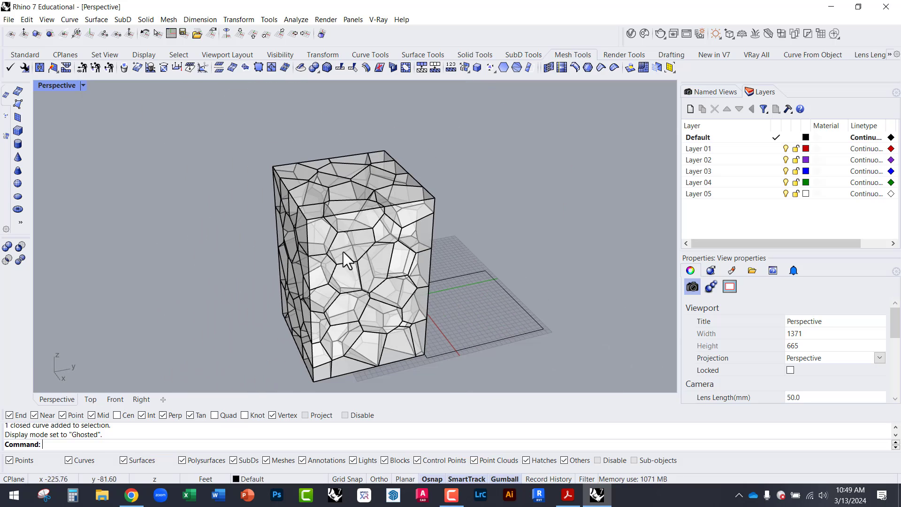
Move one Voronoi cell near the box's upper corner about 101 ft outward along the Y axis and inspect the opening.
{"action": "left_click", "coordinate": [420, 242]}
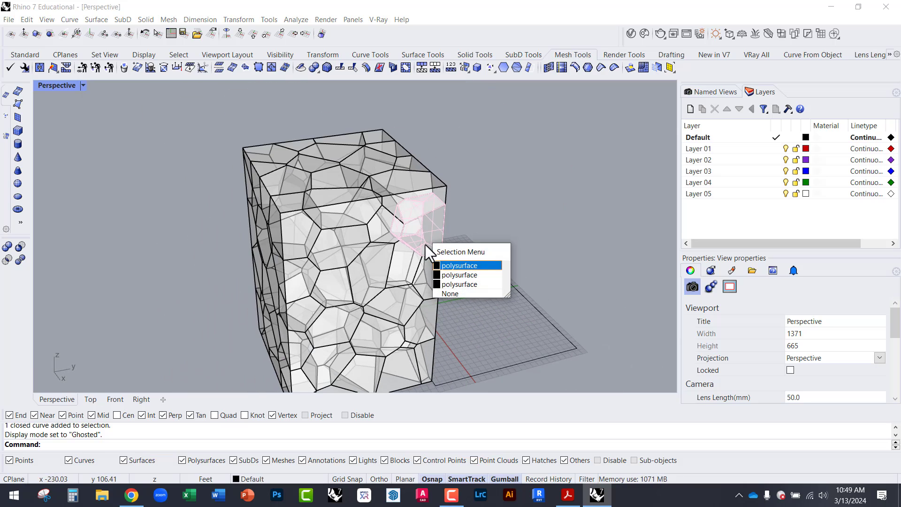
{"action": "left_click", "coordinate": [446, 274]}
{"action": "left_click_drag", "start_coordinate": [437, 238], "coordinate": [507, 225]}
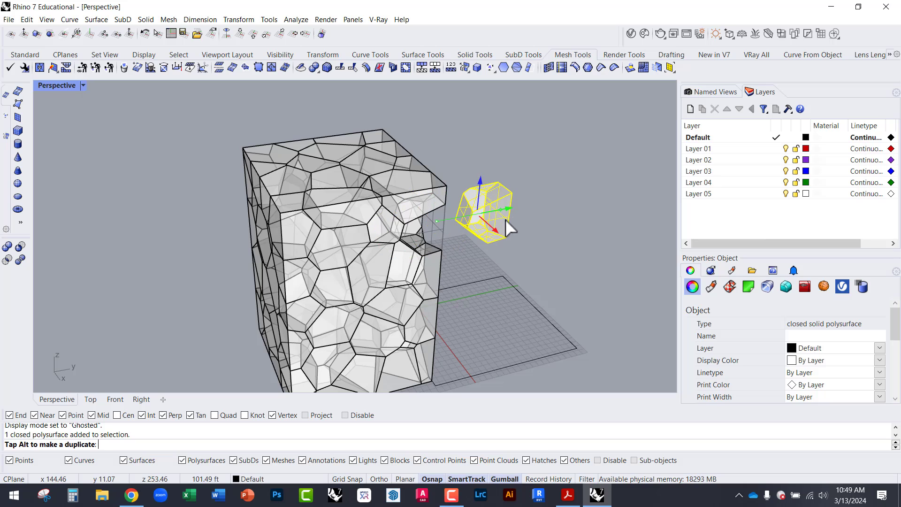
{"action": "left_click", "coordinate": [449, 268]}
{"action": "right_click_drag", "start_coordinate": [450, 269], "coordinate": [354, 249]}
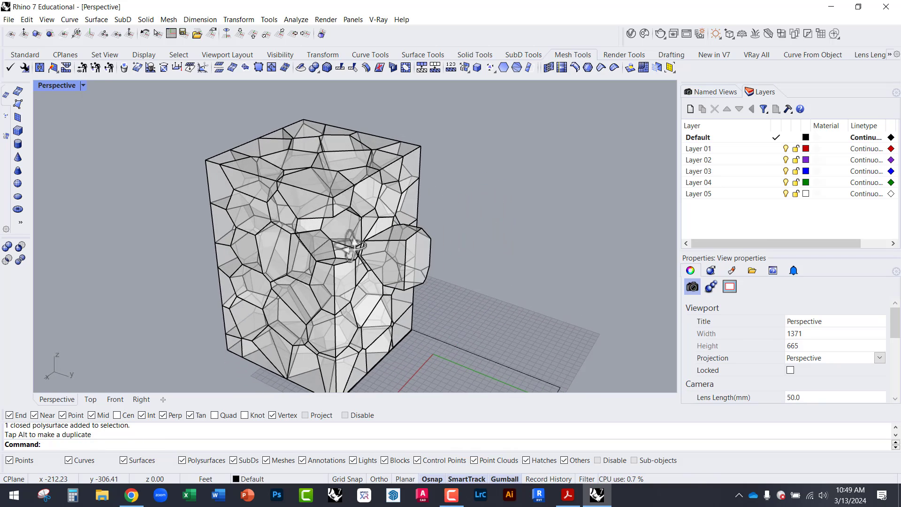
{"action": "scroll", "coordinate": [348, 248], "scroll_direction": "up", "scroll_amount": 5}
{"action": "scroll", "coordinate": [370, 257], "scroll_direction": "down", "scroll_amount": 5}
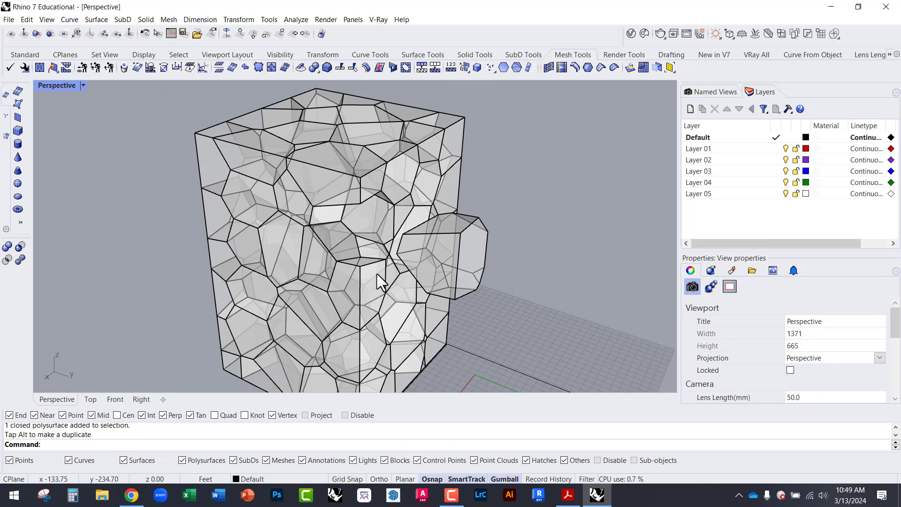